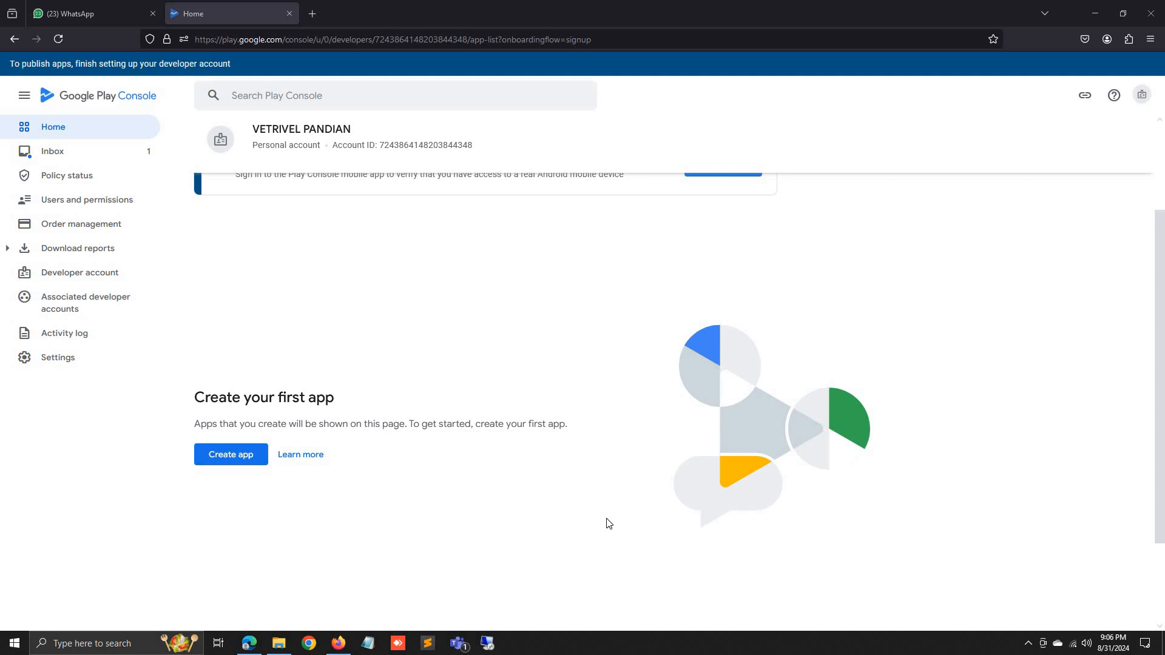
Open the Create app form from the Play Console home page.
{"action": "scroll", "coordinate": [610, 526], "scroll_direction": "up", "scroll_amount": 2}
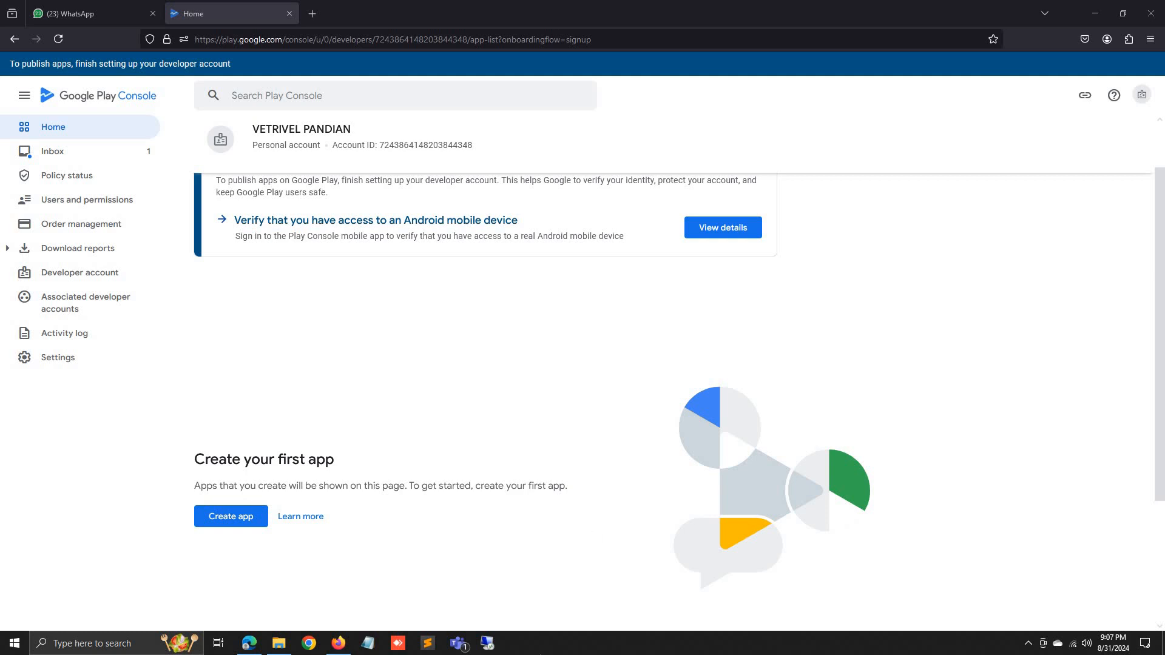
{"action": "left_click", "coordinate": [236, 521]}
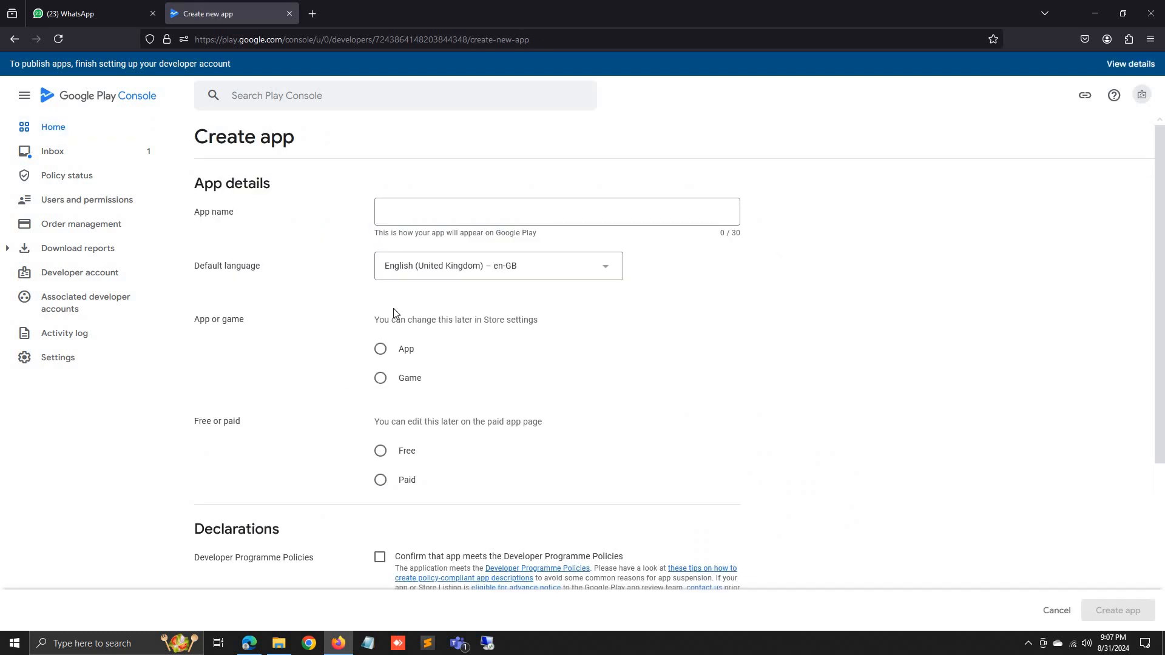
Create the free app 'G Tree' of type App, accepting the Developer Programme Policies and US export laws declarations.
{"action": "left_click", "coordinate": [454, 220]}
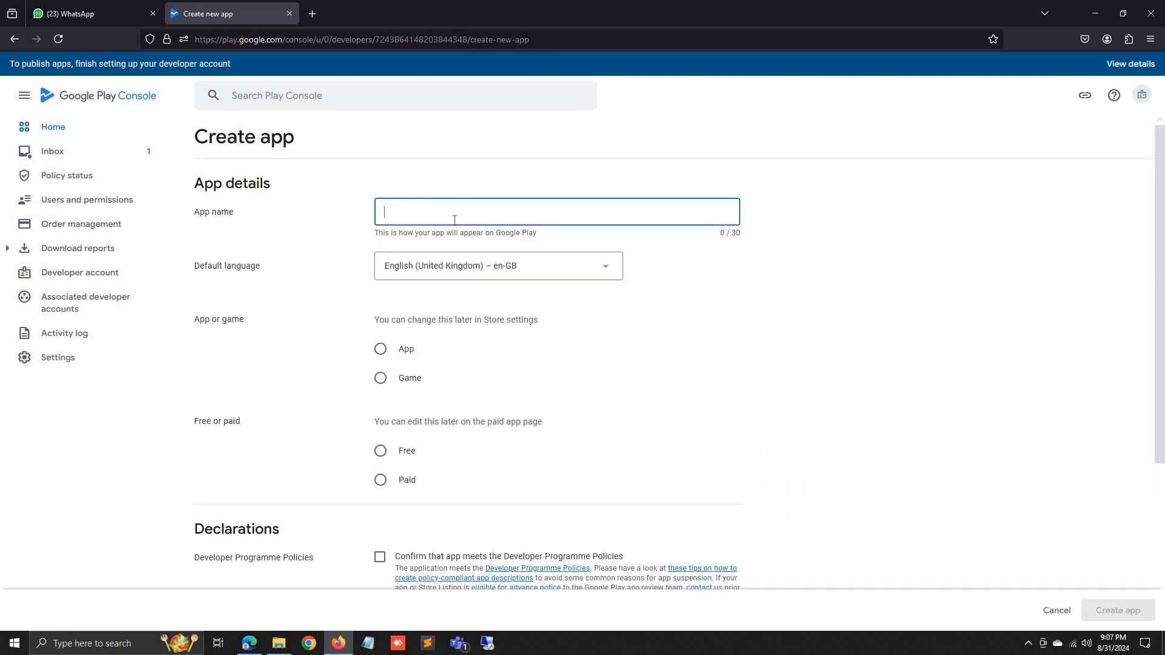
{"action": "type", "text": "G"}
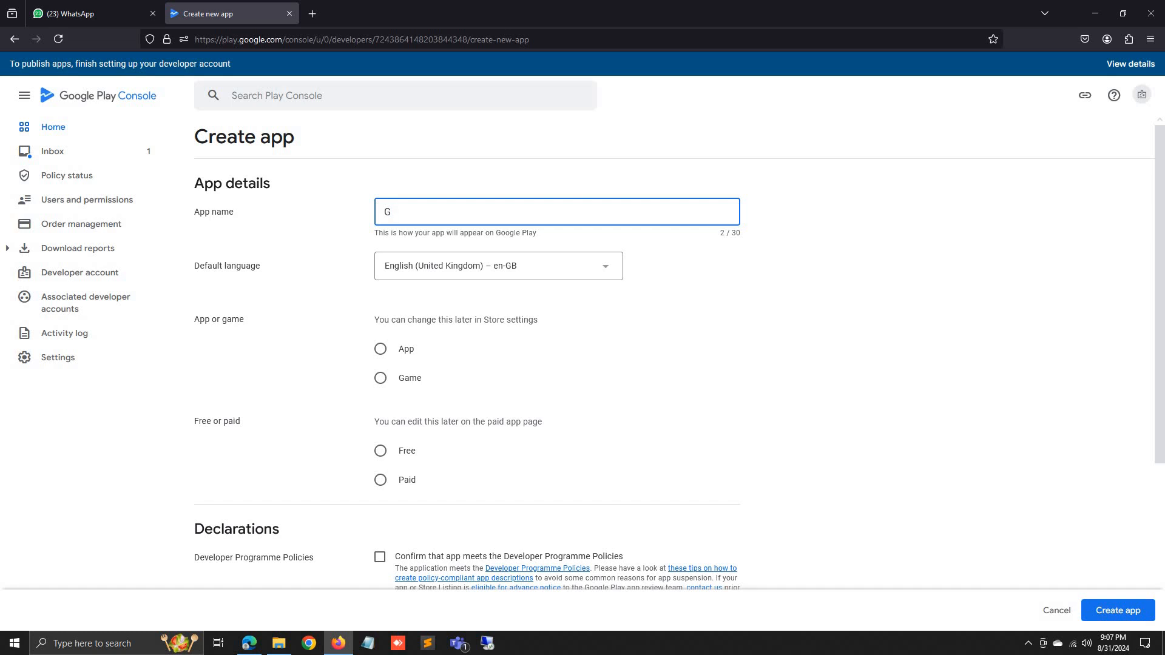
{"action": "type", "text": " Tree"}
{"action": "left_click", "coordinate": [382, 352]}
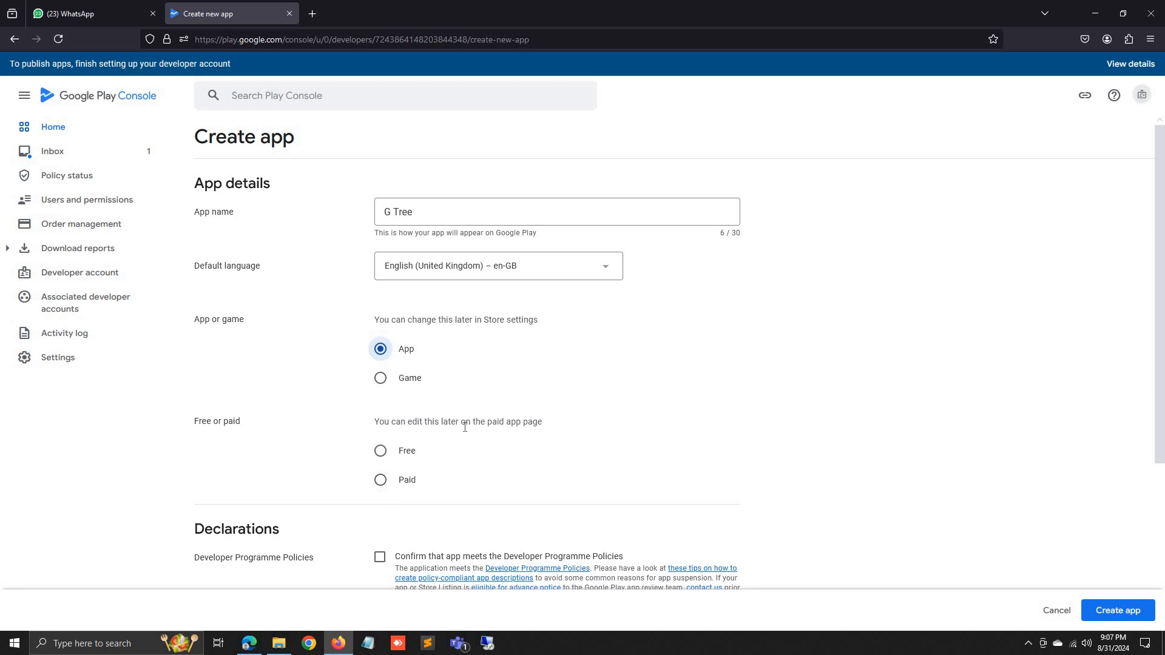
{"action": "scroll", "coordinate": [424, 428], "scroll_direction": "down", "scroll_amount": 1}
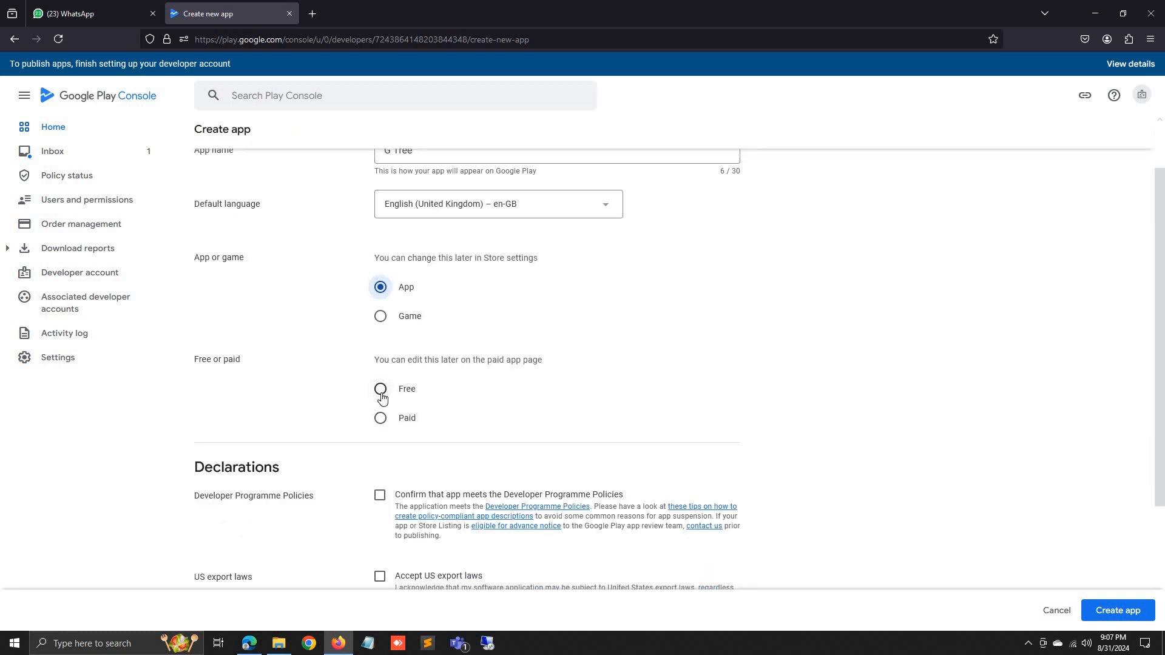
{"action": "left_click", "coordinate": [381, 390]}
{"action": "scroll", "coordinate": [585, 416], "scroll_direction": "down", "scroll_amount": 3}
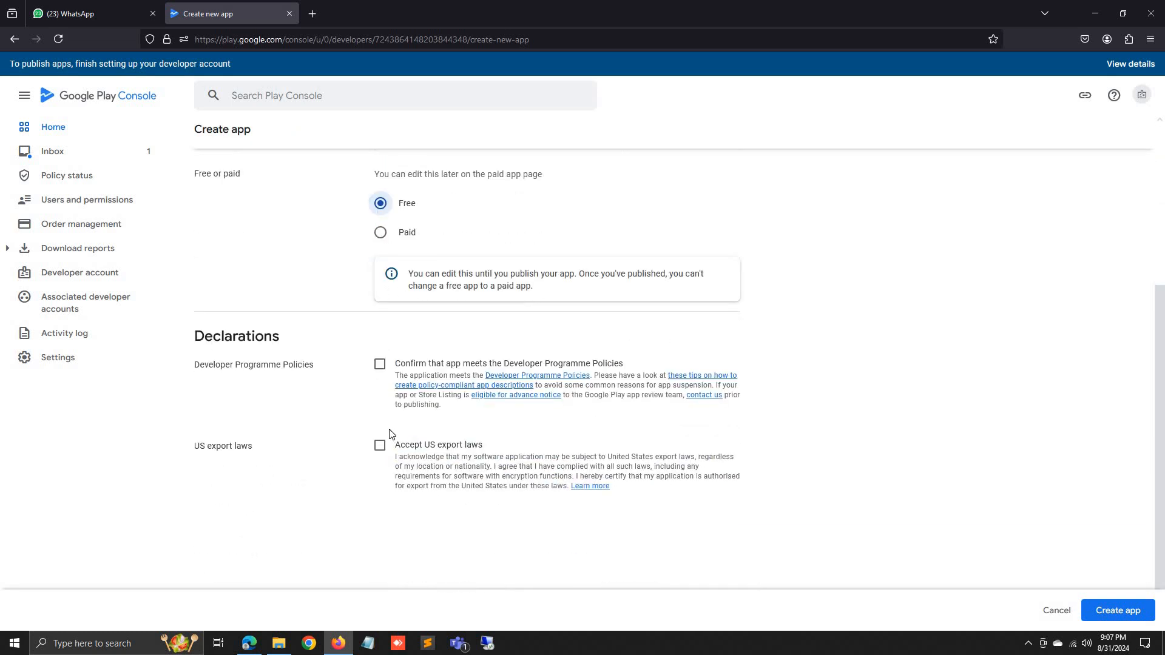
{"action": "left_click", "coordinate": [379, 364]}
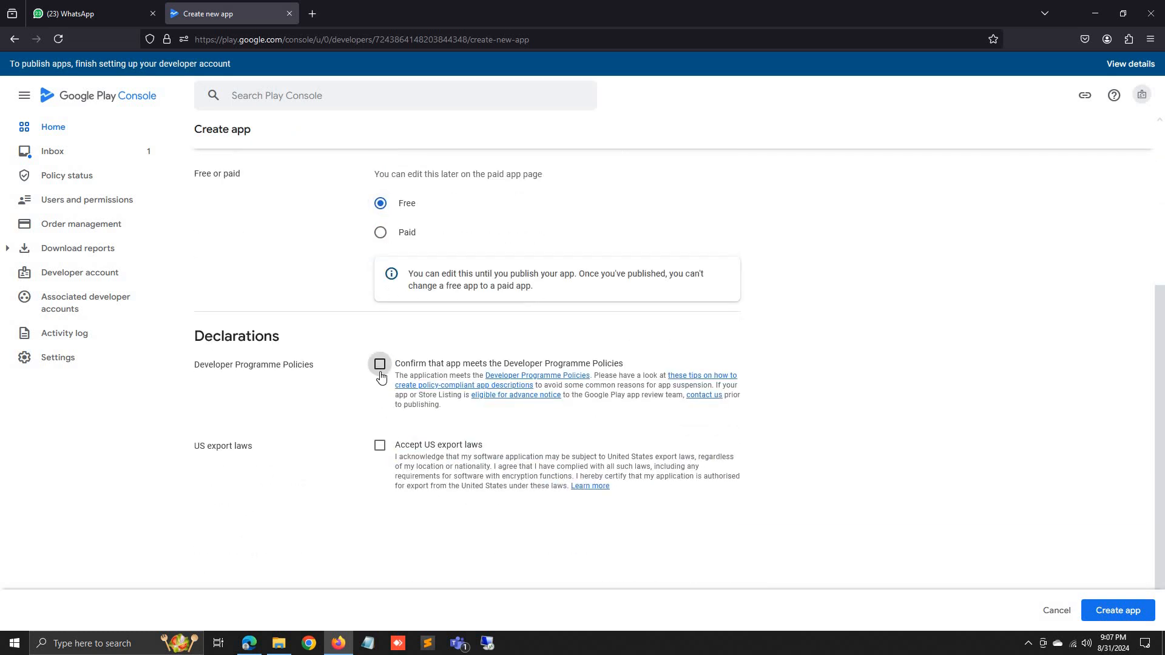
{"action": "left_click", "coordinate": [378, 449]}
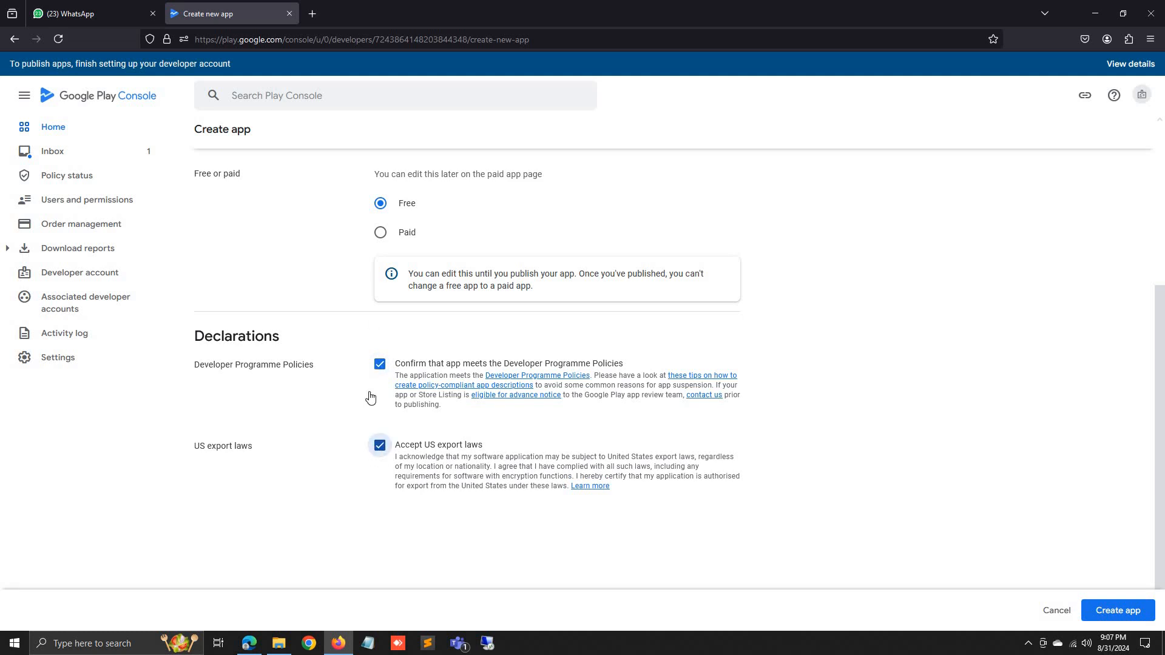
{"action": "left_click", "coordinate": [1114, 604]}
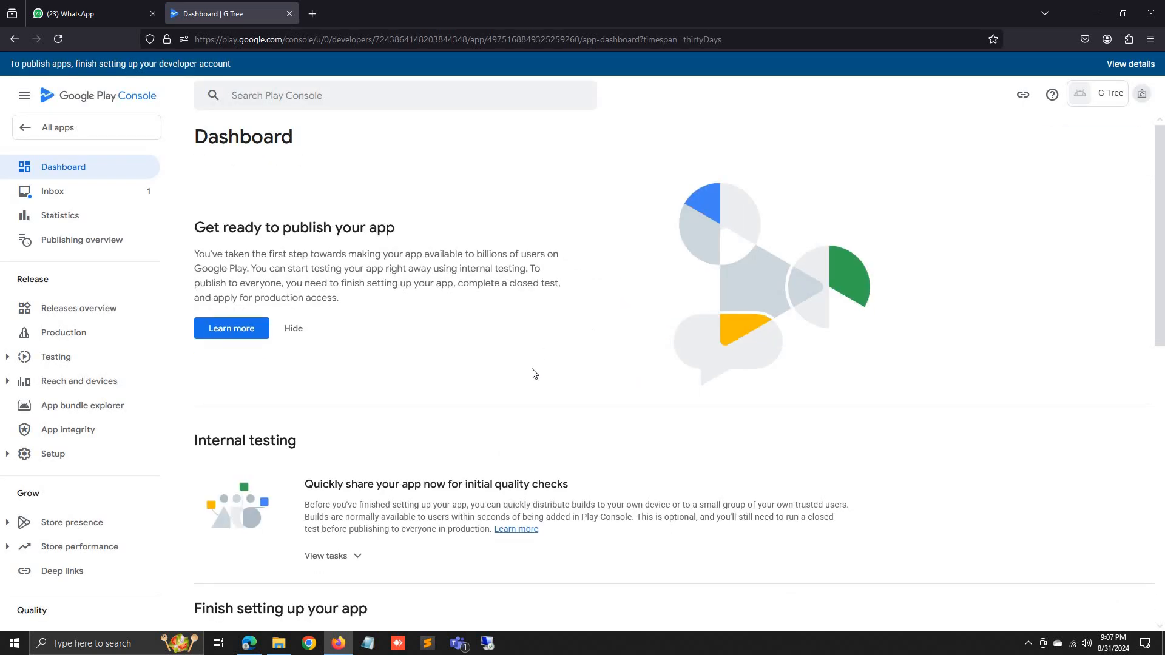
Scroll through the G Tree dashboard, briefly highlighting the Internal testing heading text.
{"action": "scroll", "coordinate": [528, 408], "scroll_direction": "down", "scroll_amount": 4}
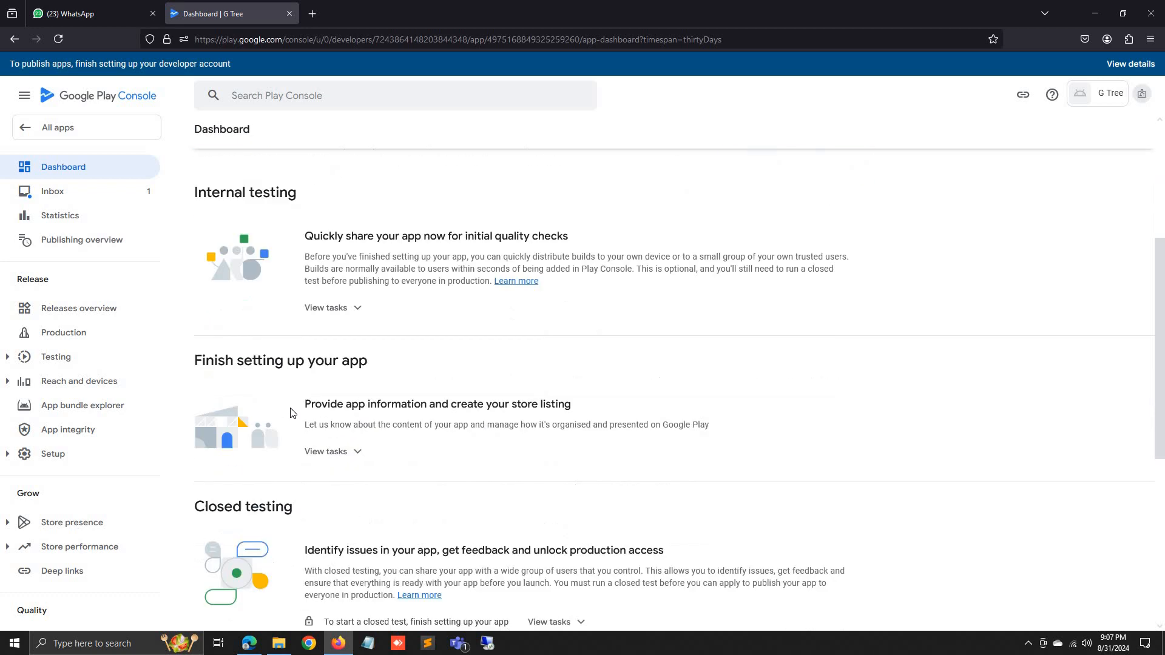
{"action": "scroll", "coordinate": [291, 412], "scroll_direction": "down", "scroll_amount": 7}
{"action": "scroll", "coordinate": [338, 463], "scroll_direction": "up", "scroll_amount": 10}
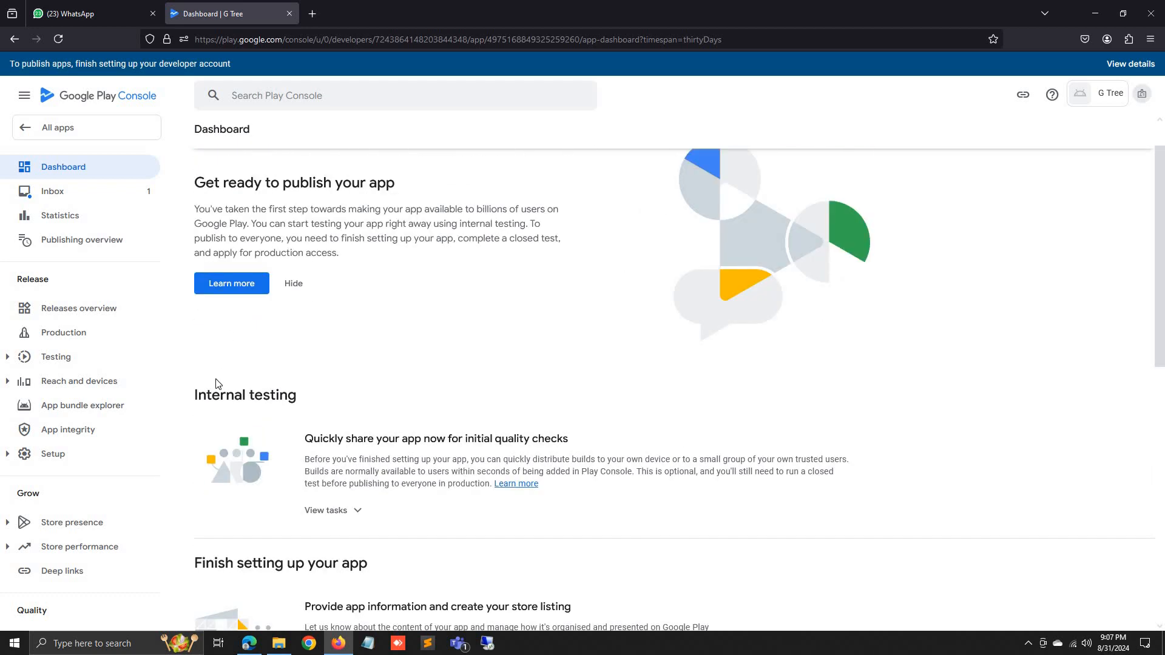
{"action": "triple_click", "coordinate": [259, 393]}
{"action": "scroll", "coordinate": [285, 425], "scroll_direction": "down", "scroll_amount": 3}
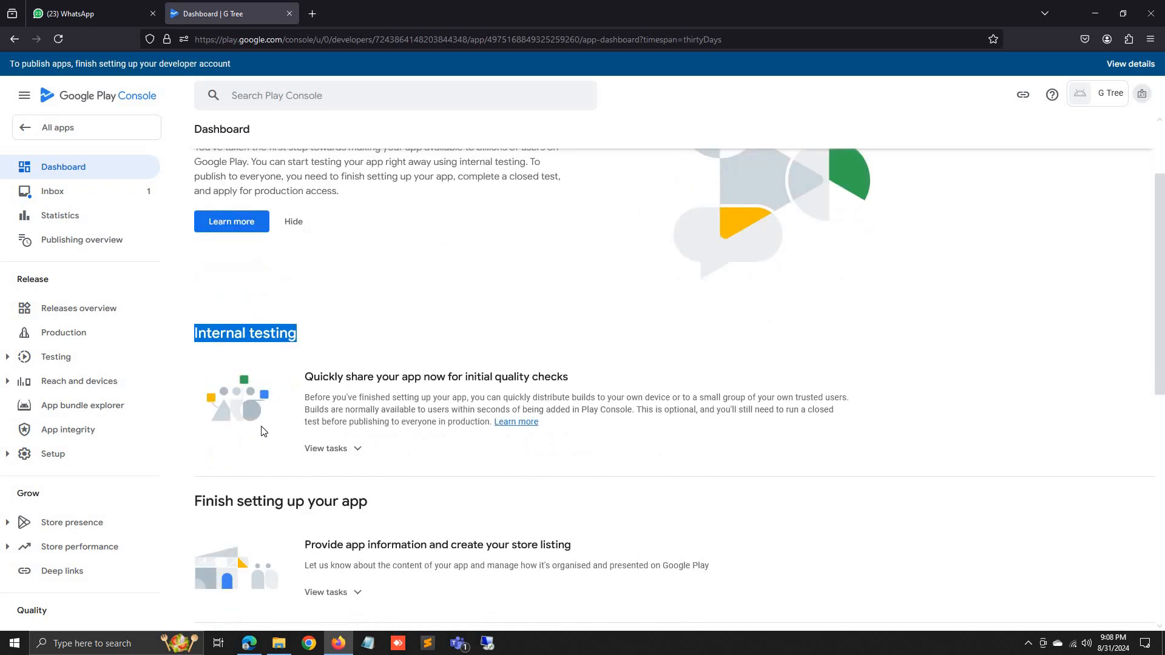
{"action": "left_click_drag", "start_coordinate": [214, 378], "coordinate": [244, 378]}
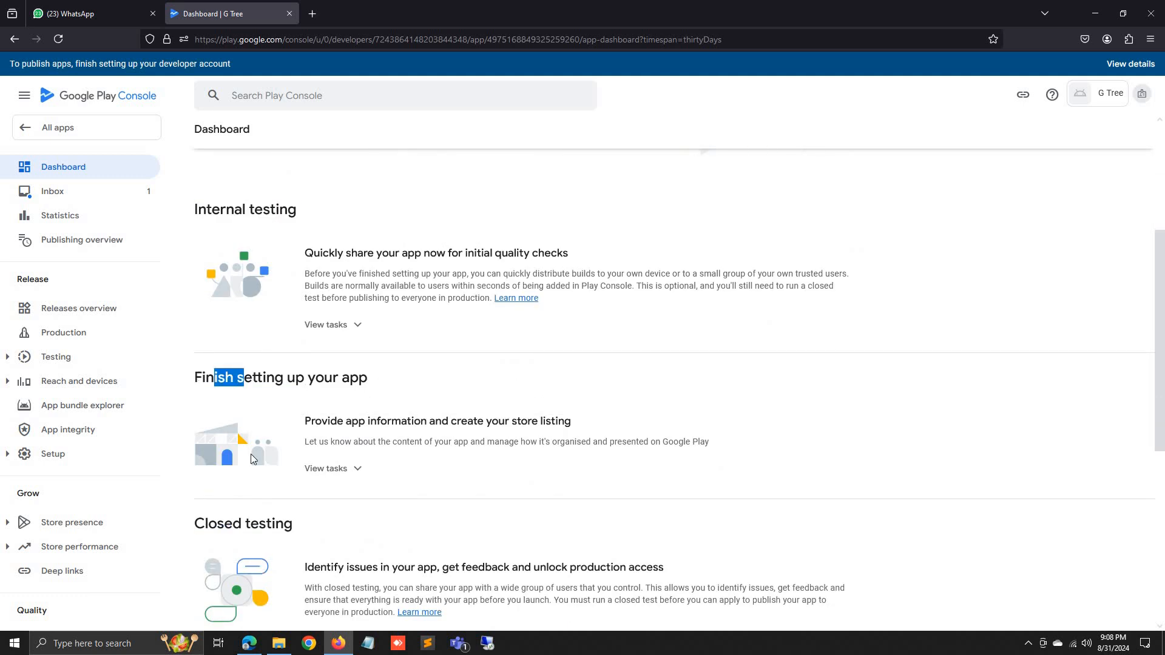
{"action": "left_click", "coordinate": [252, 526]}
{"action": "scroll", "coordinate": [252, 528], "scroll_direction": "down", "scroll_amount": 3}
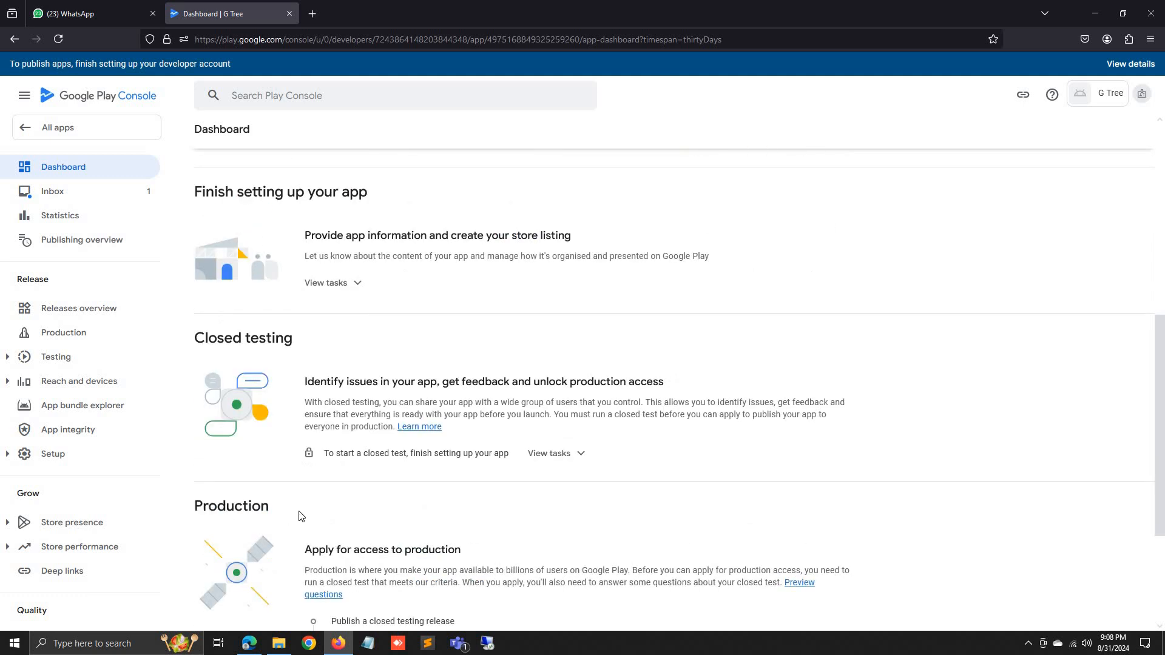
{"action": "scroll", "coordinate": [303, 515], "scroll_direction": "up", "scroll_amount": 4}
{"action": "left_click_drag", "start_coordinate": [288, 275], "coordinate": [196, 277]}
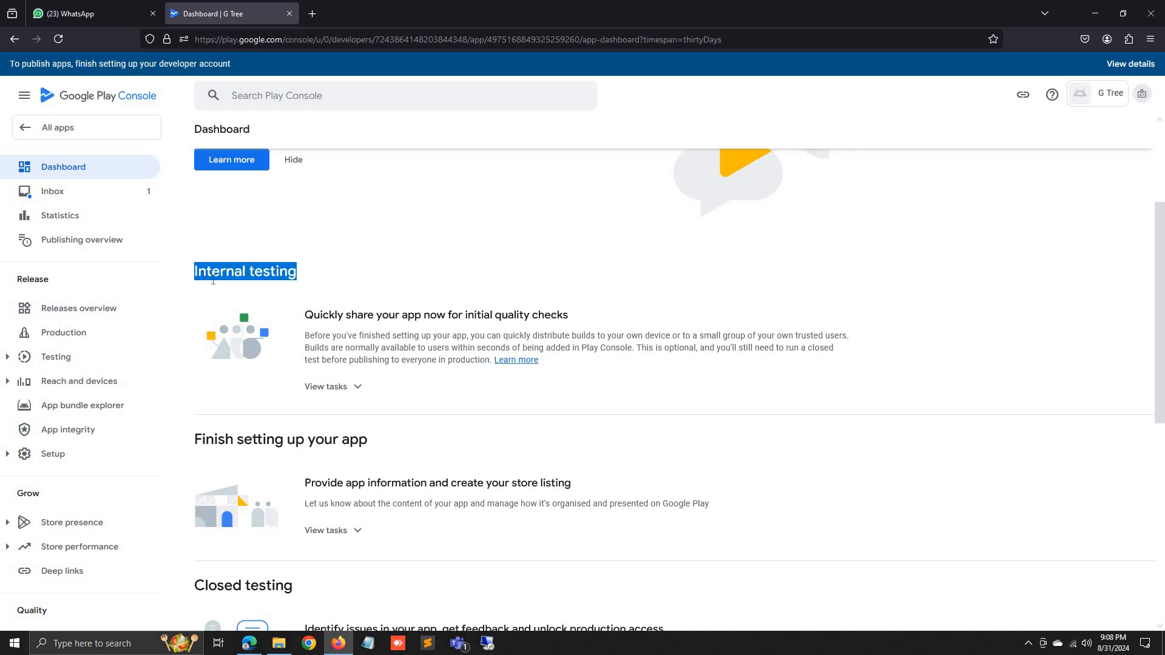
{"action": "left_click", "coordinate": [384, 290]}
{"action": "scroll", "coordinate": [352, 313], "scroll_direction": "down", "scroll_amount": 2}
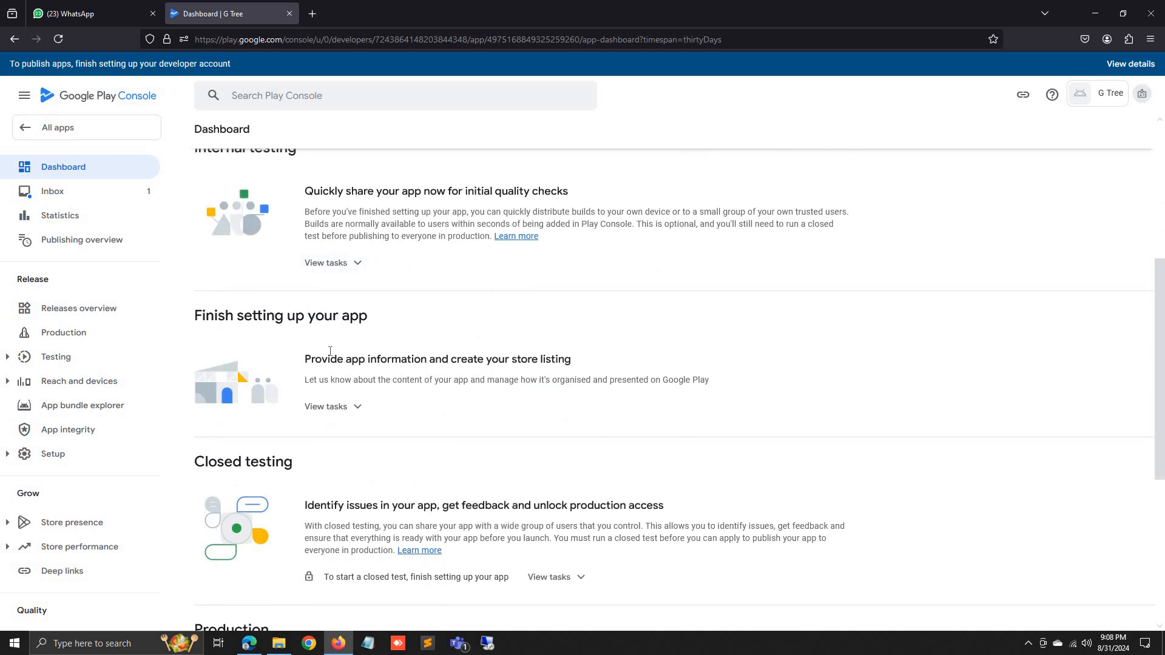
{"action": "scroll", "coordinate": [261, 240], "scroll_direction": "up", "scroll_amount": 1}
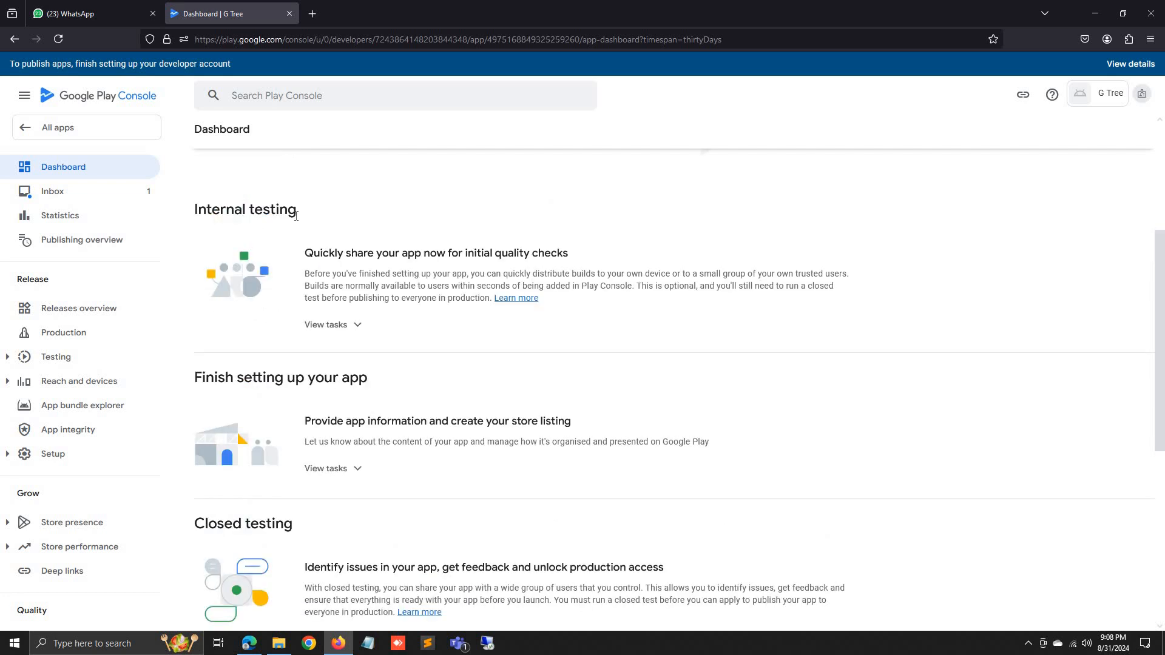
{"action": "scroll", "coordinate": [255, 246], "scroll_direction": "down", "scroll_amount": 2}
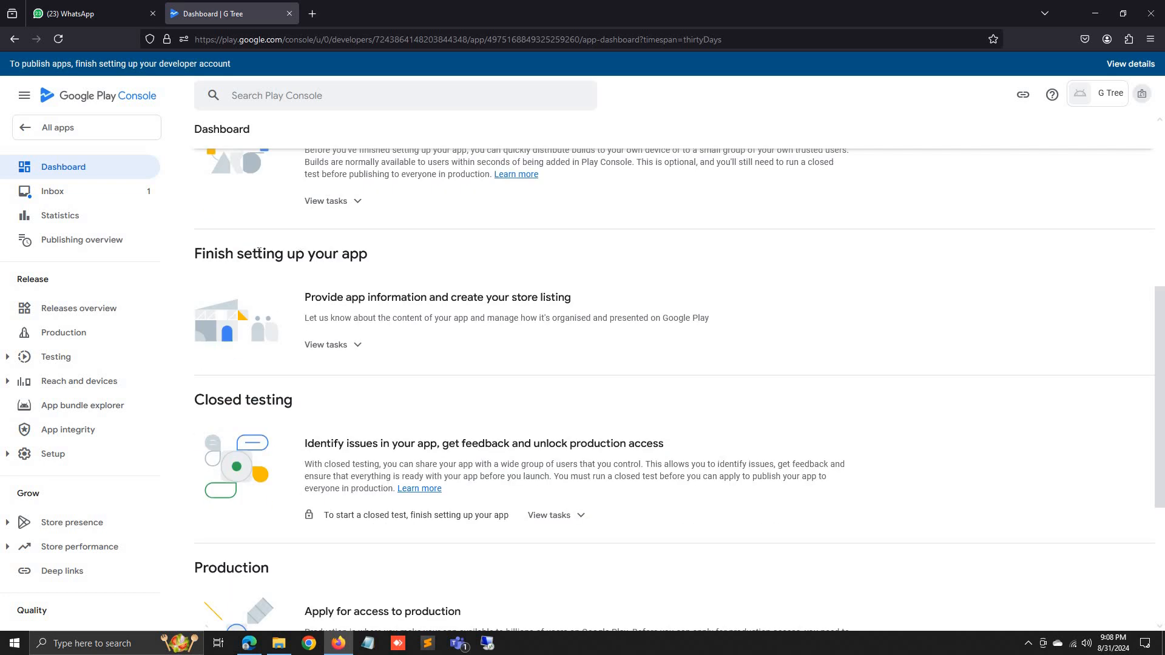
Open Set privacy policy from the store listing tasks and start a new blank browser tab.
{"action": "left_click", "coordinate": [354, 347]}
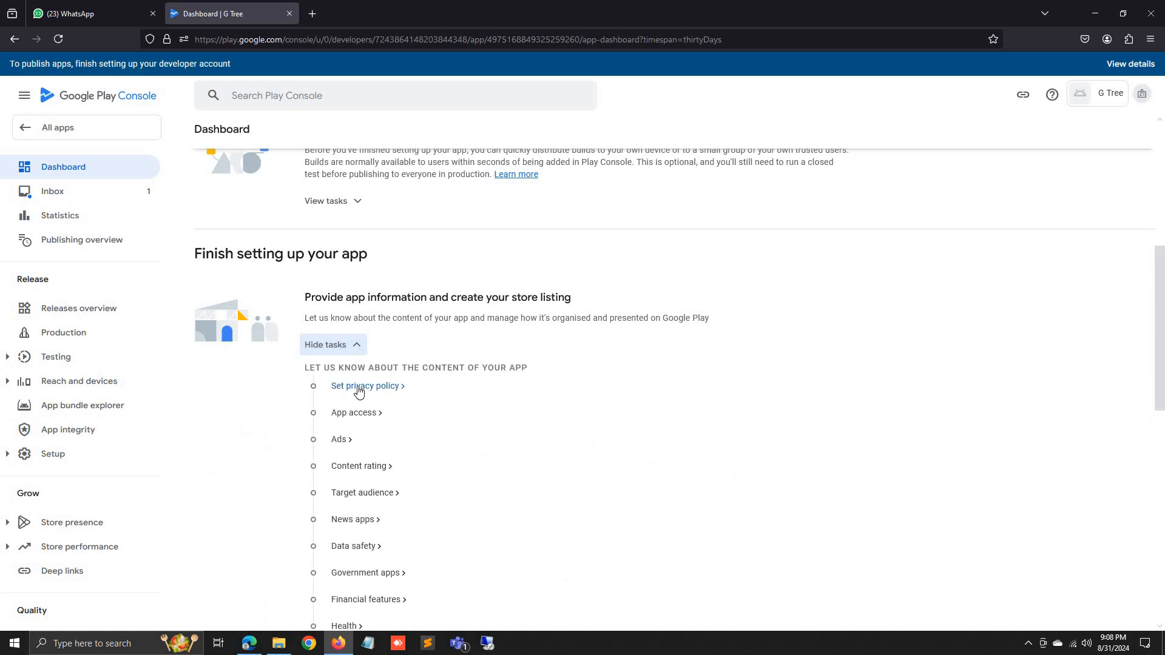
{"action": "left_click", "coordinate": [363, 387]}
{"action": "left_click", "coordinate": [281, 269]}
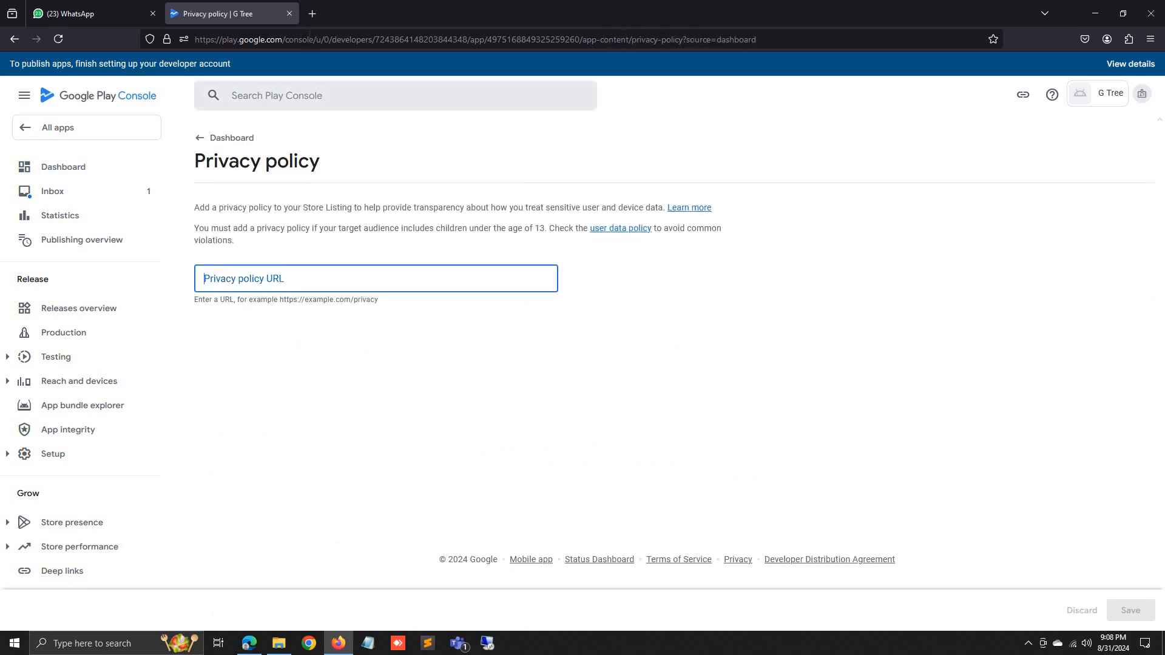
{"action": "left_click", "coordinate": [313, 15]}
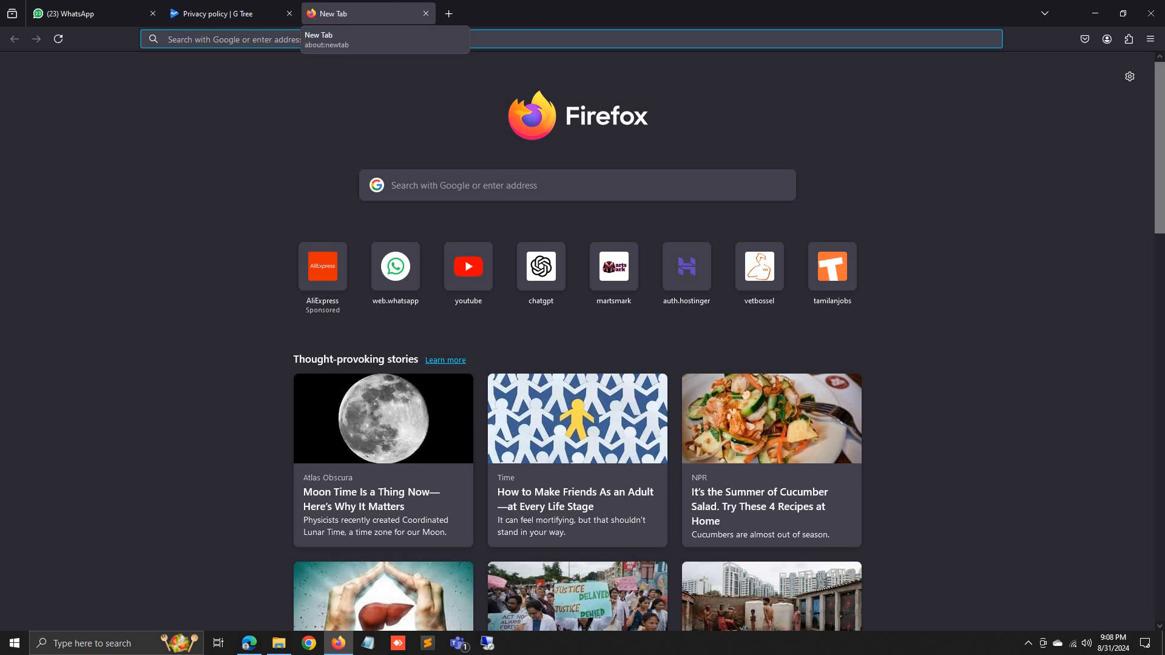
Load ggroupofcompany.com in the new tab, correcting the mistyped address.
{"action": "type", "text": "ggroup"}
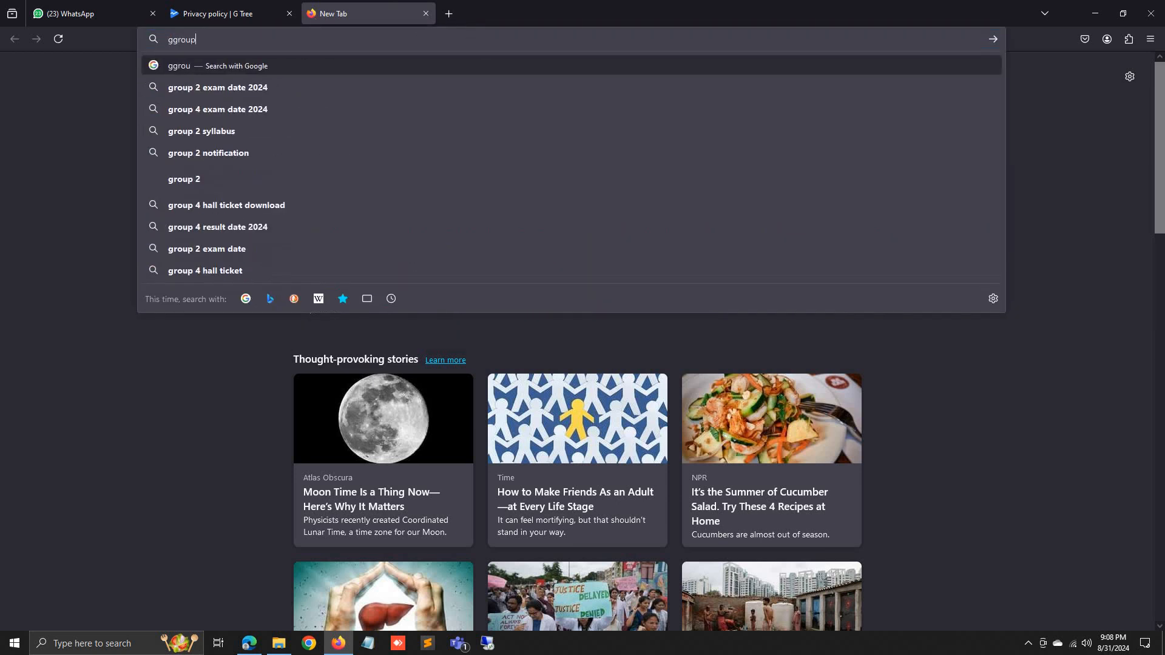
{"action": "type", "text": "odcomp"}
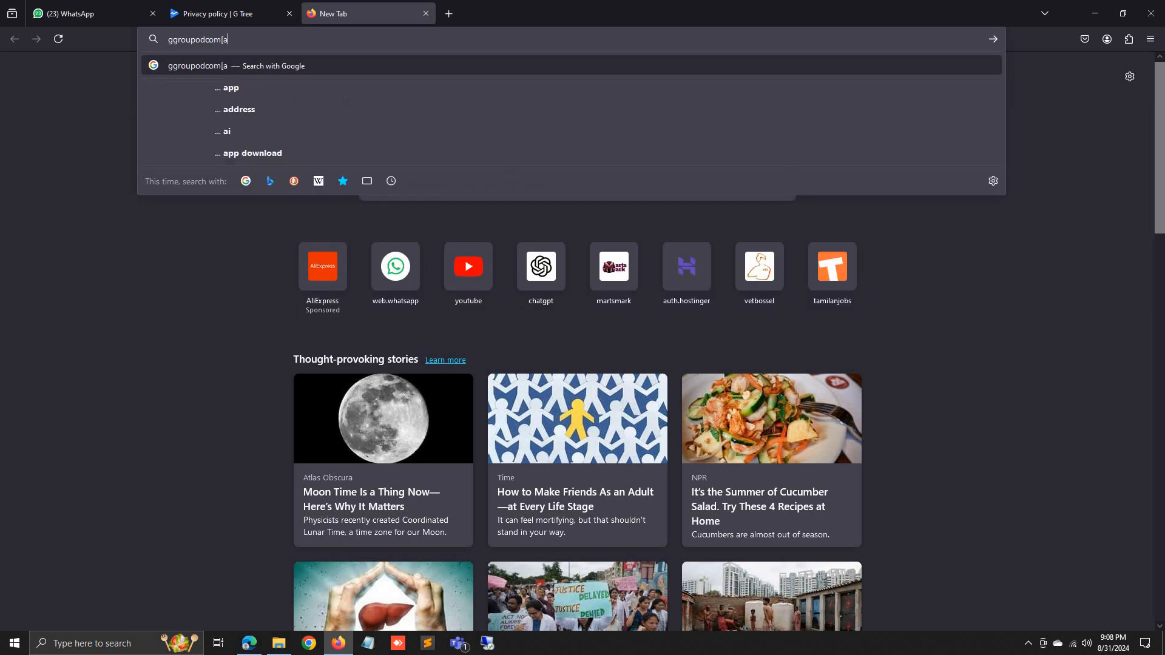
{"action": "type", "text": "any"}
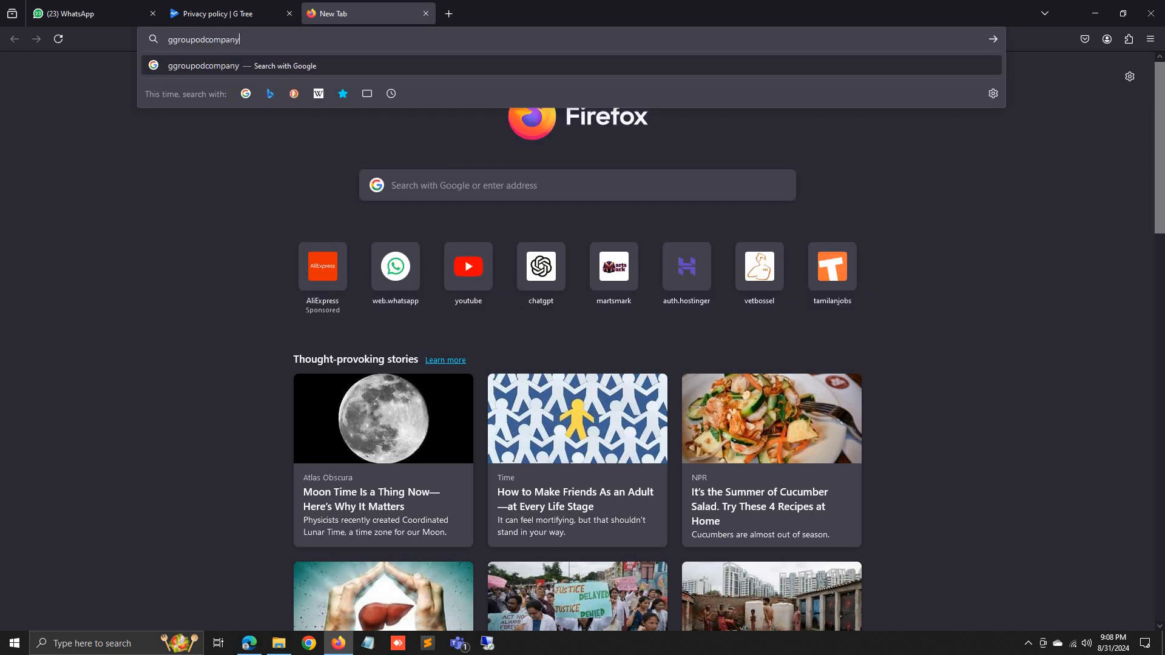
{"action": "type", "text": ".com"}
{"action": "key", "text": "Return"}
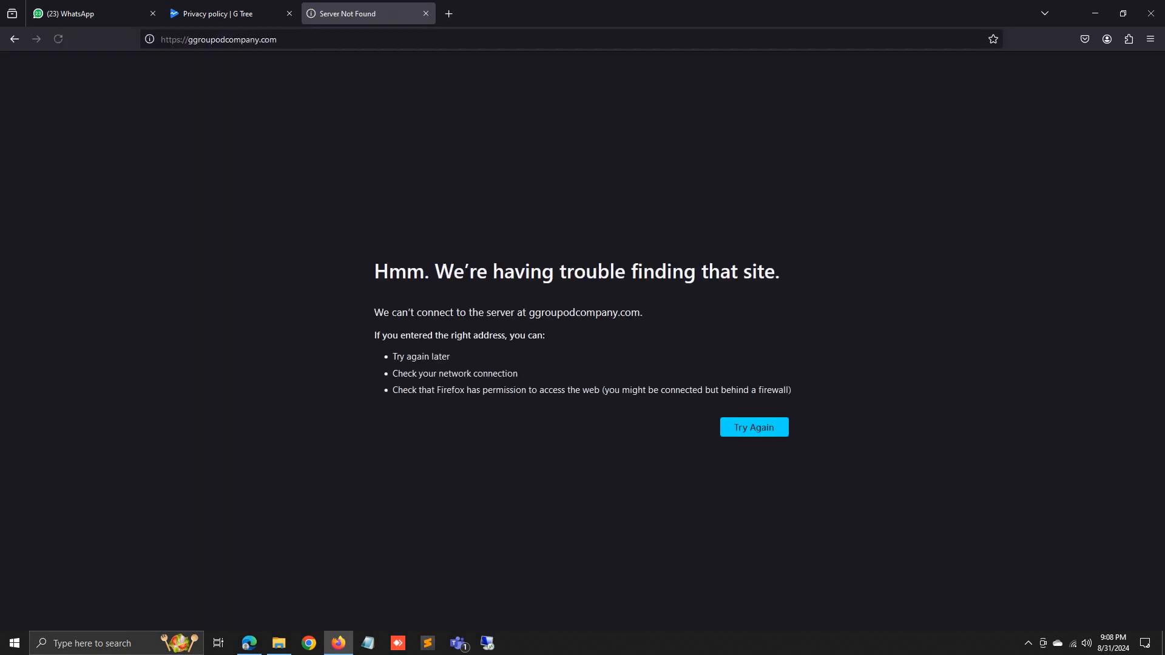
{"action": "left_click", "coordinate": [226, 38]}
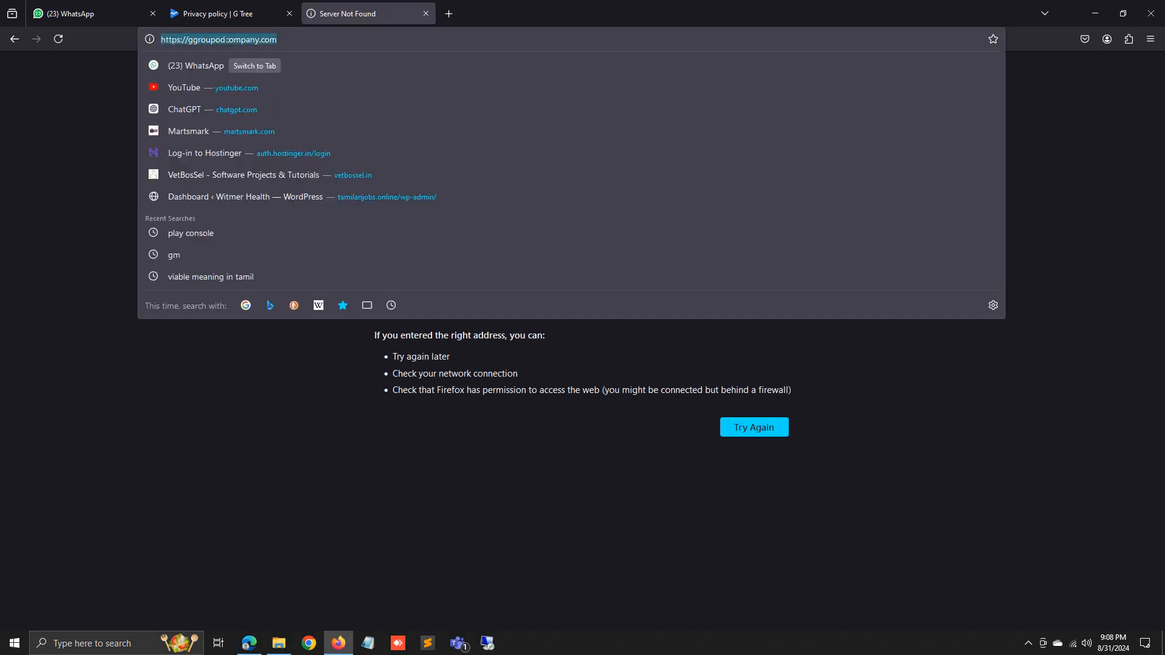
{"action": "left_click", "coordinate": [226, 38]}
{"action": "key", "text": "BackSpace"}
{"action": "type", "text": "f"}
{"action": "key", "text": "Return"}
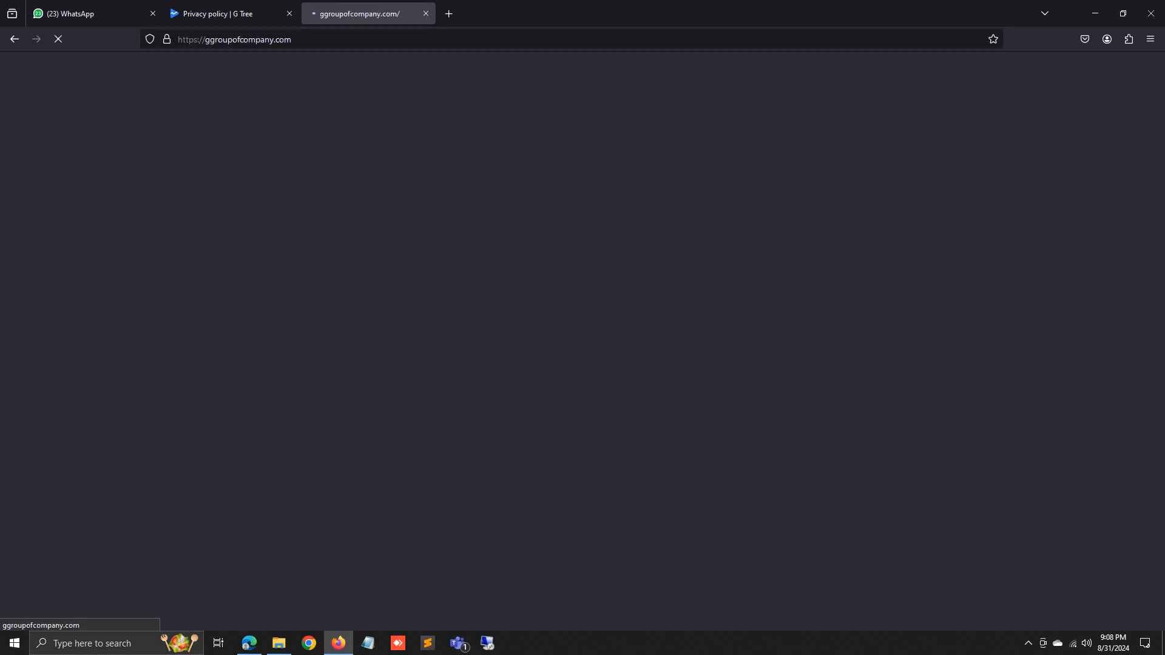
Open ggroupofcompany.com/privacy_policy.html, select its URL, and return to the Play Console tab.
{"action": "left_click", "coordinate": [298, 40]}
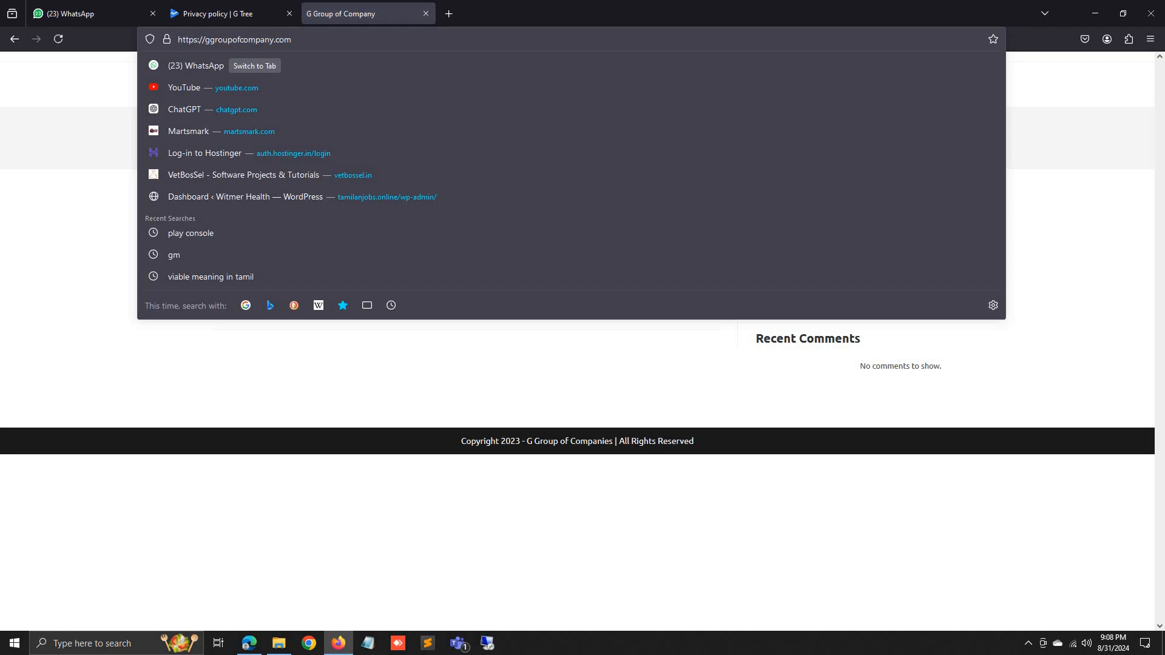
{"action": "key", "text": "End"}
{"action": "type", "text": "/priv"}
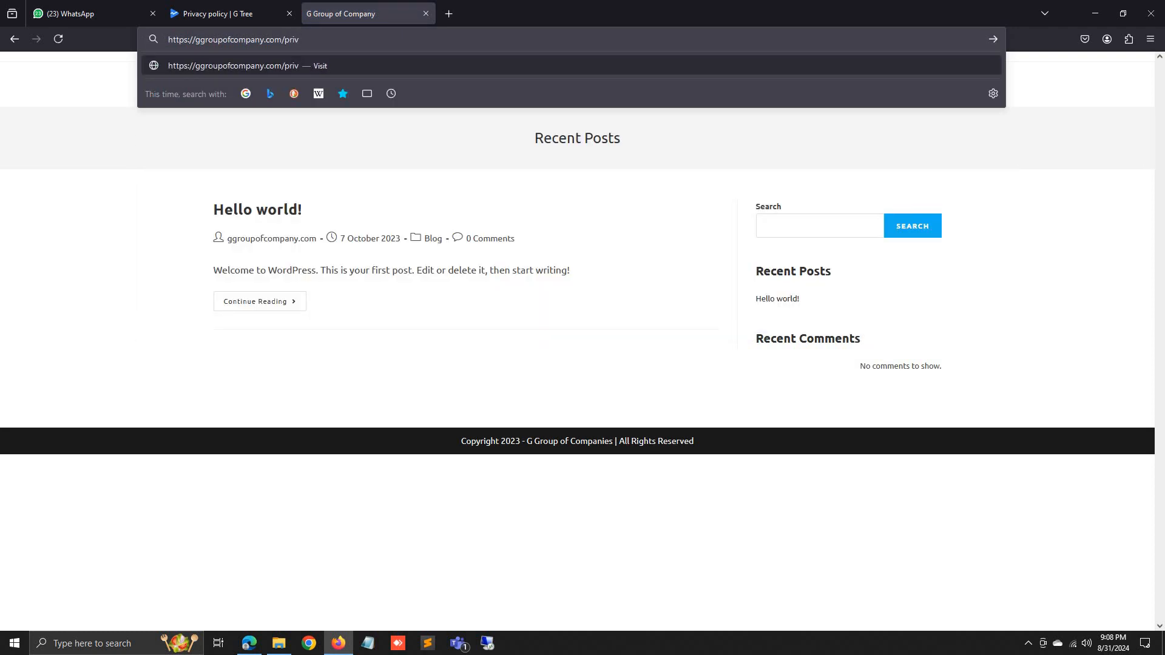
{"action": "type", "text": "acy_policy.html"}
{"action": "key", "text": "Return"}
{"action": "left_click", "coordinate": [318, 39]}
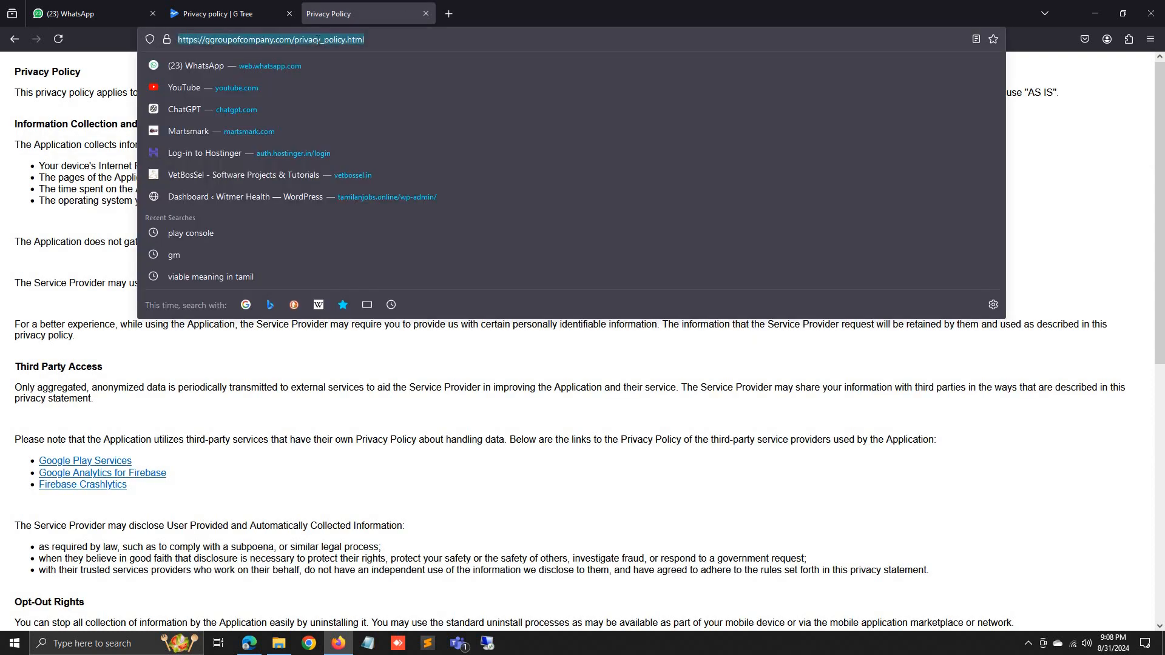
{"action": "left_click", "coordinate": [218, 13]}
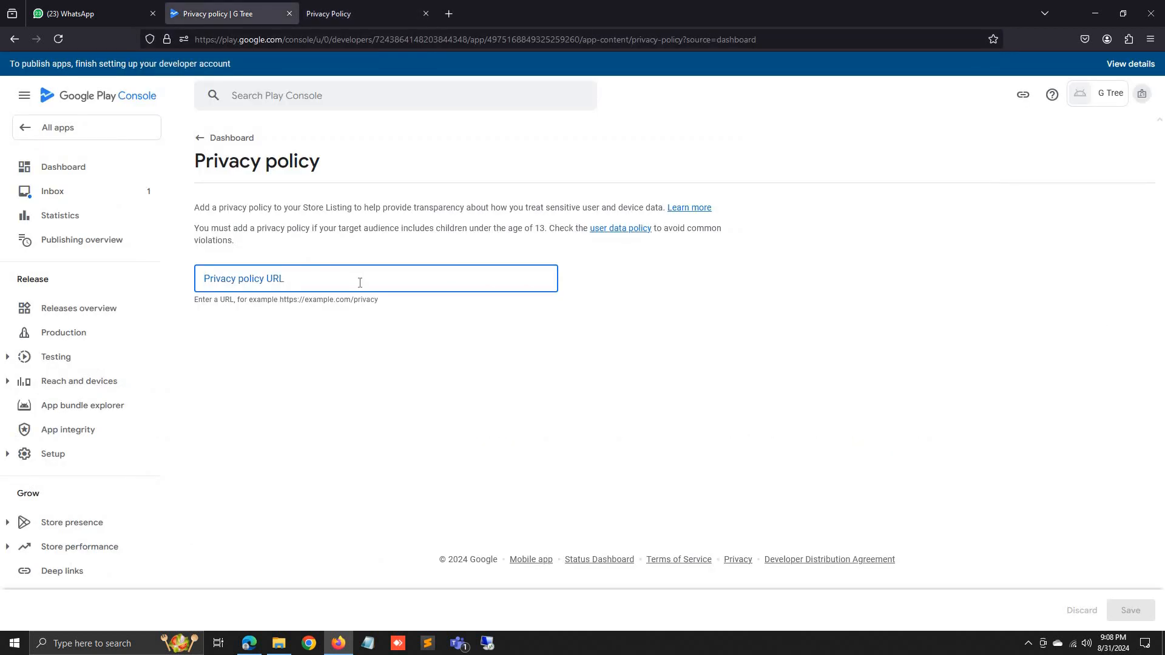
{"action": "type", "text": "https://ggroupofcompany.com/privacy_policy.html"}
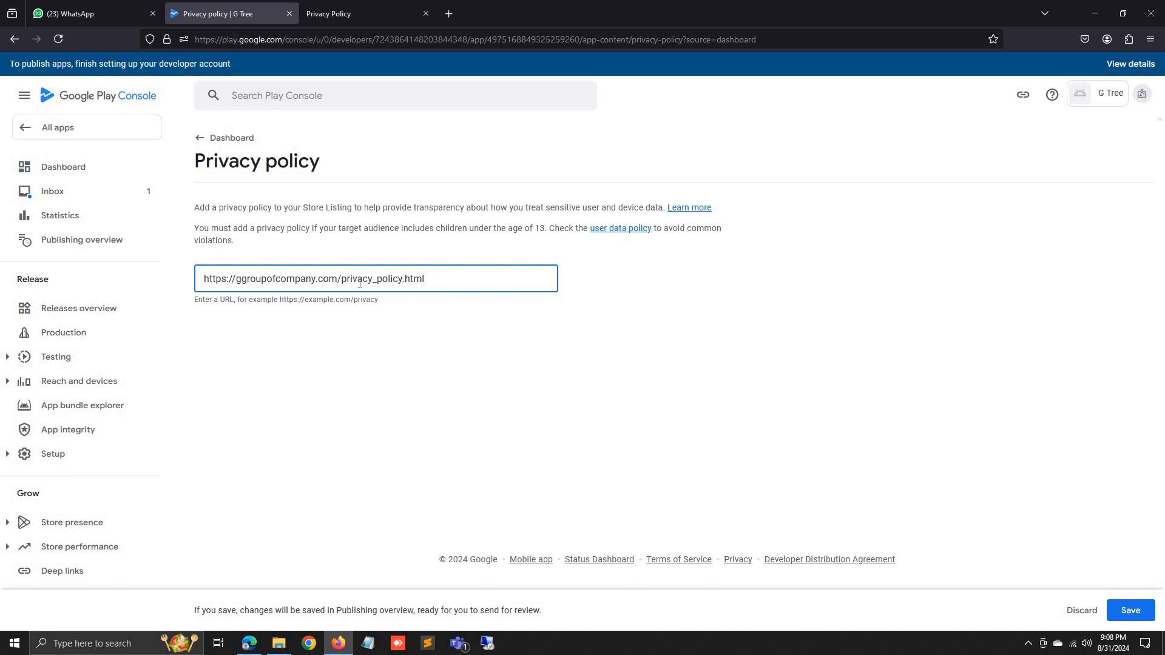
{"action": "left_click", "coordinate": [340, 9]}
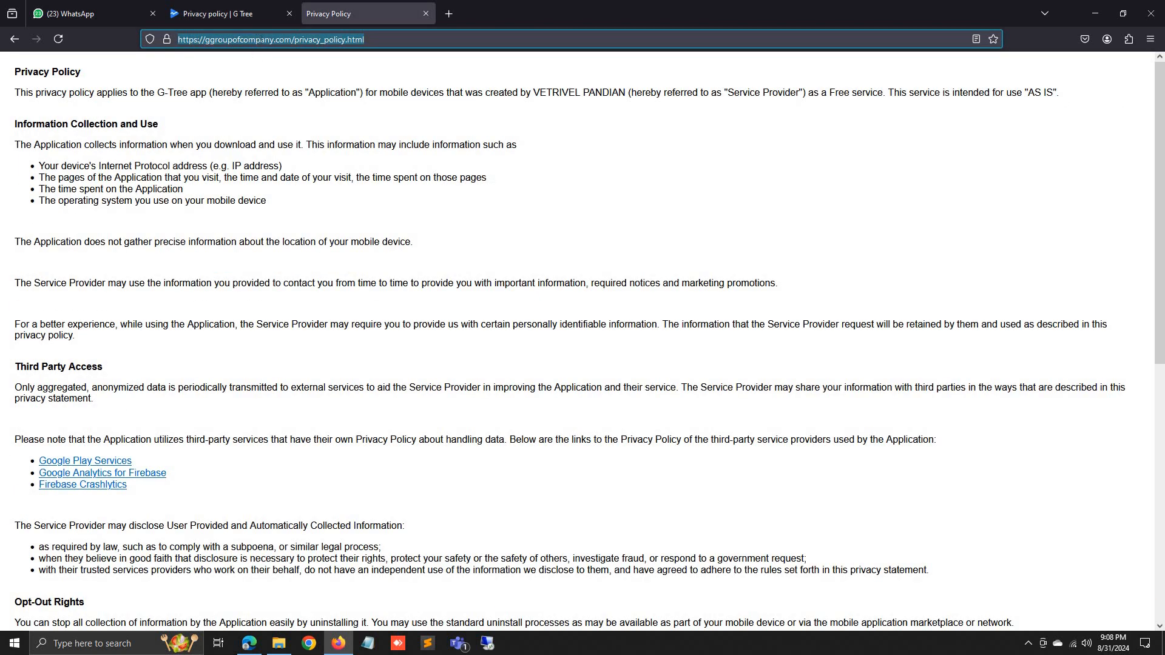
{"action": "left_click", "coordinate": [281, 40]}
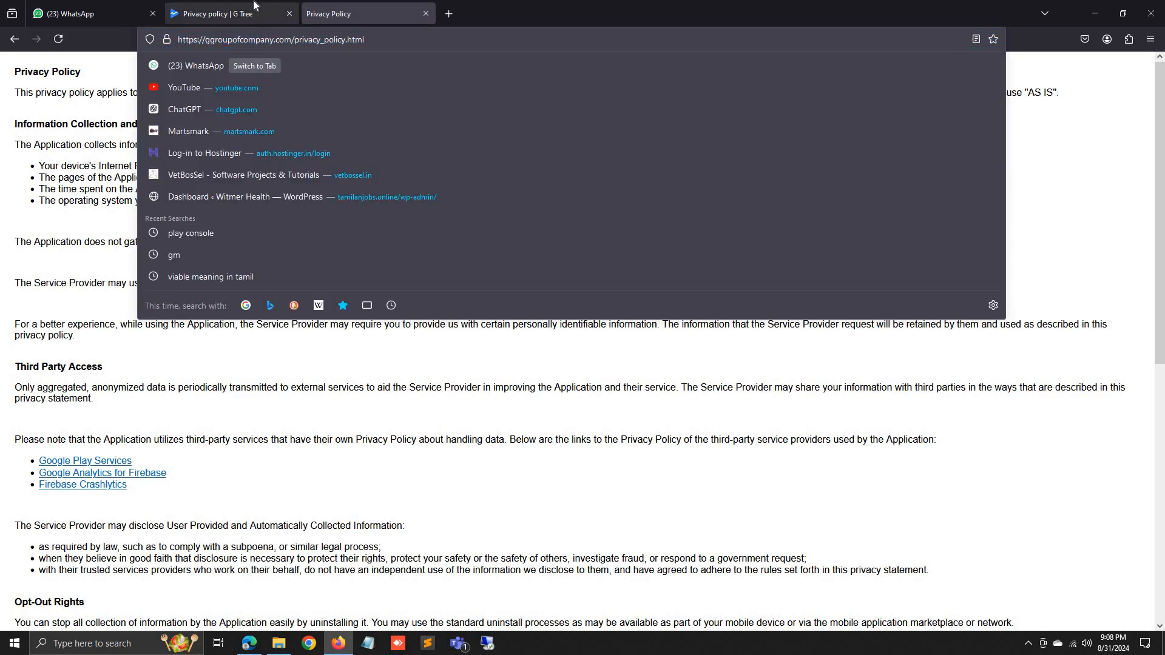
{"action": "left_click", "coordinate": [231, 13]}
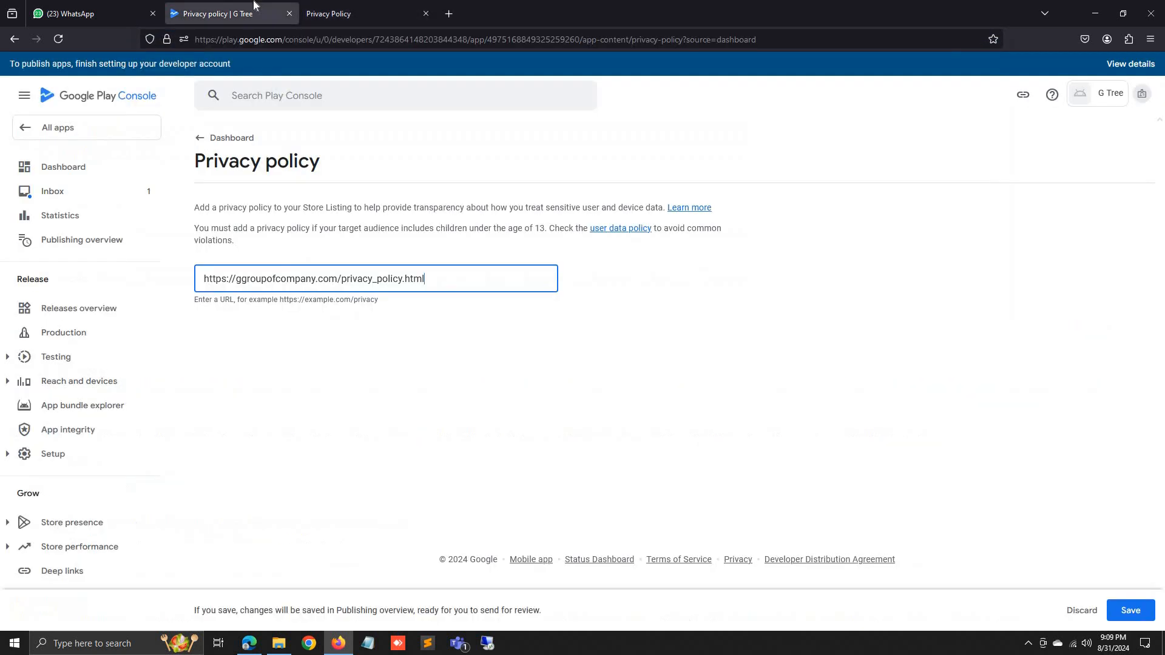
{"action": "left_click", "coordinate": [448, 14]}
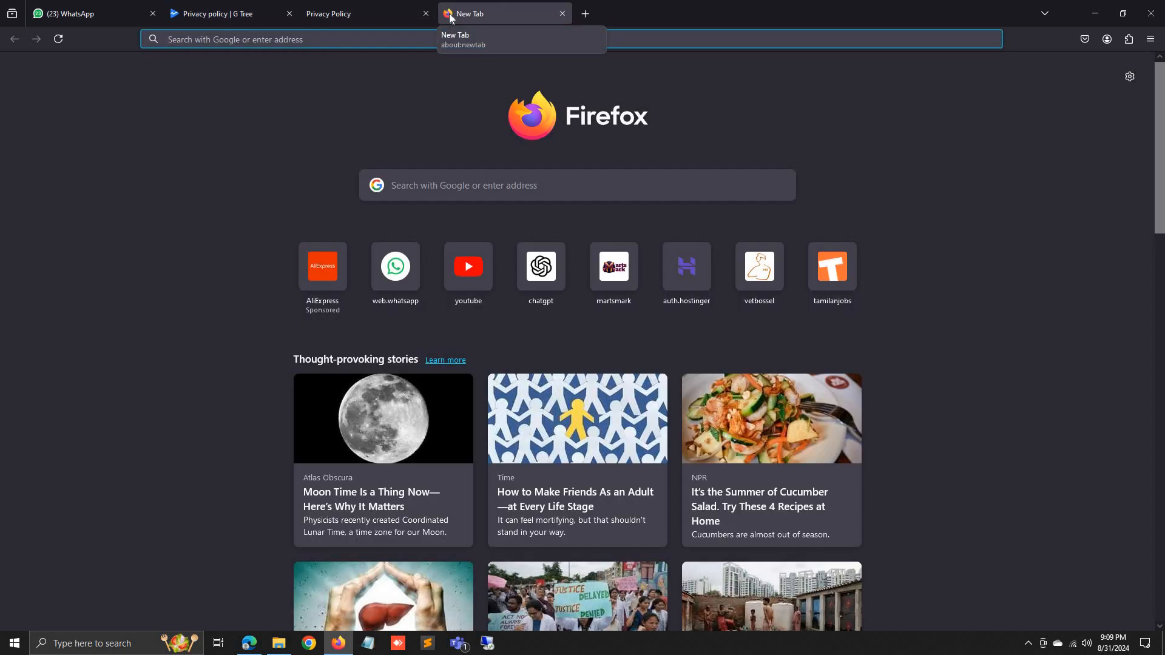
Search Google for 'privacy policy generator app' and open the App Privacy Policy Generator result.
{"action": "type", "text": "privac"}
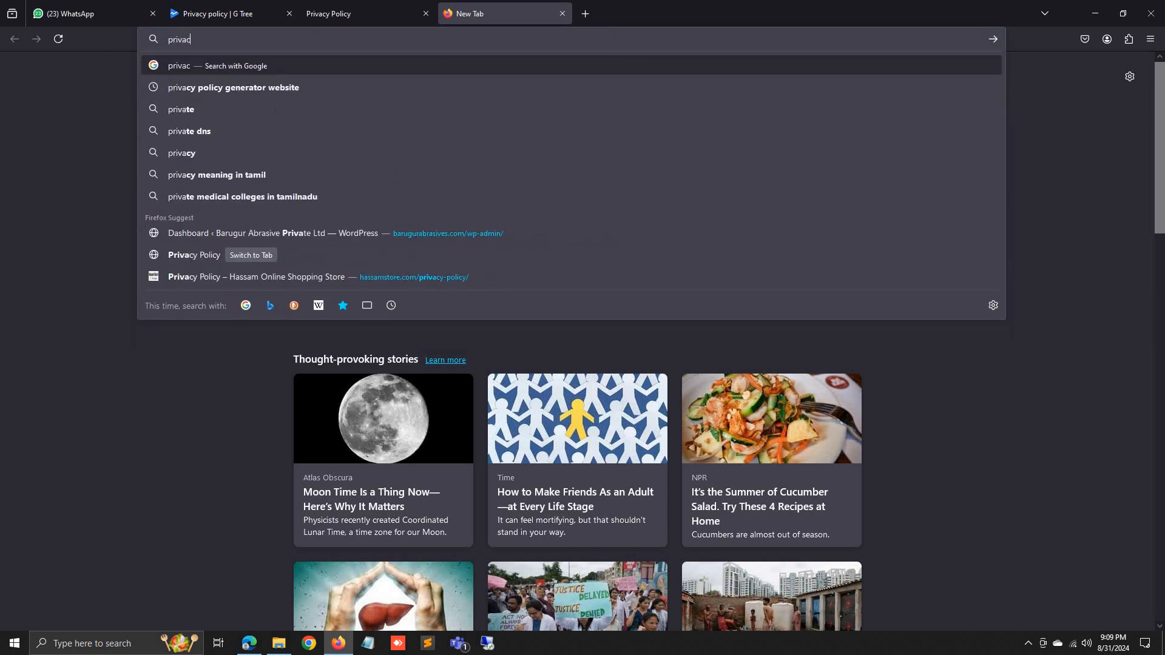
{"action": "type", "text": "y poli"}
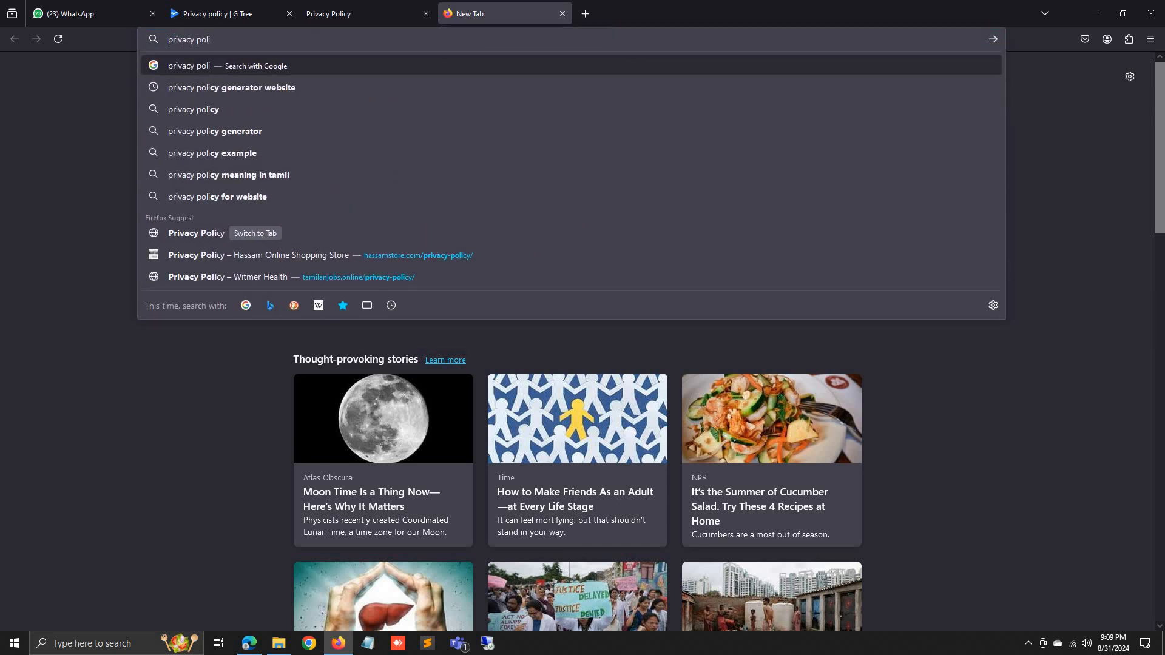
{"action": "key", "text": "Down"}
{"action": "key", "text": "BackSpace"}
{"action": "key", "text": "BackSpace"}
{"action": "key", "text": "BackSpace"}
{"action": "key", "text": "BackSpace"}
{"action": "key", "text": "BackSpace"}
{"action": "key", "text": "BackSpace"}
{"action": "key", "text": "BackSpace"}
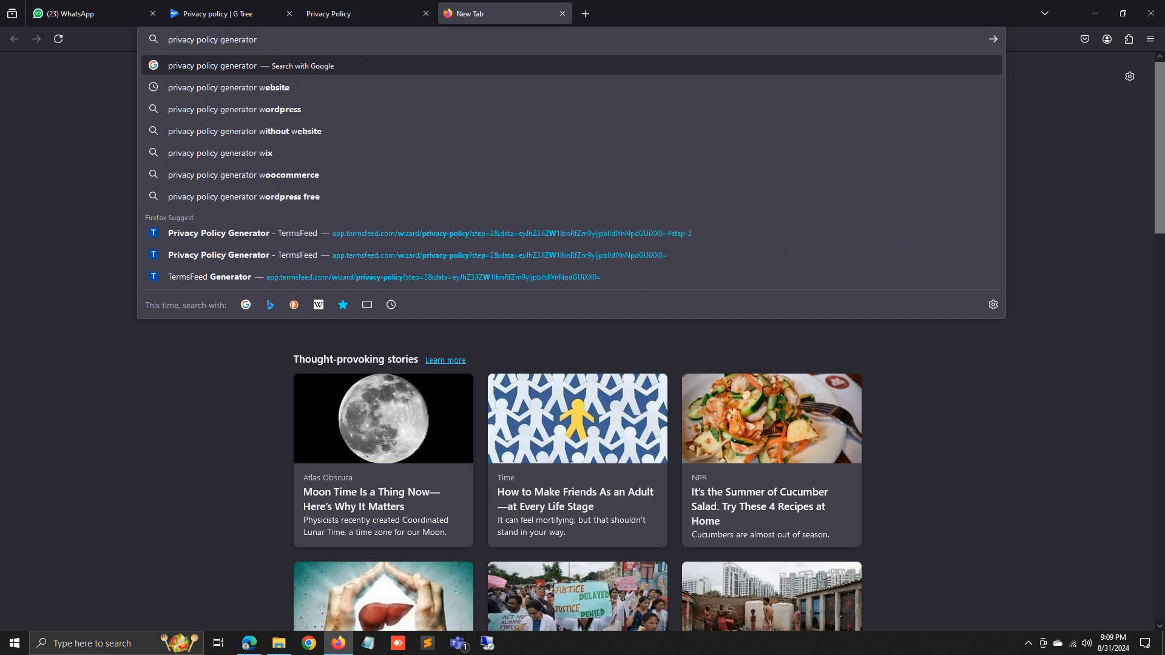
{"action": "type", "text": "app"}
{"action": "key", "text": "Return"}
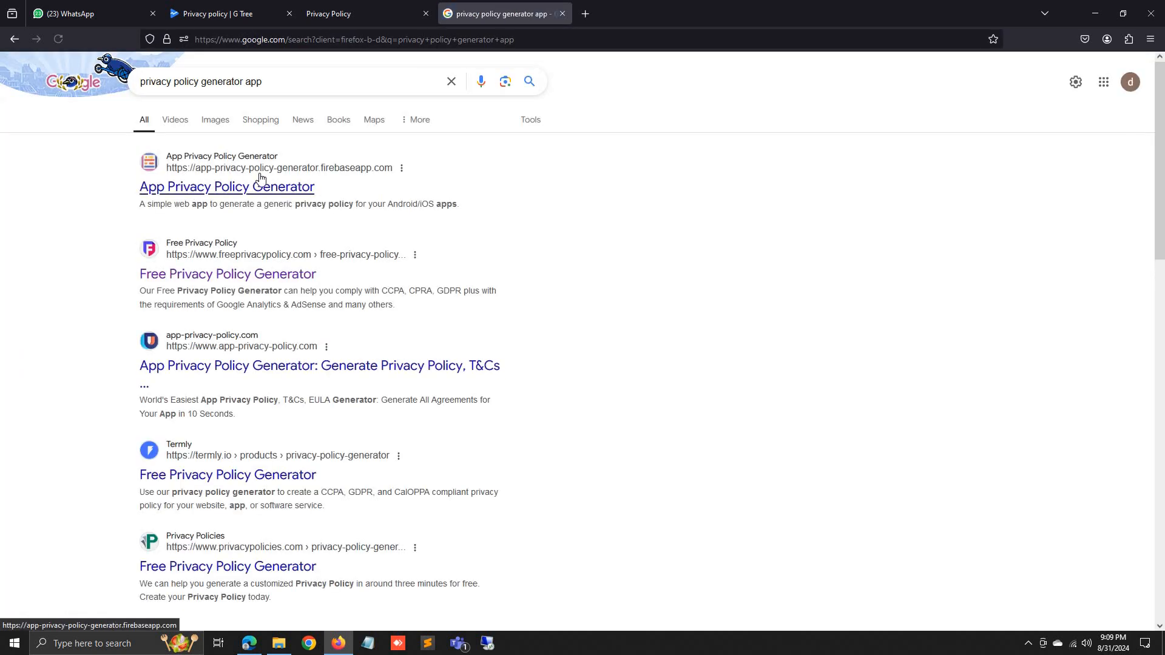
{"action": "left_click", "coordinate": [252, 190]}
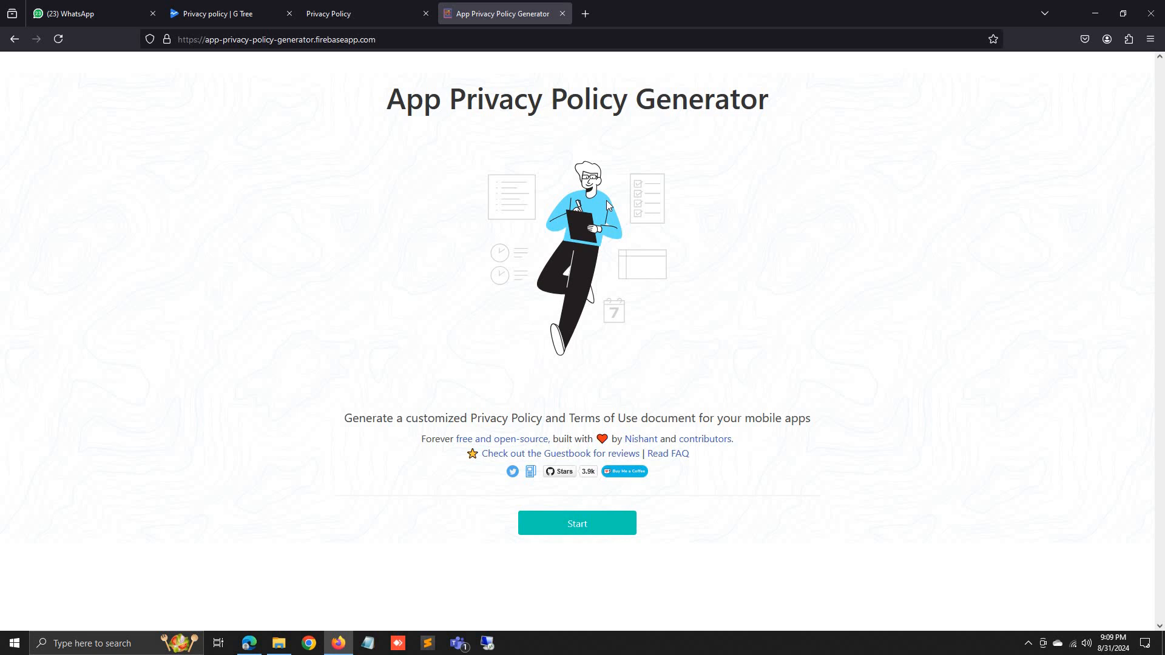
Save the G Tree privacy policy URL in Play Console and go back to the Dashboard.
{"action": "left_click", "coordinate": [392, 9]}
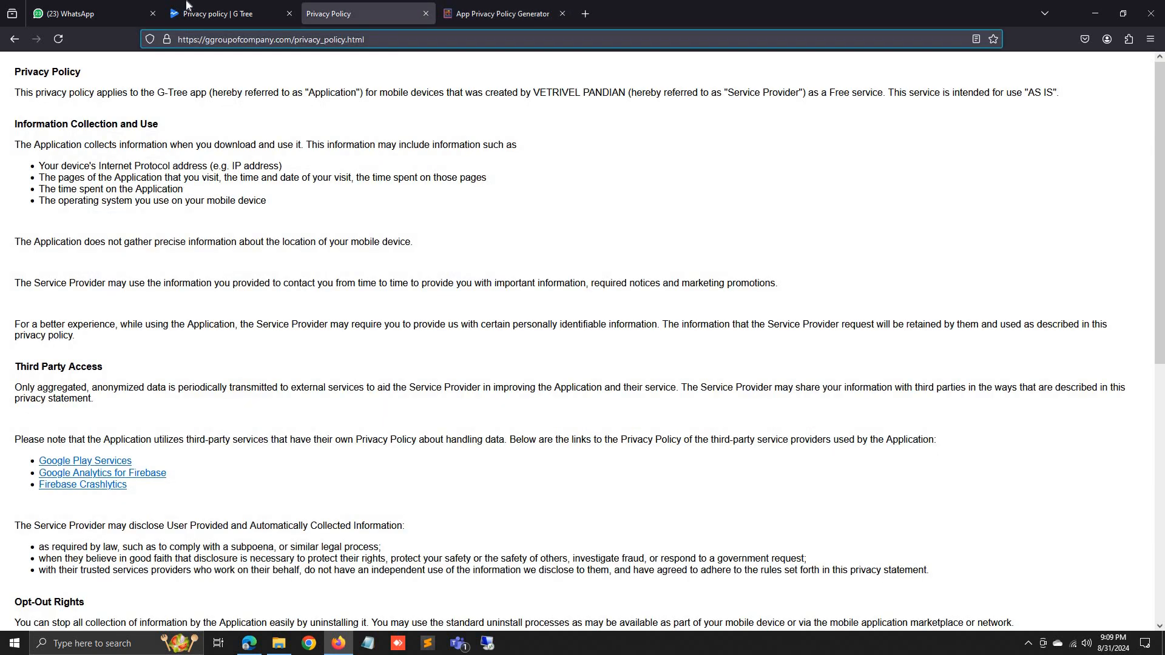
{"action": "left_click", "coordinate": [220, 7]}
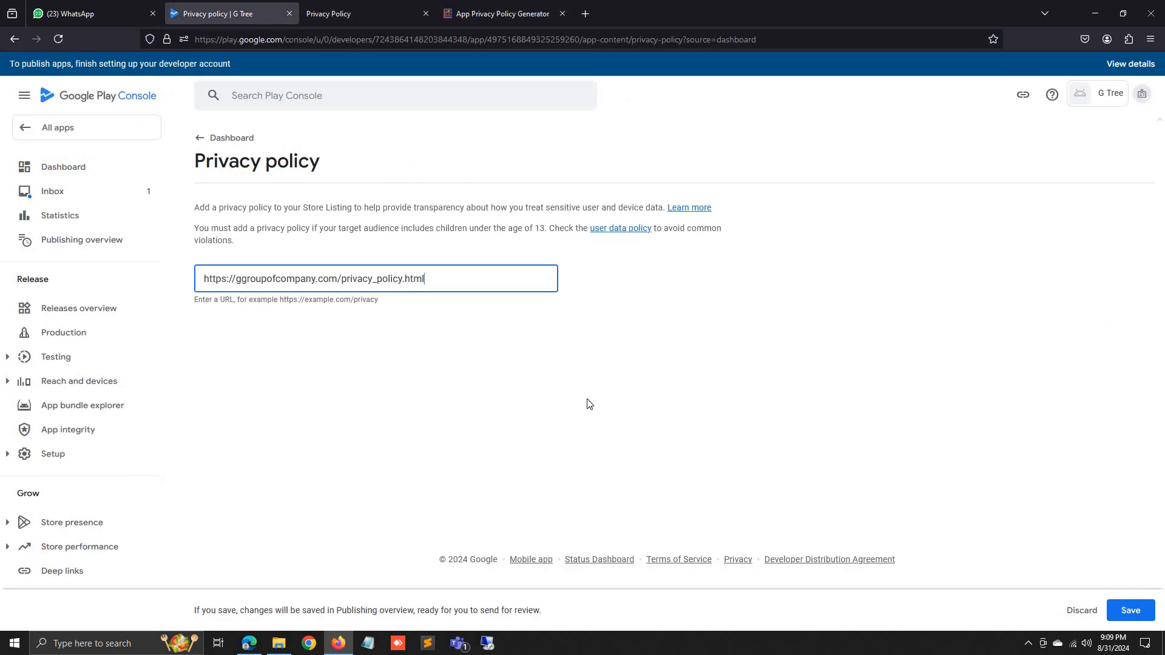
{"action": "left_click", "coordinate": [1134, 609]}
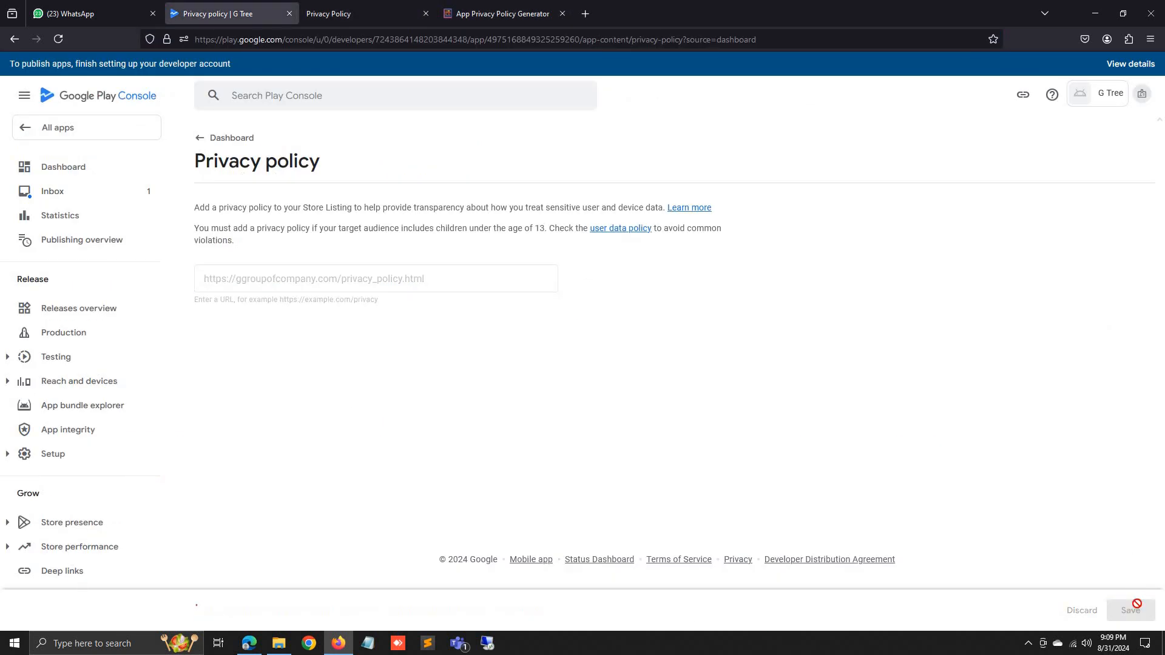
{"action": "left_click", "coordinate": [200, 144]}
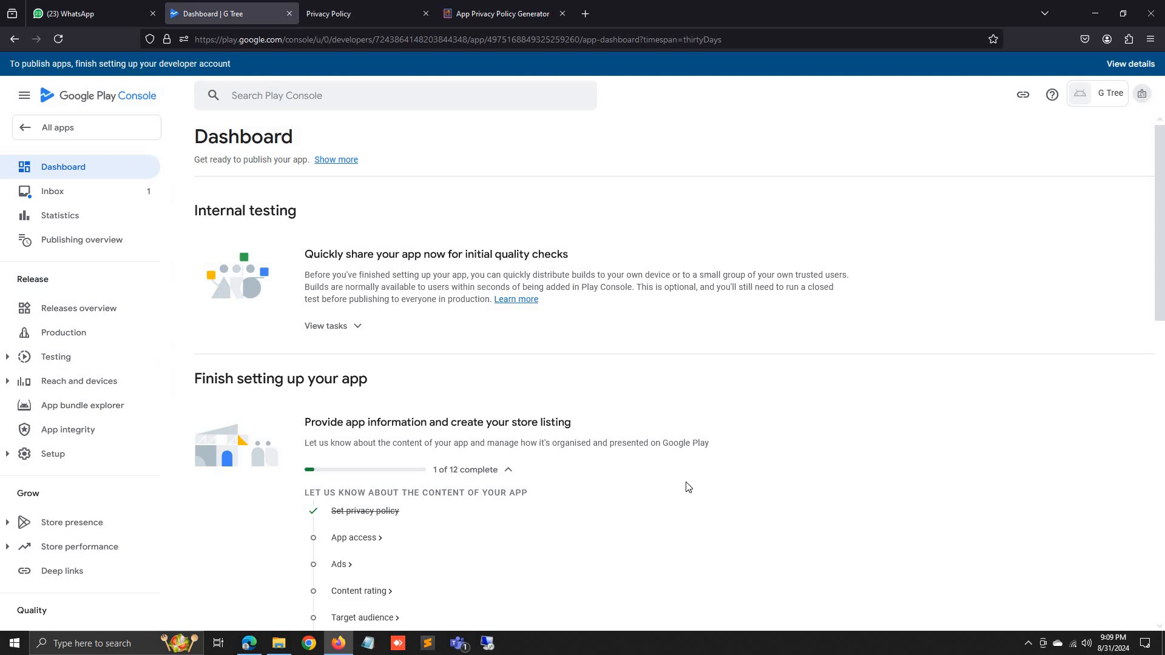
In App access, select 'All or some functionality in my app is restricted'.
{"action": "left_click", "coordinate": [372, 540]}
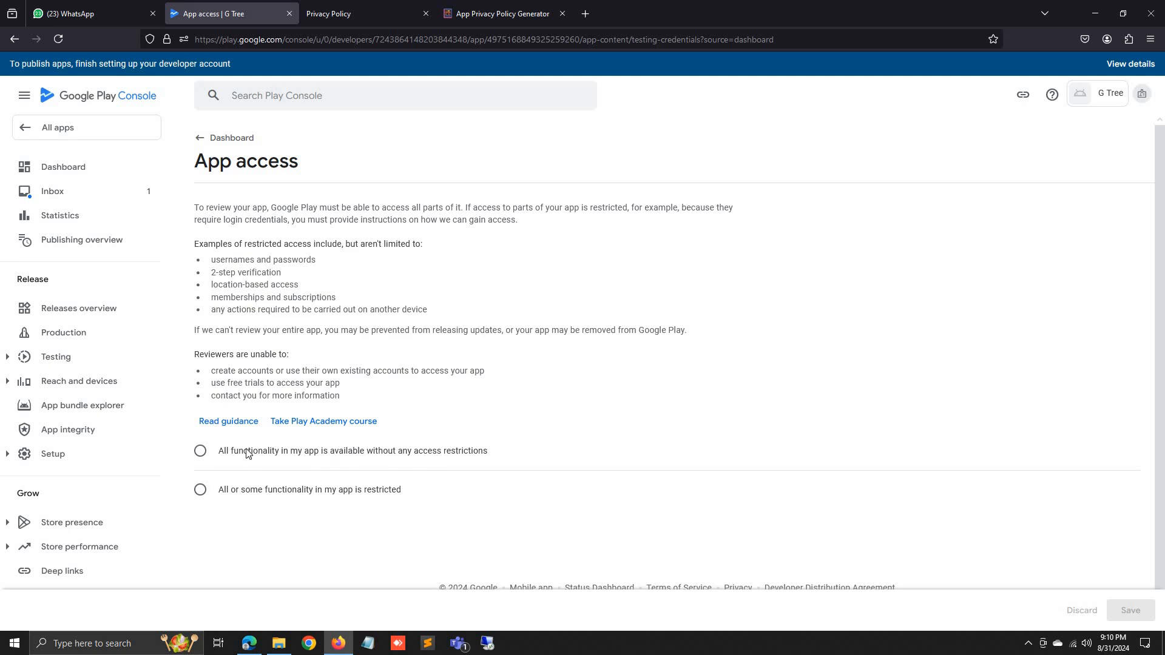
{"action": "left_click", "coordinate": [281, 491]}
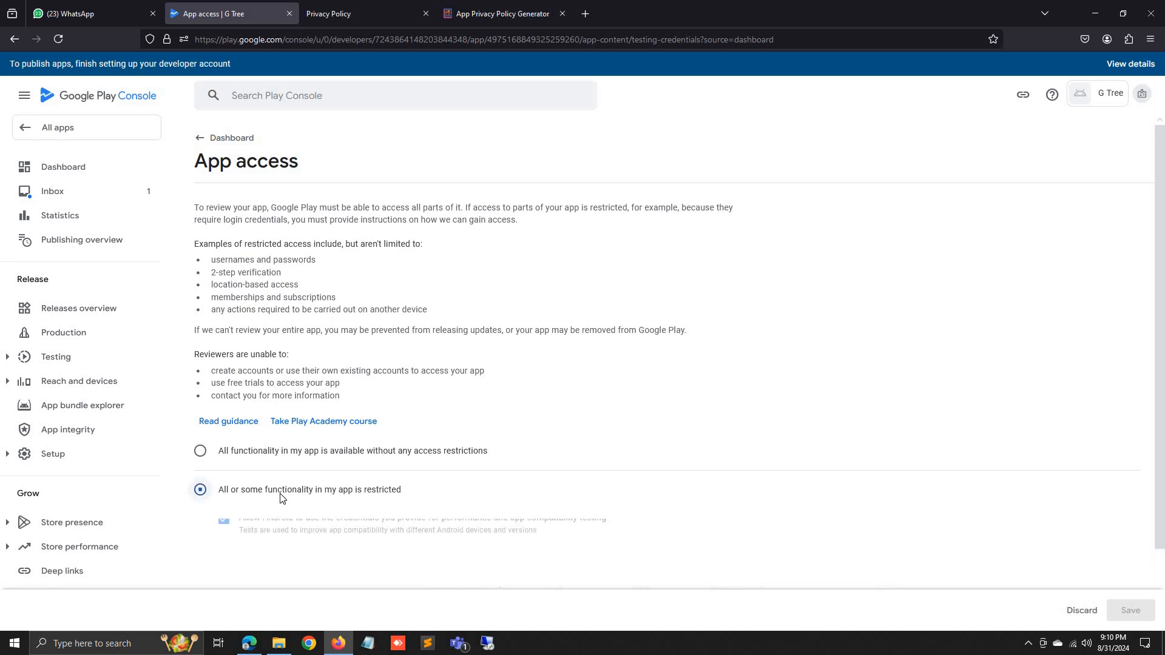
{"action": "scroll", "coordinate": [491, 482], "scroll_direction": "down", "scroll_amount": 3}
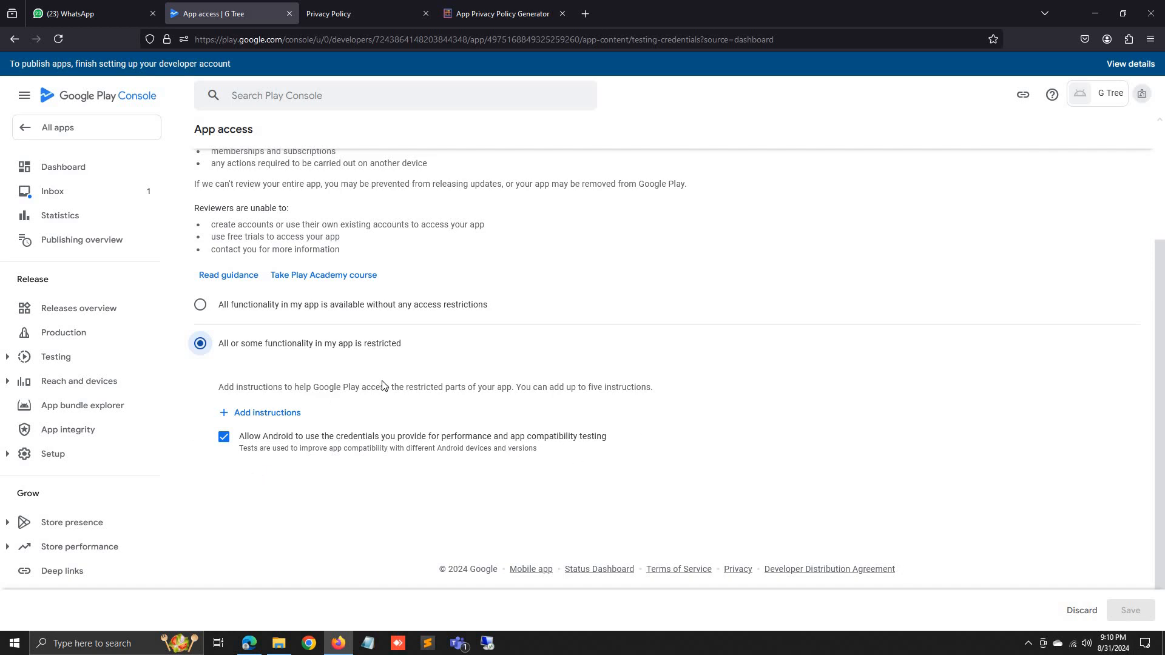
{"action": "scroll", "coordinate": [383, 386], "scroll_direction": "up", "scroll_amount": 3}
{"action": "scroll", "coordinate": [382, 386], "scroll_direction": "down", "scroll_amount": 3}
Add a 'Login Credentials' access instruction with username/phone and password, noting no other information is needed.
{"action": "left_click", "coordinate": [276, 412]}
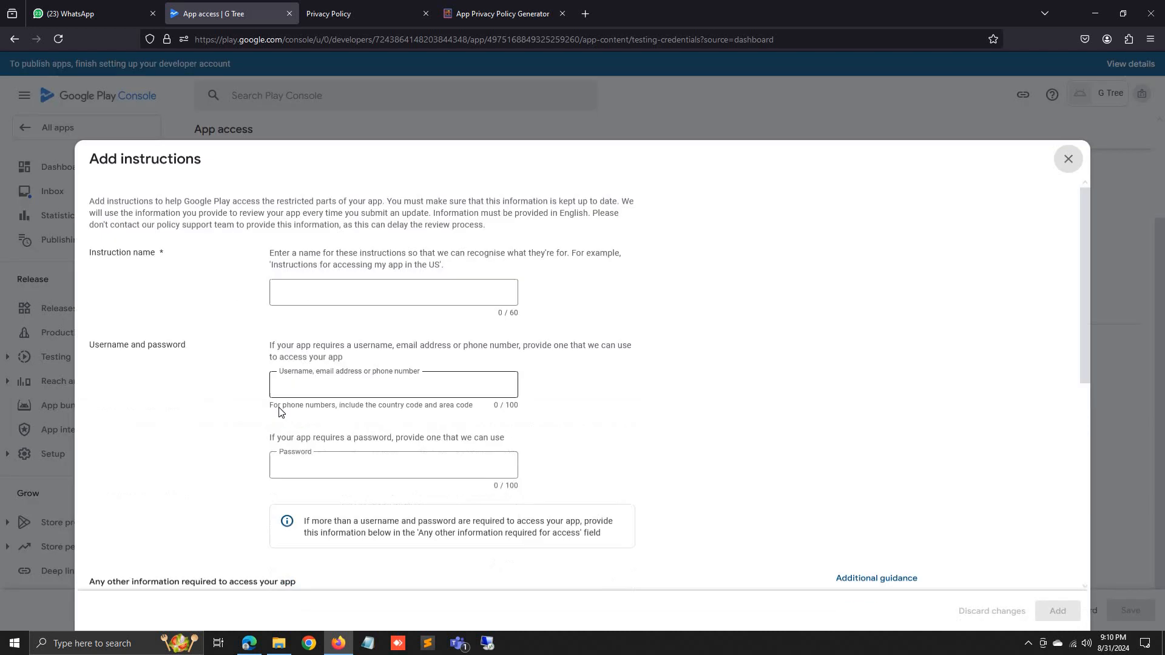
{"action": "left_click", "coordinate": [346, 271]}
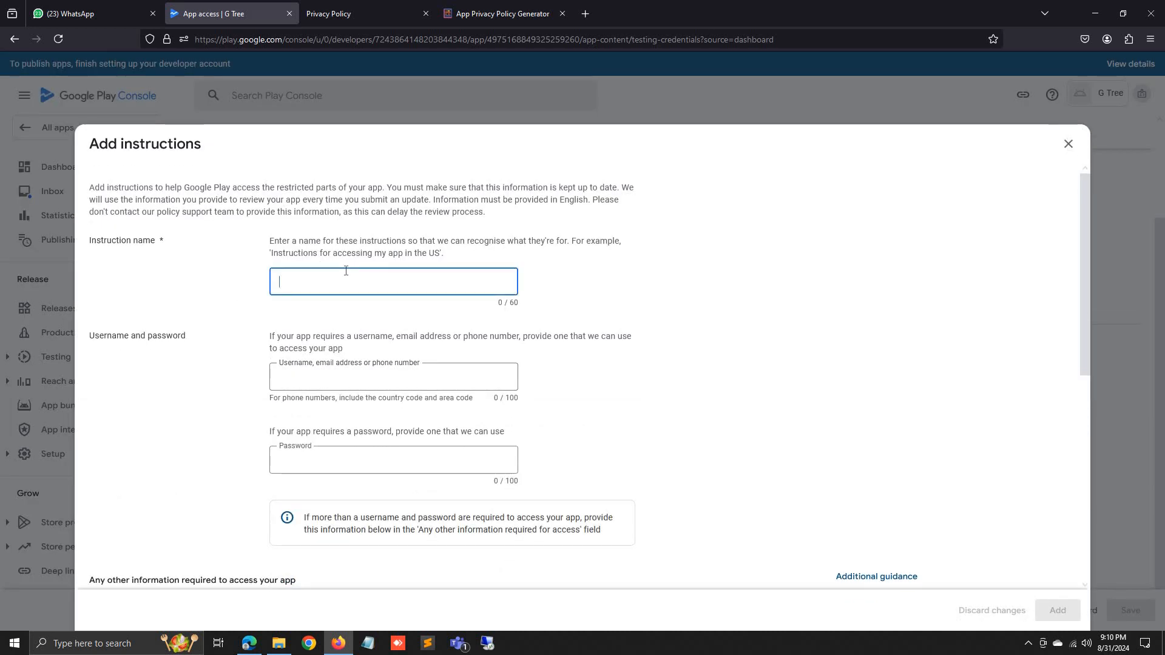
{"action": "type", "text": "Login "}
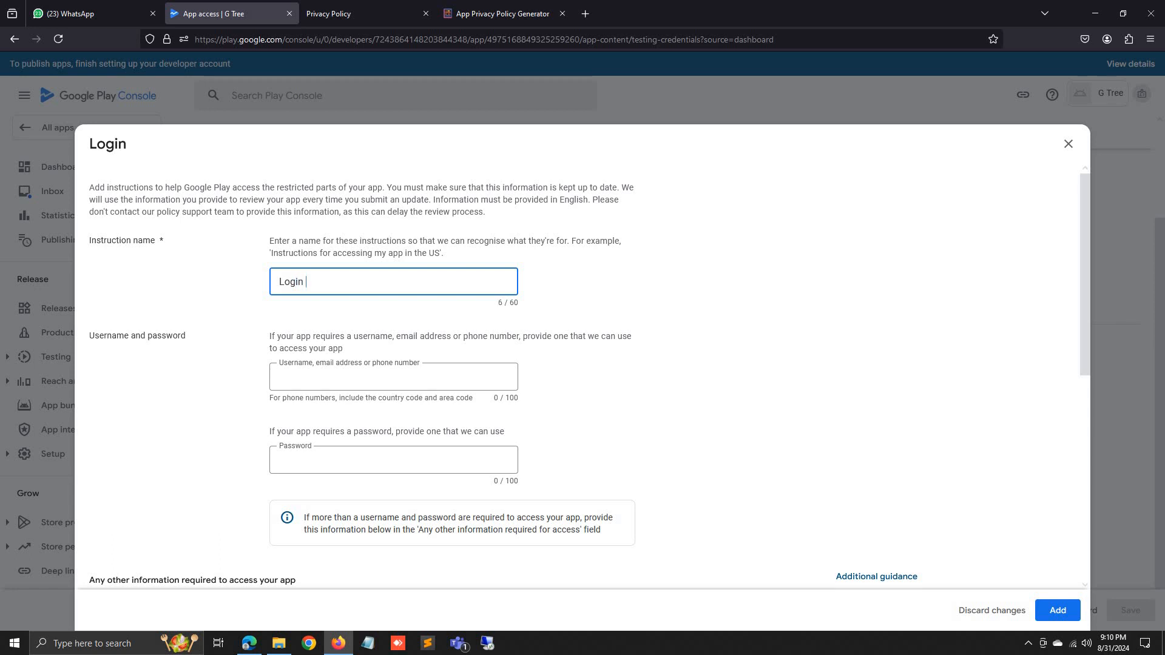
{"action": "type", "text": "Credenti"}
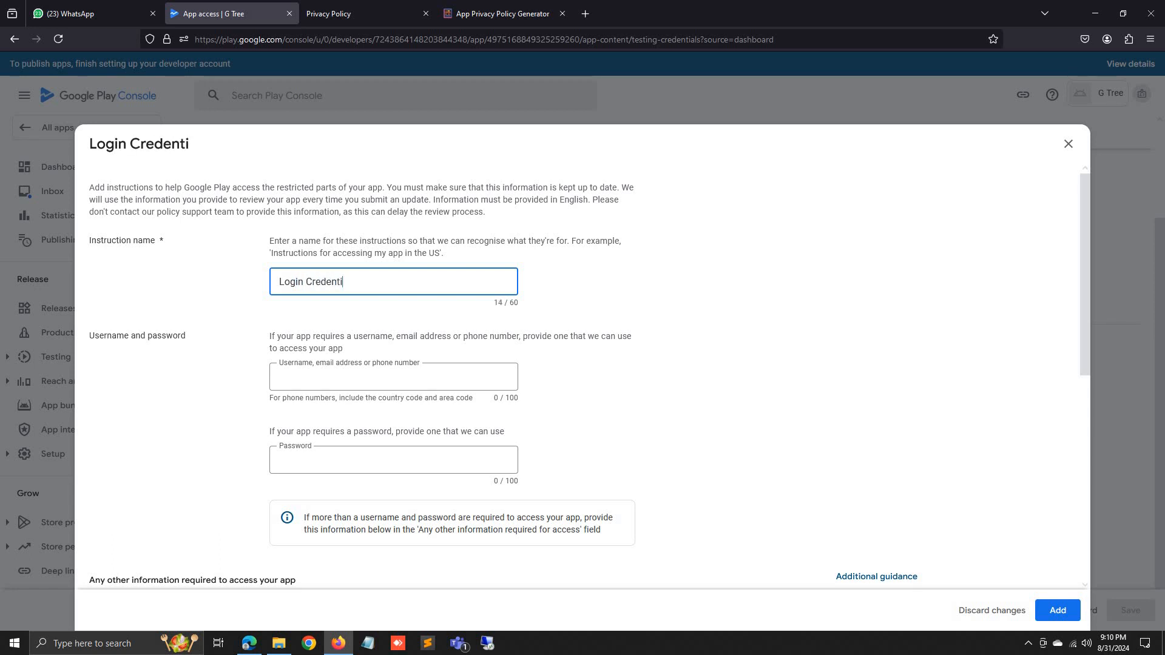
{"action": "type", "text": "als"}
{"action": "left_click", "coordinate": [347, 381]}
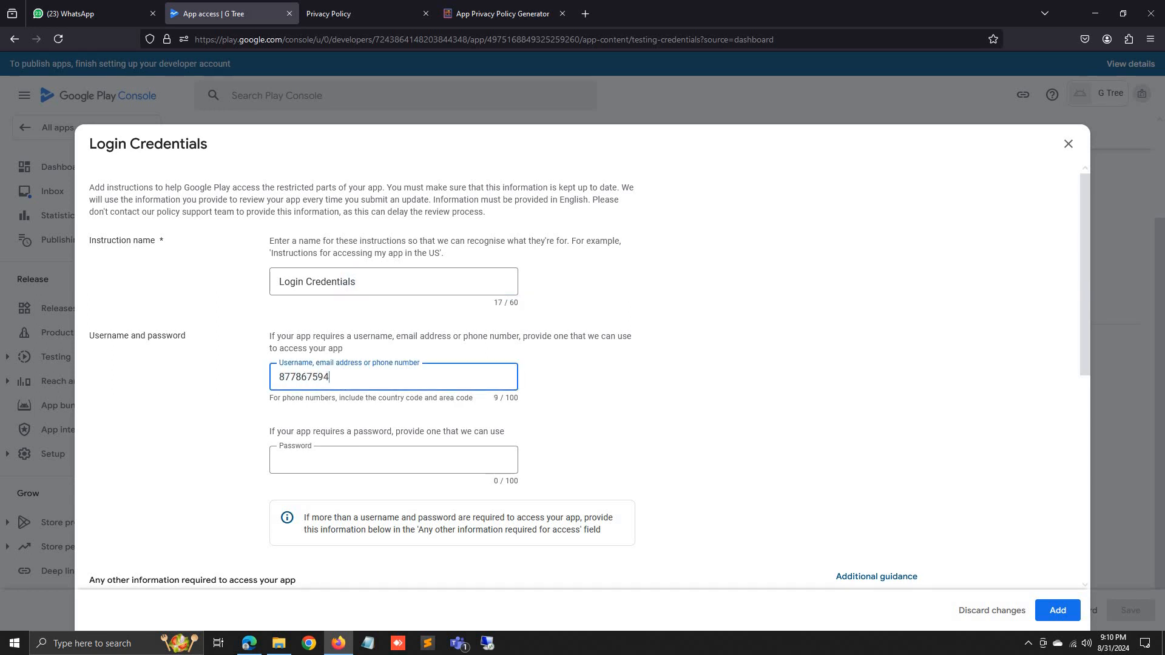
{"action": "left_click", "coordinate": [369, 457]}
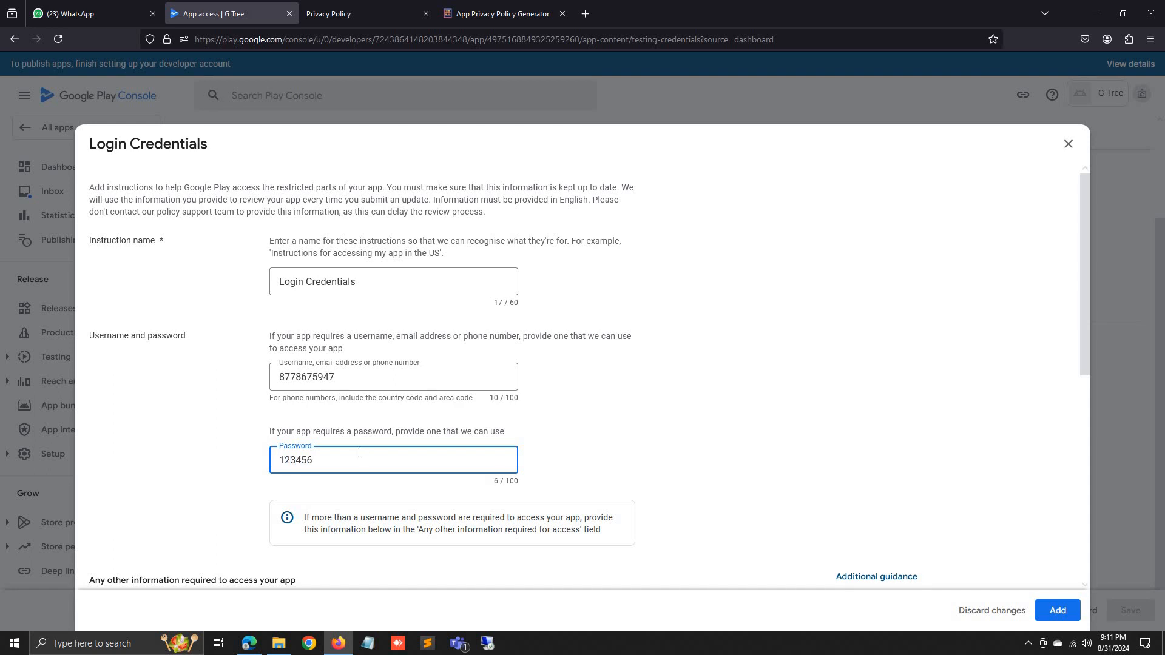
{"action": "scroll", "coordinate": [340, 462], "scroll_direction": "down", "scroll_amount": 6}
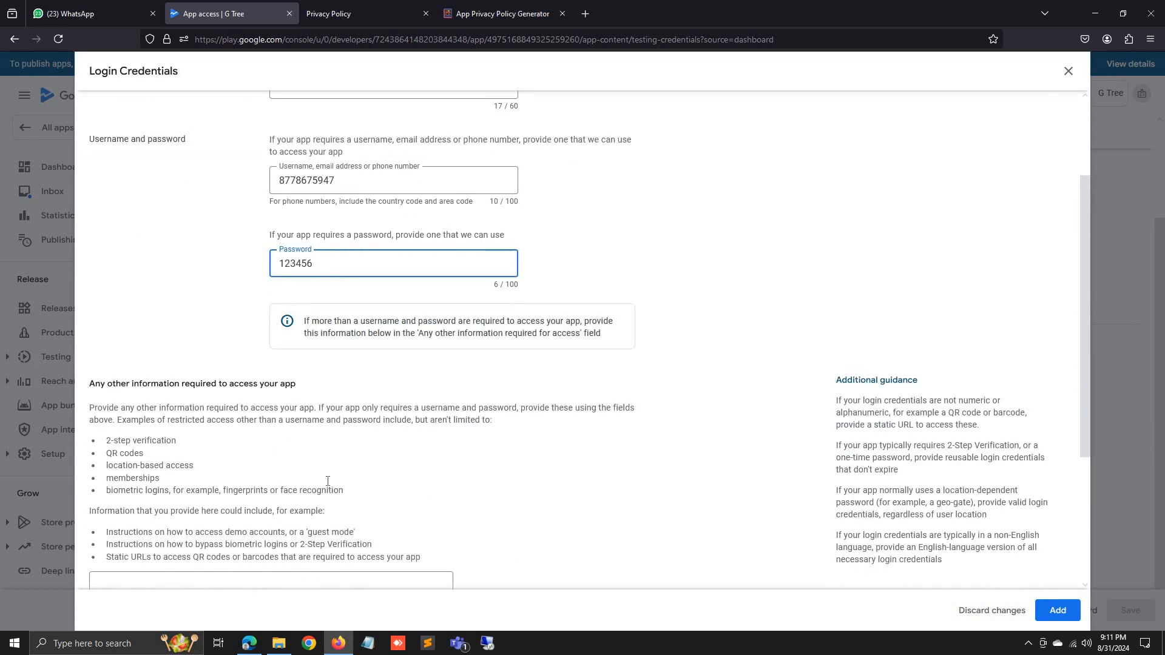
{"action": "left_click", "coordinate": [268, 446]}
{"action": "scroll", "coordinate": [161, 580], "scroll_direction": "down", "scroll_amount": 1}
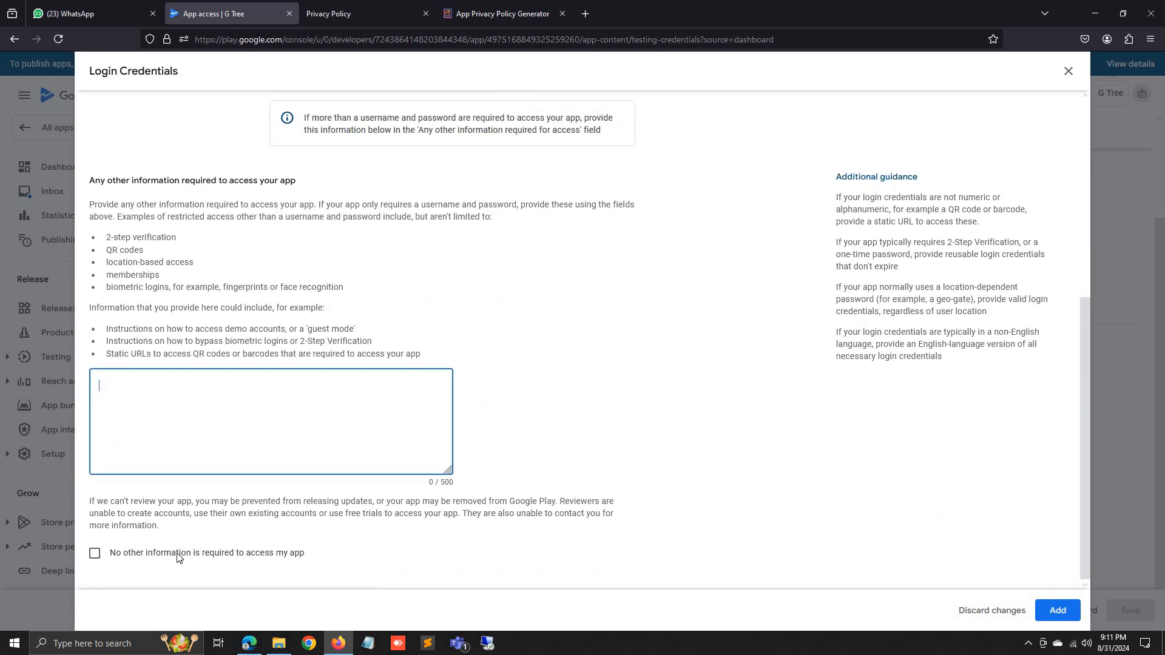
{"action": "left_click", "coordinate": [174, 554]}
{"action": "left_click", "coordinate": [1056, 610]}
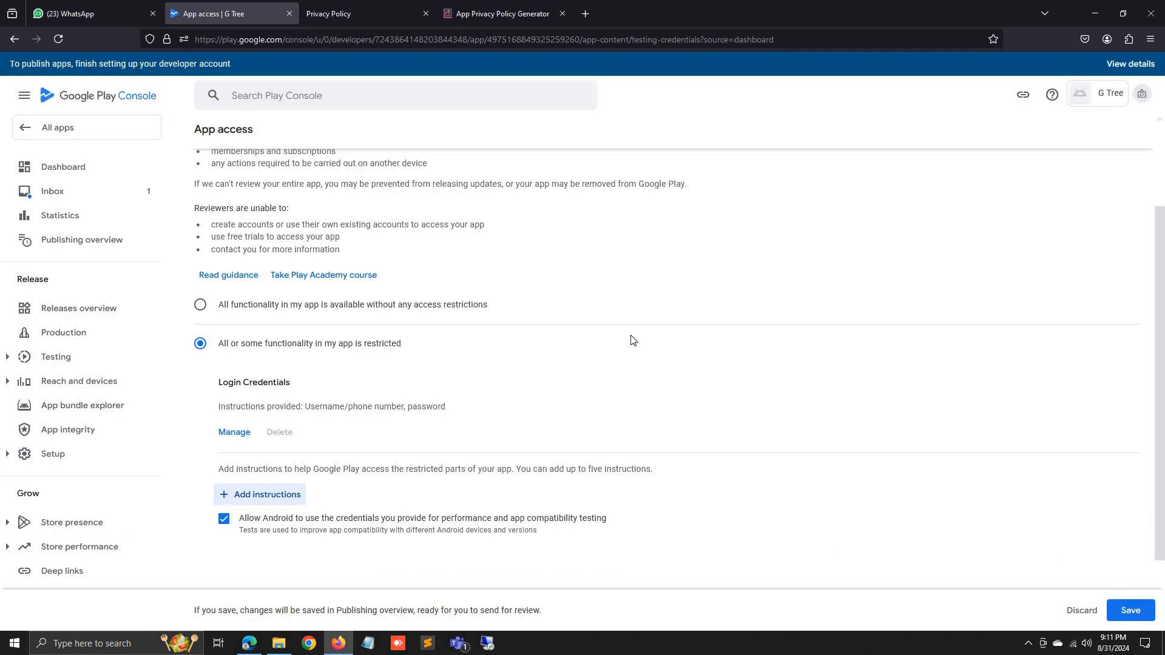
Review the Login Credentials instruction unchanged and save the App access declaration.
{"action": "left_click", "coordinate": [237, 432]}
{"action": "left_click", "coordinate": [304, 312]}
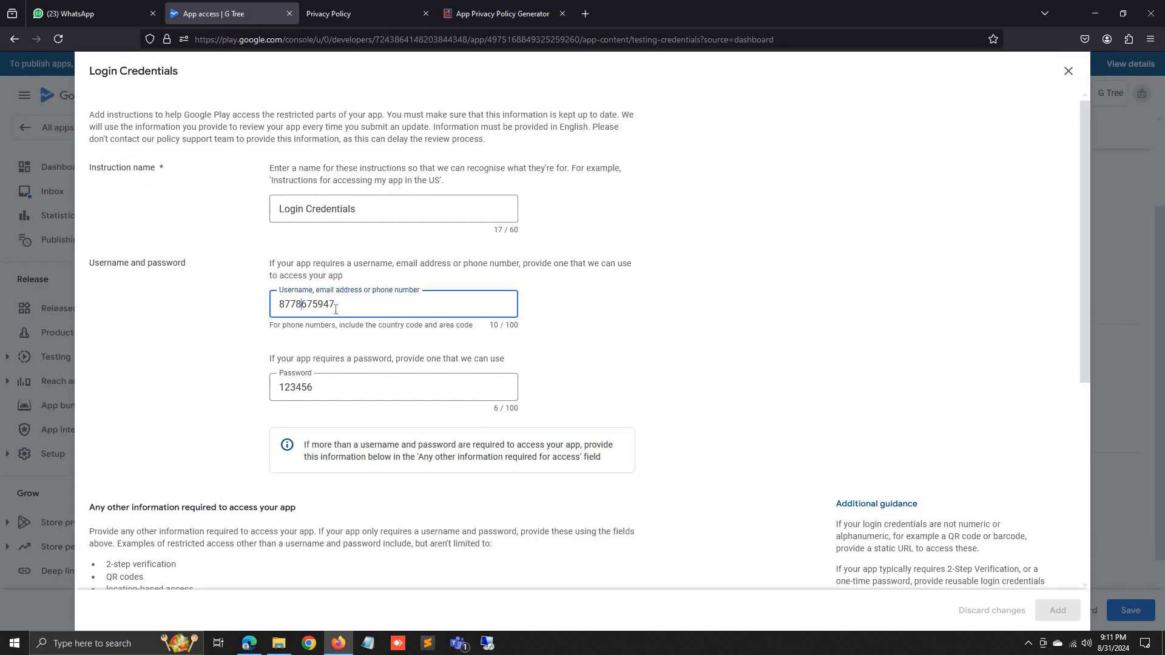
{"action": "left_click", "coordinate": [324, 400]}
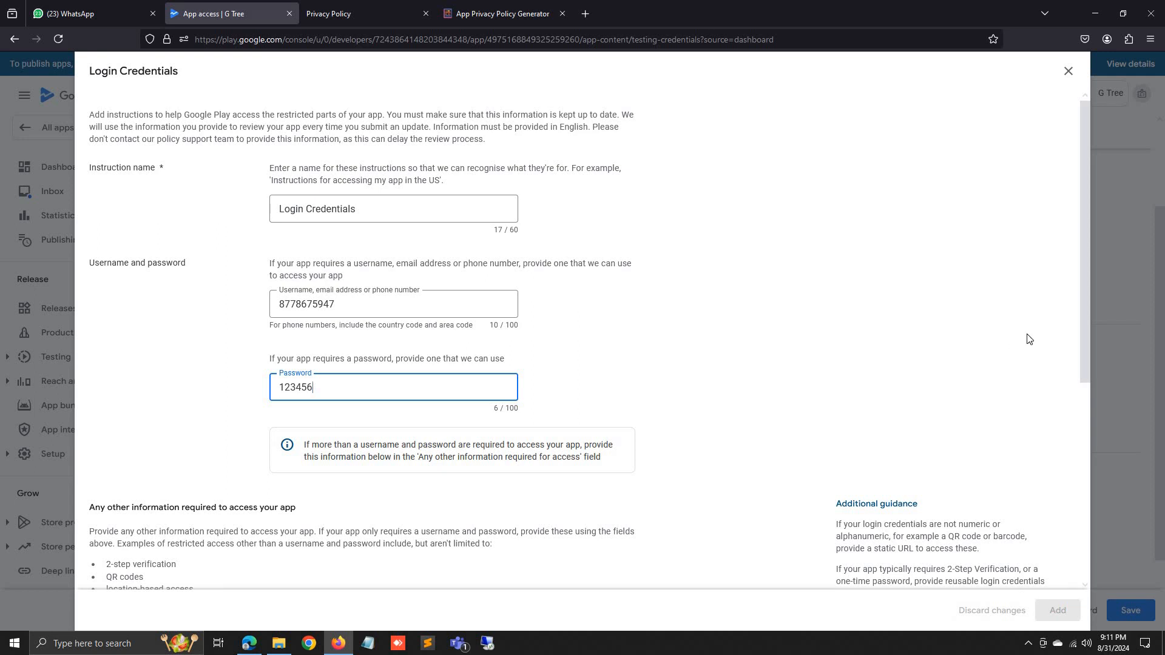
{"action": "scroll", "coordinate": [1032, 303], "scroll_direction": "down", "scroll_amount": 5}
{"action": "scroll", "coordinate": [1056, 132], "scroll_direction": "up", "scroll_amount": 5}
{"action": "left_click", "coordinate": [1068, 71]}
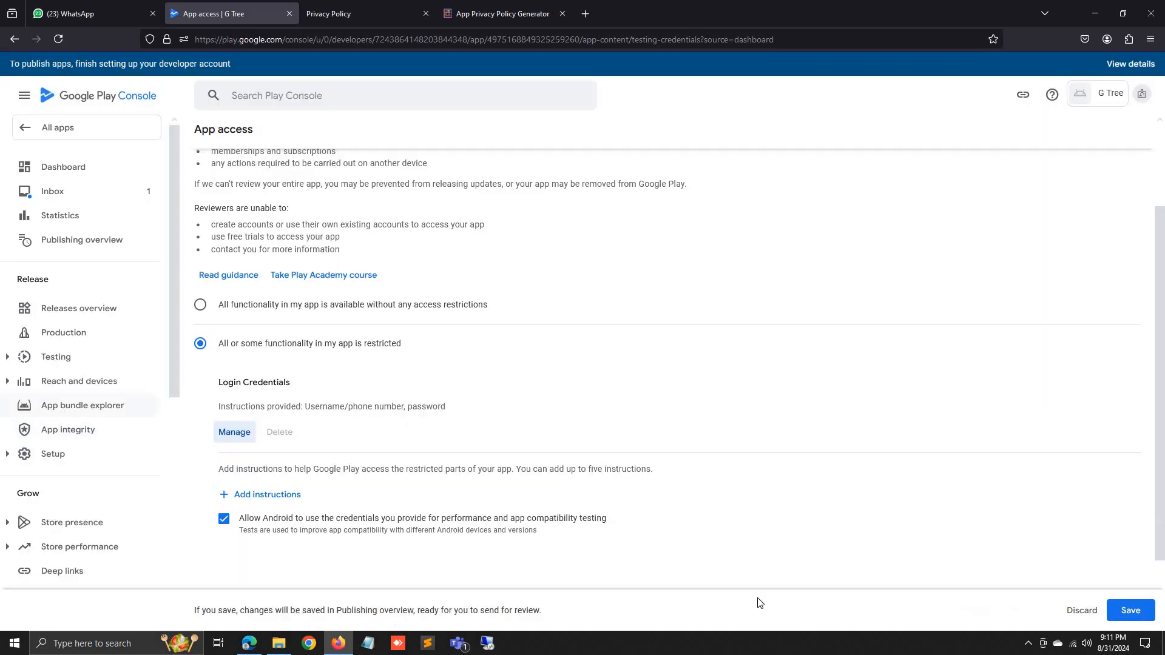
{"action": "left_click", "coordinate": [1112, 618]}
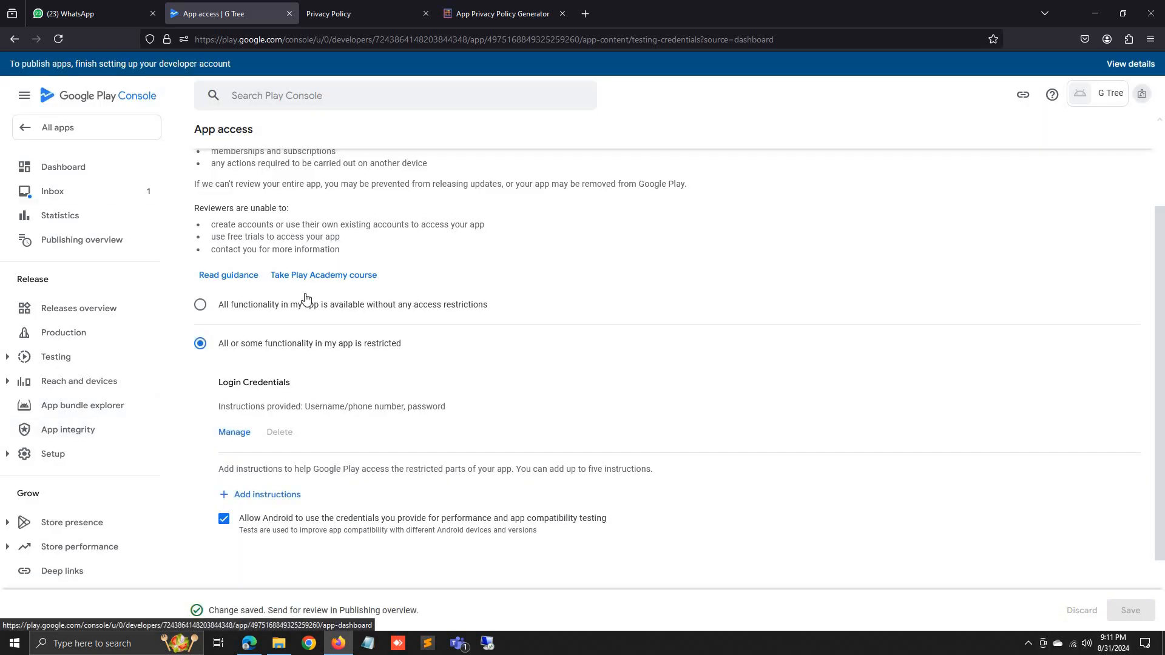
{"action": "scroll", "coordinate": [356, 323], "scroll_direction": "up", "scroll_amount": 2}
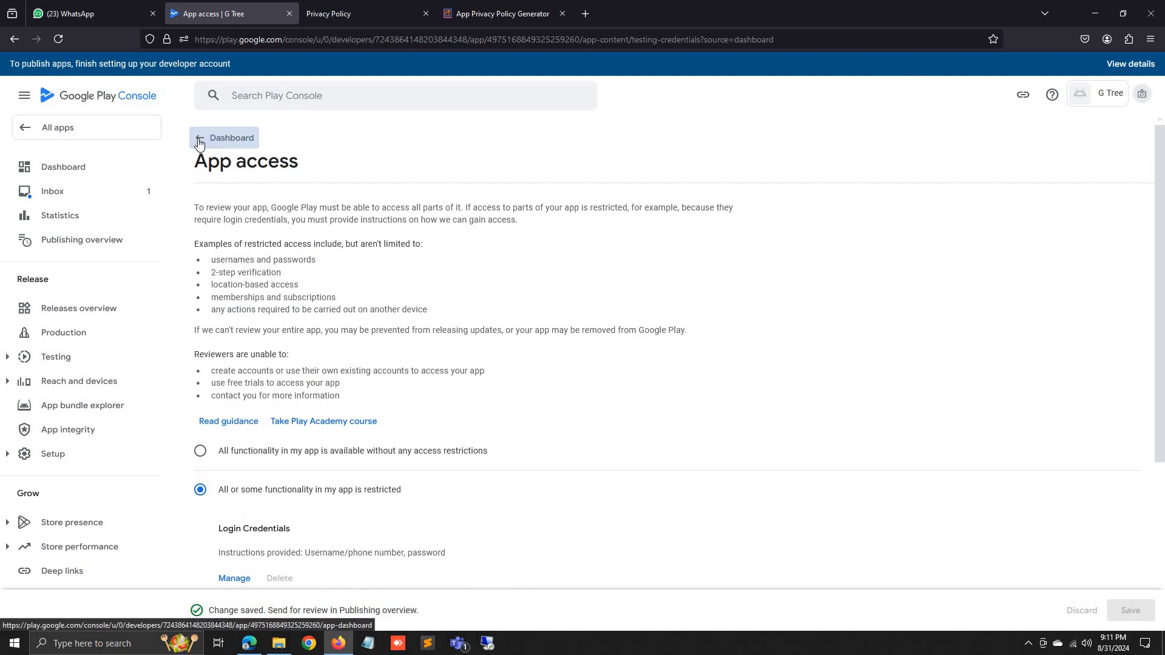
Declare 'No, my app does not contain ads' for G Tree, save, and return to the Dashboard checklist.
{"action": "left_click", "coordinate": [193, 142]}
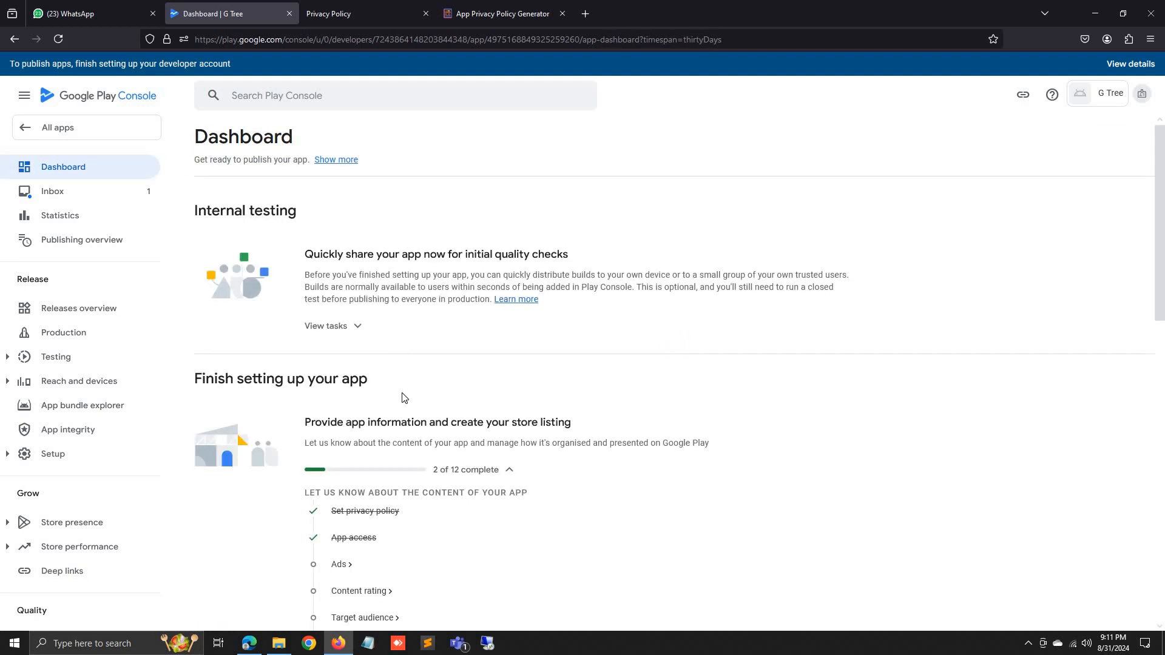
{"action": "scroll", "coordinate": [341, 509], "scroll_direction": "down", "scroll_amount": 2}
{"action": "left_click", "coordinate": [339, 503]}
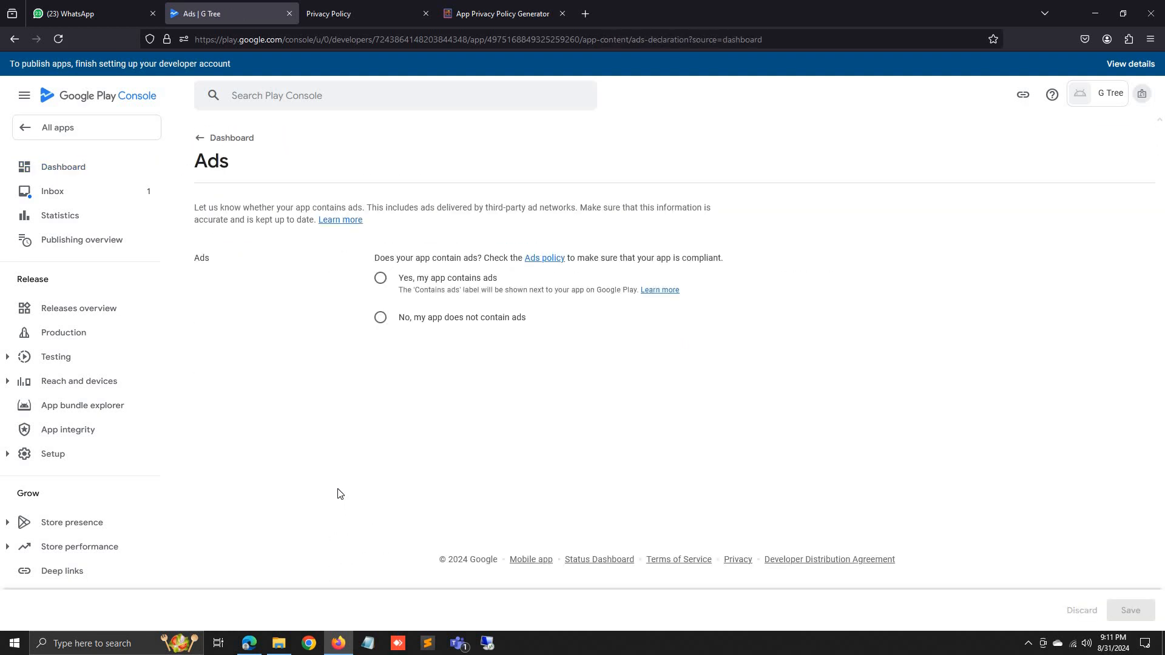
{"action": "left_click", "coordinate": [380, 320]}
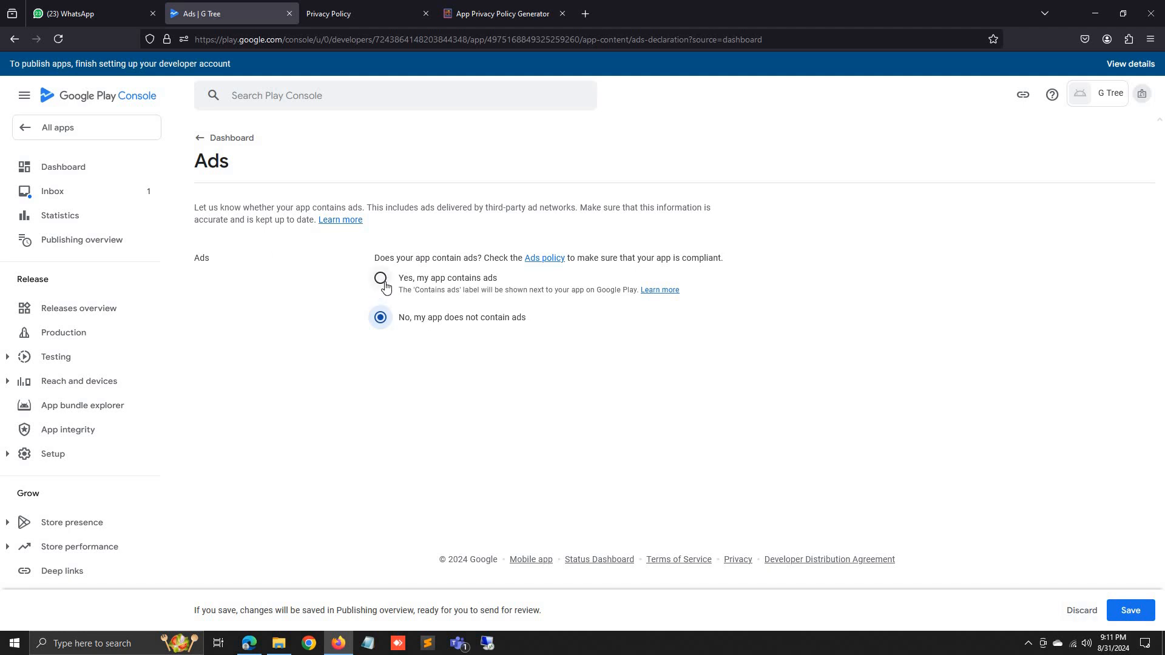
{"action": "left_click", "coordinate": [1131, 611]}
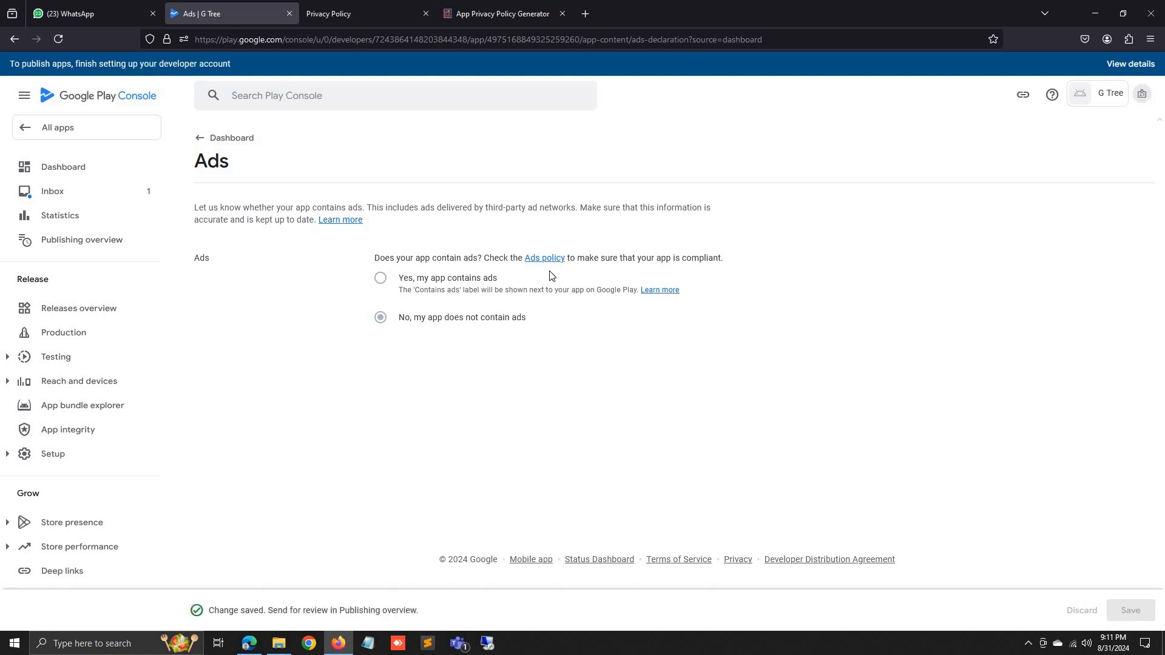
{"action": "left_click", "coordinate": [198, 138]}
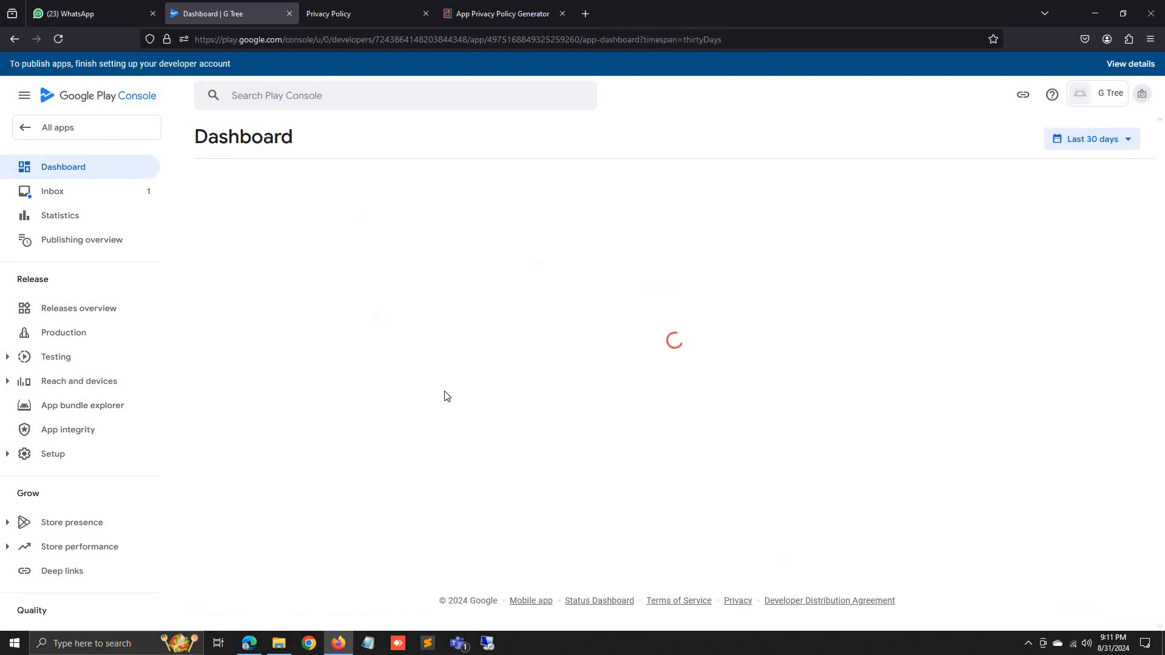
{"action": "scroll", "coordinate": [382, 396], "scroll_direction": "down", "scroll_amount": 3}
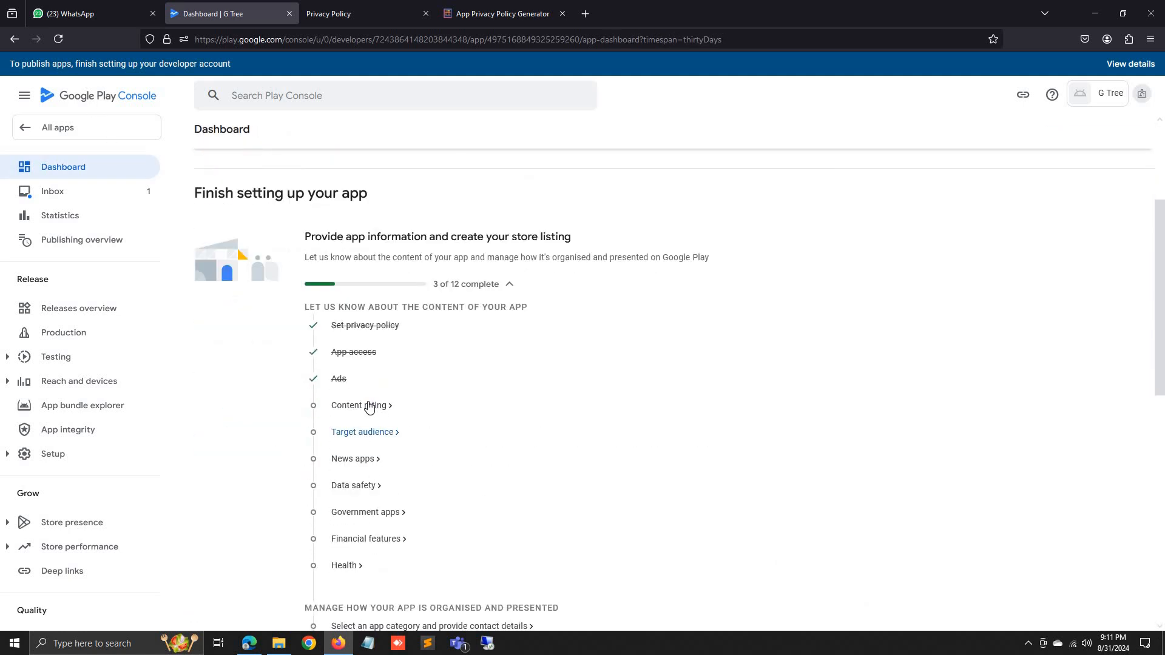
Begin content rating with the contact e-mail, 'All other app types' category and IARC terms accepted.
{"action": "left_click", "coordinate": [369, 406]}
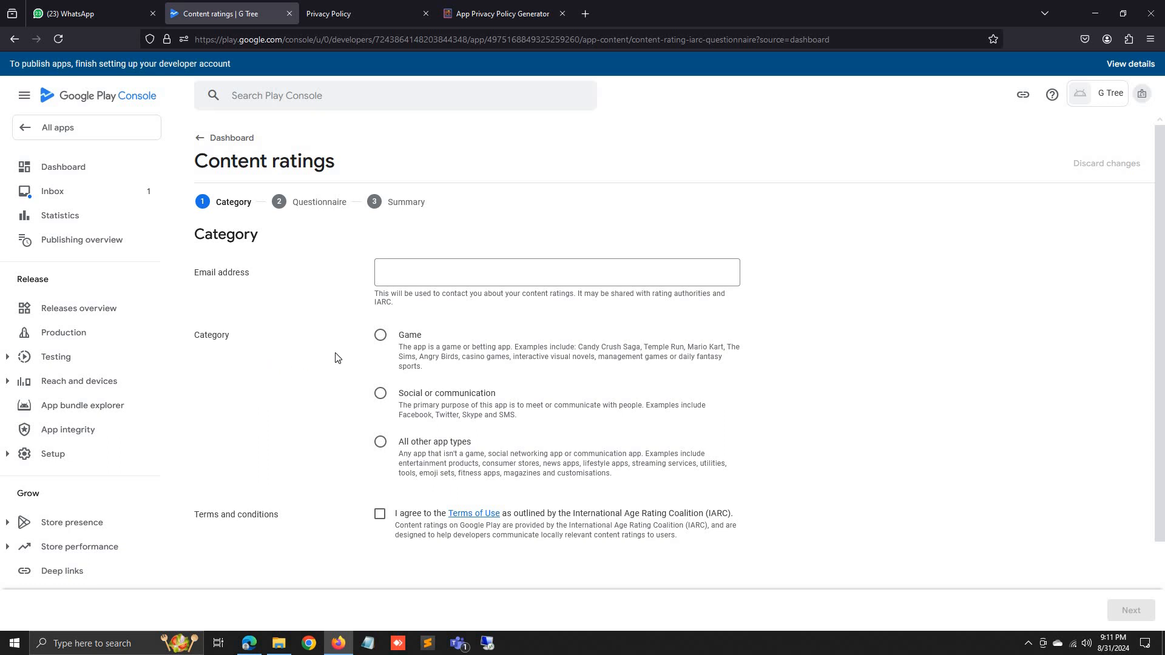
{"action": "left_click", "coordinate": [440, 280]}
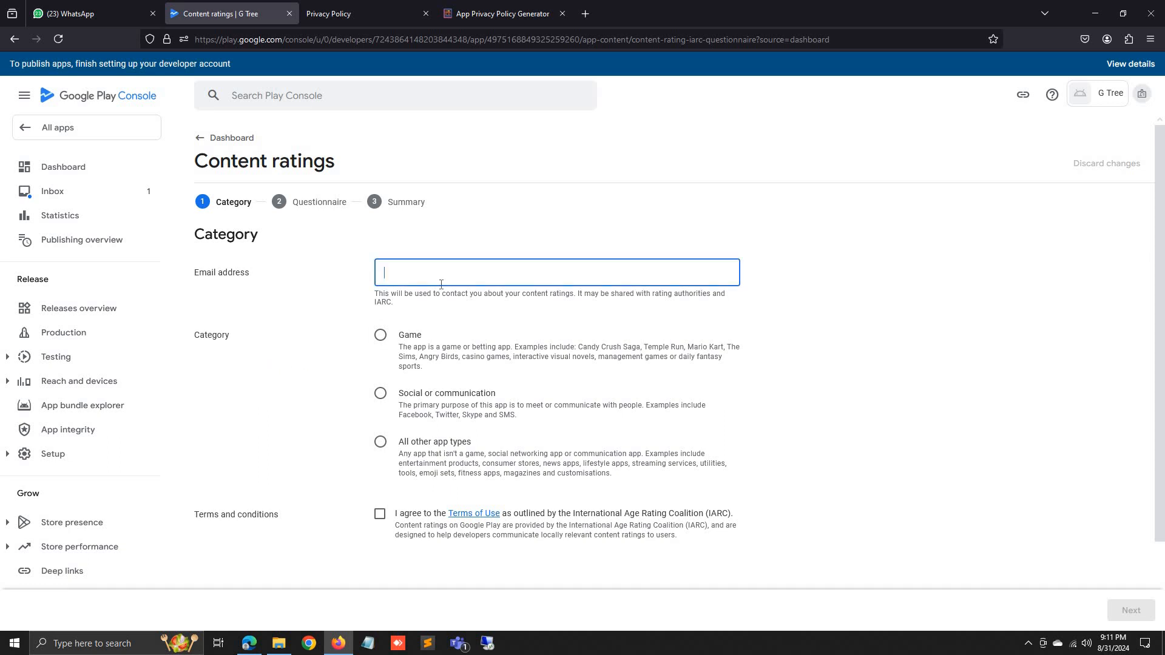
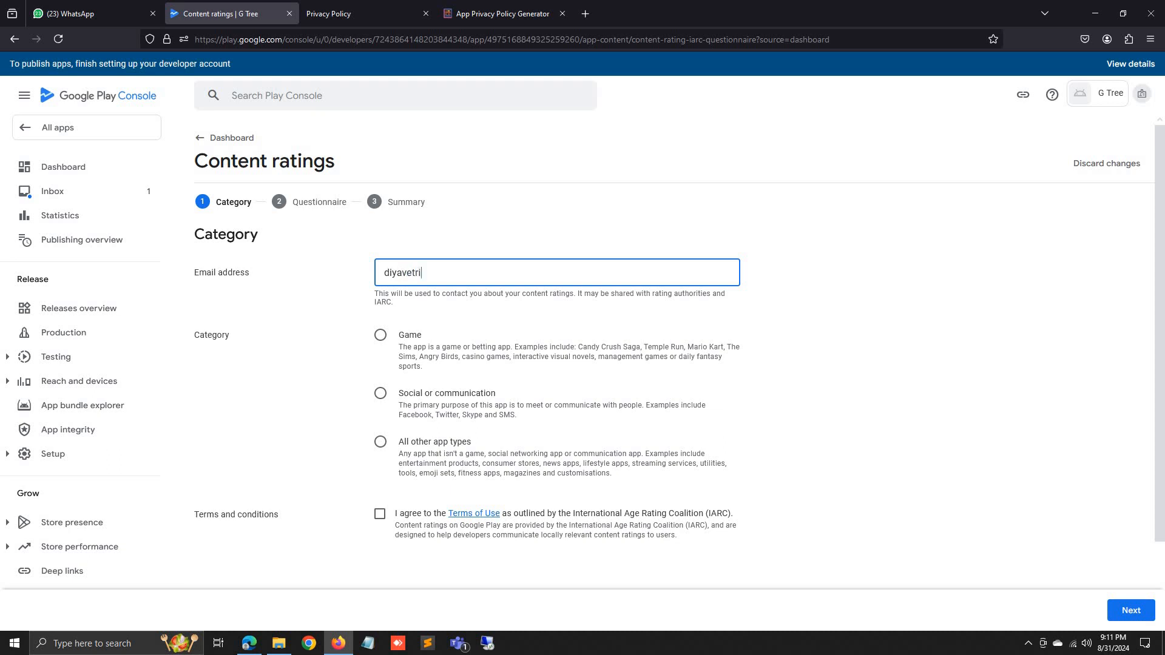
{"action": "left_click", "coordinate": [445, 452]}
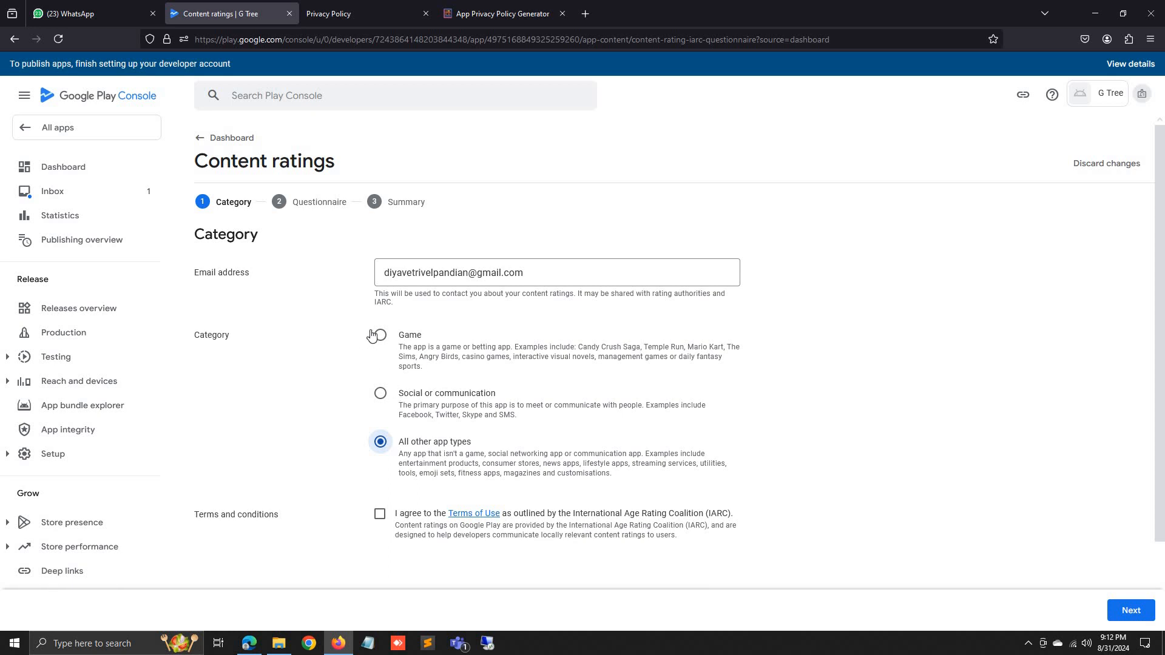
{"action": "left_click", "coordinate": [381, 515]}
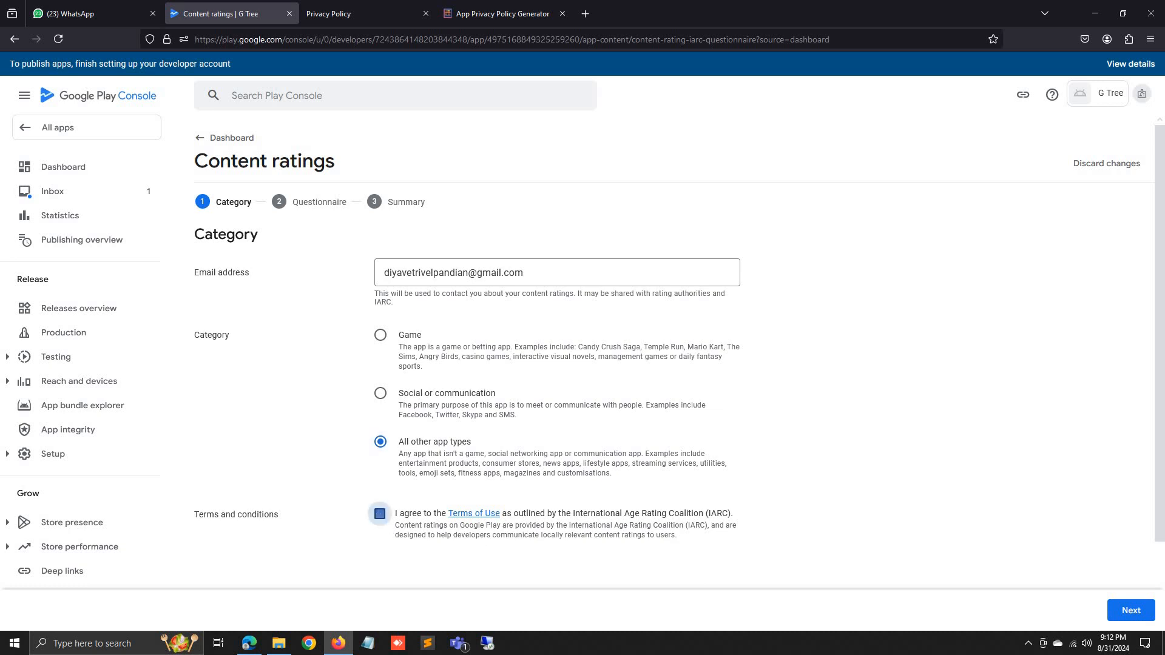
{"action": "left_click", "coordinate": [1132, 609]}
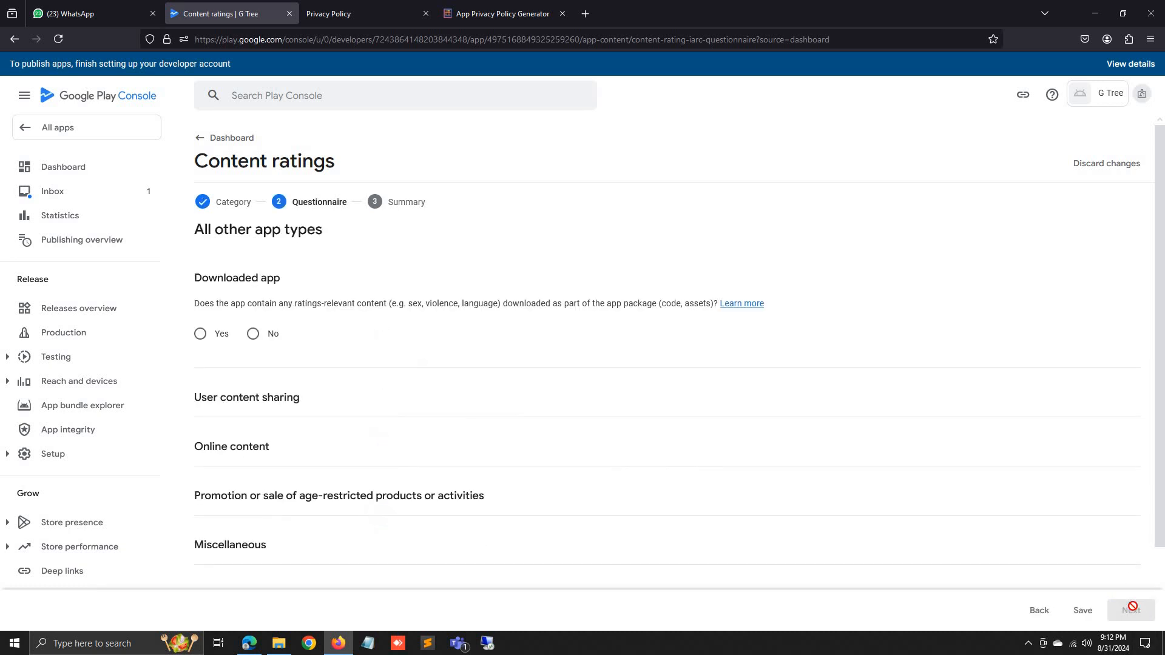
Answer No to all eight questions, from downloaded content to web browser, save, and open the summary.
{"action": "left_click", "coordinate": [264, 335]}
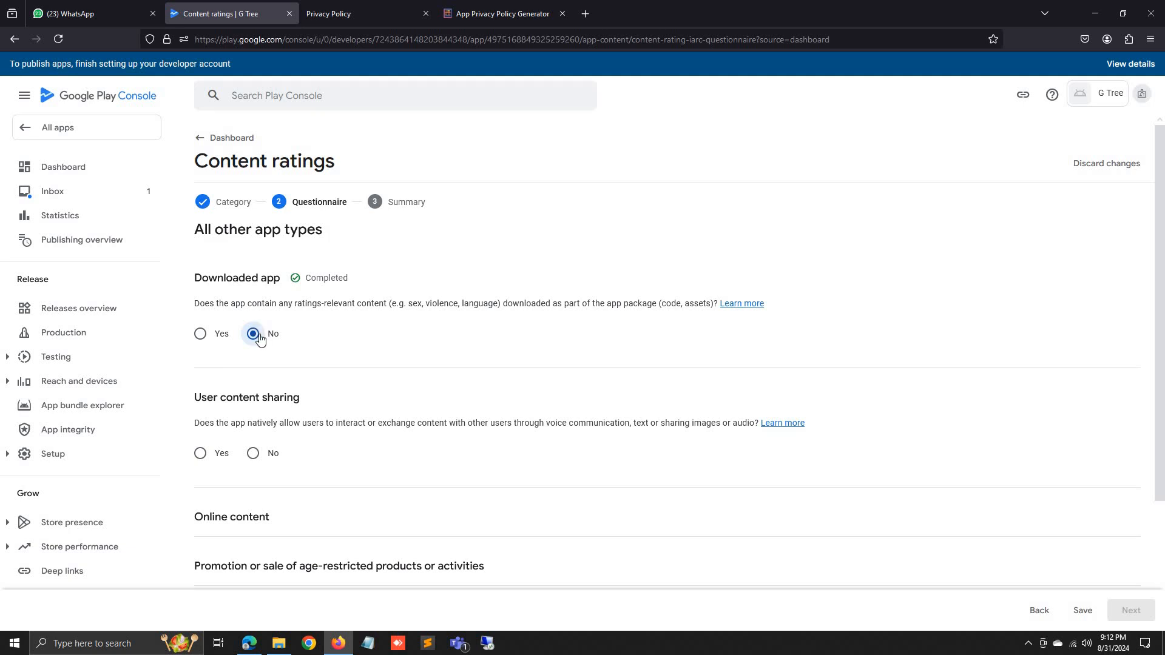
{"action": "left_click", "coordinate": [269, 462]}
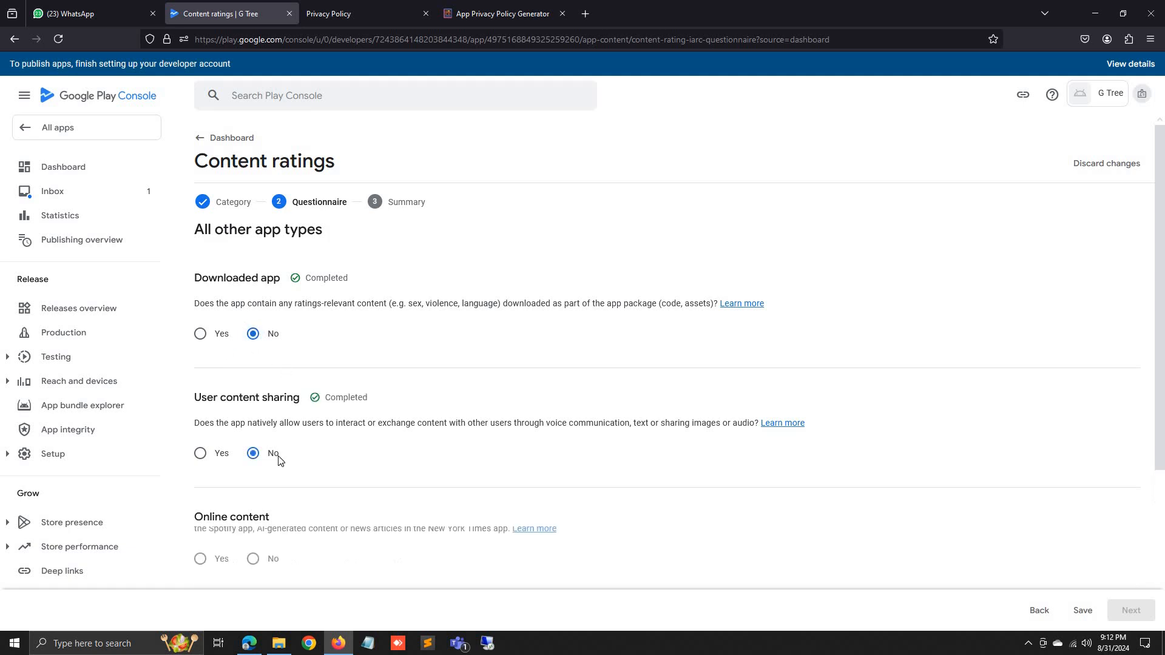
{"action": "left_click", "coordinate": [262, 402]}
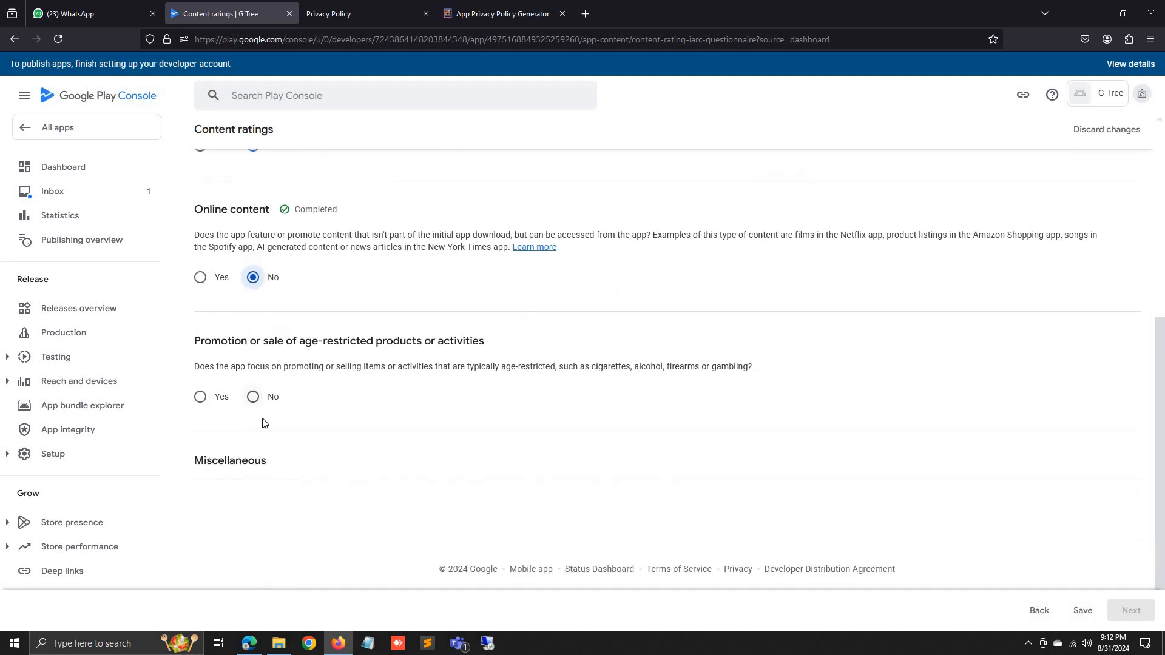
{"action": "left_click", "coordinate": [255, 397]}
{"action": "left_click", "coordinate": [274, 462]}
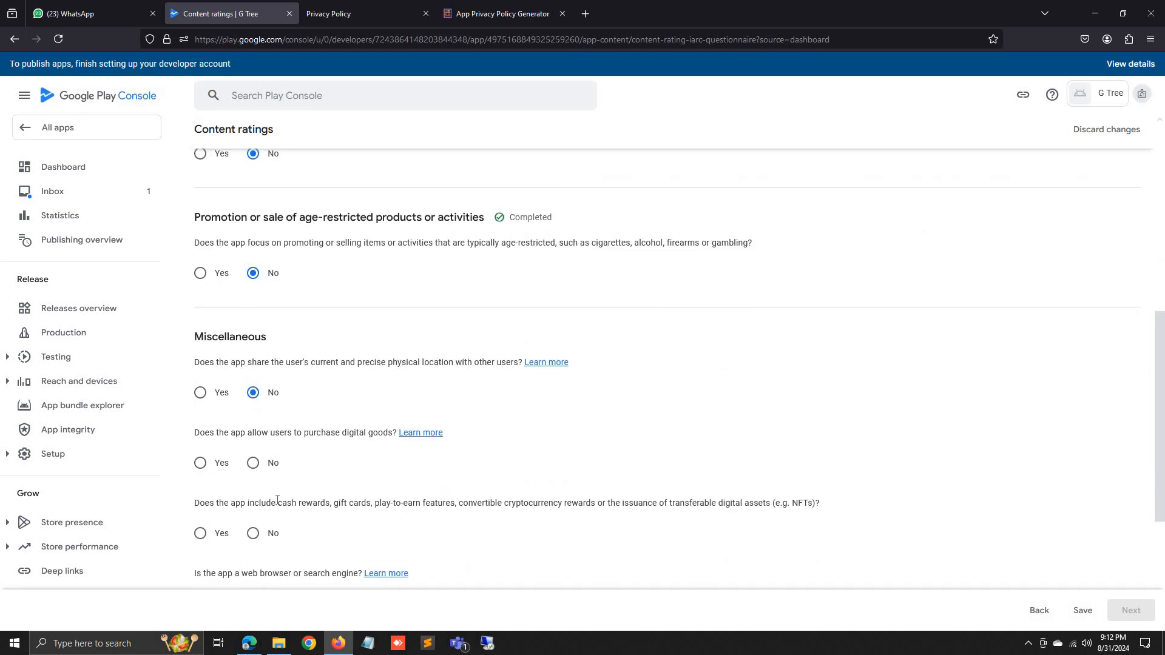
{"action": "left_click", "coordinate": [267, 535]}
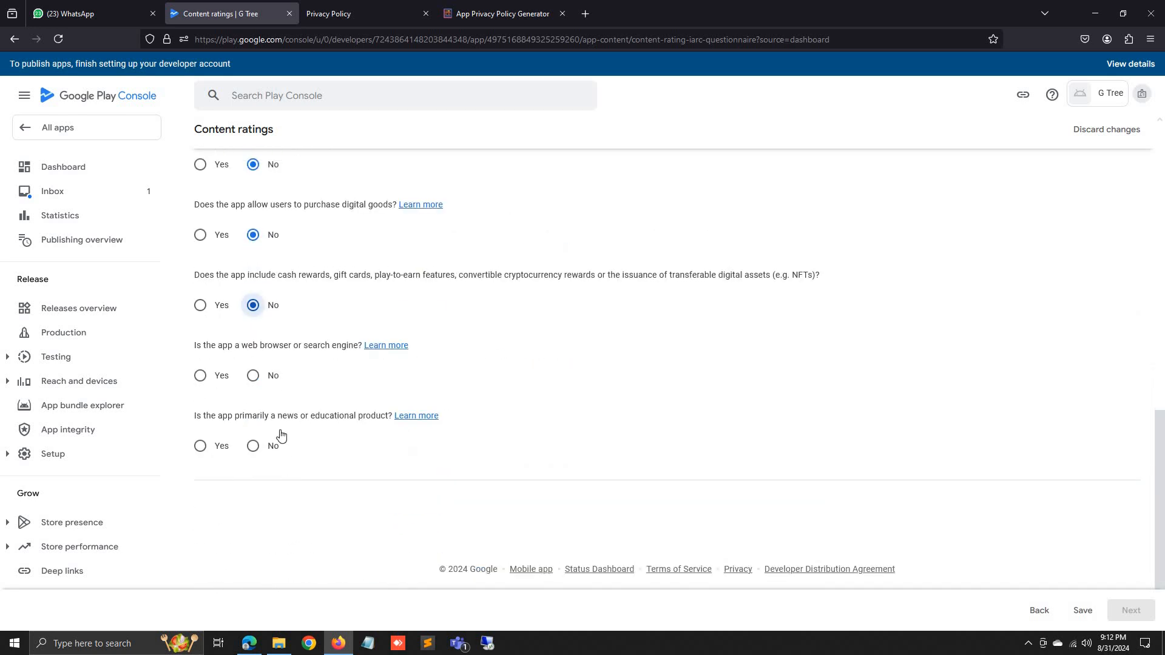
{"action": "left_click", "coordinate": [258, 446]}
{"action": "left_click", "coordinate": [271, 376]}
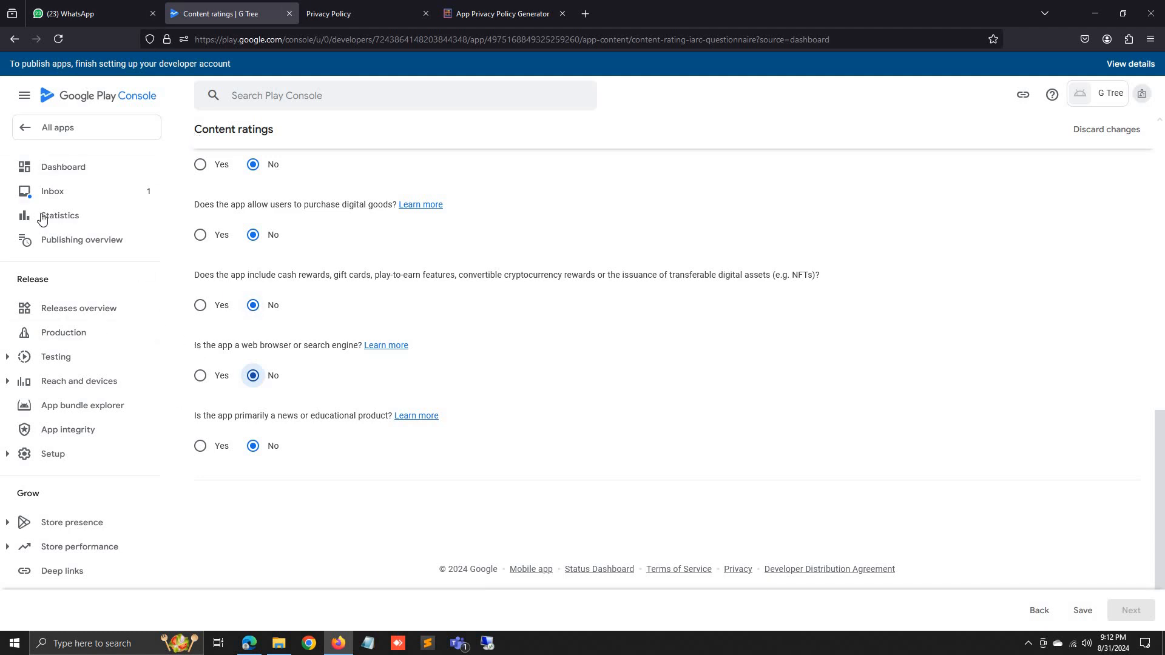
{"action": "left_click", "coordinate": [1085, 610]}
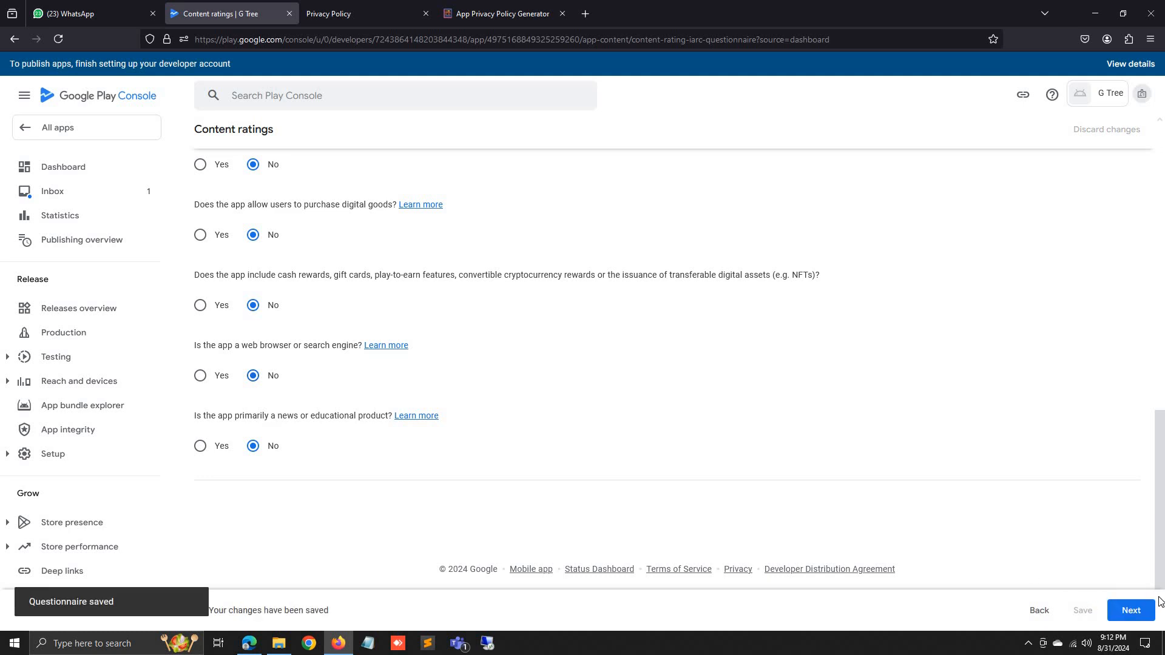
{"action": "left_click", "coordinate": [1141, 609]}
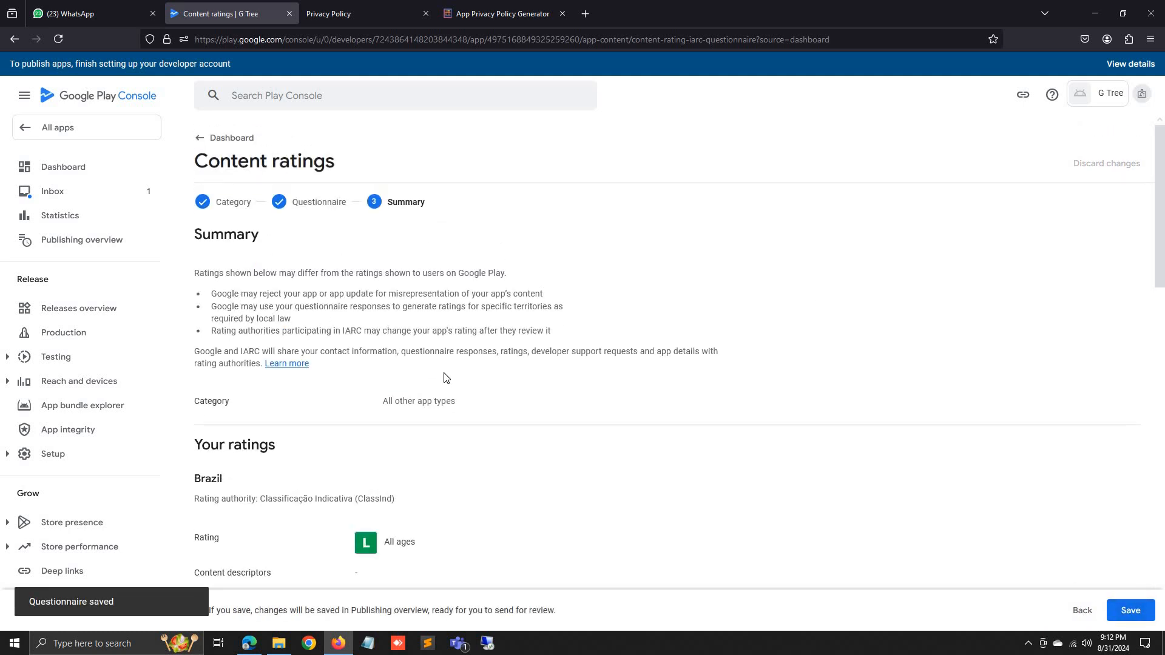
Save the calculated content ratings from the summary page.
{"action": "scroll", "coordinate": [442, 377], "scroll_direction": "down", "scroll_amount": 8}
{"action": "scroll", "coordinate": [443, 377], "scroll_direction": "down", "scroll_amount": 8}
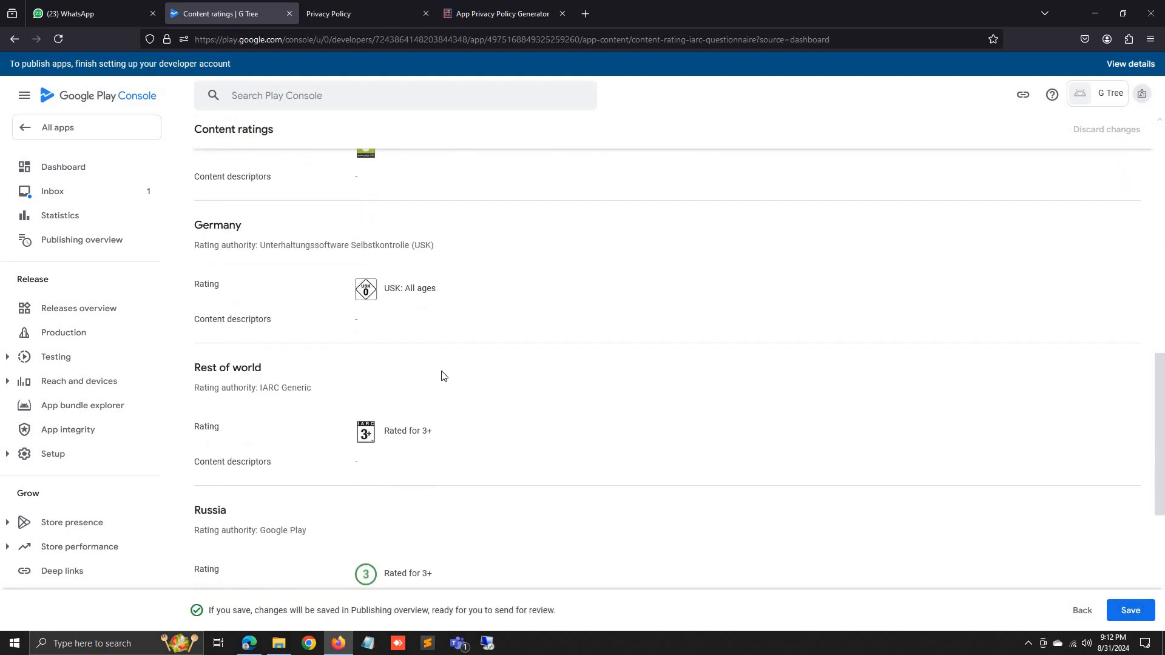
{"action": "left_click", "coordinate": [1129, 614]}
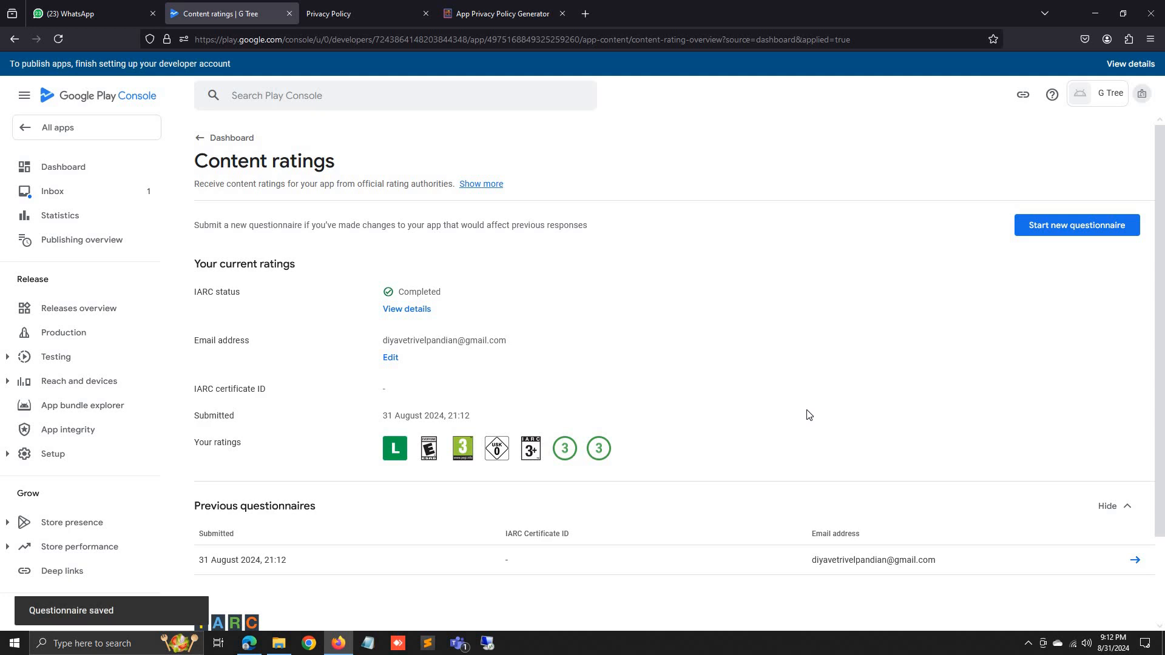
Go back to the dashboard and open the Target audience and content task.
{"action": "left_click", "coordinate": [205, 139]}
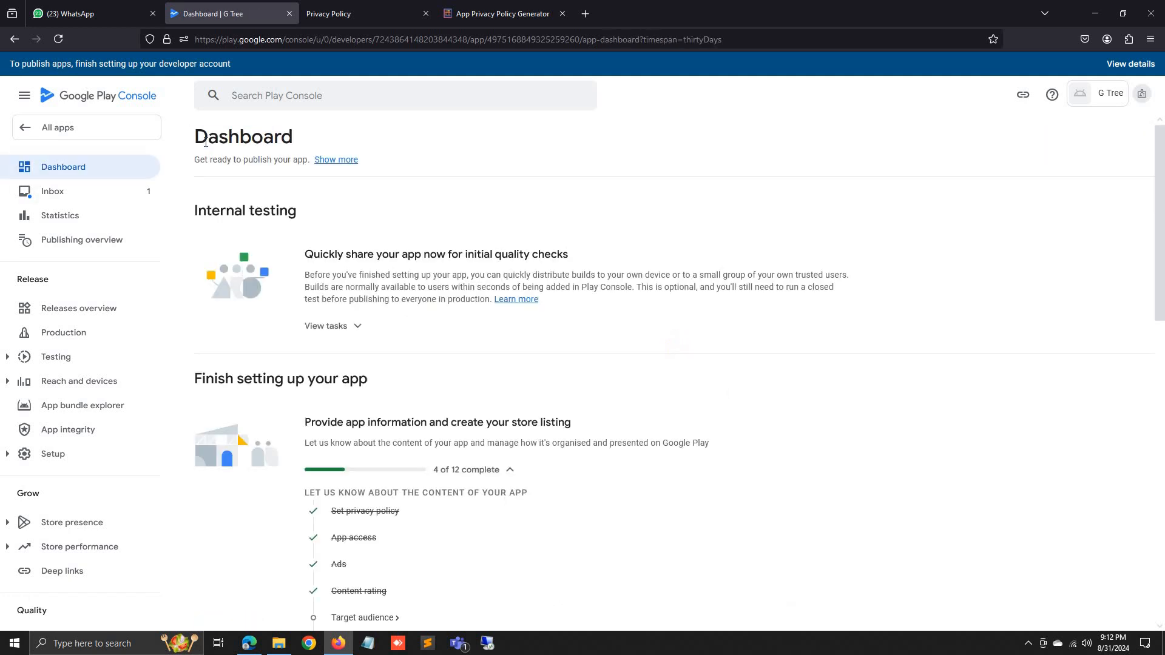
{"action": "scroll", "coordinate": [512, 436], "scroll_direction": "down", "scroll_amount": 3}
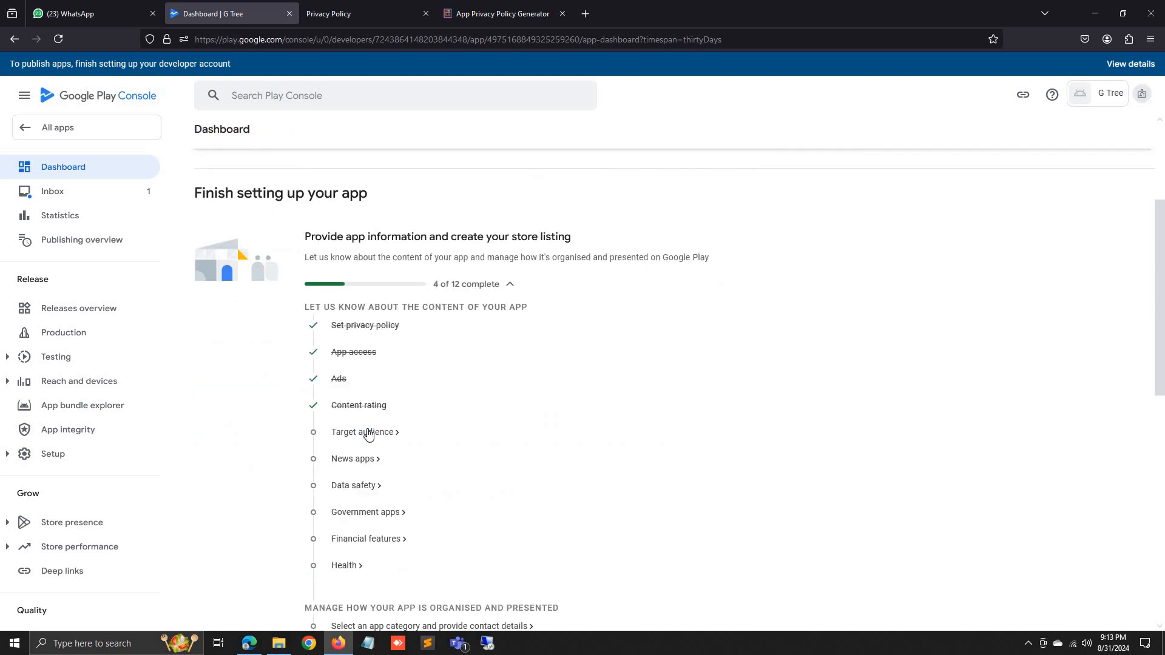
{"action": "left_click", "coordinate": [368, 433]}
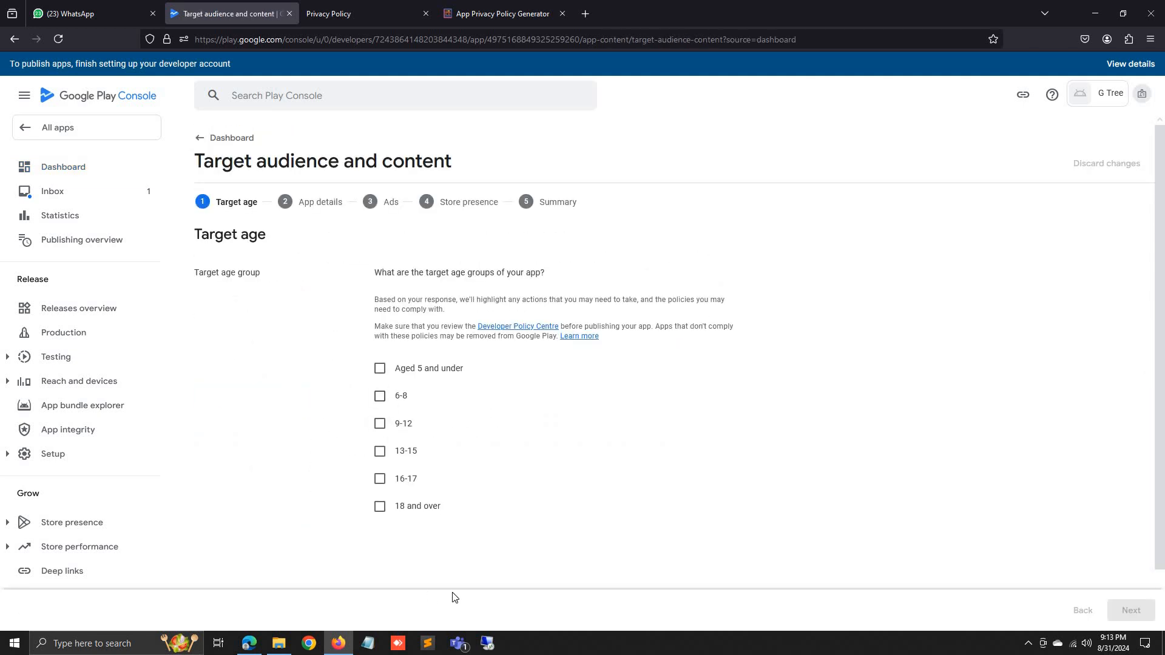
Set the target age to 18 and over, state it won't appeal to children, and save.
{"action": "left_click", "coordinate": [380, 506]}
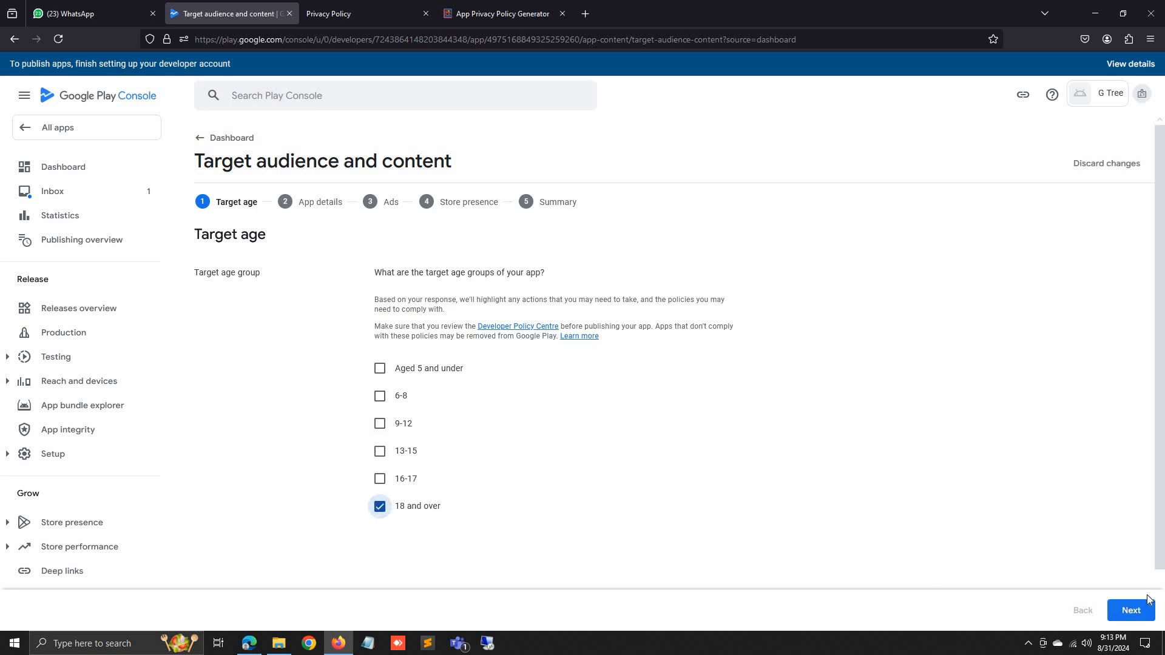
{"action": "left_click", "coordinate": [1128, 610]}
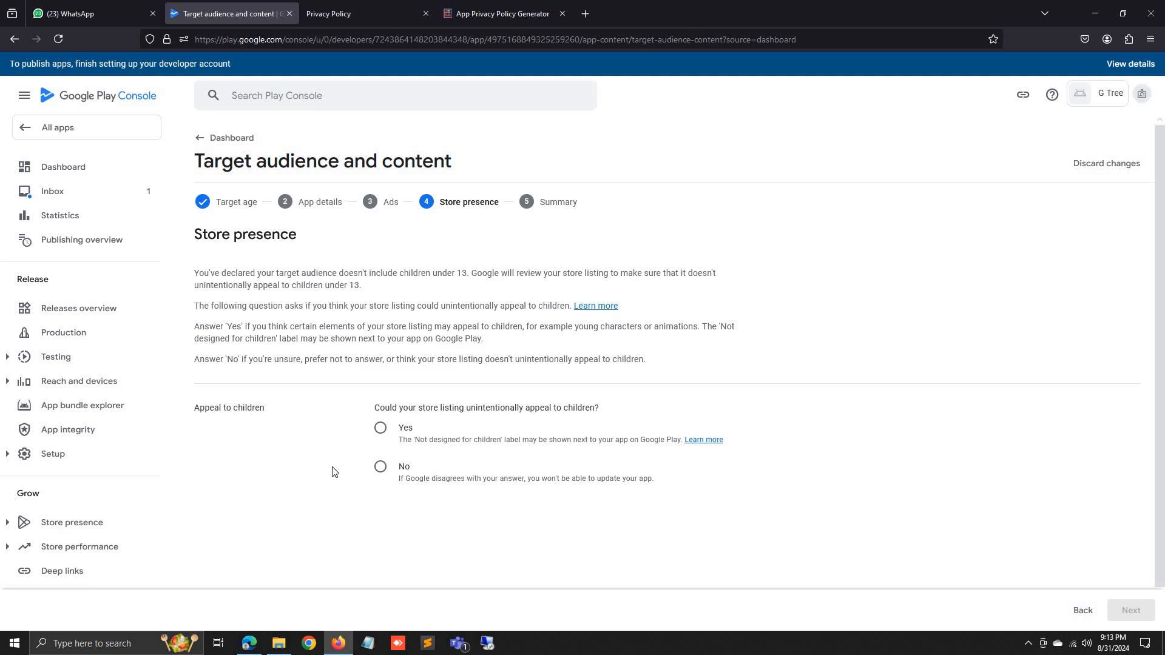
{"action": "left_click", "coordinate": [380, 468]}
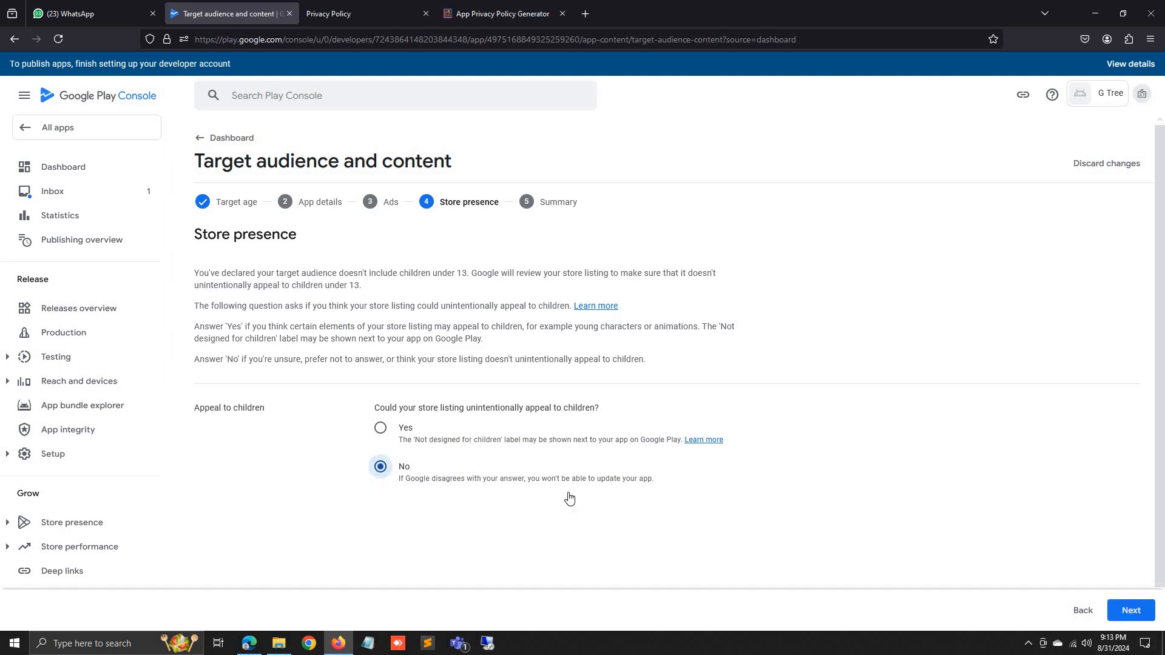
{"action": "left_click", "coordinate": [1131, 611]}
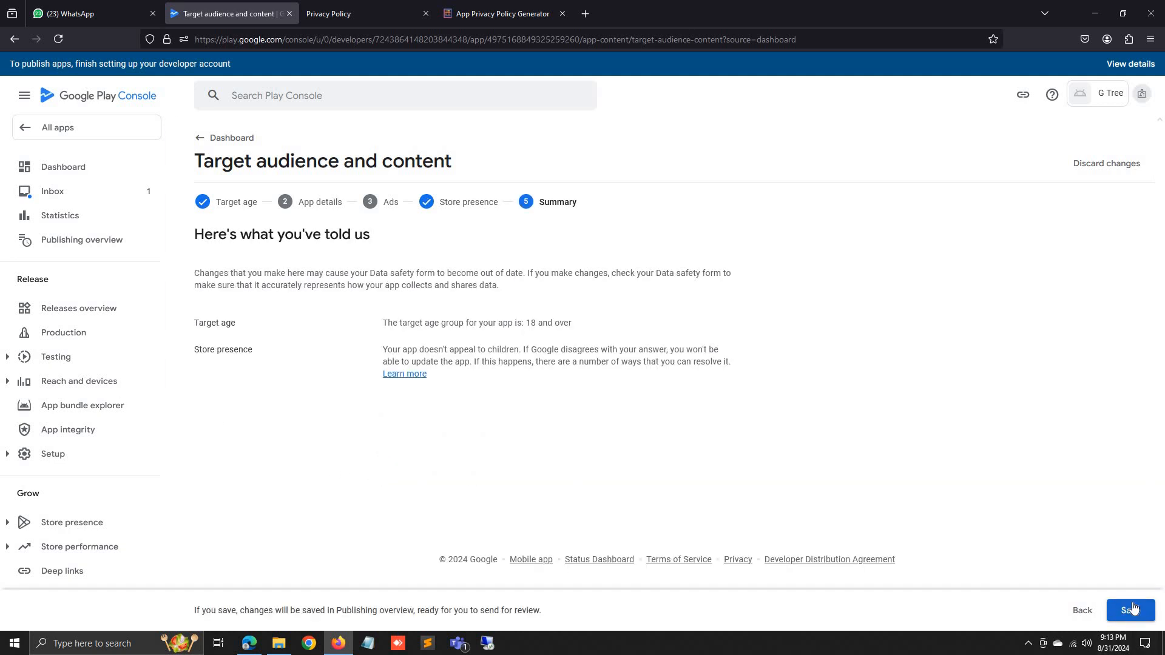
{"action": "left_click", "coordinate": [1133, 610]}
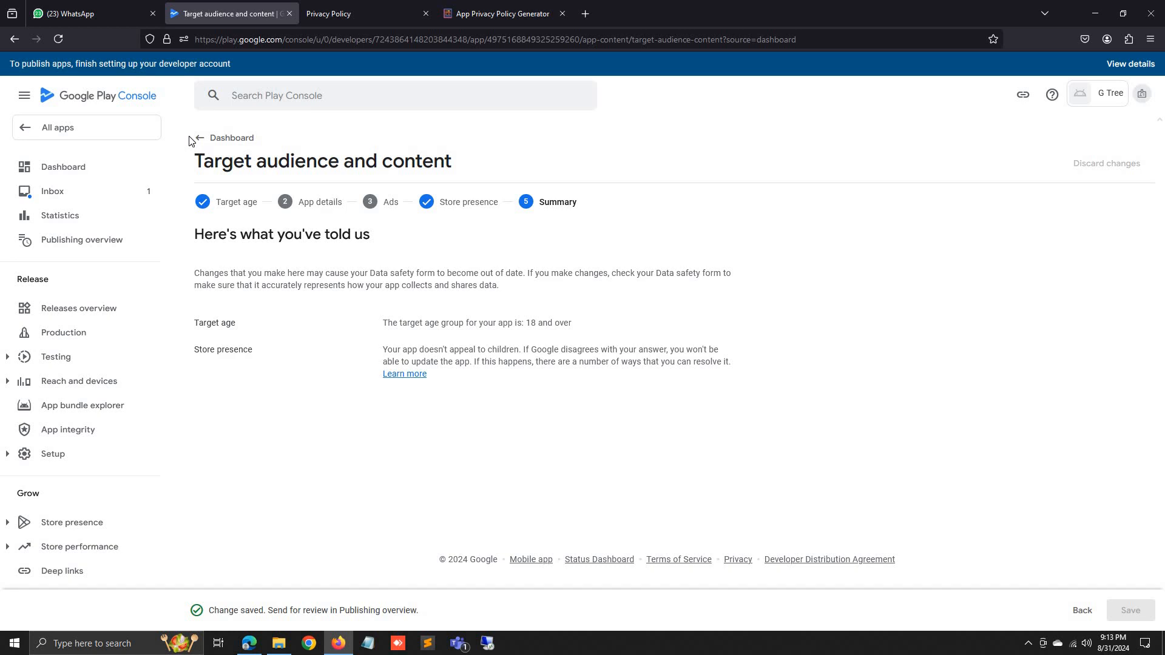
{"action": "left_click", "coordinate": [196, 139]}
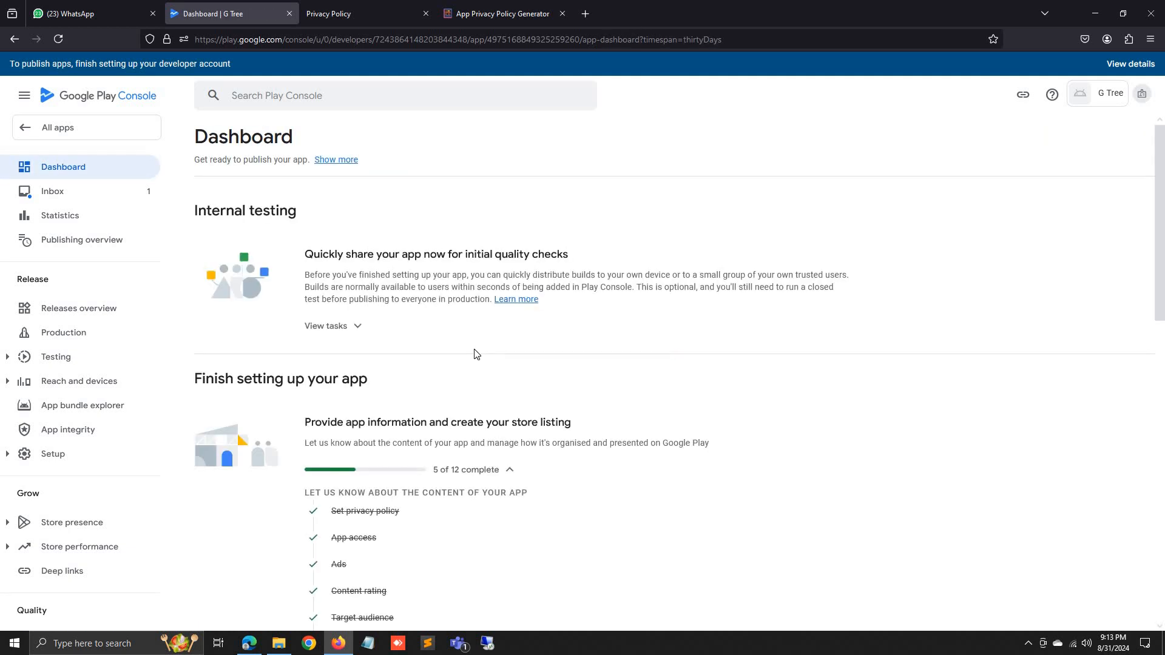
Declare G Tree is not a news app, save, then open the Data safety questionnaire.
{"action": "scroll", "coordinate": [416, 364], "scroll_direction": "down", "scroll_amount": 5}
{"action": "left_click", "coordinate": [349, 278]}
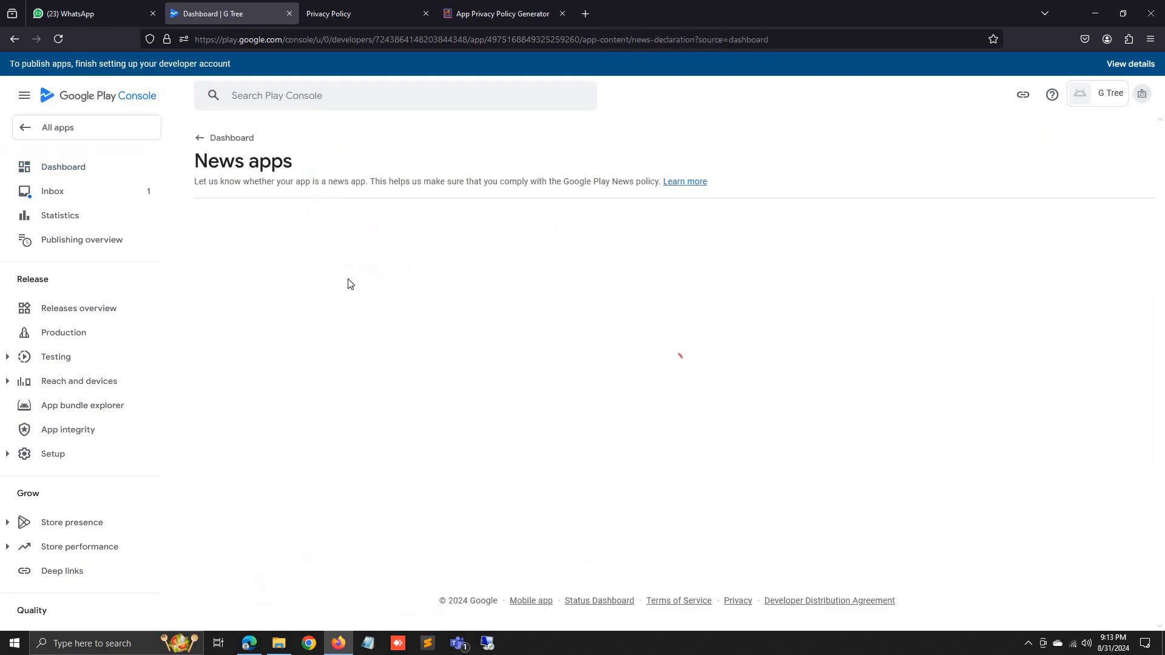
{"action": "left_click", "coordinate": [381, 255]}
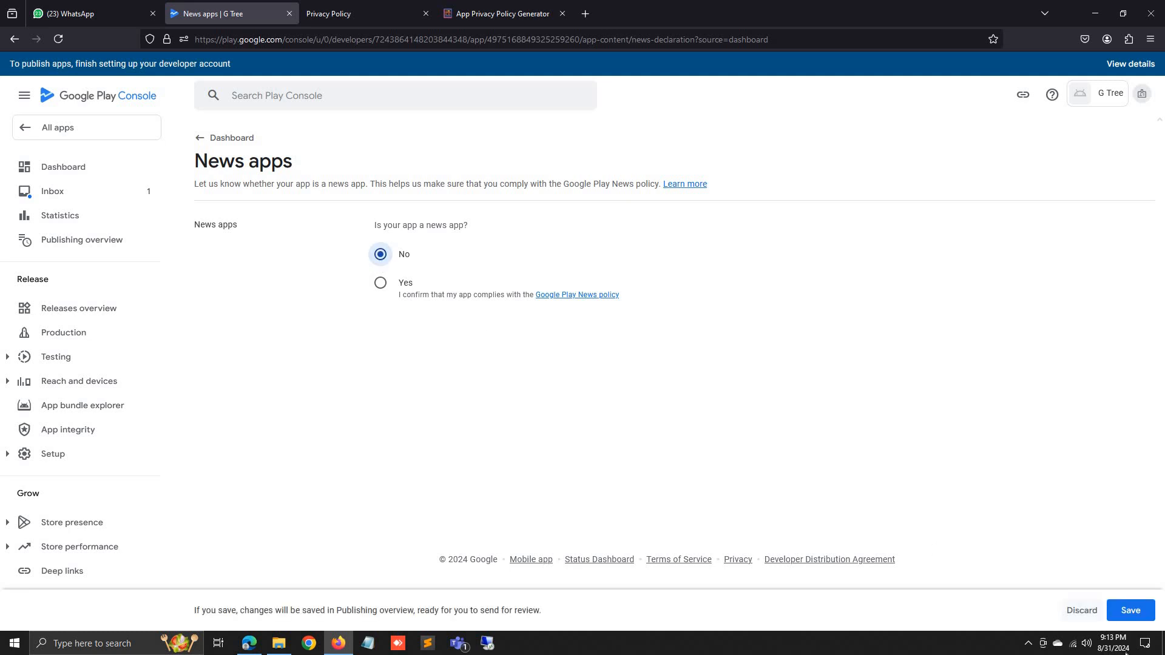
{"action": "left_click", "coordinate": [1131, 611]}
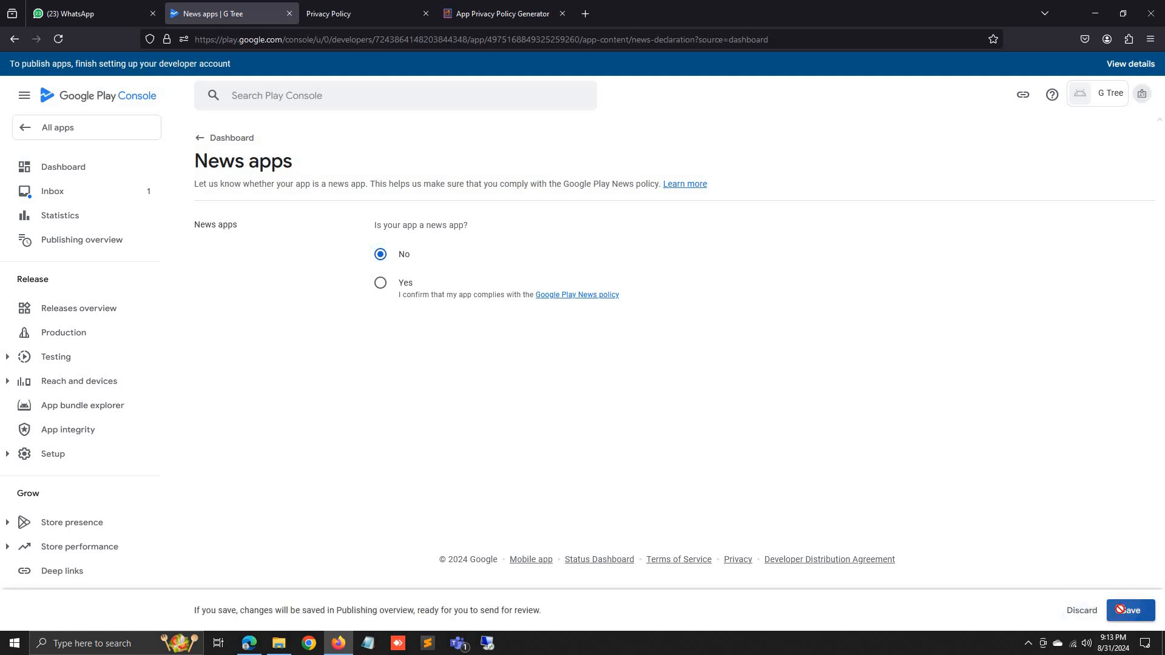
{"action": "left_click", "coordinate": [204, 137]}
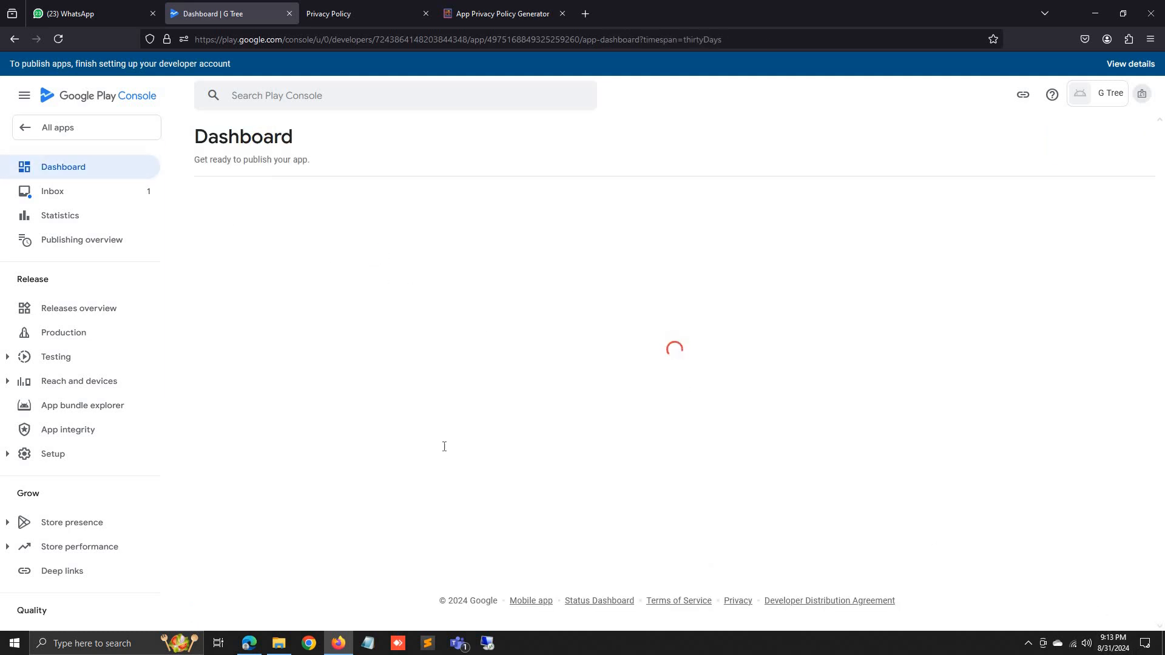
{"action": "scroll", "coordinate": [445, 447], "scroll_direction": "down", "scroll_amount": 5}
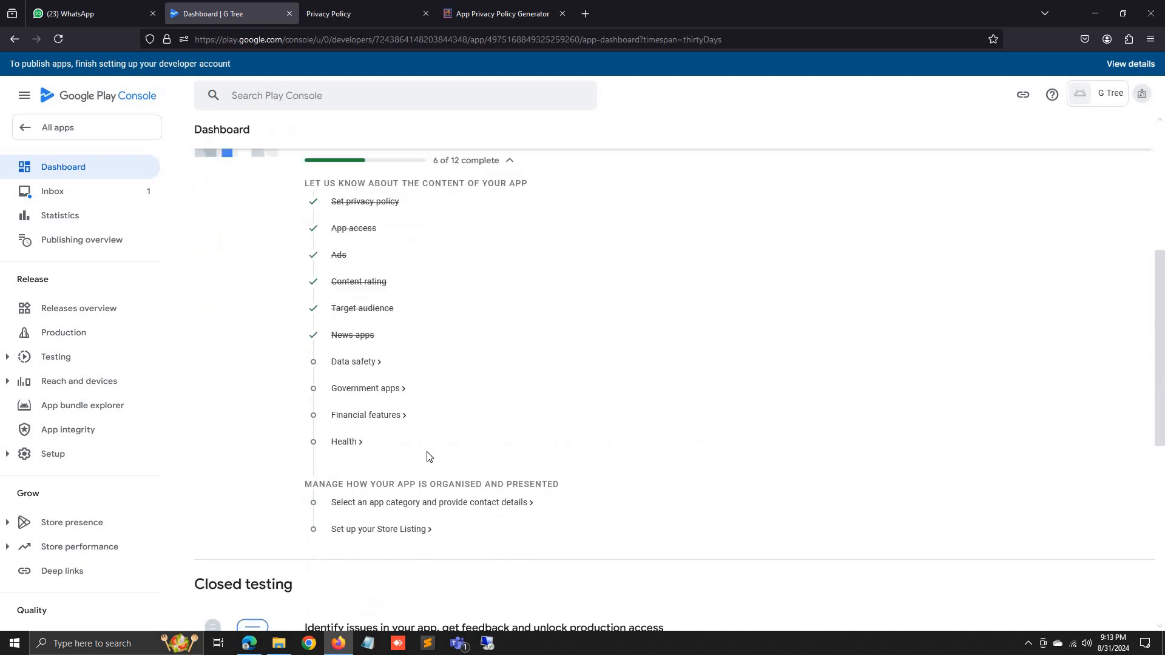
{"action": "left_click", "coordinate": [363, 362]}
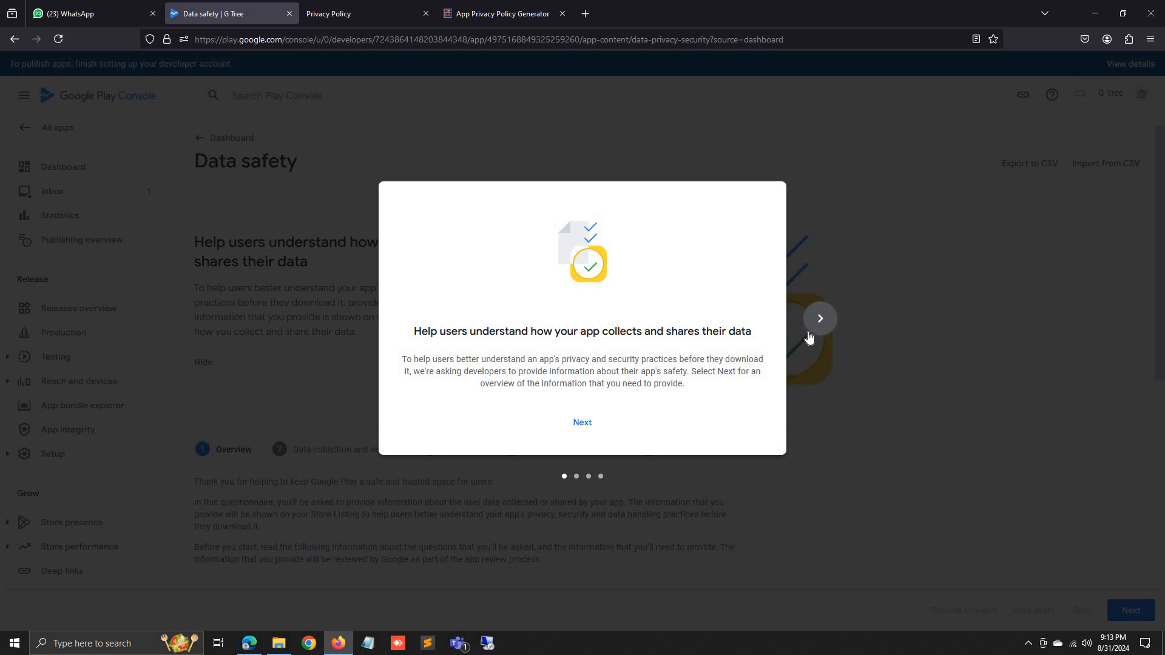
Skip through the Data safety intro, start the form, and answer Yes to collecting user data.
{"action": "left_click", "coordinate": [820, 319]}
{"action": "left_click", "coordinate": [819, 318]}
{"action": "left_click", "coordinate": [819, 319]}
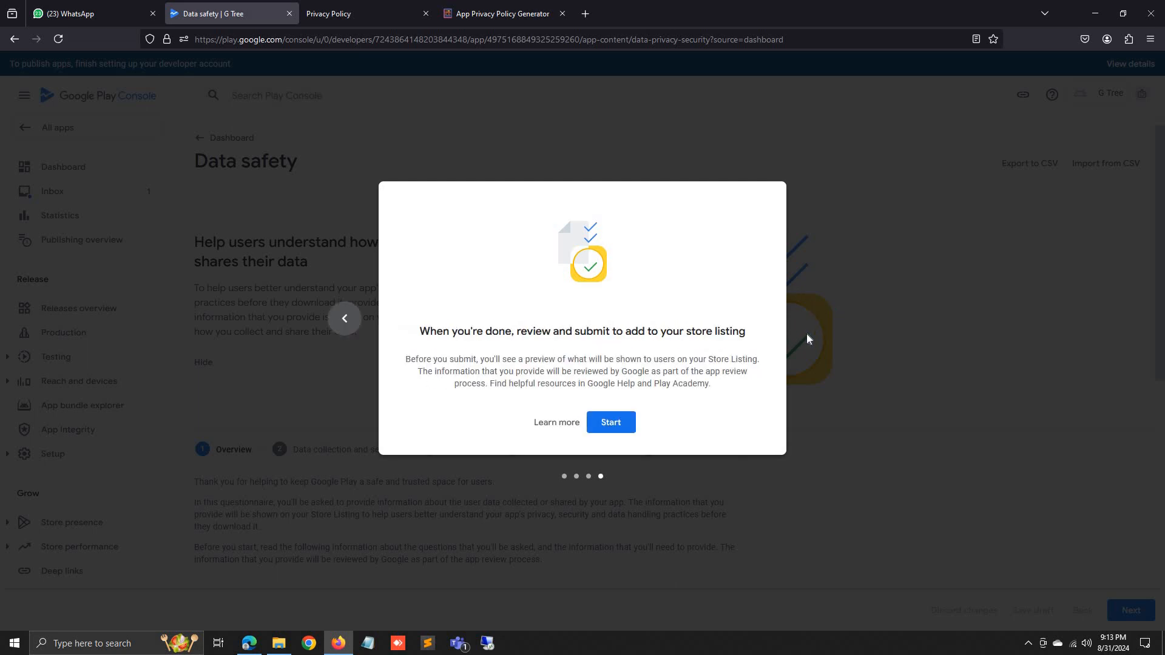
{"action": "left_click", "coordinate": [630, 422]}
{"action": "scroll", "coordinate": [630, 425], "scroll_direction": "down", "scroll_amount": 6}
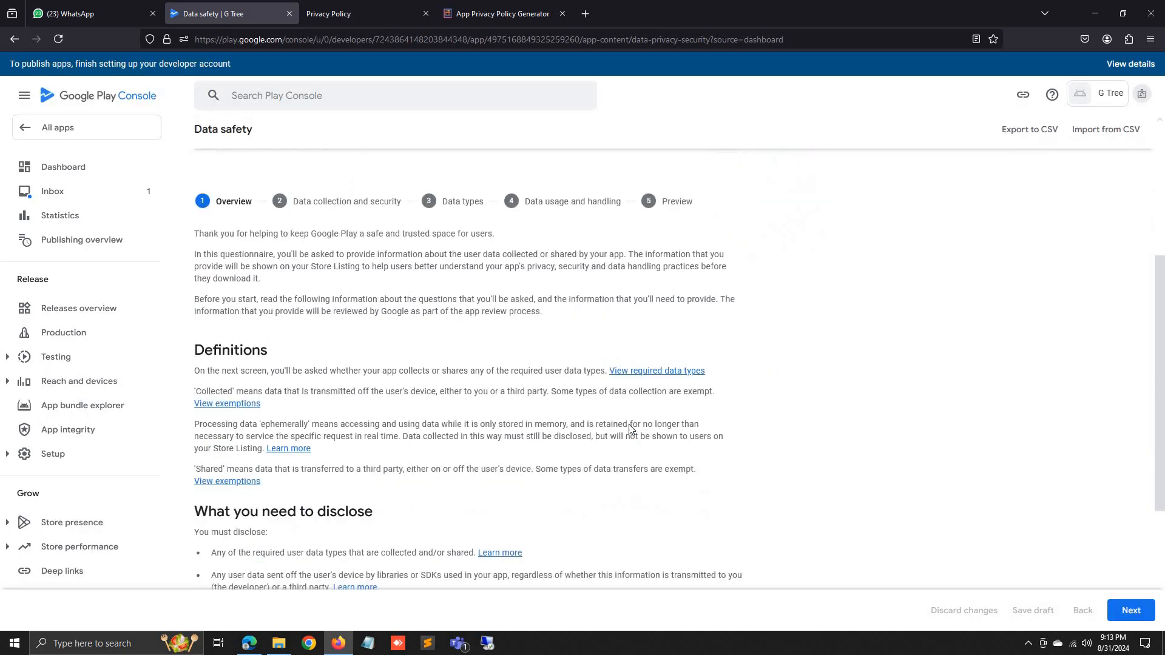
{"action": "left_click", "coordinate": [1127, 607]}
{"action": "scroll", "coordinate": [382, 340], "scroll_direction": "down", "scroll_amount": 3}
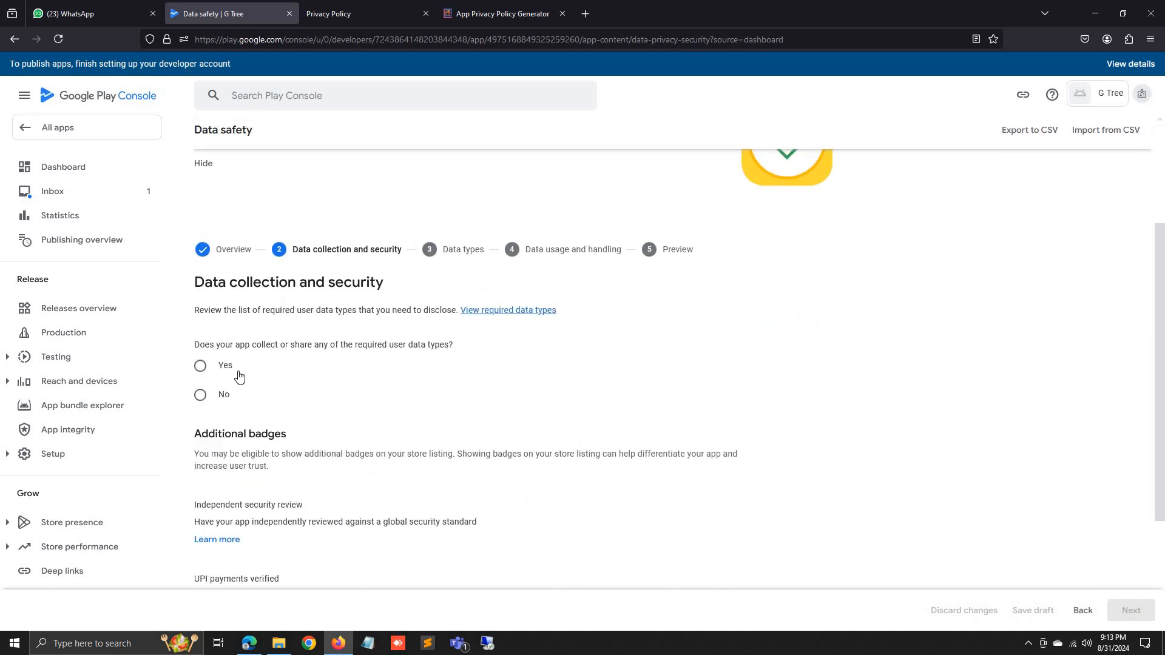
{"action": "left_click", "coordinate": [235, 373]}
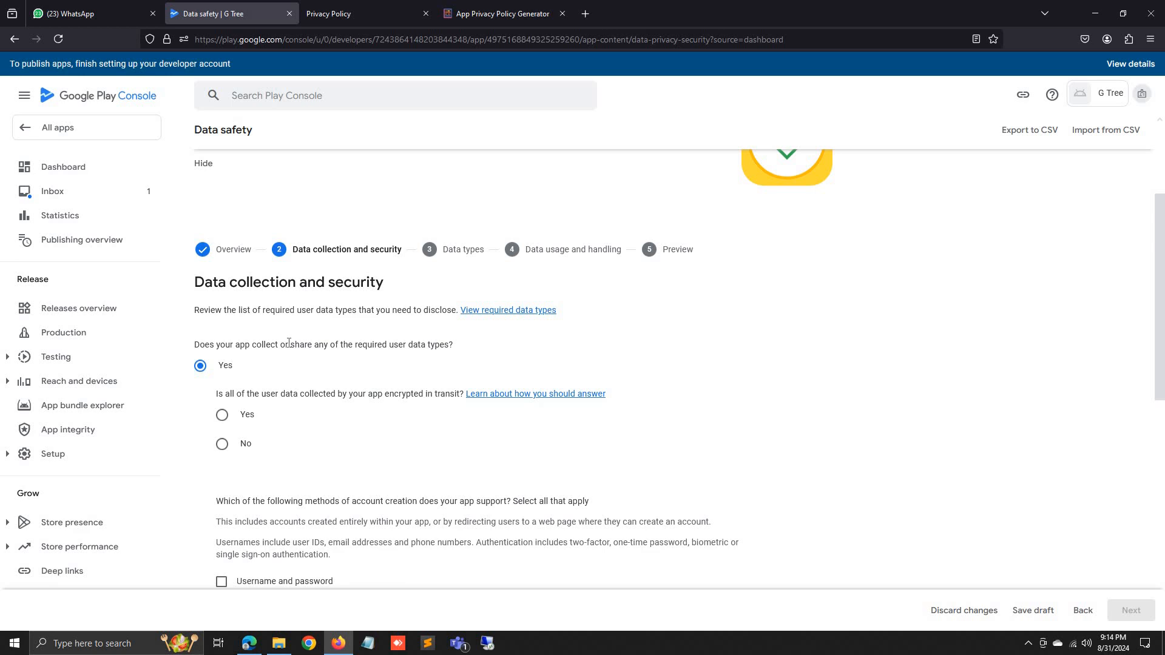
Keep the answer that user data is collected, and confirm all of it is encrypted in transit.
{"action": "scroll", "coordinate": [276, 421], "scroll_direction": "down", "scroll_amount": 7}
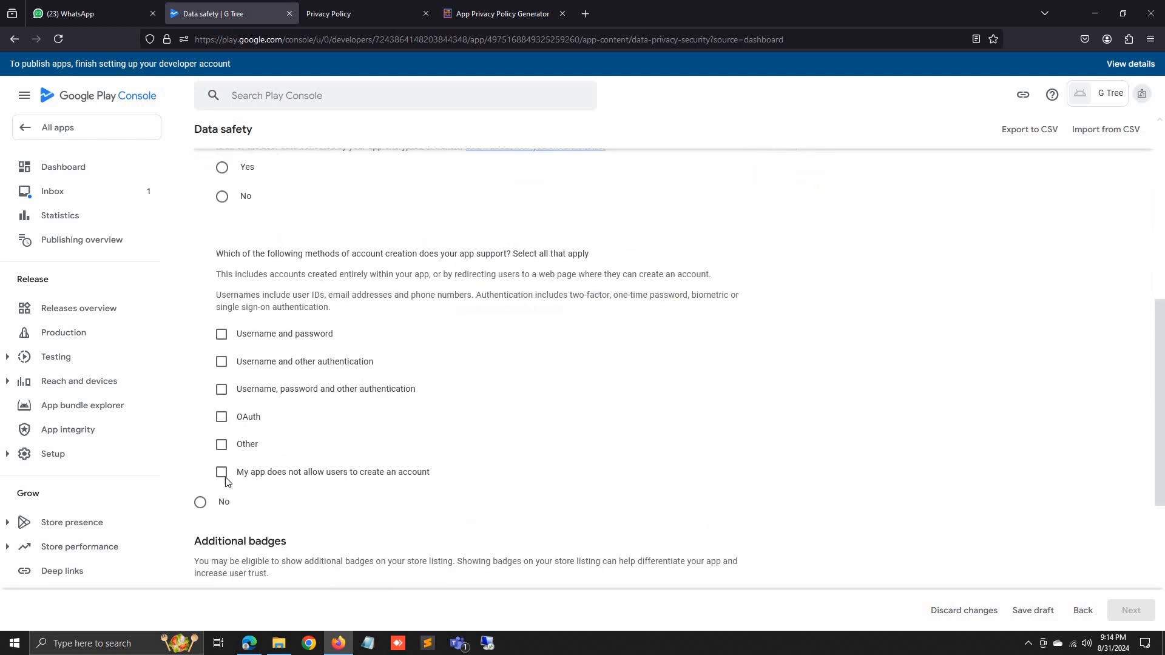
{"action": "left_click", "coordinate": [230, 320]}
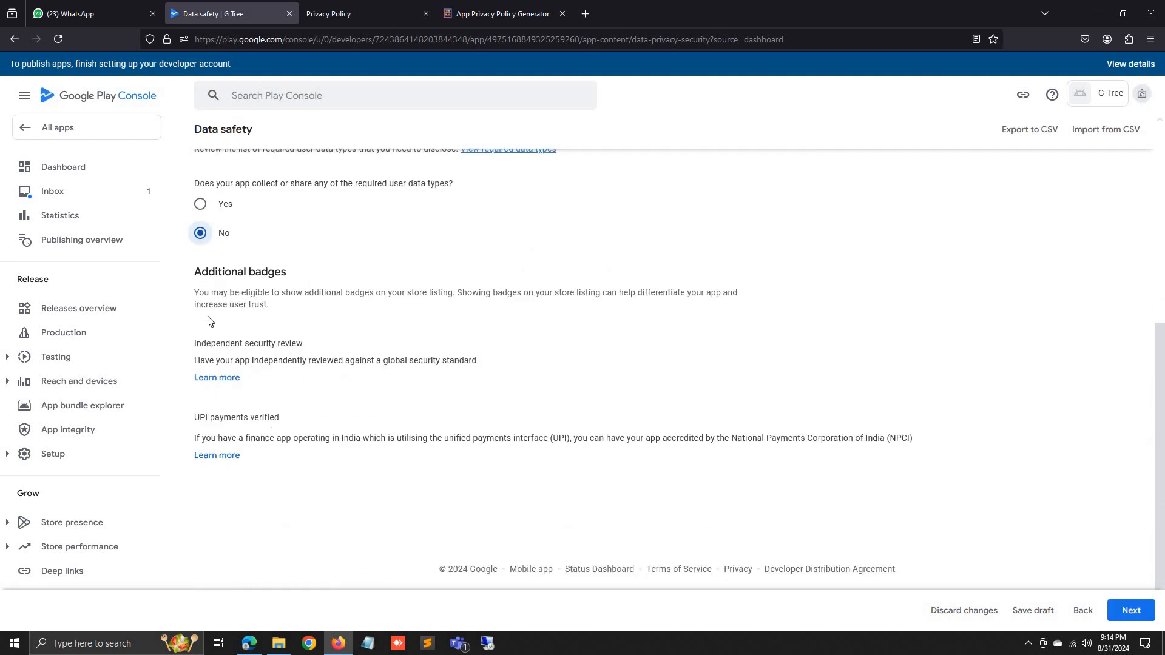
{"action": "left_click", "coordinate": [229, 208]}
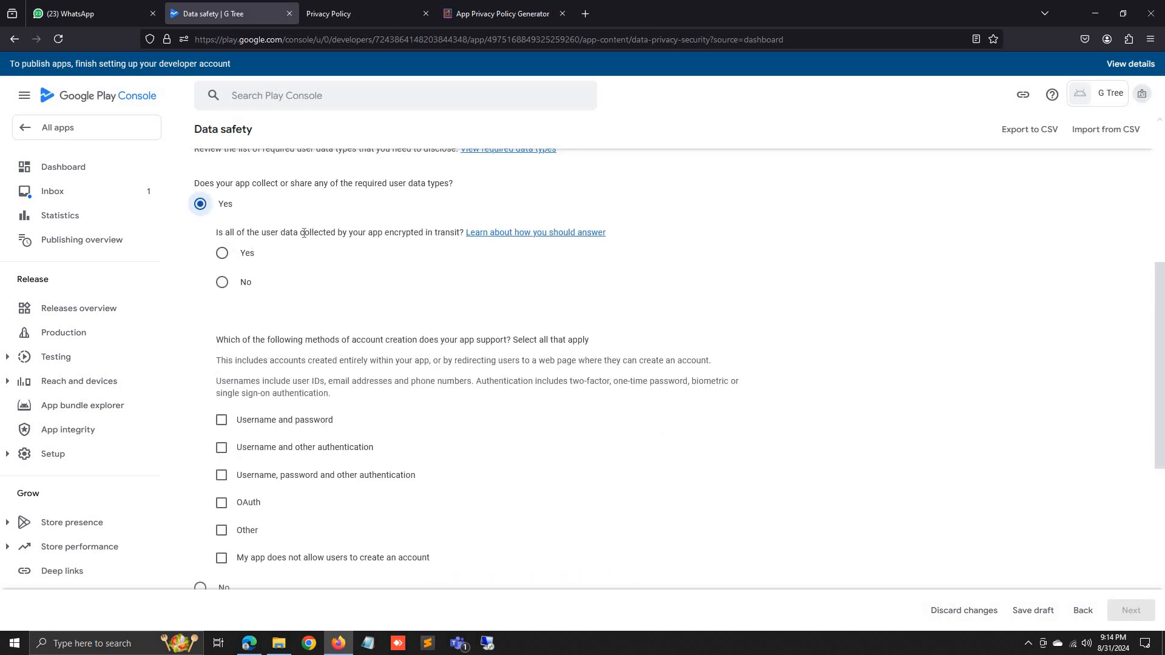
{"action": "double_click", "coordinate": [395, 233]}
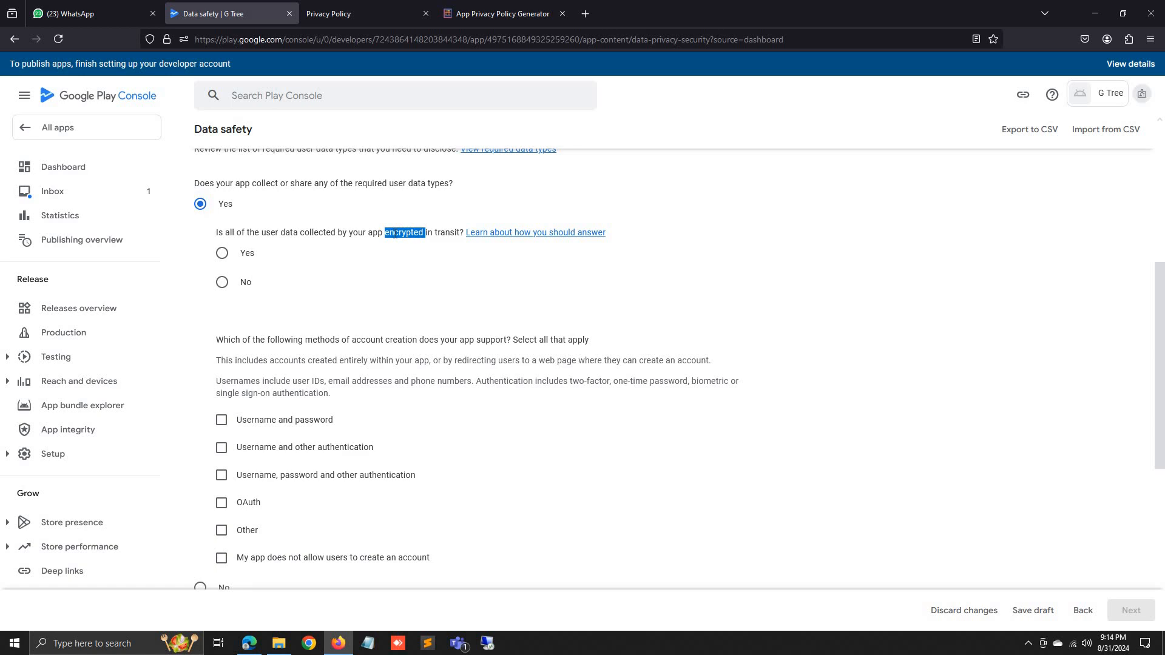
{"action": "left_click", "coordinate": [266, 265]}
Choose 'Username, password and other authentication' as the account creation method.
{"action": "left_click", "coordinate": [317, 423]}
{"action": "left_click", "coordinate": [318, 428]}
{"action": "left_click", "coordinate": [321, 452]}
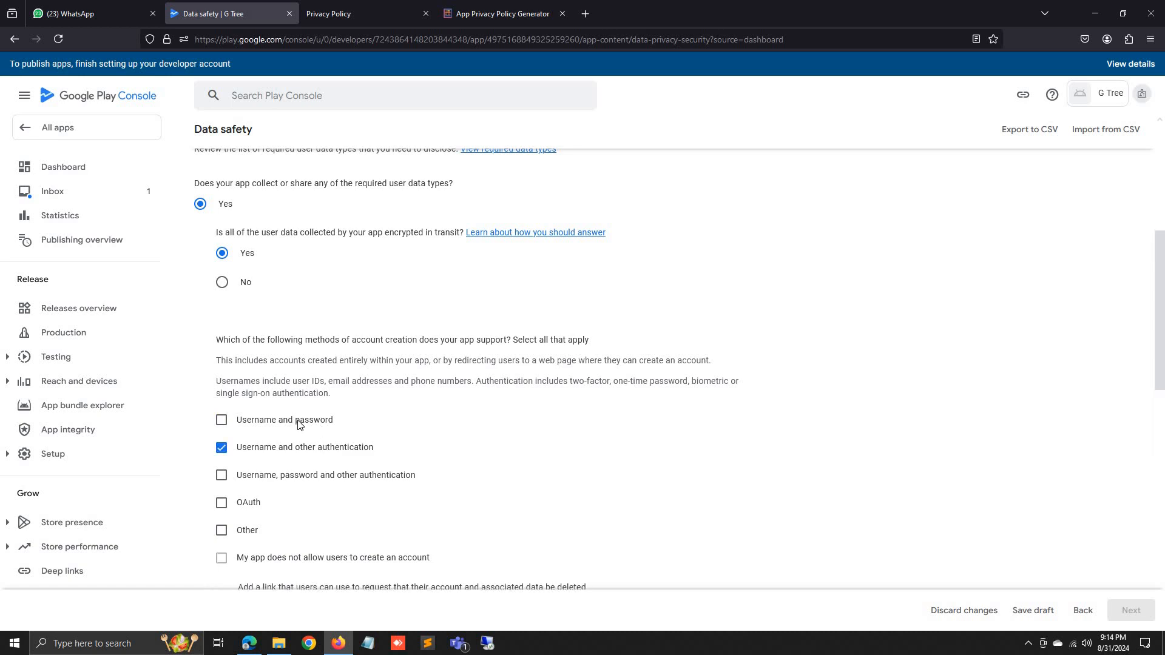
{"action": "left_click", "coordinate": [310, 476]}
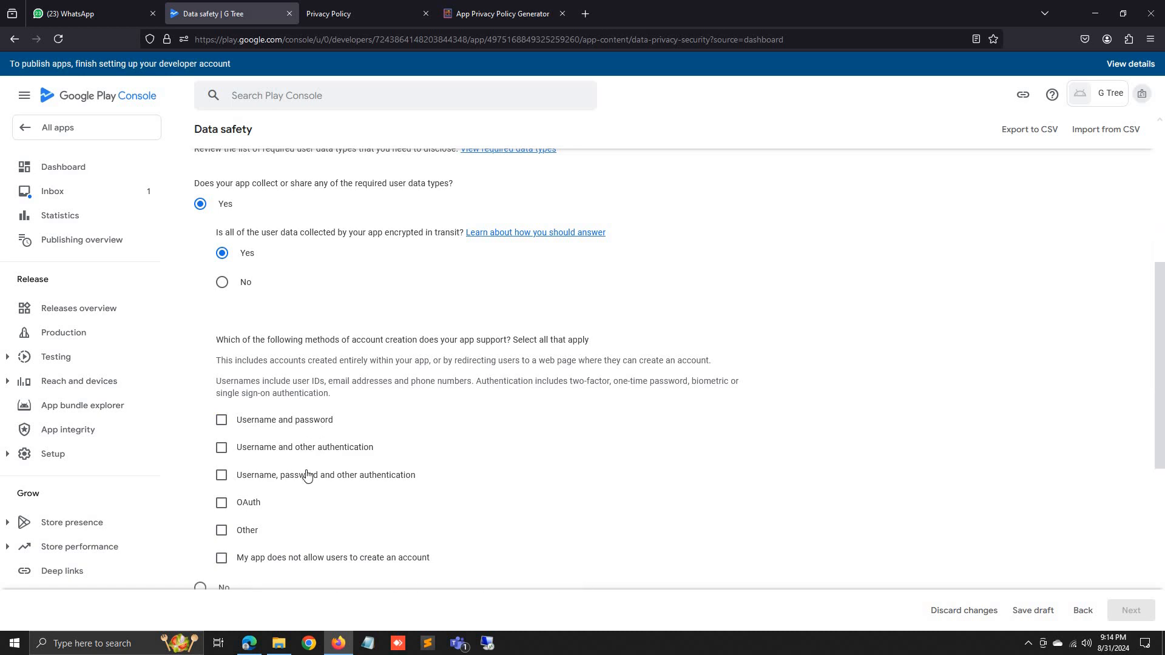
{"action": "scroll", "coordinate": [314, 481], "scroll_direction": "down", "scroll_amount": 3}
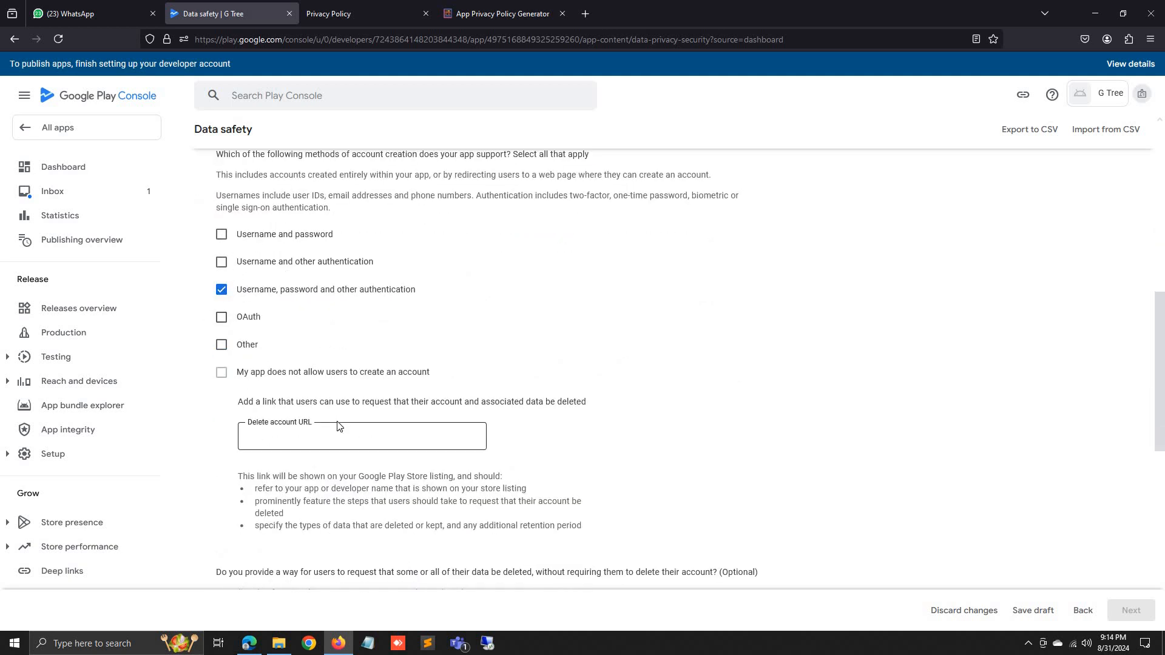
{"action": "scroll", "coordinate": [338, 424], "scroll_direction": "down", "scroll_amount": 2}
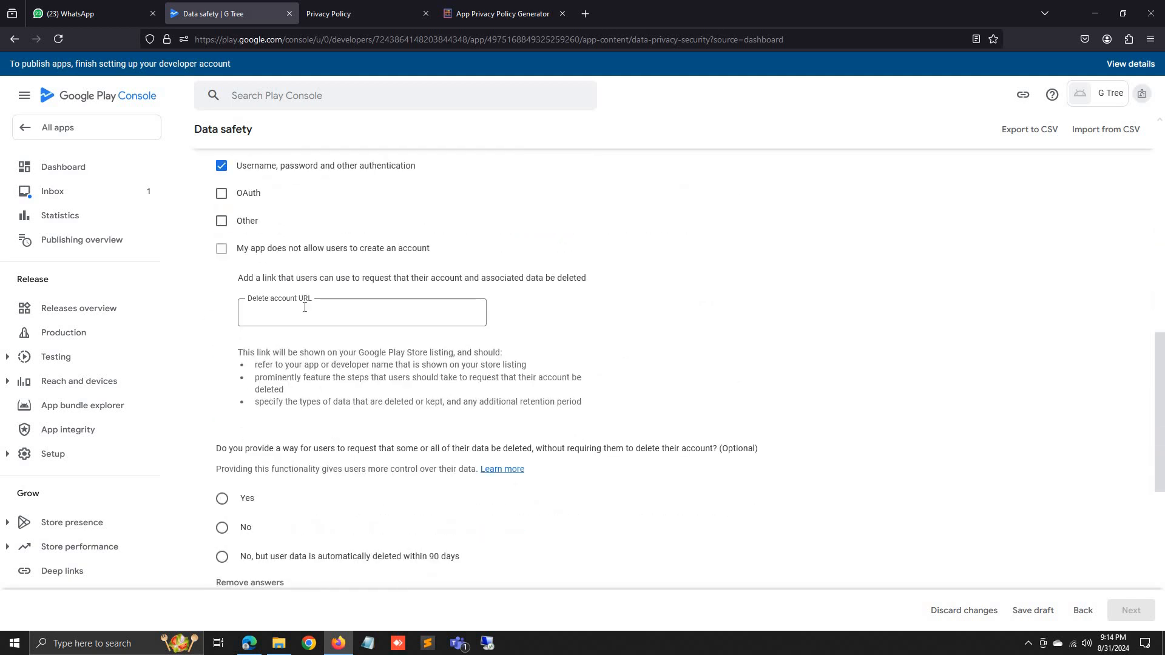
Select the Delete account URL field, then bring up the G-Tree privacy policy page in Firefox.
{"action": "left_click", "coordinate": [335, 318]}
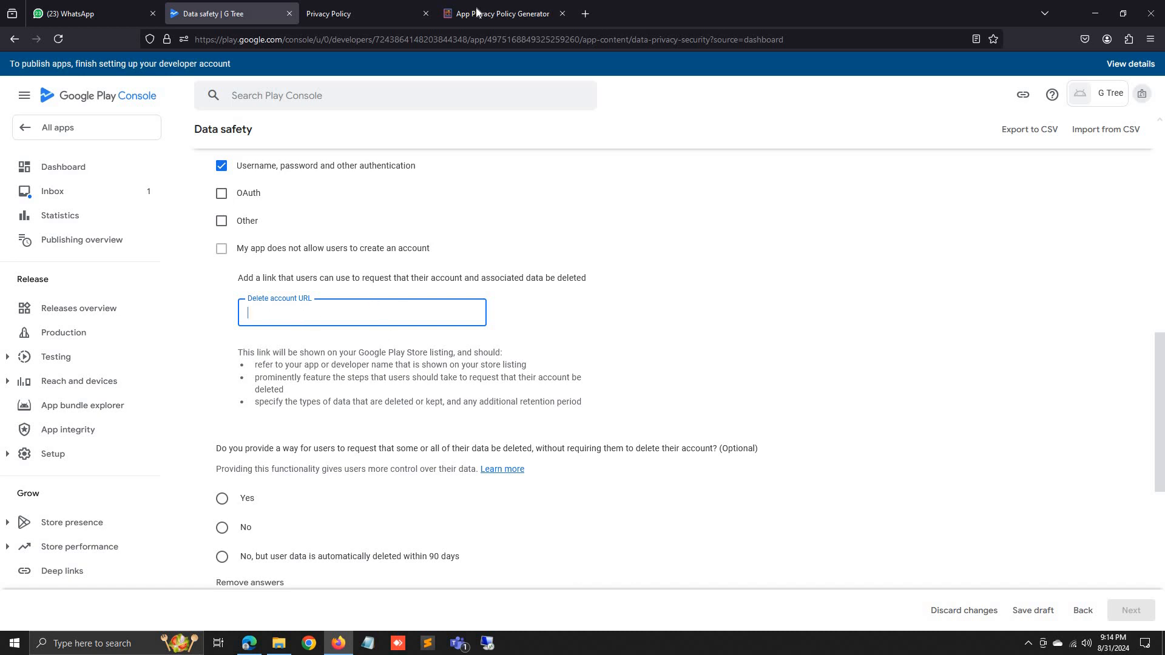
{"action": "left_click", "coordinate": [526, 6]}
{"action": "left_click", "coordinate": [364, 12]}
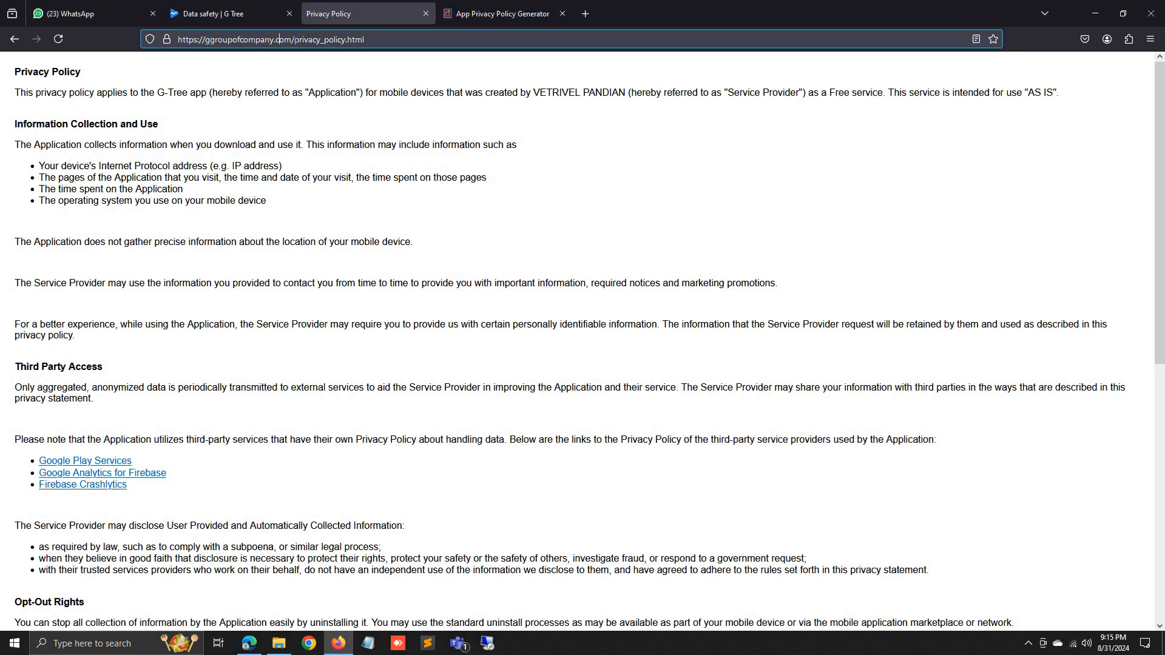
Replace privacy_policy.html in the address with a delete-account page name and try loading it.
{"action": "left_click", "coordinate": [279, 38]}
{"action": "left_click_drag", "start_coordinate": [364, 38], "coordinate": [294, 39]}
{"action": "type", "text": "de"}
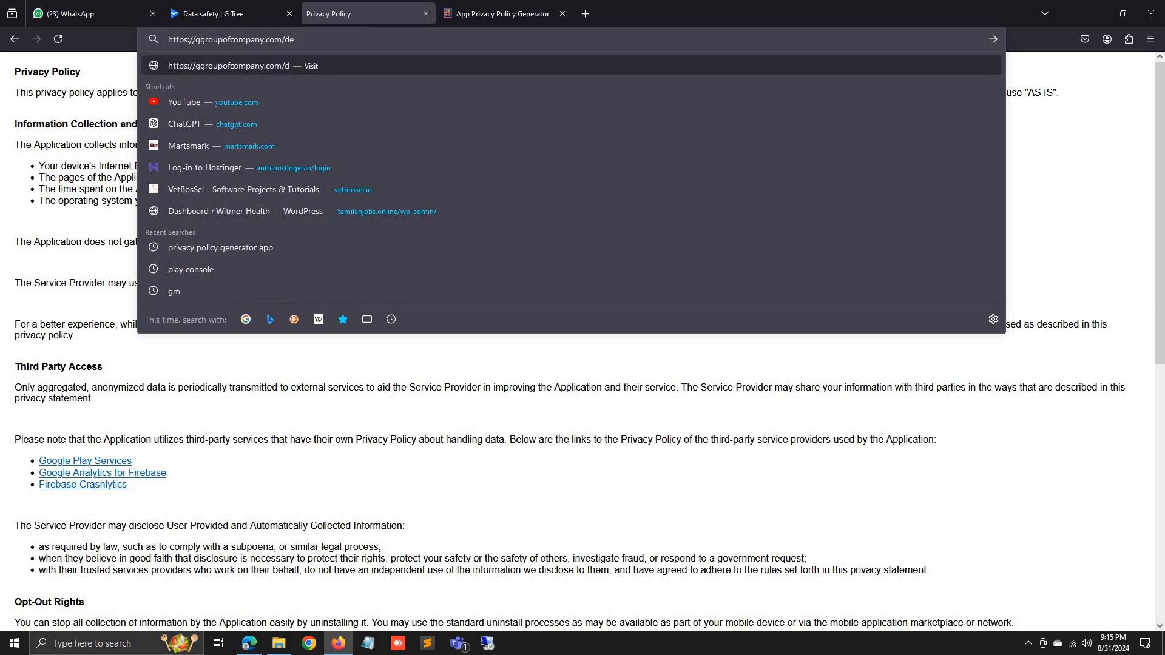
{"action": "type", "text": "lete-acc"}
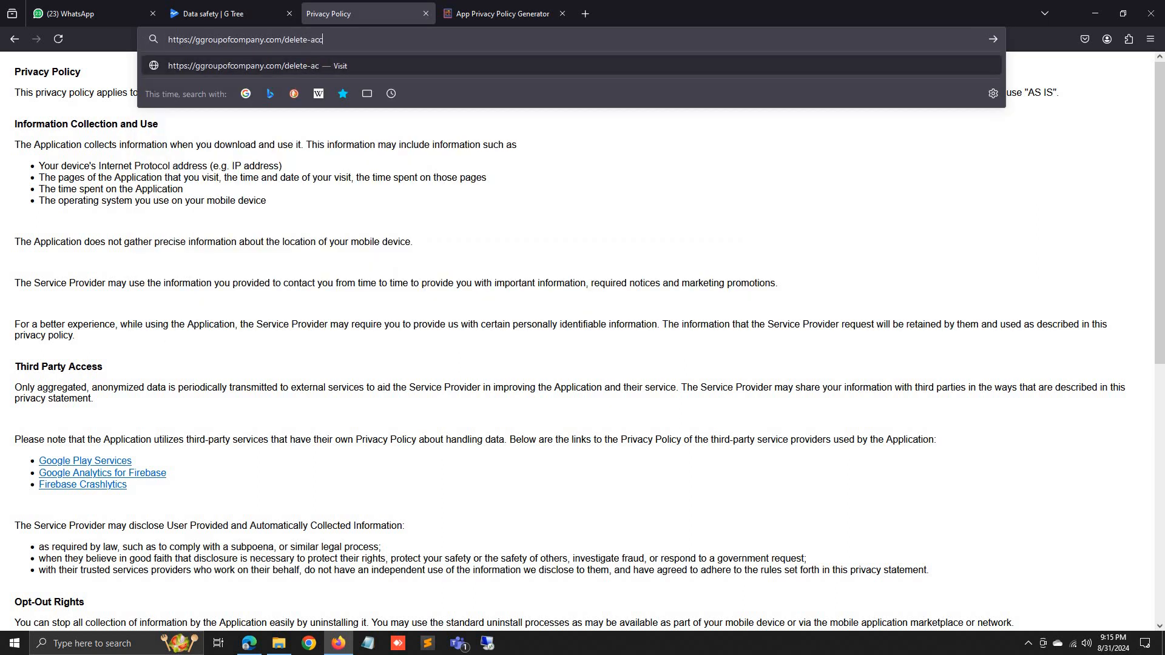
{"action": "type", "text": "ount.phph"}
{"action": "key", "text": "Return"}
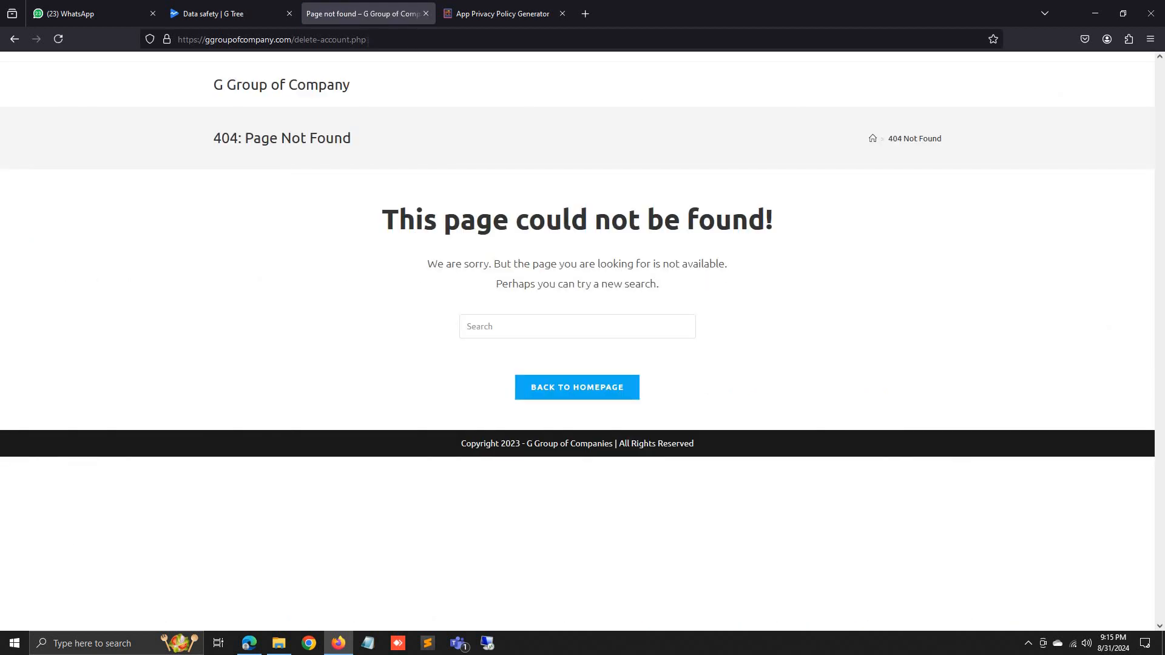
{"action": "double_click", "coordinate": [333, 40]}
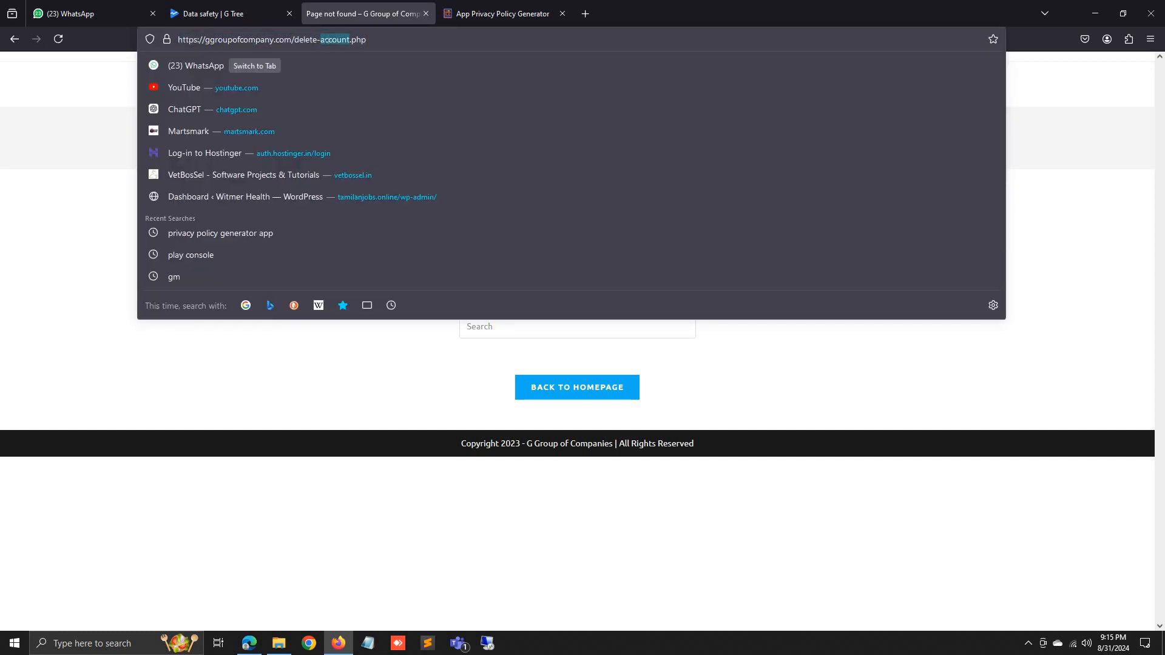
{"action": "type", "text": "acount"}
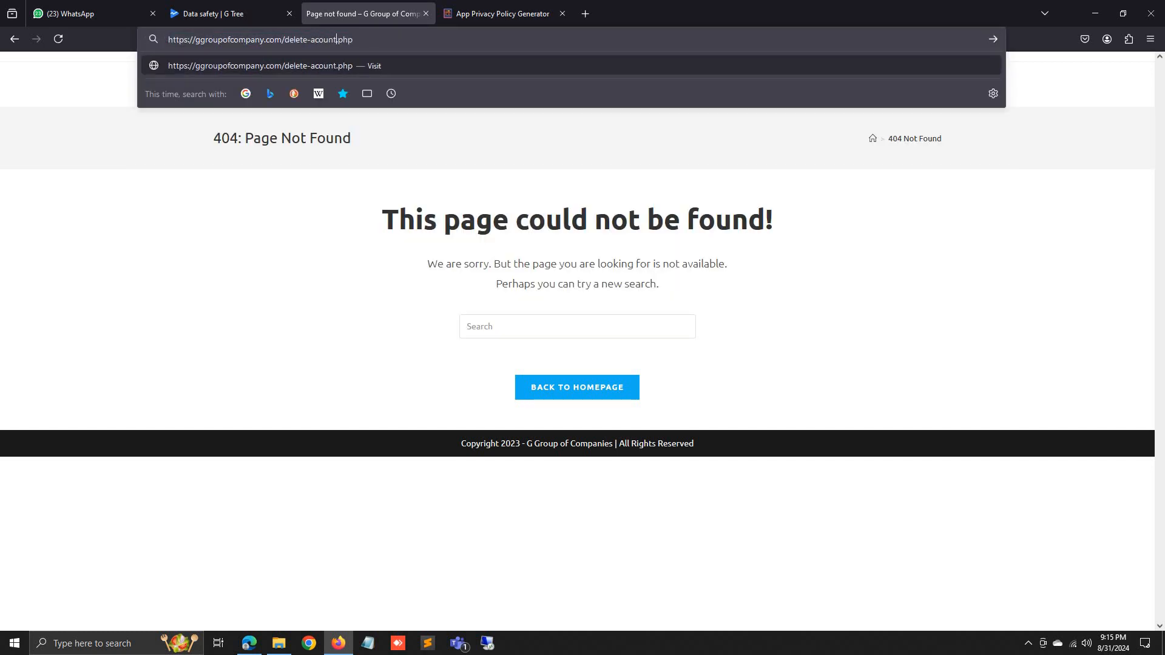
{"action": "key", "text": "Return"}
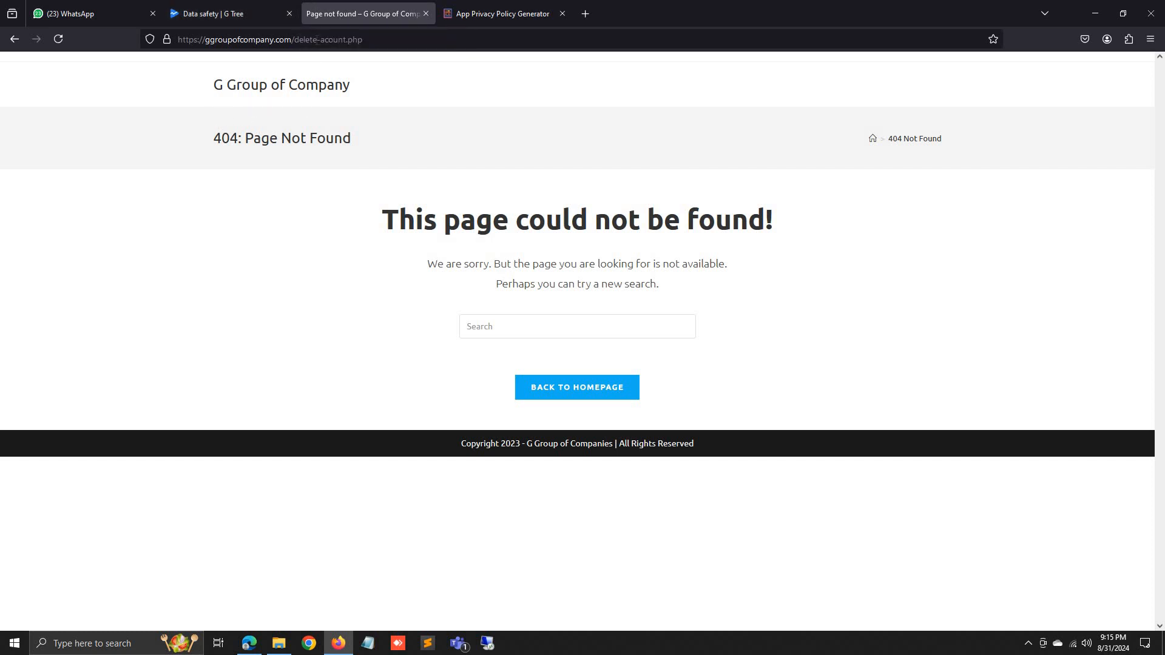
Correct the address to delete_account.php, load the deletion form, and return to the Data safety tab.
{"action": "left_click", "coordinate": [315, 40]}
{"action": "left_click", "coordinate": [315, 39]}
{"action": "key", "text": "BackSpace"}
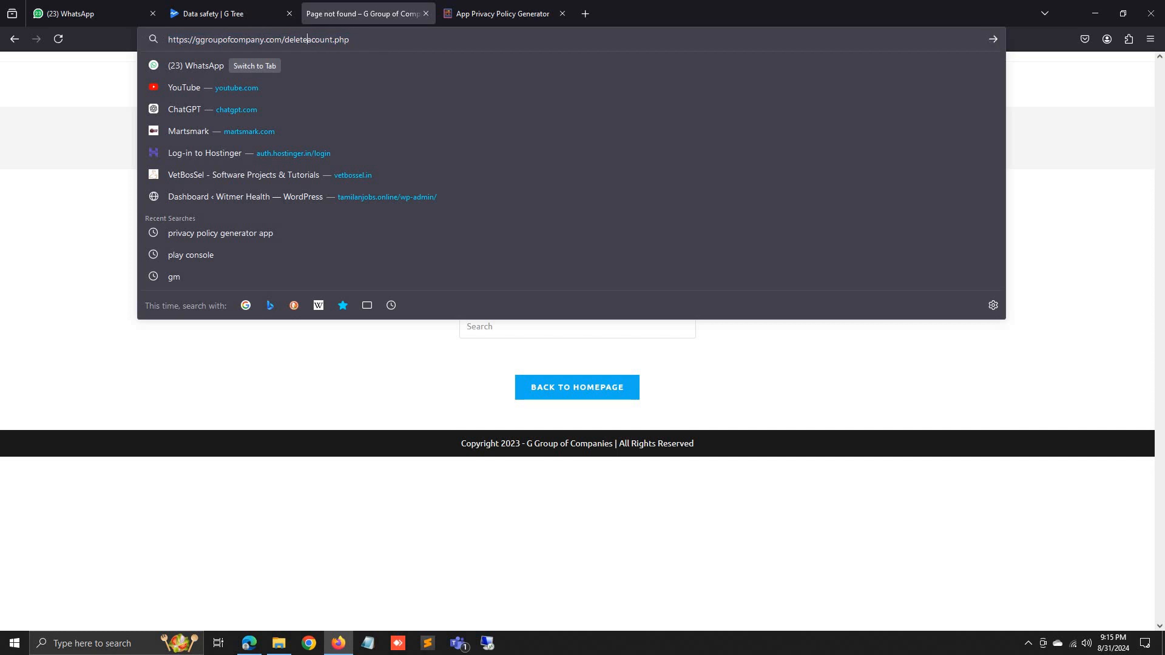
{"action": "type", "text": "_"}
{"action": "key", "text": "Return"}
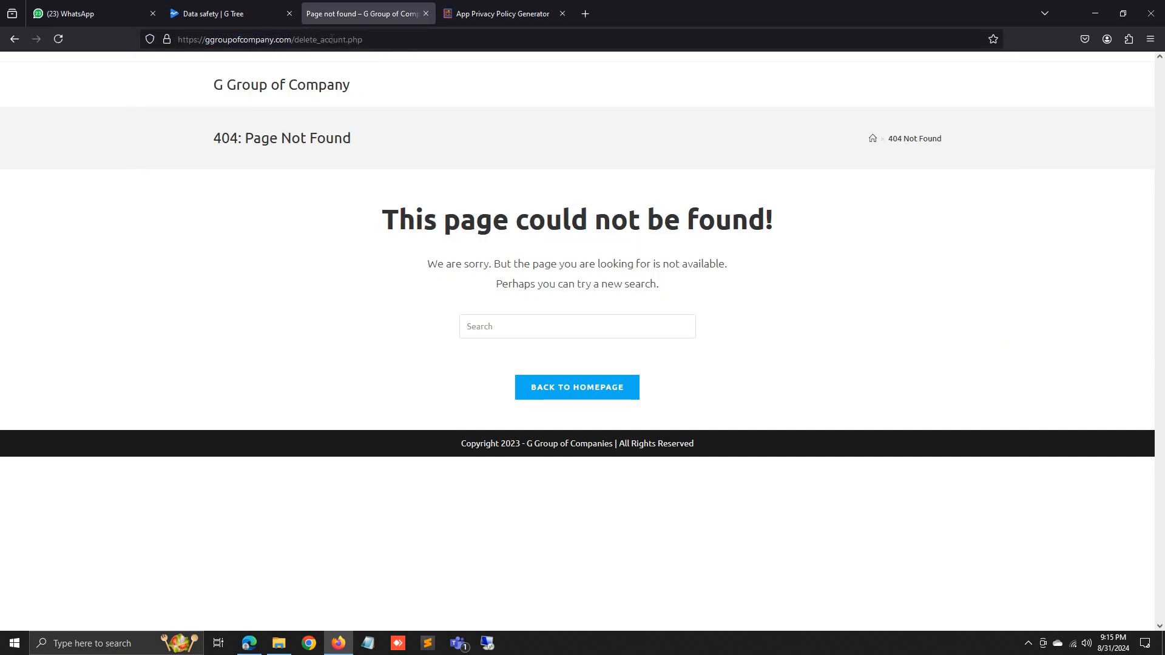
{"action": "double_click", "coordinate": [331, 39]}
{"action": "key", "text": "Right"}
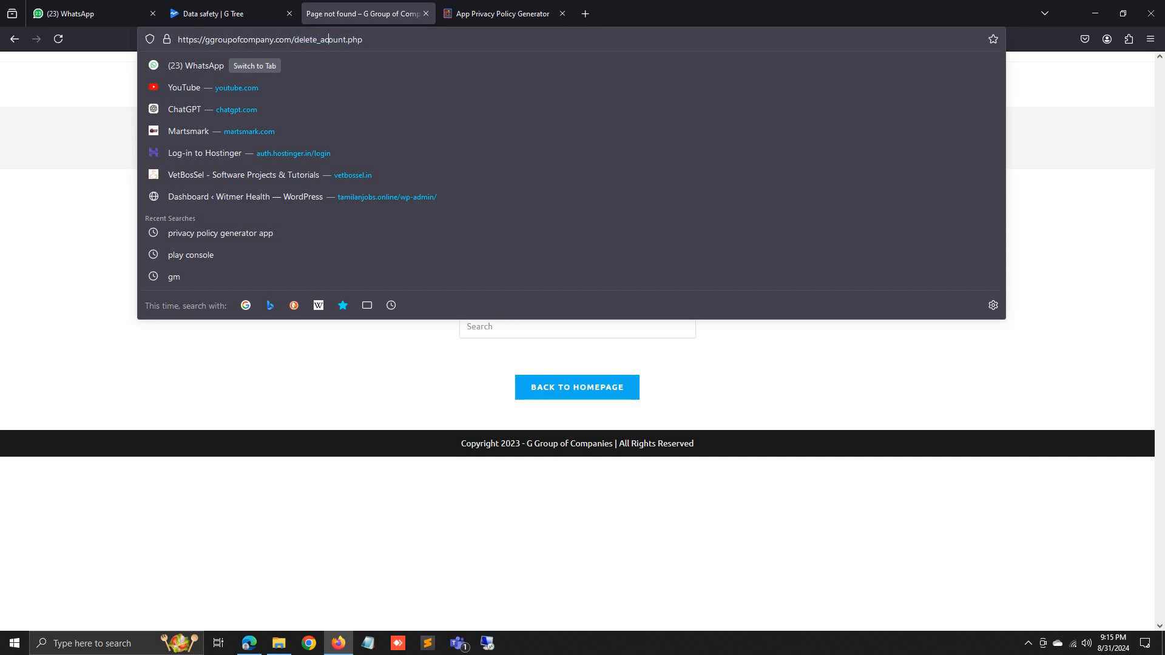
{"action": "type", "text": "c"}
{"action": "key", "text": "Return"}
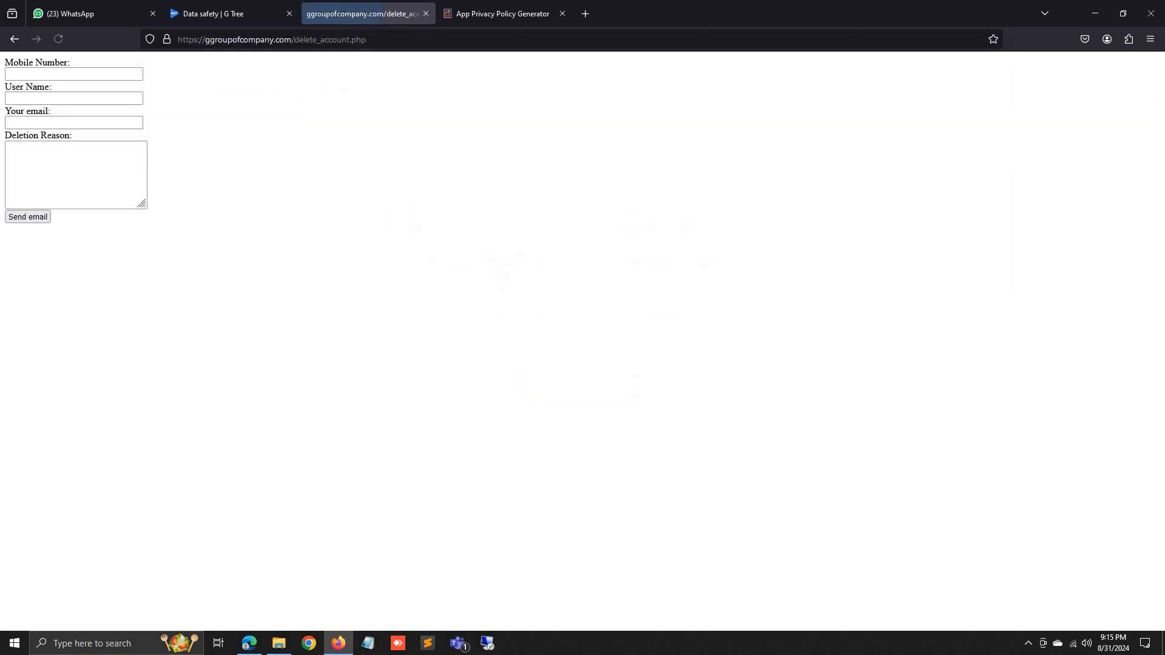
{"action": "left_click", "coordinate": [395, 39]}
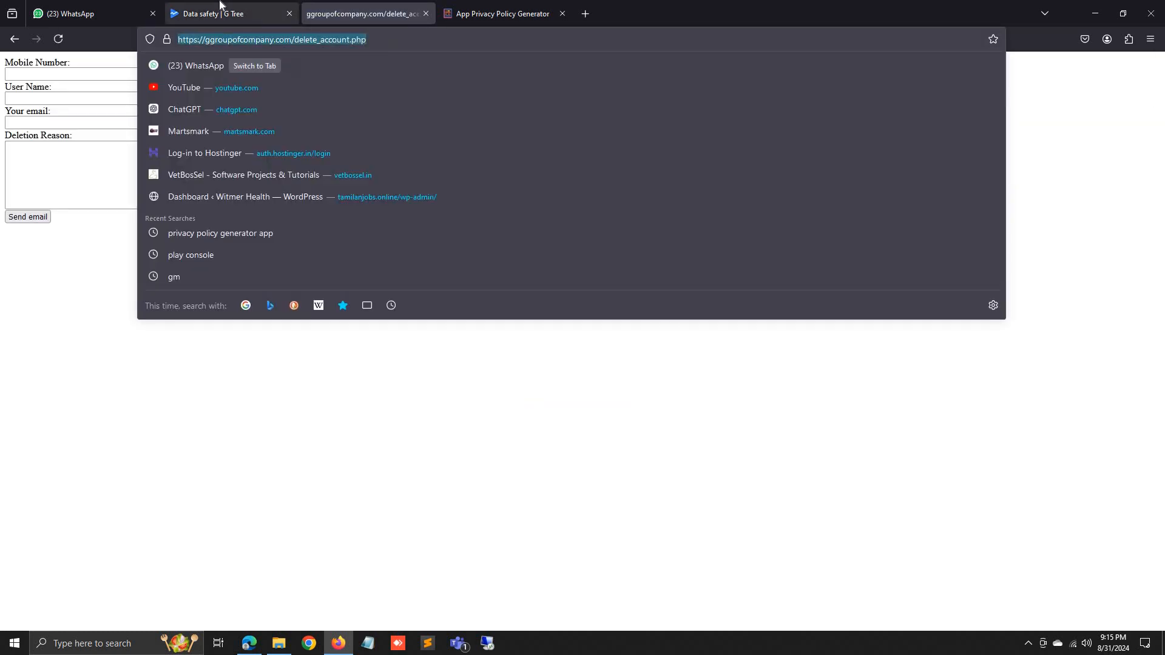
{"action": "left_click", "coordinate": [231, 13]}
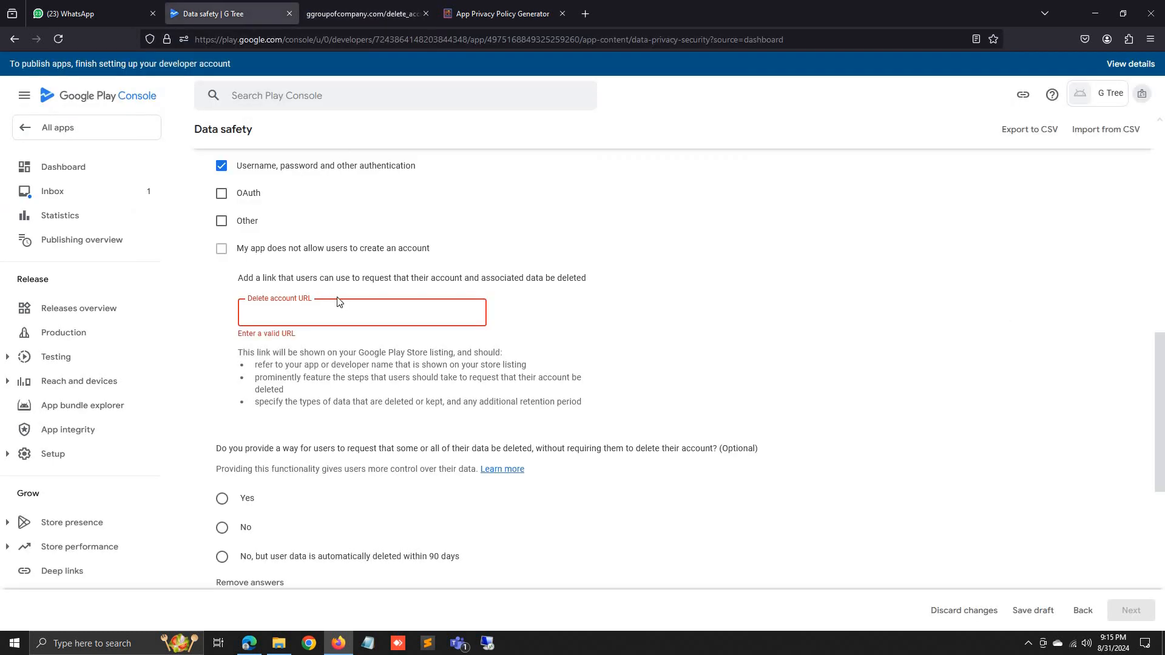
Paste the delete_account.php URL into the Delete account URL field and continue to Data types.
{"action": "type", "text": "https://ggroupofcompany.com/delete_account.php"}
{"action": "scroll", "coordinate": [456, 366], "scroll_direction": "down", "scroll_amount": 3}
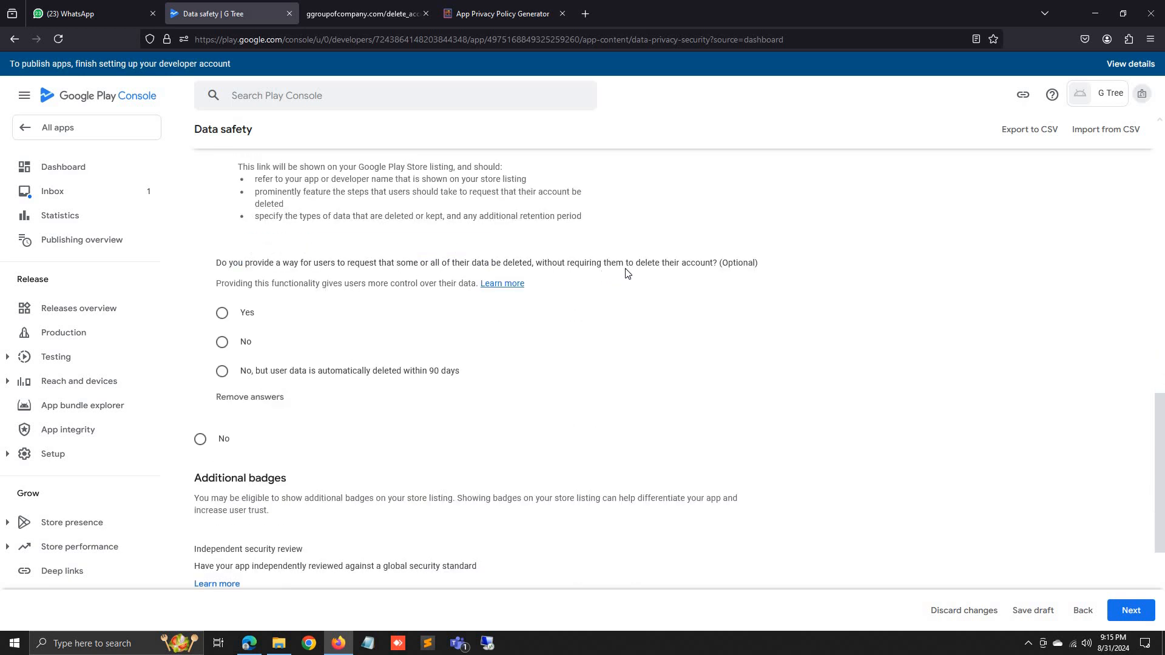
{"action": "scroll", "coordinate": [354, 328], "scroll_direction": "down", "scroll_amount": 3}
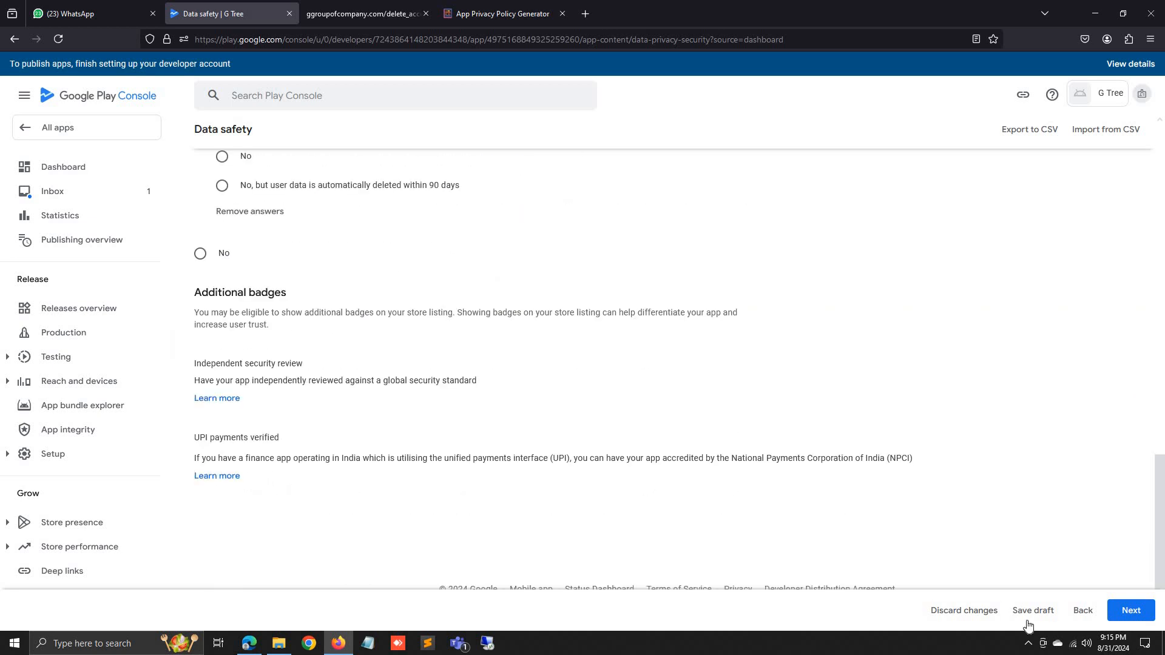
{"action": "left_click", "coordinate": [1125, 613]}
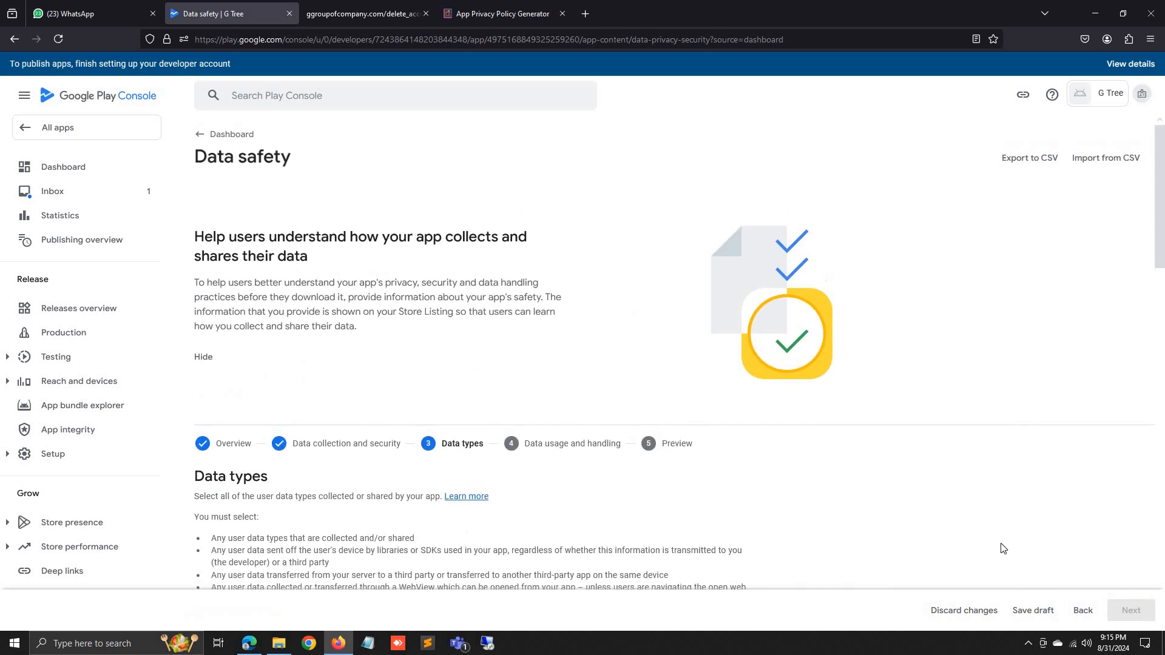
Under Personal info, mark Phone number, Address and Name as collected data.
{"action": "scroll", "coordinate": [578, 440], "scroll_direction": "down", "scroll_amount": 4}
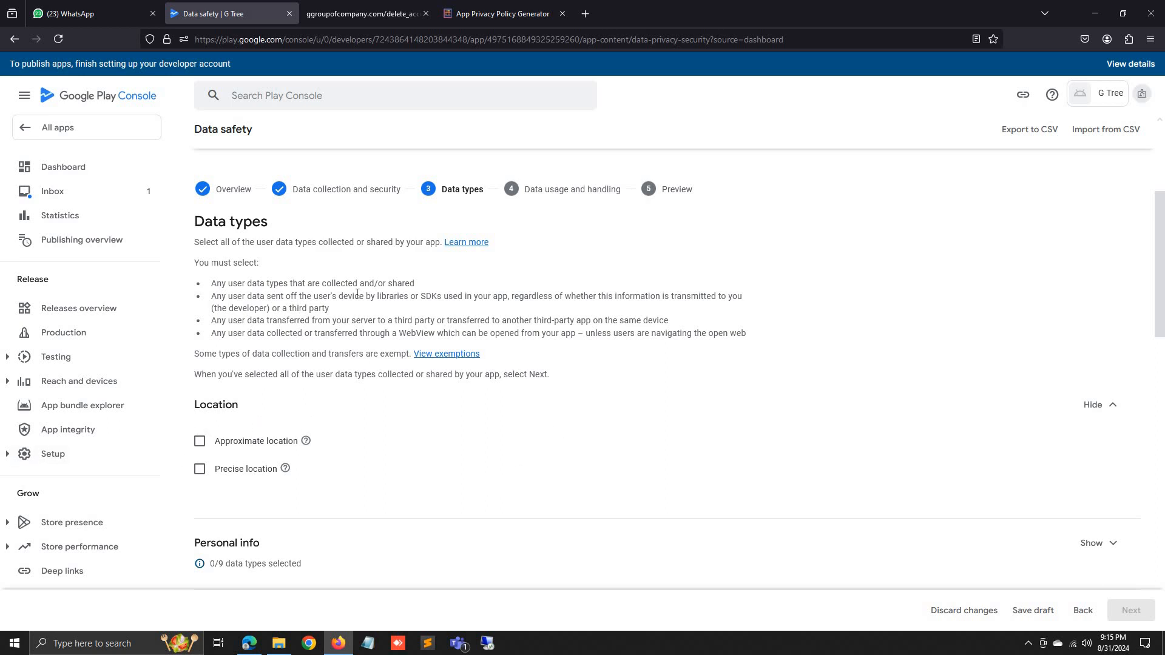
{"action": "scroll", "coordinate": [296, 432], "scroll_direction": "down", "scroll_amount": 3}
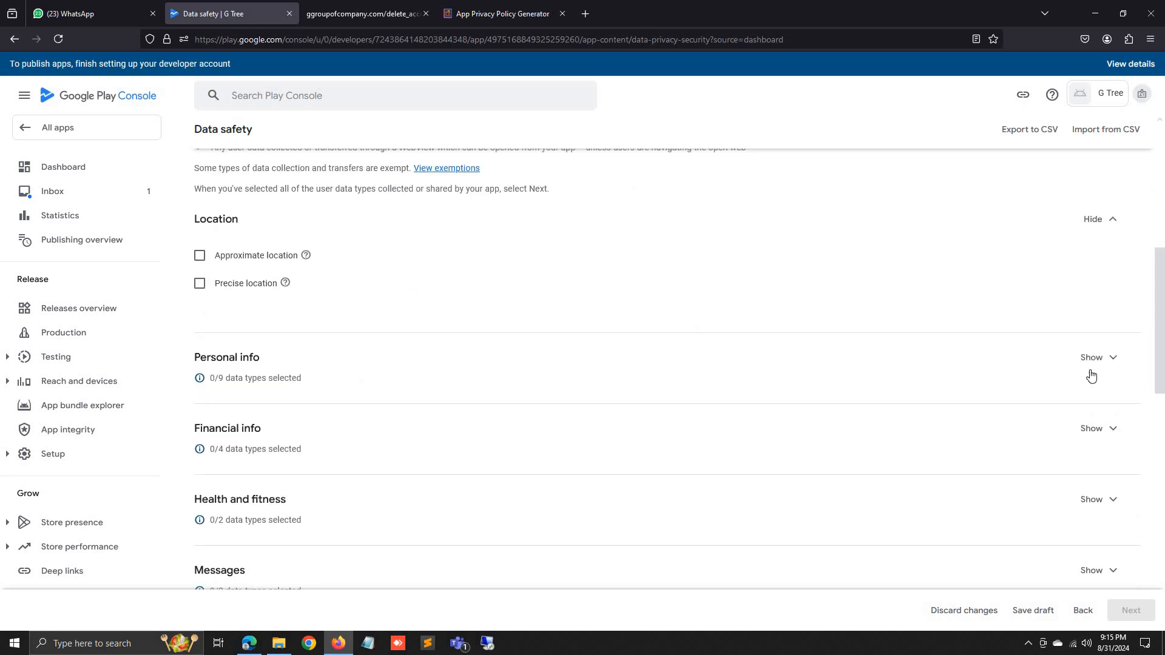
{"action": "left_click", "coordinate": [1104, 363]}
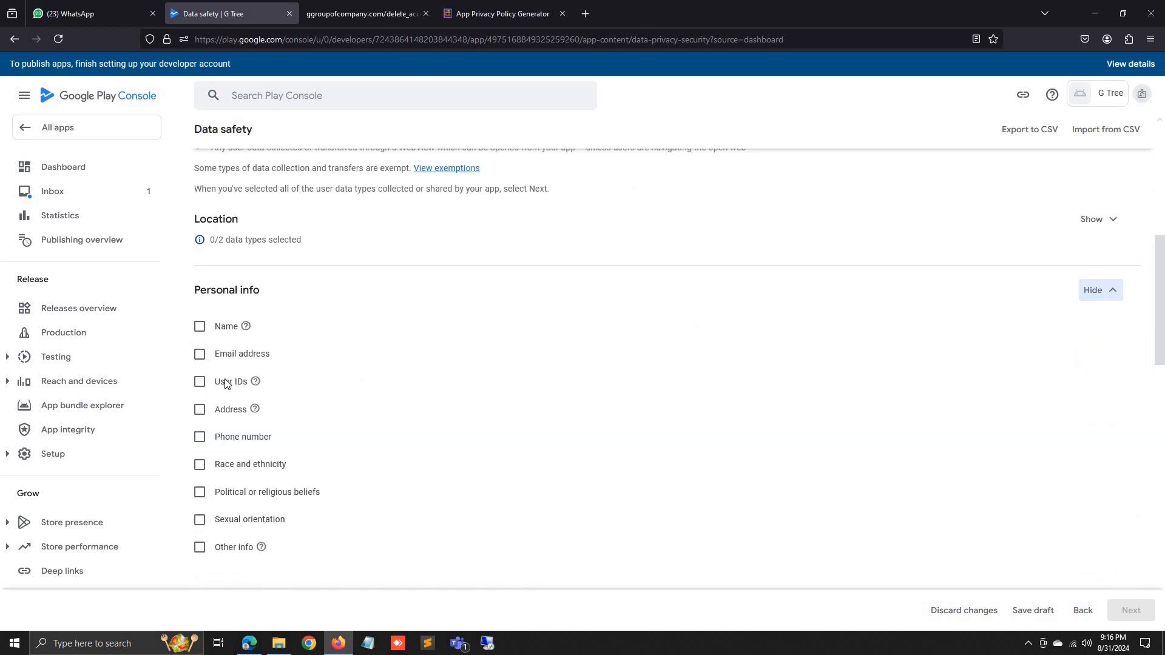
{"action": "left_click", "coordinate": [199, 437]}
{"action": "left_click", "coordinate": [199, 409]}
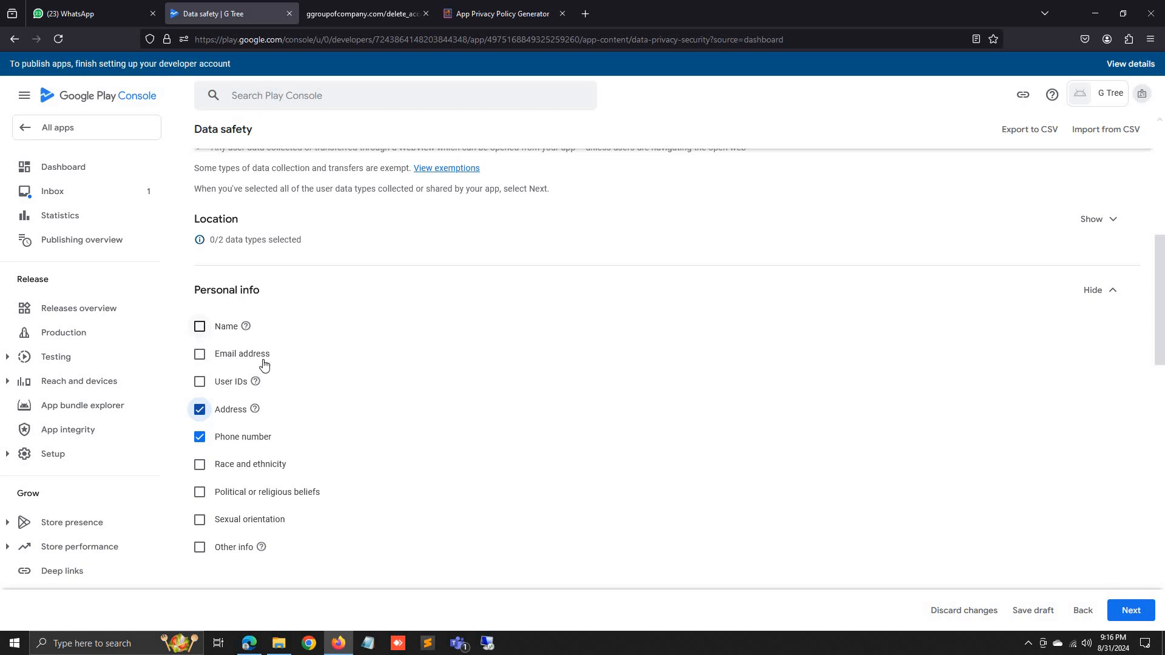
{"action": "left_click", "coordinate": [200, 327]}
Mark Device or other IDs as collected, then continue to data usage and handling.
{"action": "scroll", "coordinate": [271, 458], "scroll_direction": "down", "scroll_amount": 1}
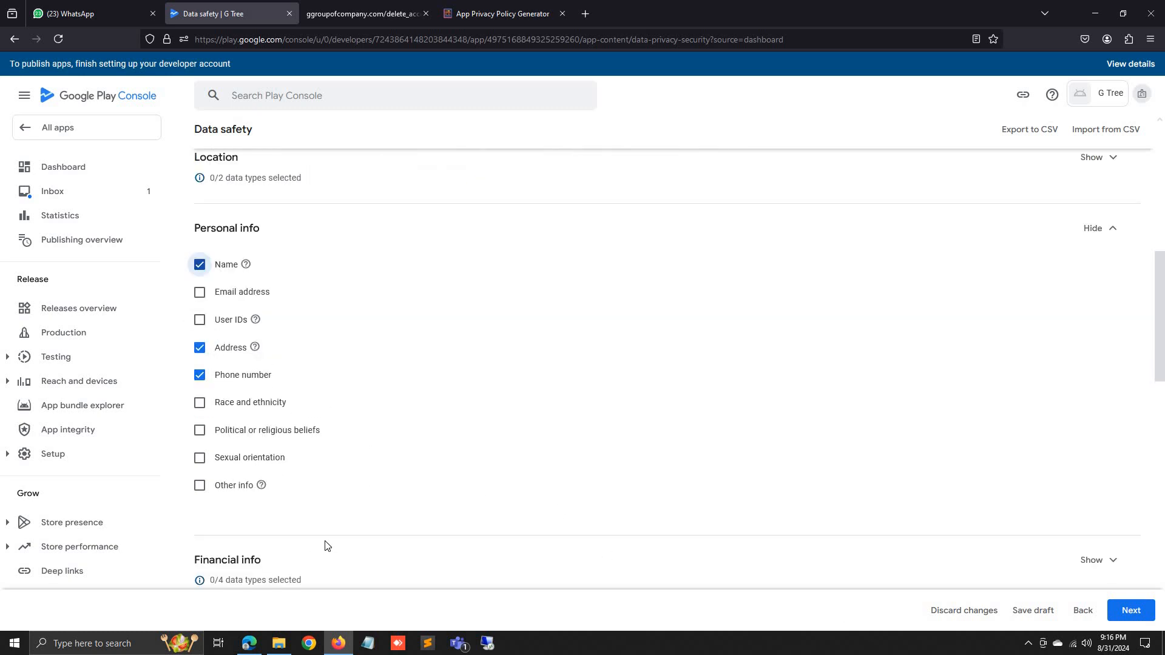
{"action": "scroll", "coordinate": [982, 515], "scroll_direction": "down", "scroll_amount": 2}
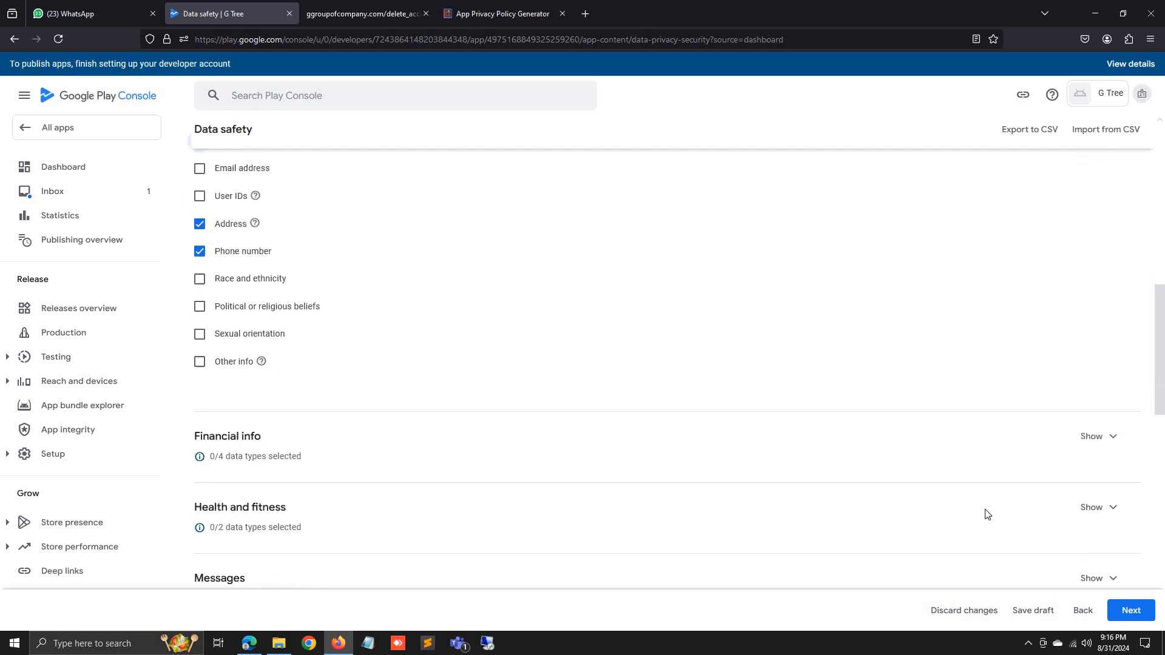
{"action": "left_click", "coordinate": [1104, 448]}
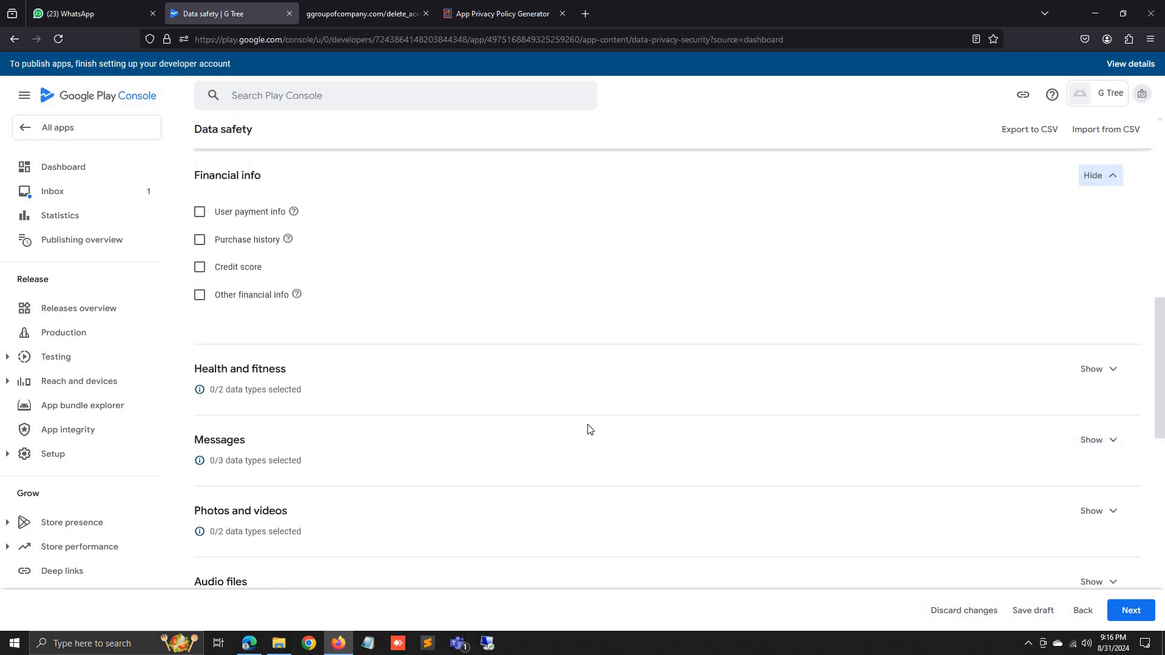
{"action": "scroll", "coordinate": [957, 491], "scroll_direction": "down", "scroll_amount": 3}
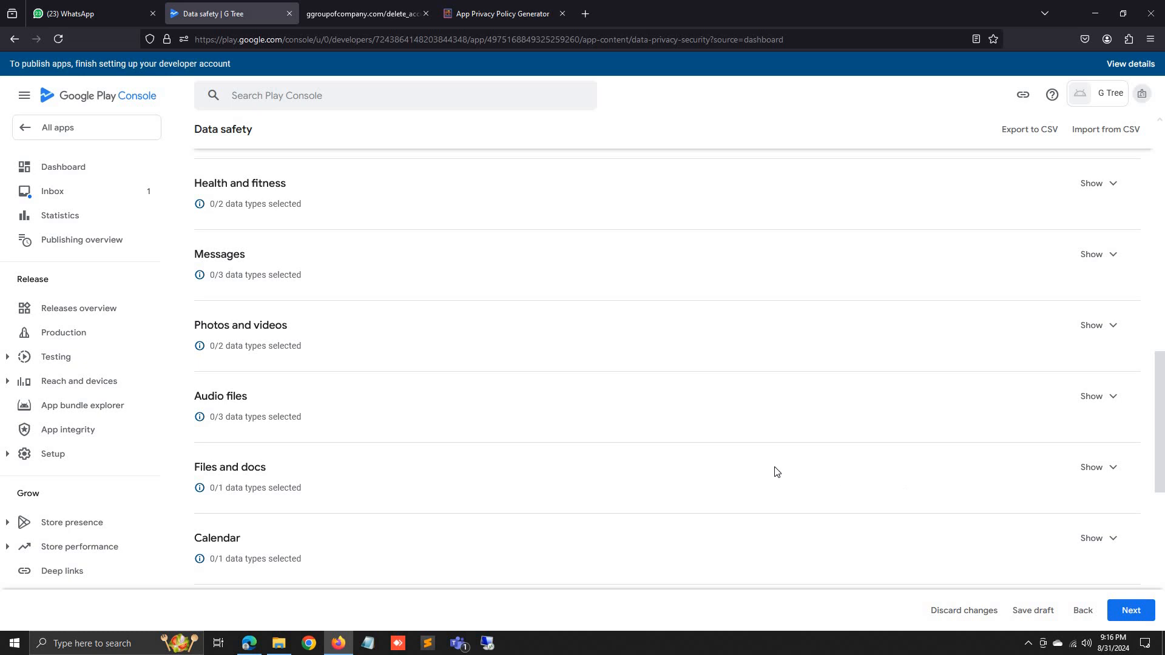
{"action": "scroll", "coordinate": [774, 473], "scroll_direction": "down", "scroll_amount": 4}
{"action": "scroll", "coordinate": [741, 473], "scroll_direction": "down", "scroll_amount": 3}
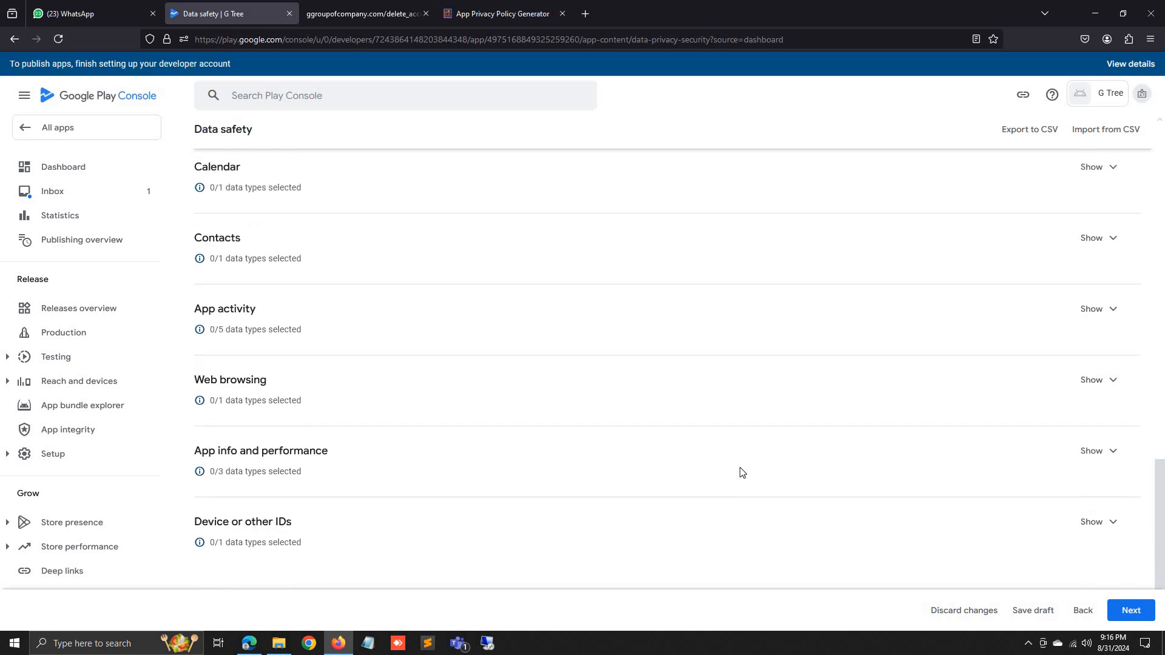
{"action": "left_click", "coordinate": [1115, 461]}
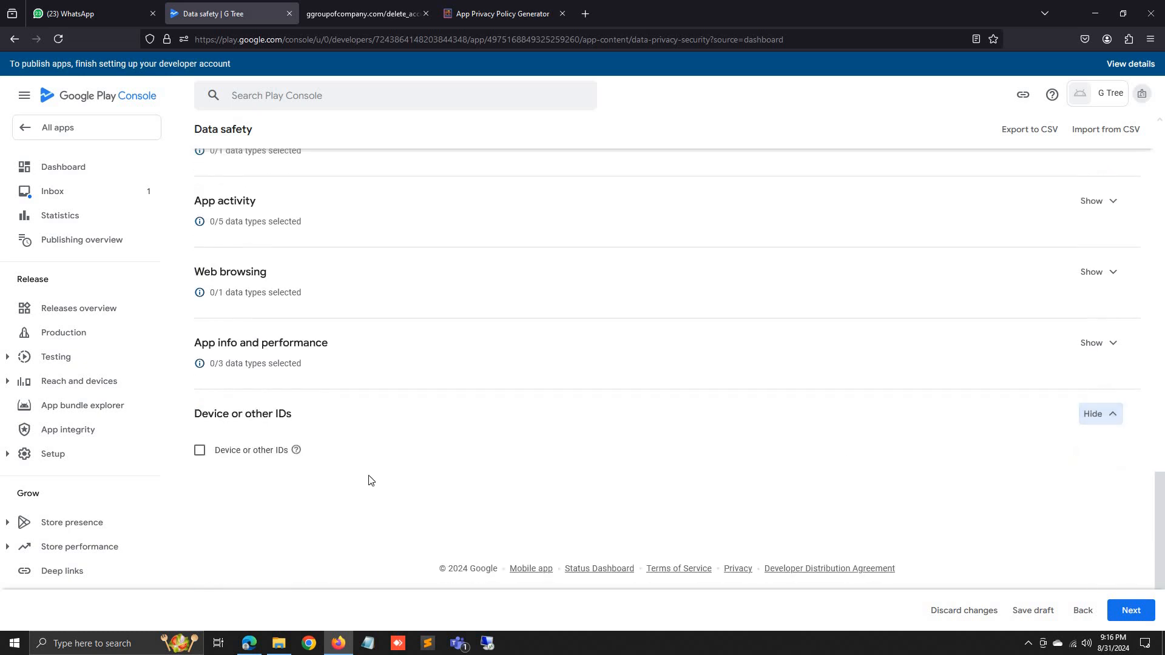
{"action": "left_click", "coordinate": [200, 452]}
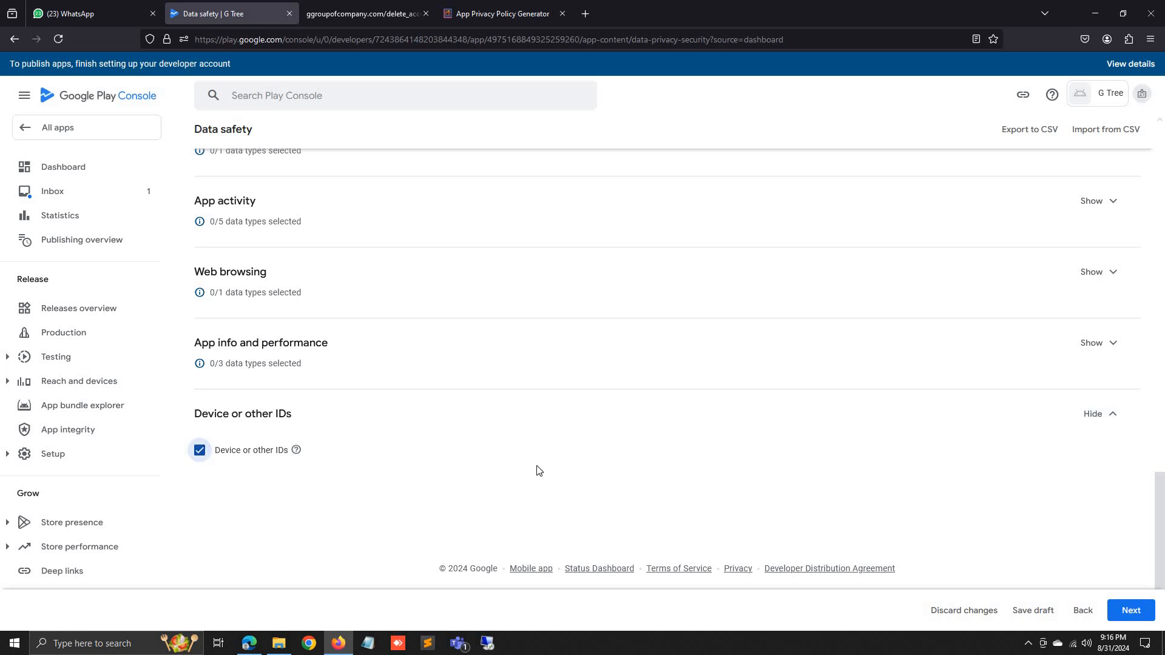
{"action": "mouse_move", "coordinate": [300, 455]}
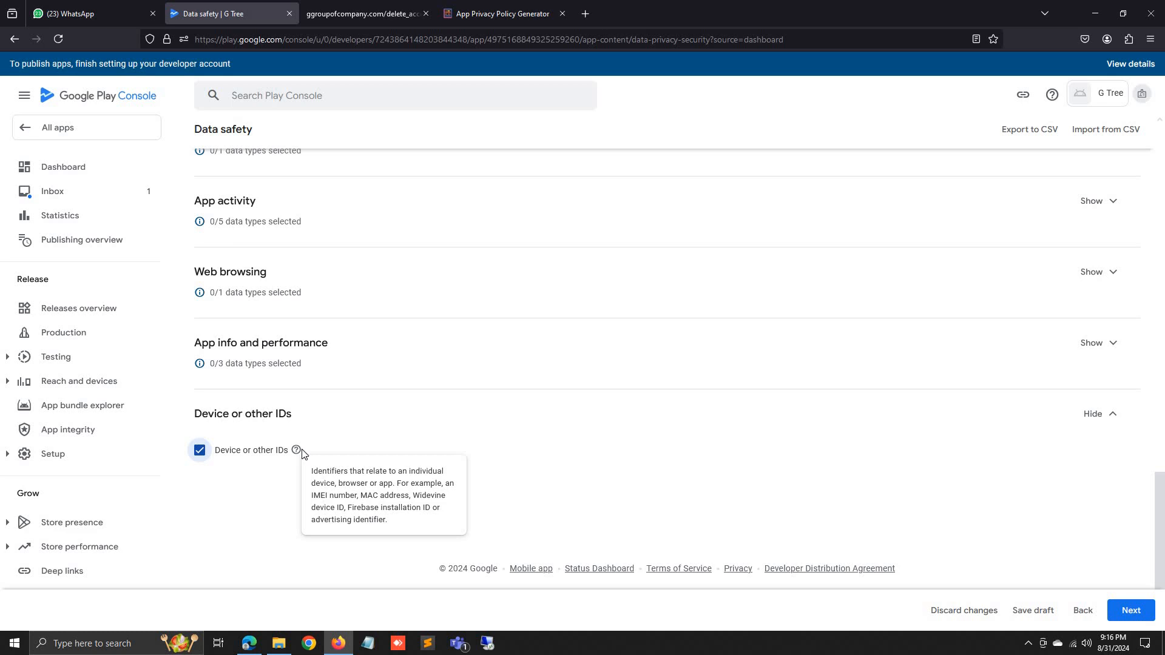
{"action": "left_click", "coordinate": [1109, 343]}
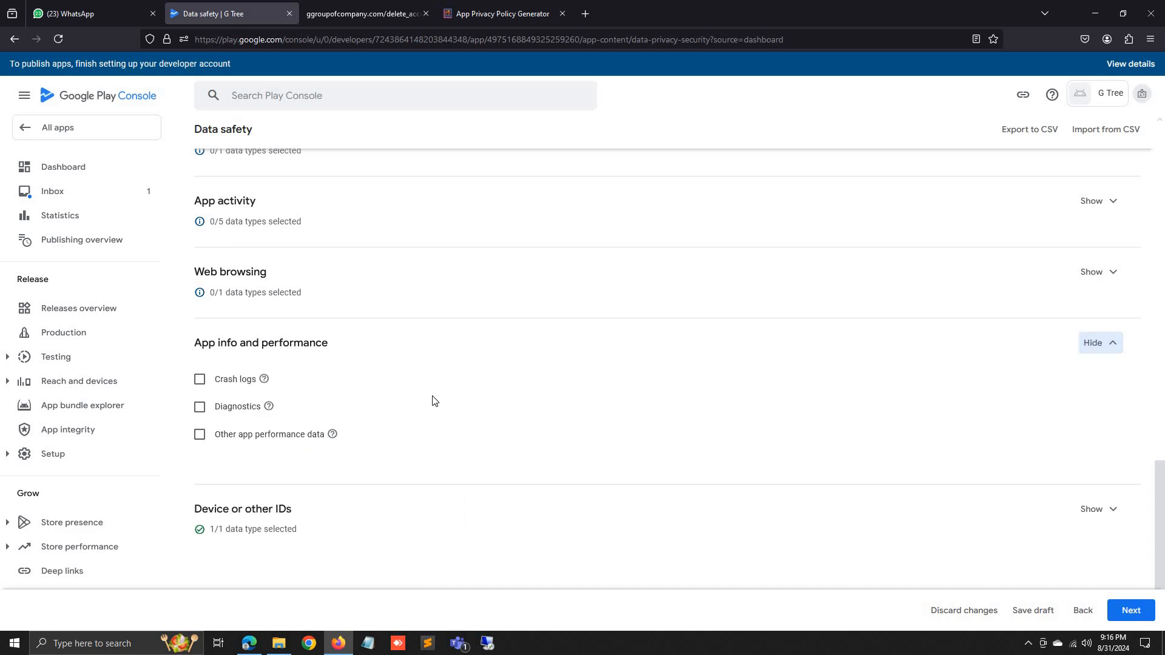
{"action": "scroll", "coordinate": [406, 398], "scroll_direction": "up", "scroll_amount": 2}
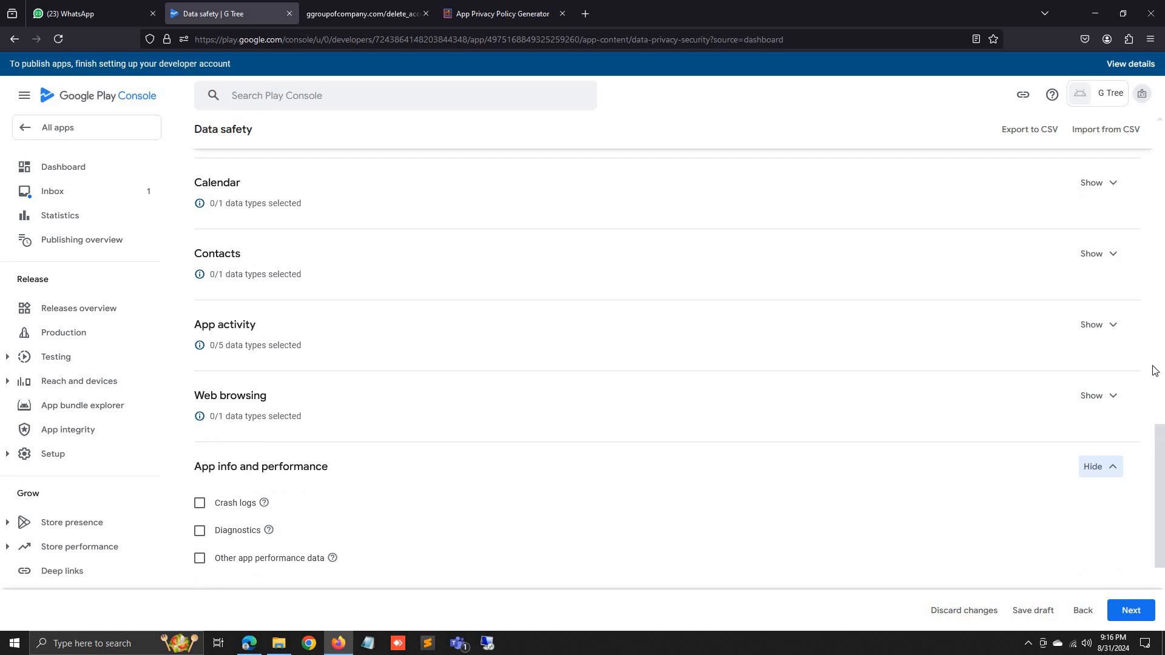
{"action": "left_click", "coordinate": [1111, 329]}
{"action": "scroll", "coordinate": [856, 439], "scroll_direction": "up", "scroll_amount": 6}
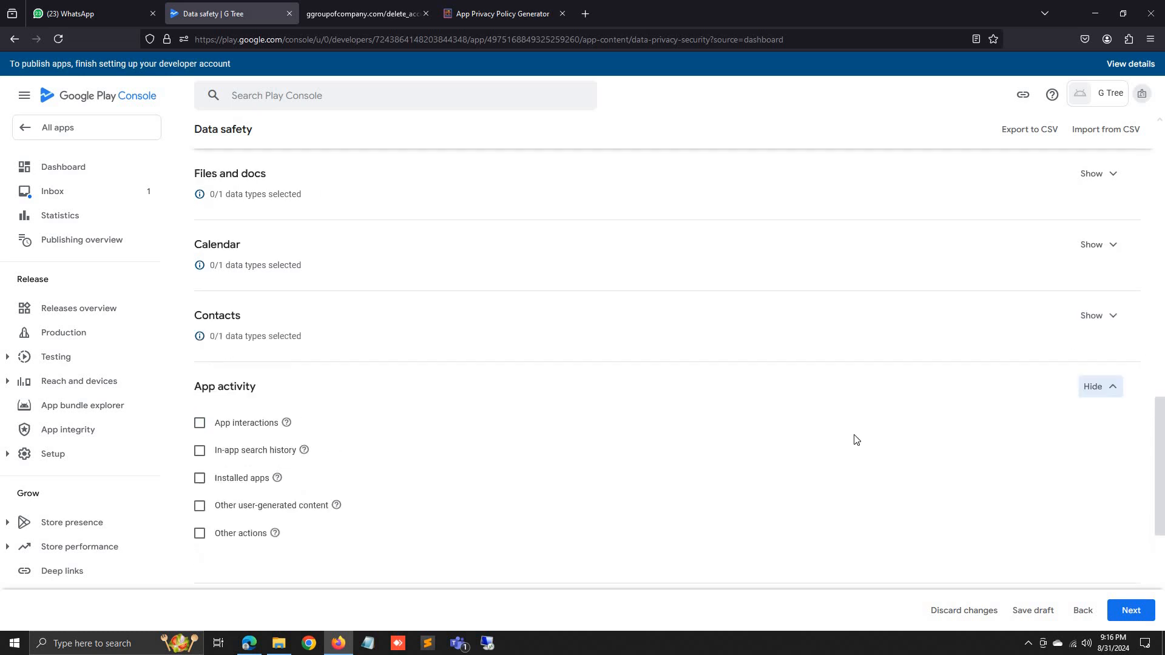
{"action": "scroll", "coordinate": [856, 440], "scroll_direction": "up", "scroll_amount": 12}
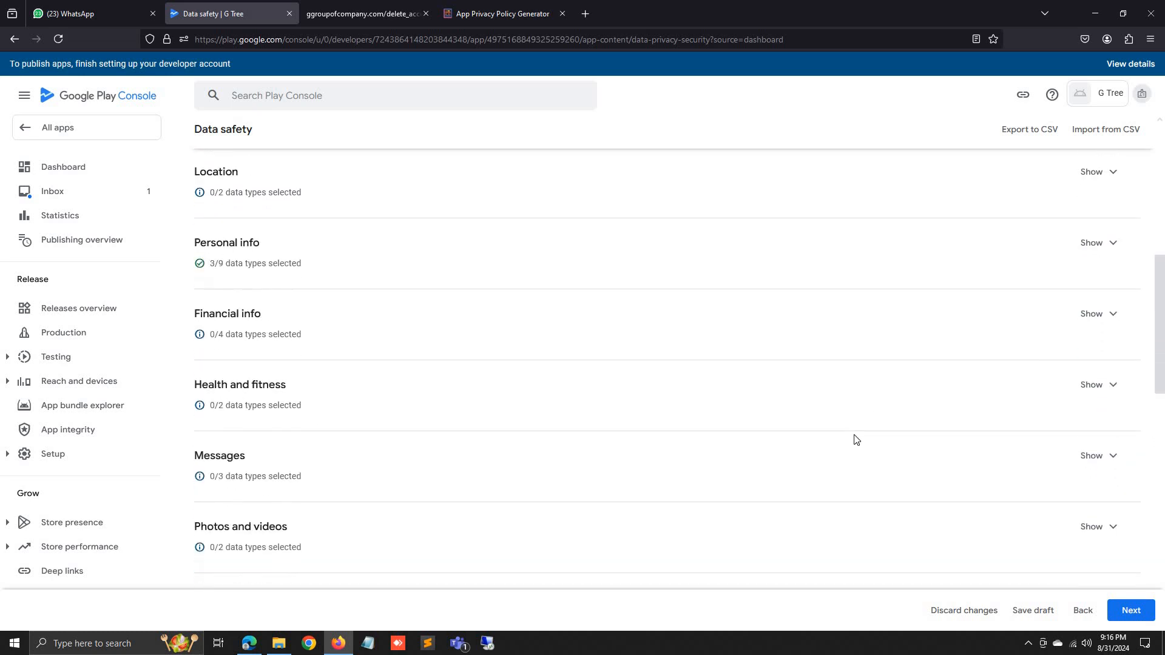
{"action": "scroll", "coordinate": [860, 444], "scroll_direction": "down", "scroll_amount": 8}
{"action": "scroll", "coordinate": [862, 447], "scroll_direction": "down", "scroll_amount": 5}
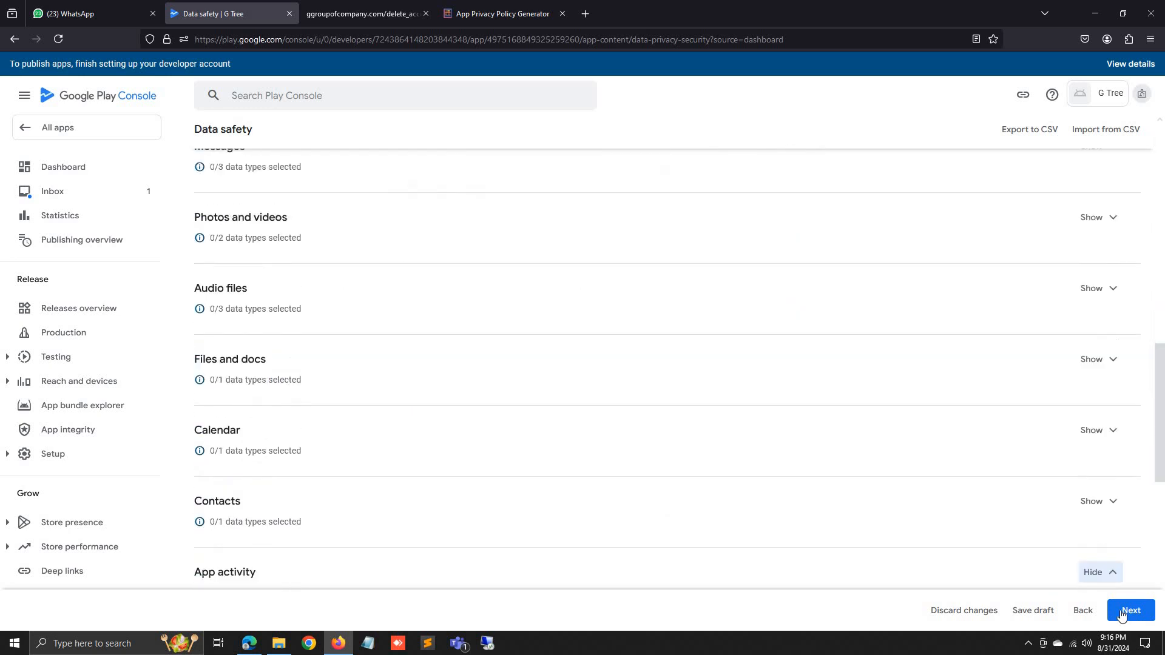
{"action": "left_click", "coordinate": [1132, 610]}
Mark Name as collected, ephemeral, required, for app functionality and account management, and save.
{"action": "scroll", "coordinate": [543, 433], "scroll_direction": "down", "scroll_amount": 2}
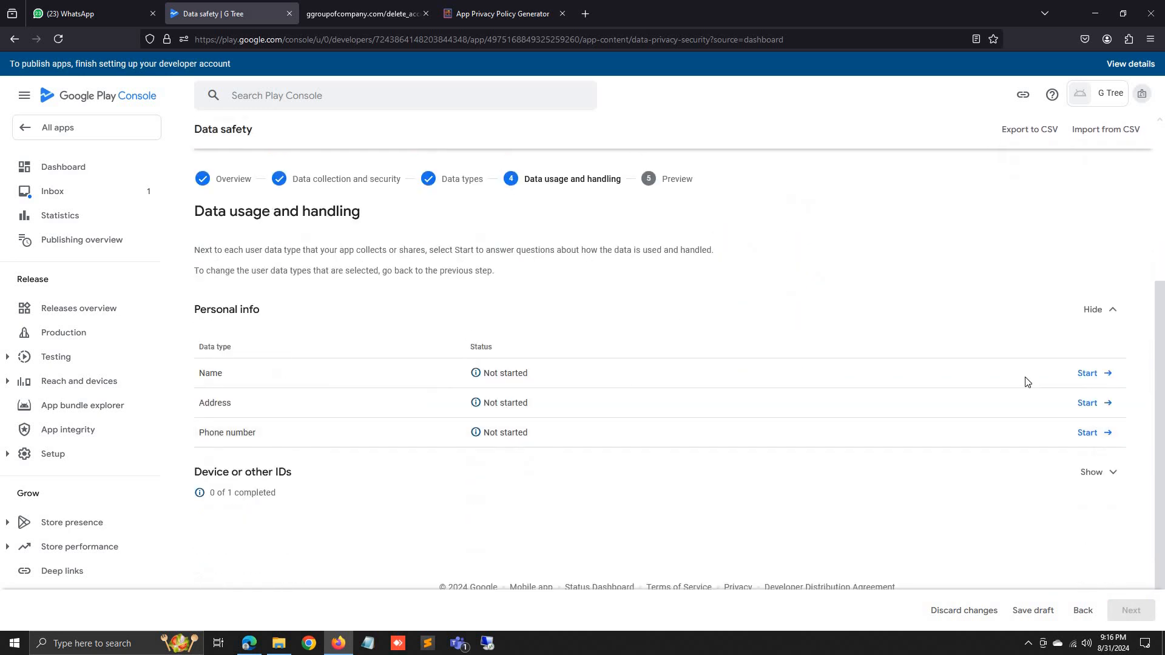
{"action": "left_click", "coordinate": [1103, 373]}
{"action": "left_click", "coordinate": [275, 218]}
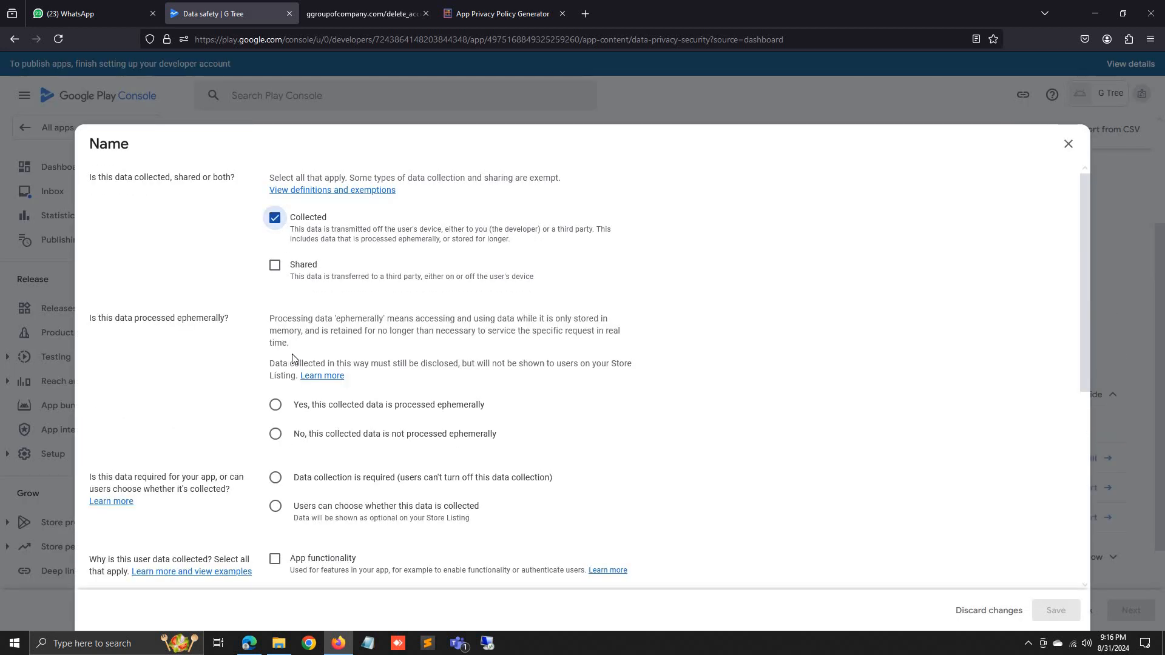
{"action": "left_click", "coordinate": [276, 404]}
{"action": "left_click", "coordinate": [276, 478]}
{"action": "scroll", "coordinate": [281, 425], "scroll_direction": "down", "scroll_amount": 2}
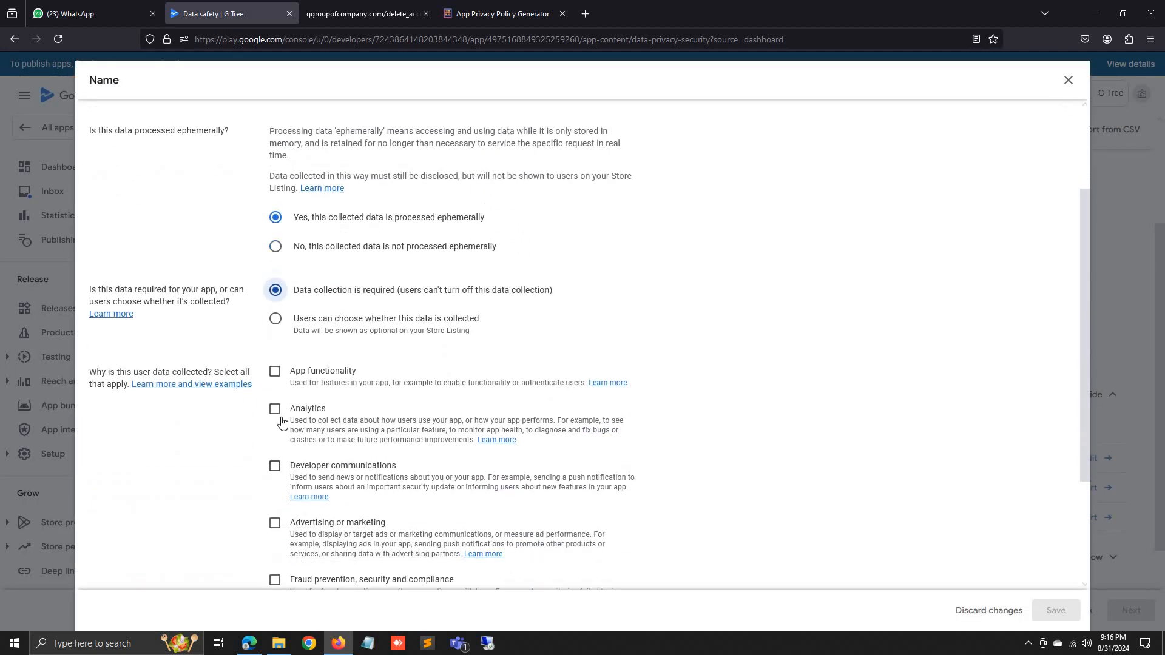
{"action": "left_click", "coordinate": [281, 366]}
{"action": "scroll", "coordinate": [287, 533], "scroll_direction": "down", "scroll_amount": 2}
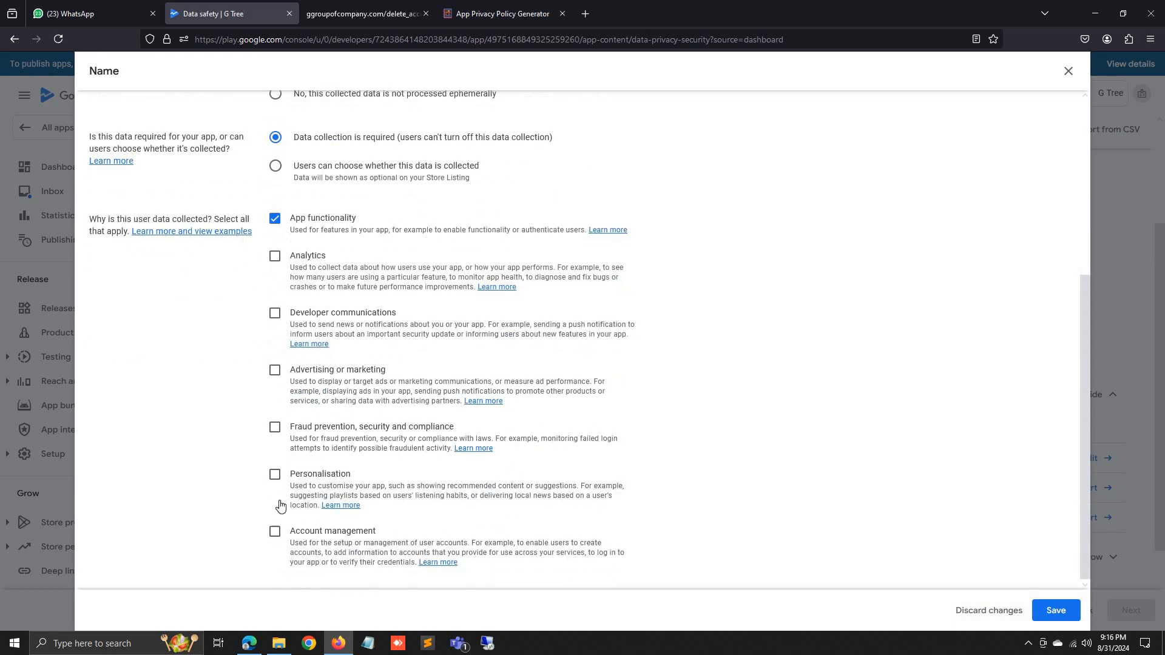
{"action": "left_click", "coordinate": [275, 532]}
{"action": "left_click", "coordinate": [1057, 611]}
Mark Address as collected, ephemeral, required, for app functionality and account management, and save.
{"action": "left_click", "coordinate": [1002, 485]}
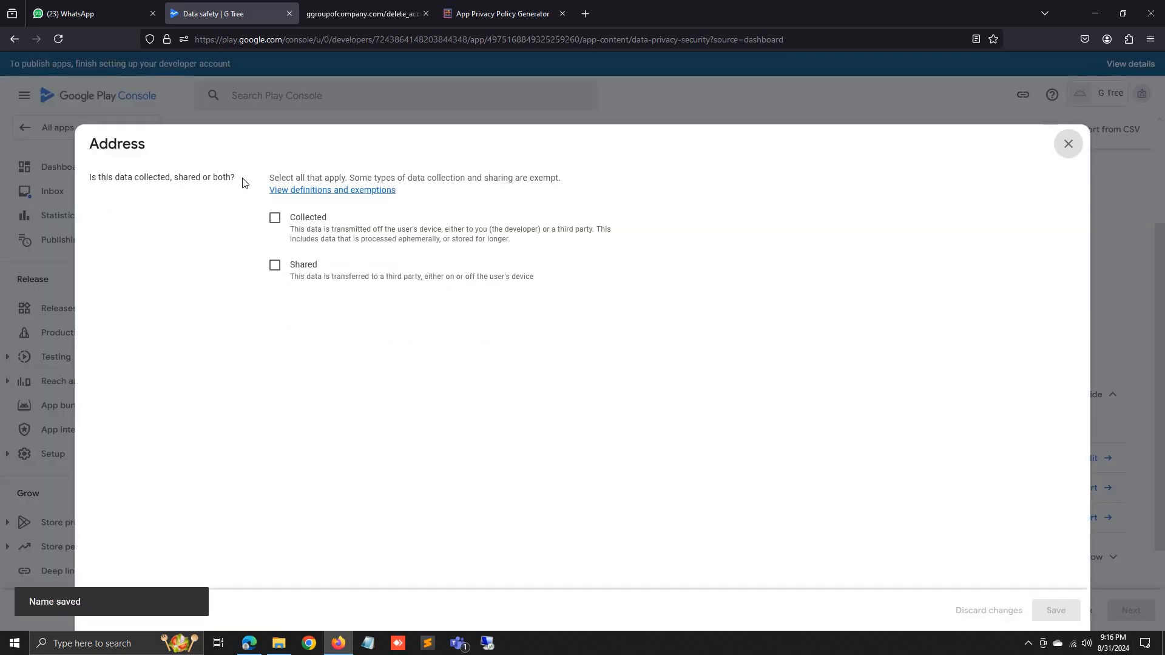
{"action": "left_click", "coordinate": [275, 217]}
{"action": "left_click", "coordinate": [276, 405]}
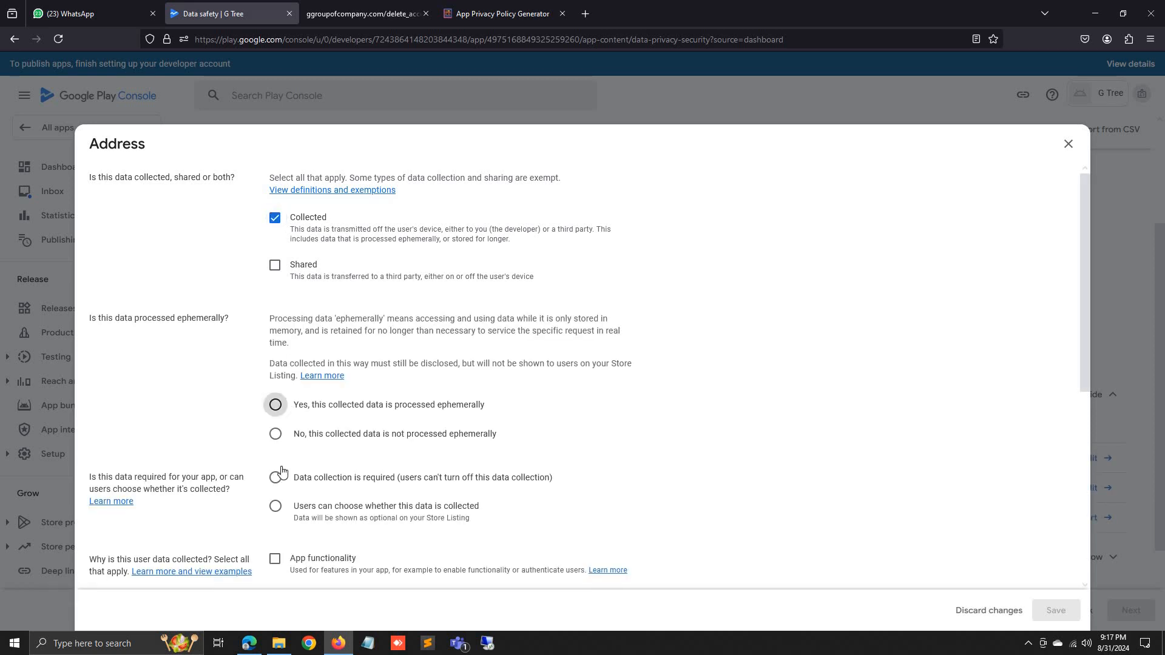
{"action": "left_click", "coordinate": [276, 477]}
{"action": "scroll", "coordinate": [280, 462], "scroll_direction": "down", "scroll_amount": 3}
{"action": "left_click", "coordinate": [277, 364]}
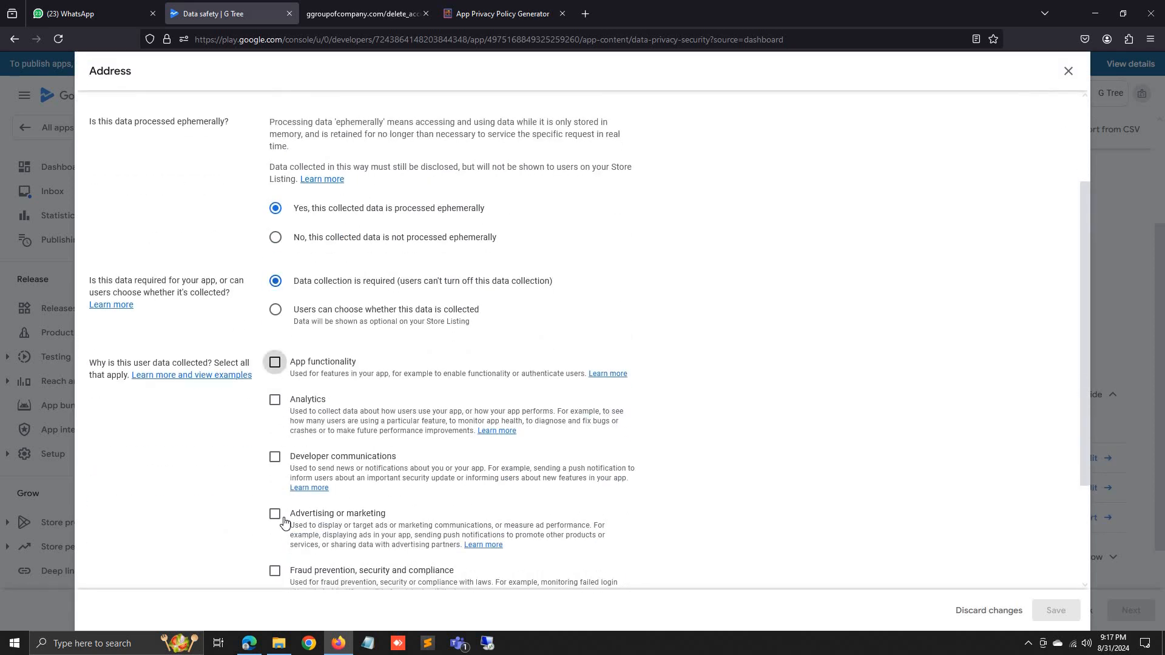
{"action": "scroll", "coordinate": [297, 479], "scroll_direction": "down", "scroll_amount": 2}
{"action": "left_click", "coordinate": [275, 552]}
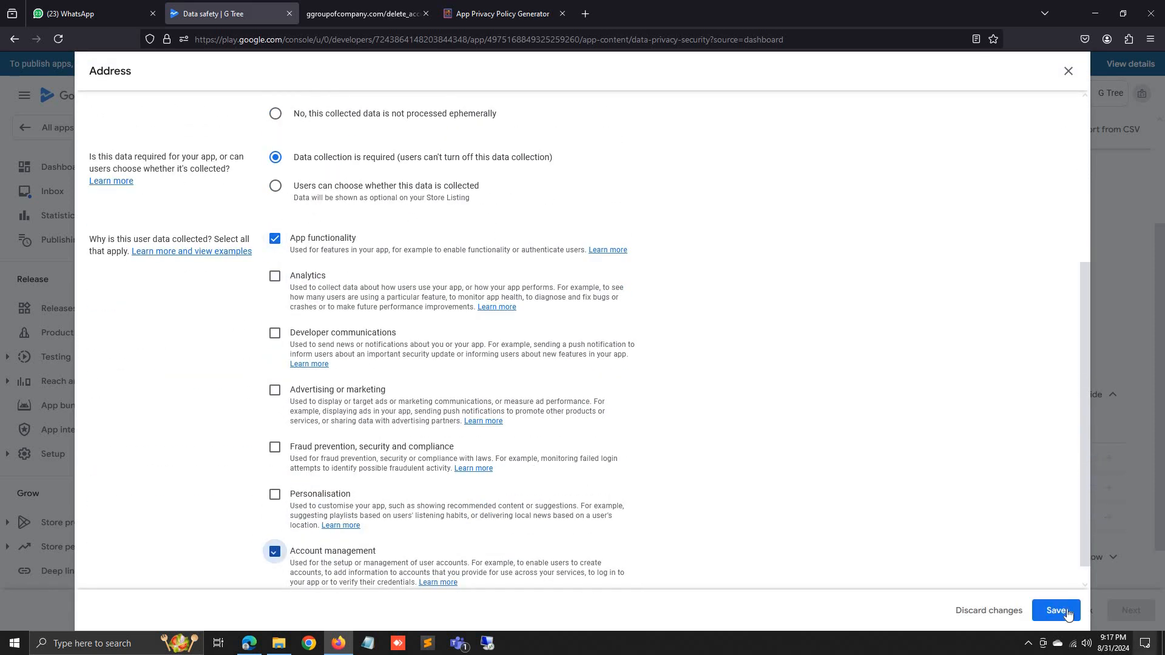
{"action": "left_click", "coordinate": [1056, 610]}
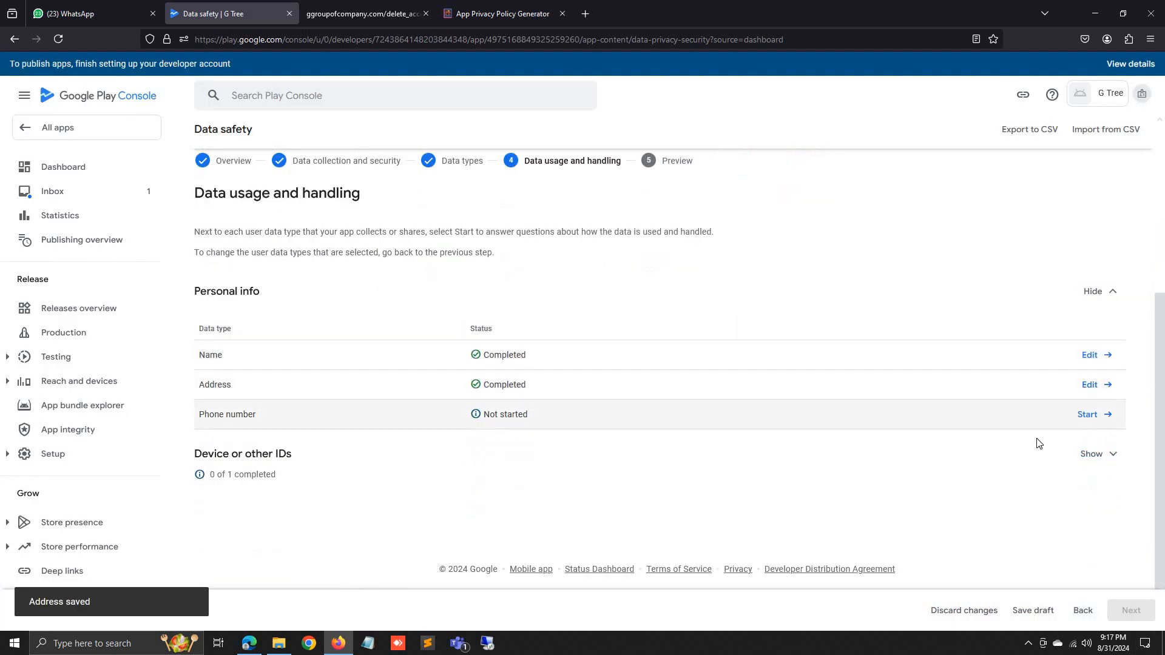
Mark Phone number as collected and required, for app functionality and account management, and save.
{"action": "left_click", "coordinate": [1088, 415]}
{"action": "left_click", "coordinate": [297, 230]}
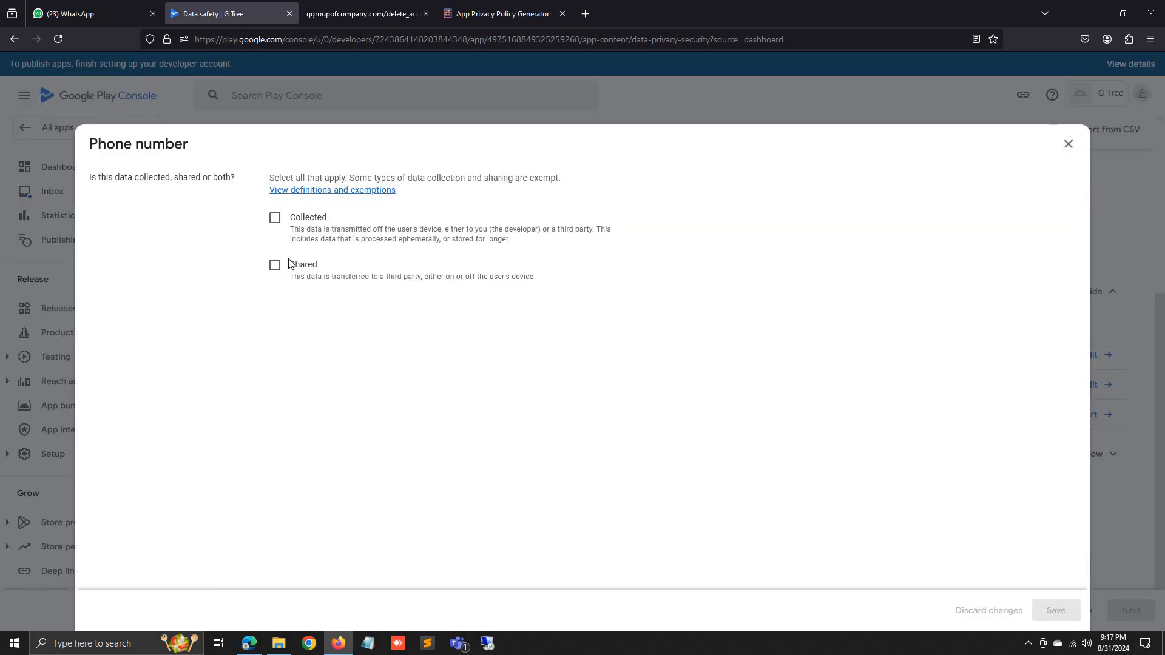
{"action": "scroll", "coordinate": [289, 261], "scroll_direction": "down", "scroll_amount": 5}
{"action": "left_click", "coordinate": [275, 281]}
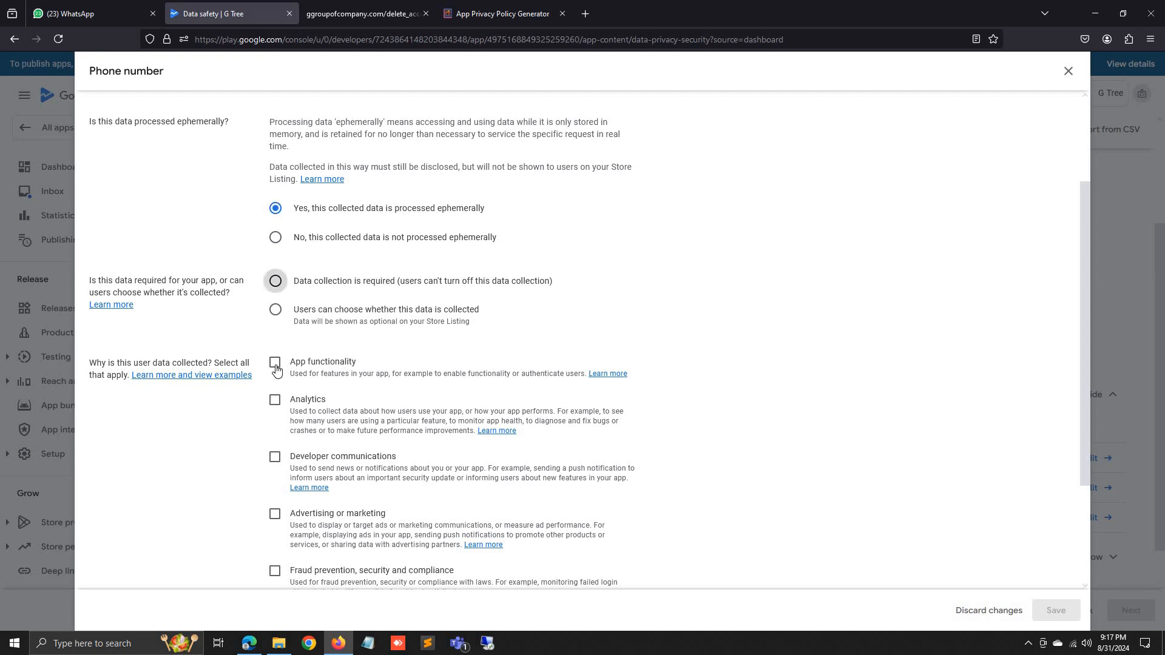
{"action": "left_click", "coordinate": [275, 363]}
{"action": "scroll", "coordinate": [276, 364], "scroll_direction": "down", "scroll_amount": 2}
{"action": "left_click", "coordinate": [275, 531]}
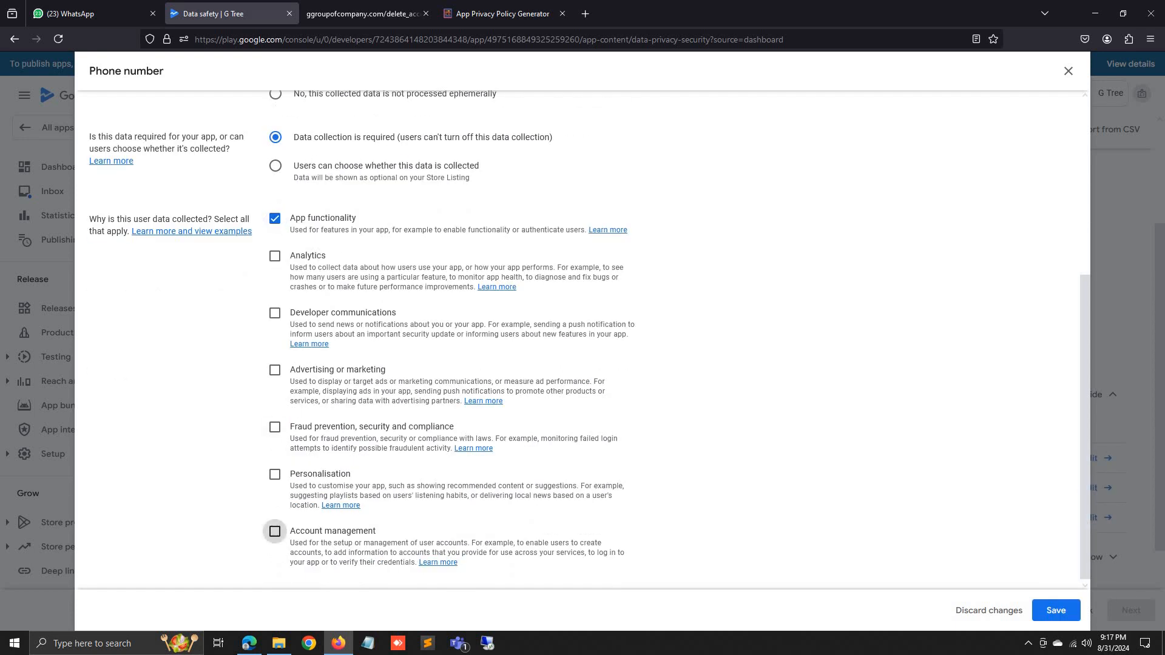
{"action": "left_click", "coordinate": [1056, 610]}
Mark Device or other IDs as collected, ephemeral, required for app functionality, save, and continue.
{"action": "scroll", "coordinate": [1081, 464], "scroll_direction": "down", "scroll_amount": 2}
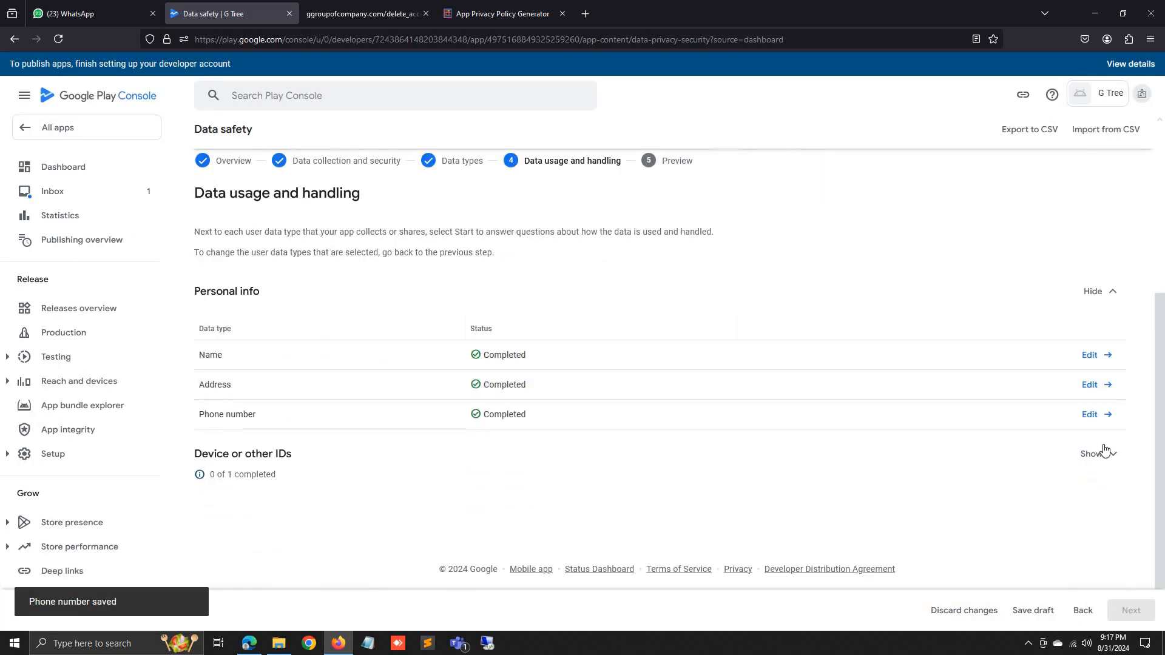
{"action": "left_click", "coordinate": [1096, 453]}
{"action": "left_click", "coordinate": [1090, 476]}
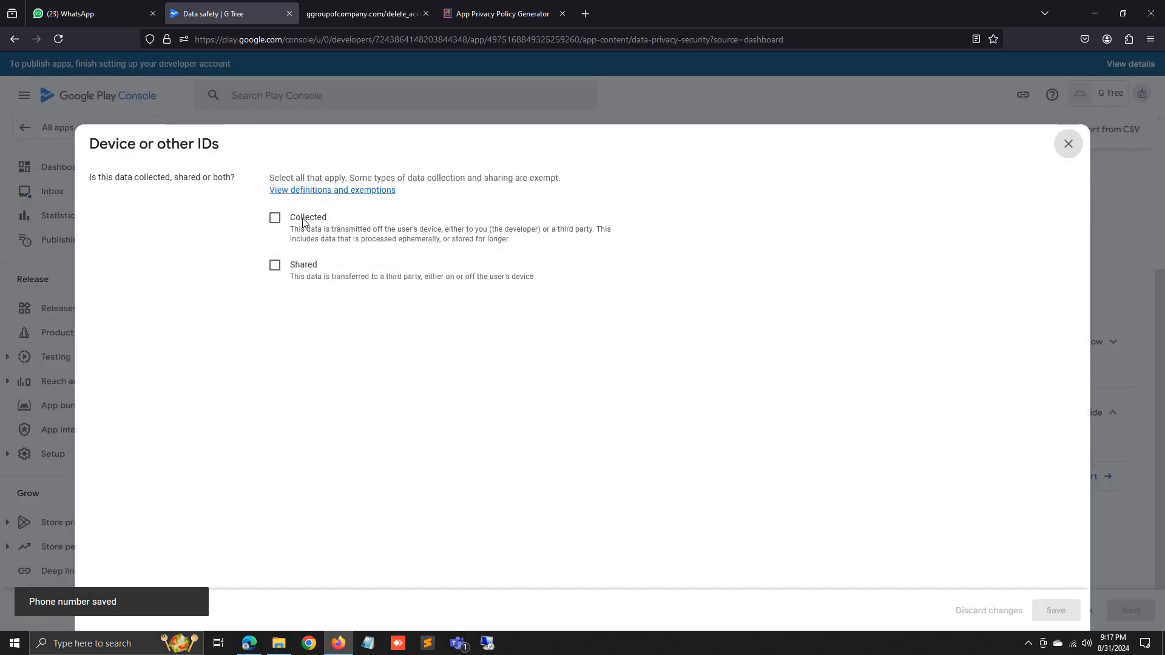
{"action": "left_click", "coordinate": [284, 226]}
{"action": "scroll", "coordinate": [315, 362], "scroll_direction": "down", "scroll_amount": 1}
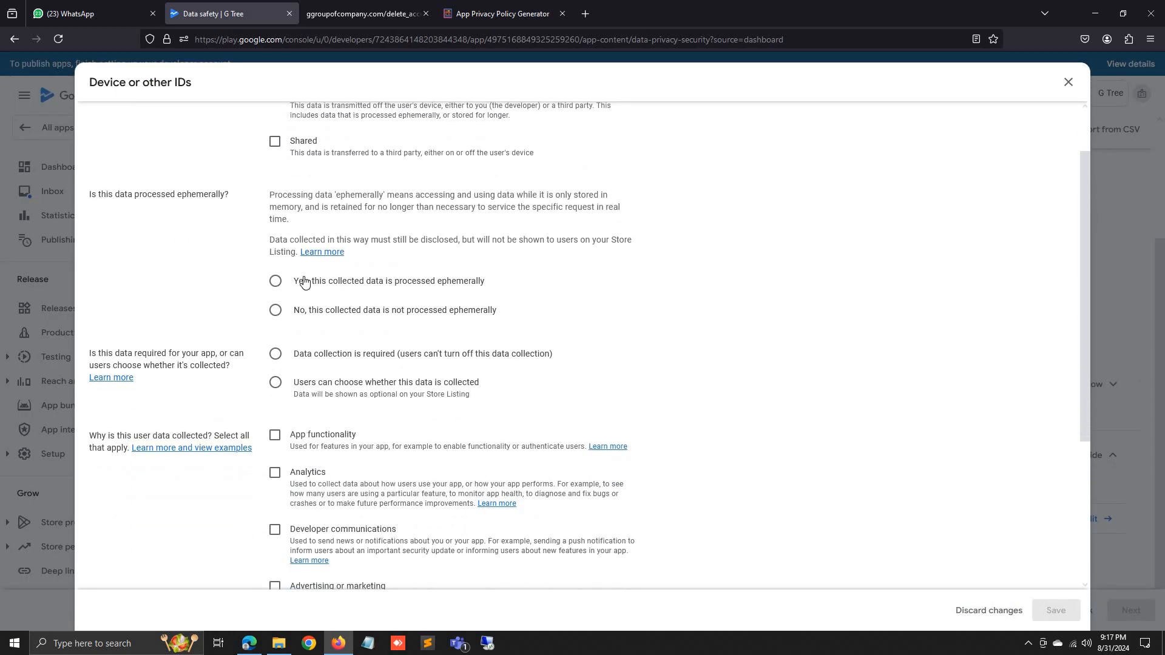
{"action": "left_click", "coordinate": [302, 281]}
{"action": "left_click", "coordinate": [286, 354]}
{"action": "left_click", "coordinate": [276, 436]}
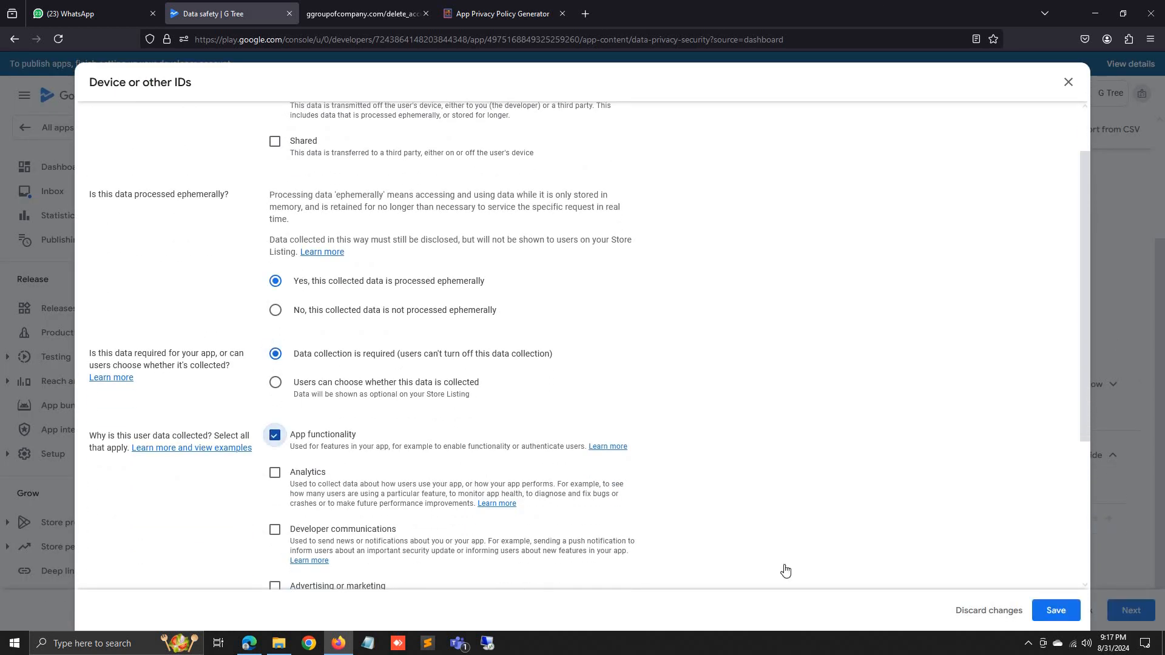
{"action": "scroll", "coordinate": [783, 570], "scroll_direction": "down", "scroll_amount": 3}
{"action": "left_click", "coordinate": [1056, 611]}
{"action": "left_click", "coordinate": [1131, 609]}
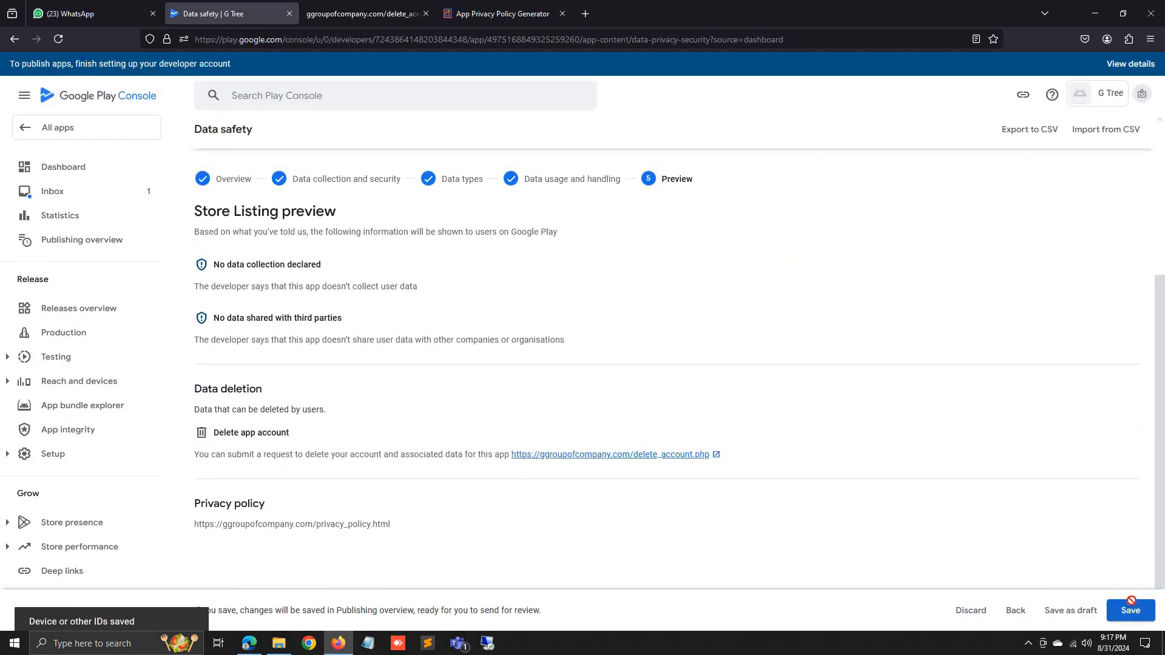
Save the completed Data safety form and return to the Dashboard.
{"action": "left_click", "coordinate": [1131, 610]}
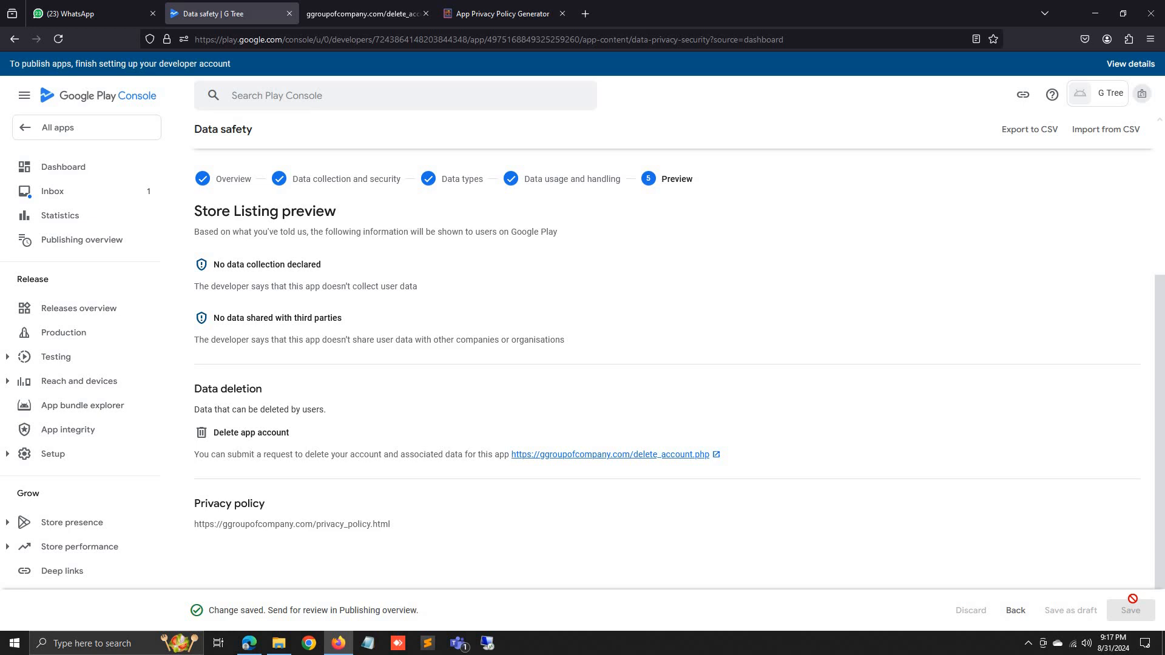
{"action": "scroll", "coordinate": [432, 263], "scroll_direction": "up", "scroll_amount": 5}
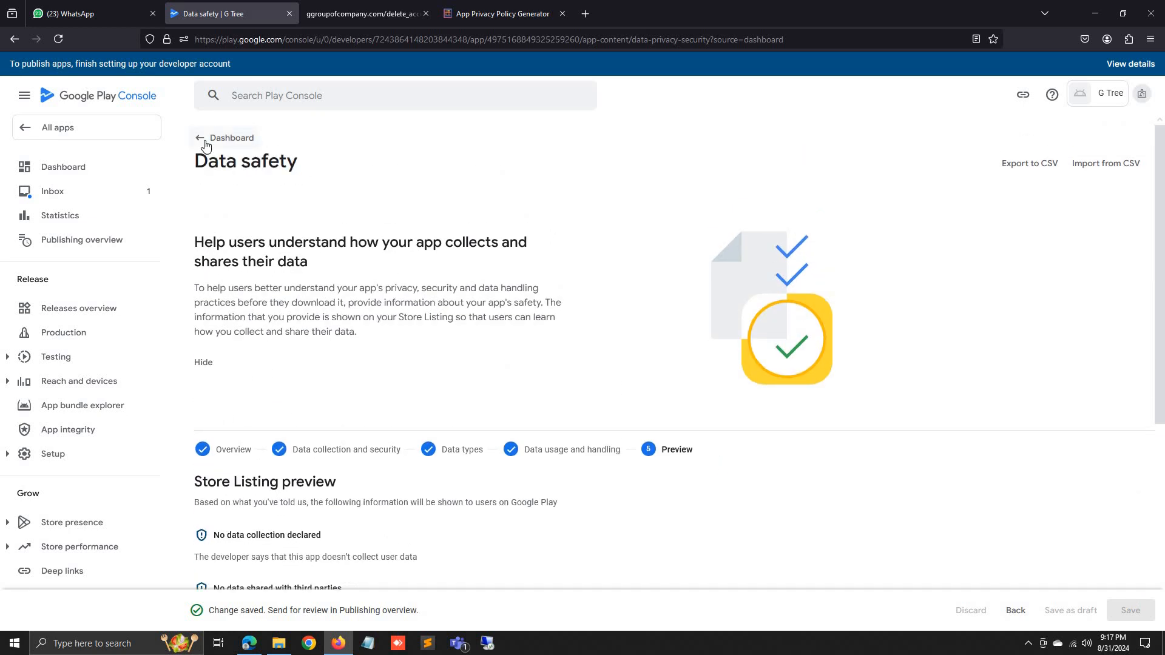
{"action": "left_click", "coordinate": [206, 143]}
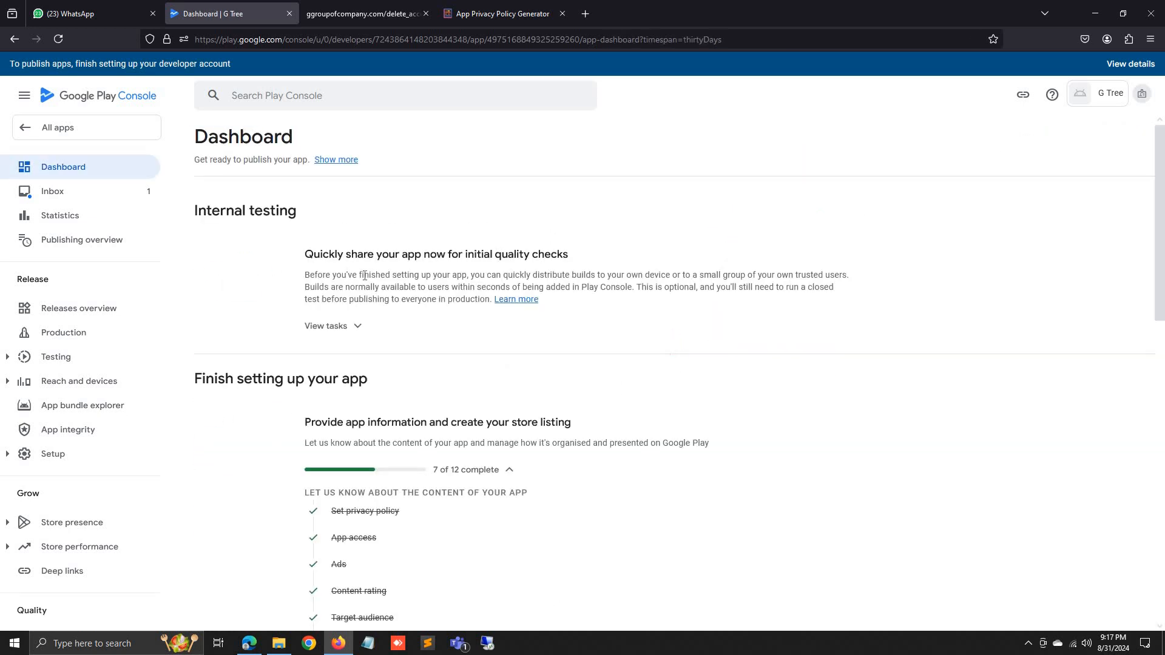
Declare in Government apps that G Tree is not a government app, then return to the Dashboard.
{"action": "scroll", "coordinate": [366, 276], "scroll_direction": "down", "scroll_amount": 5}
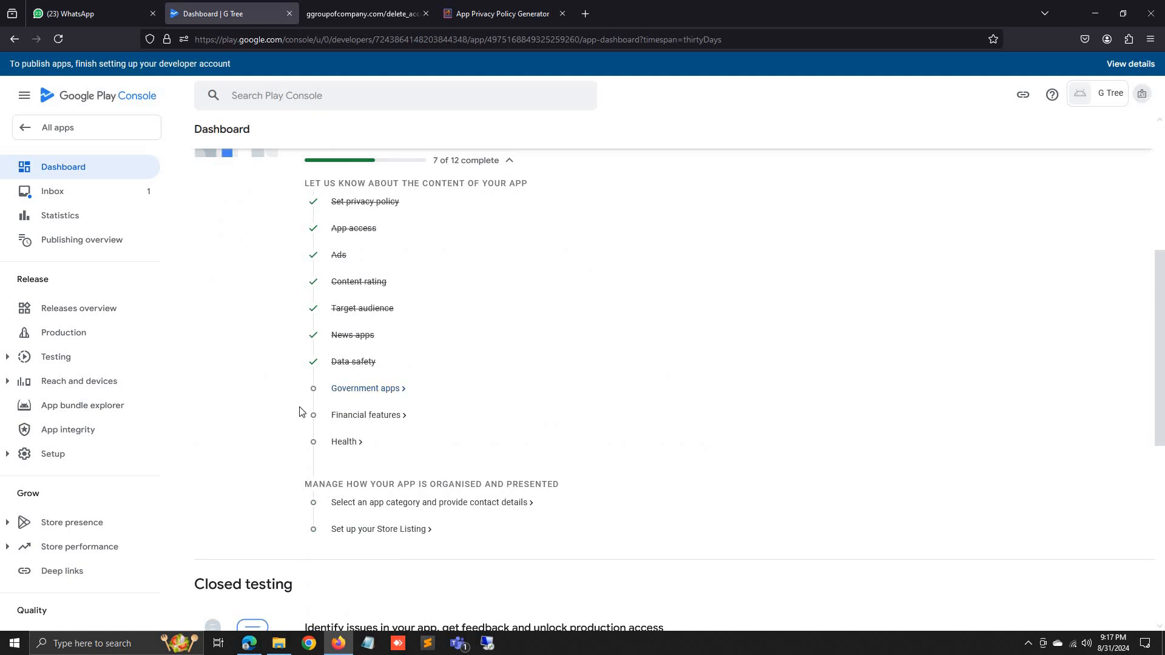
{"action": "left_click", "coordinate": [364, 389]}
{"action": "left_click", "coordinate": [201, 321]}
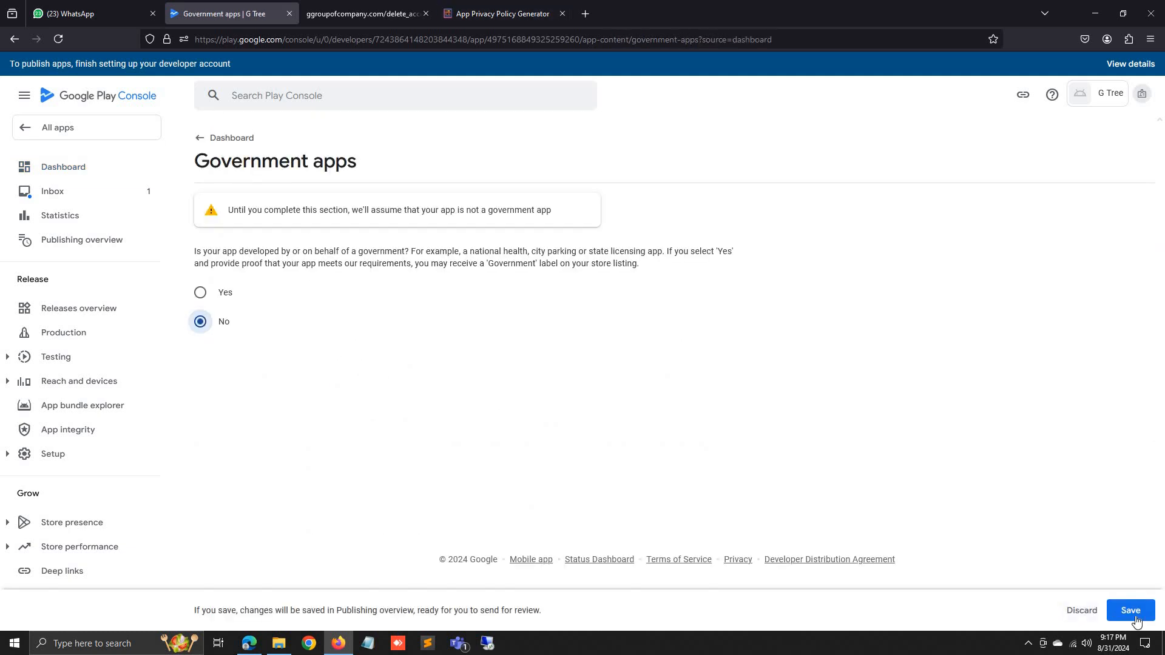
{"action": "left_click", "coordinate": [1132, 613]}
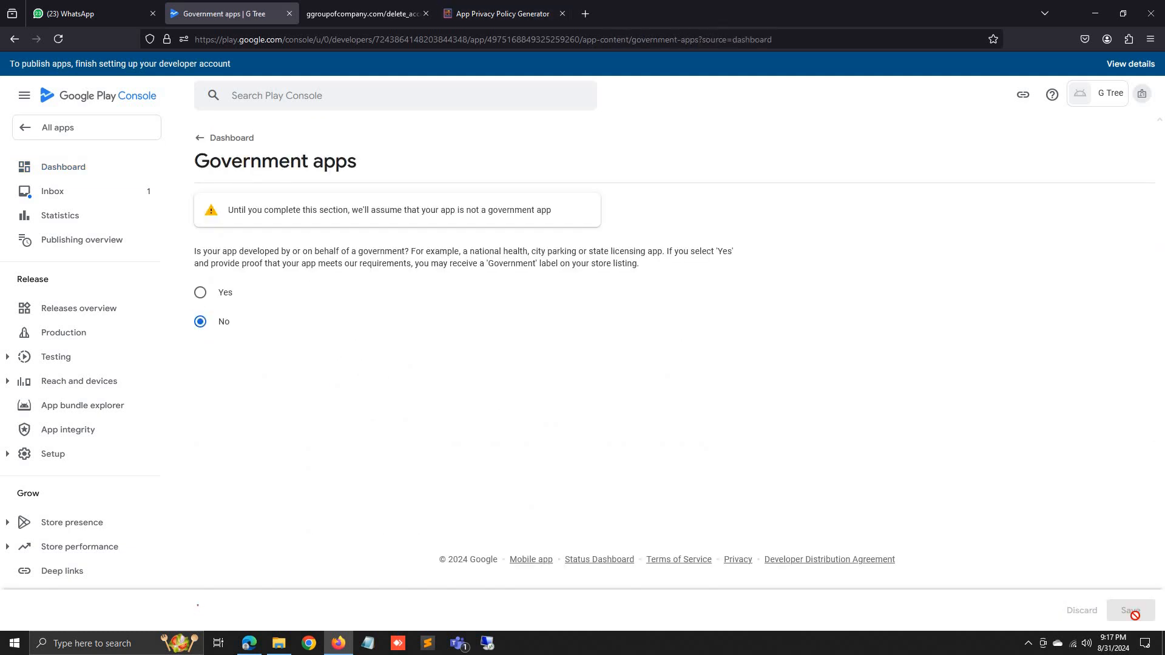
{"action": "left_click", "coordinate": [199, 144]}
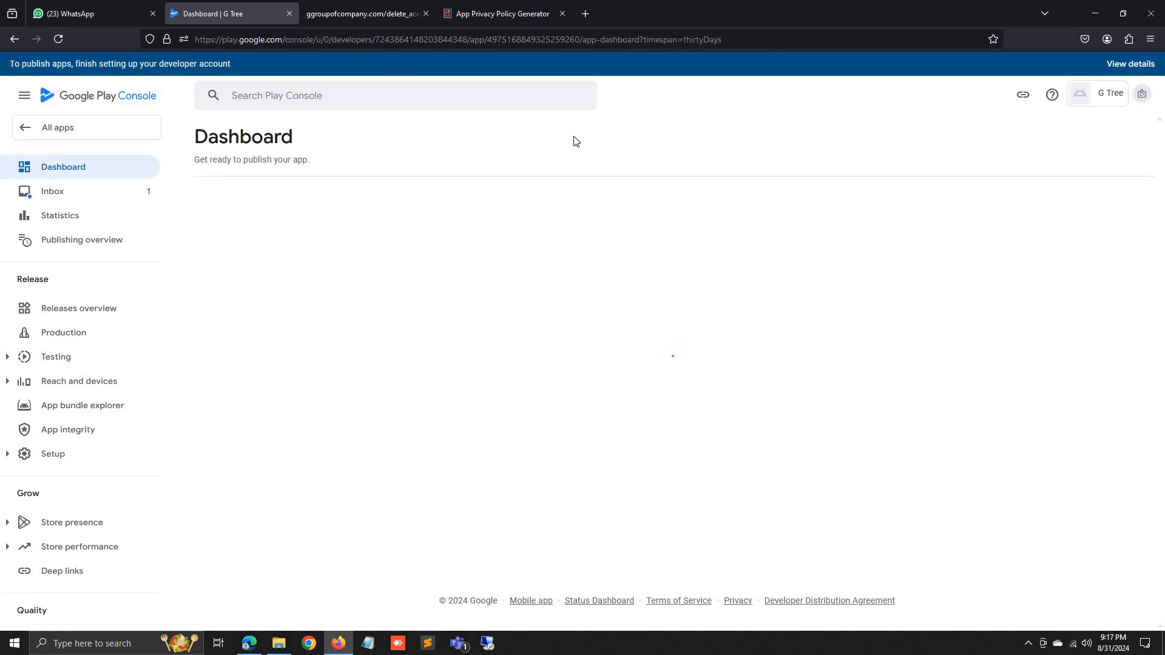
Declare 'My app doesn't provide any financial features' and save the Financial features declaration.
{"action": "scroll", "coordinate": [577, 297], "scroll_direction": "down", "scroll_amount": 6}
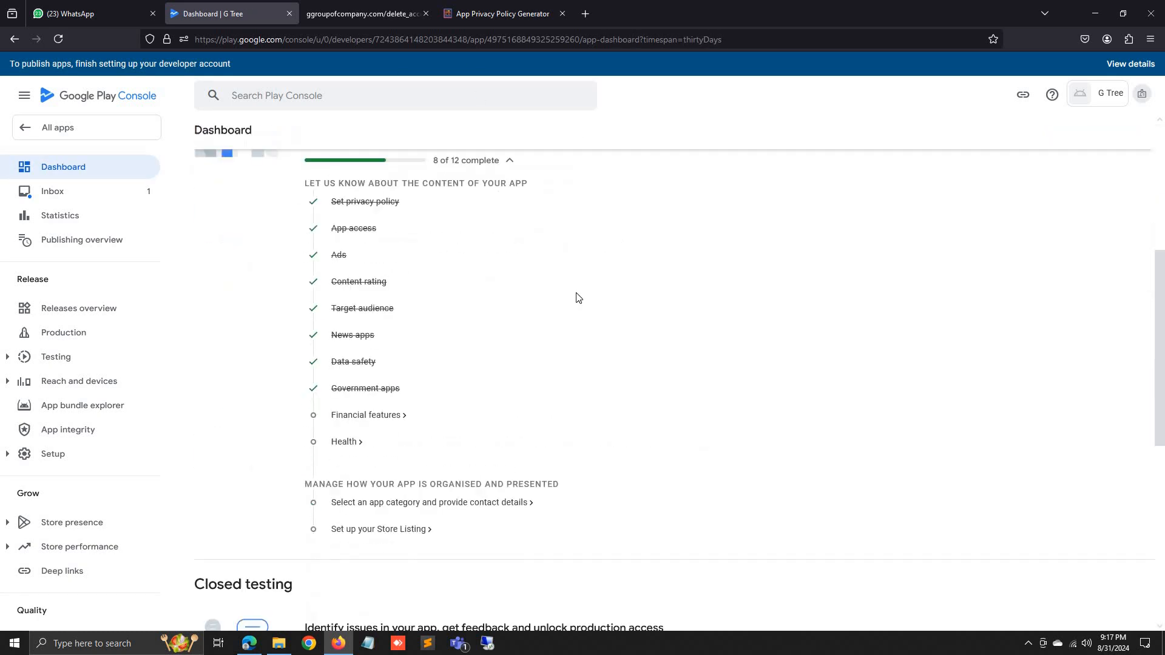
{"action": "left_click", "coordinate": [408, 418]}
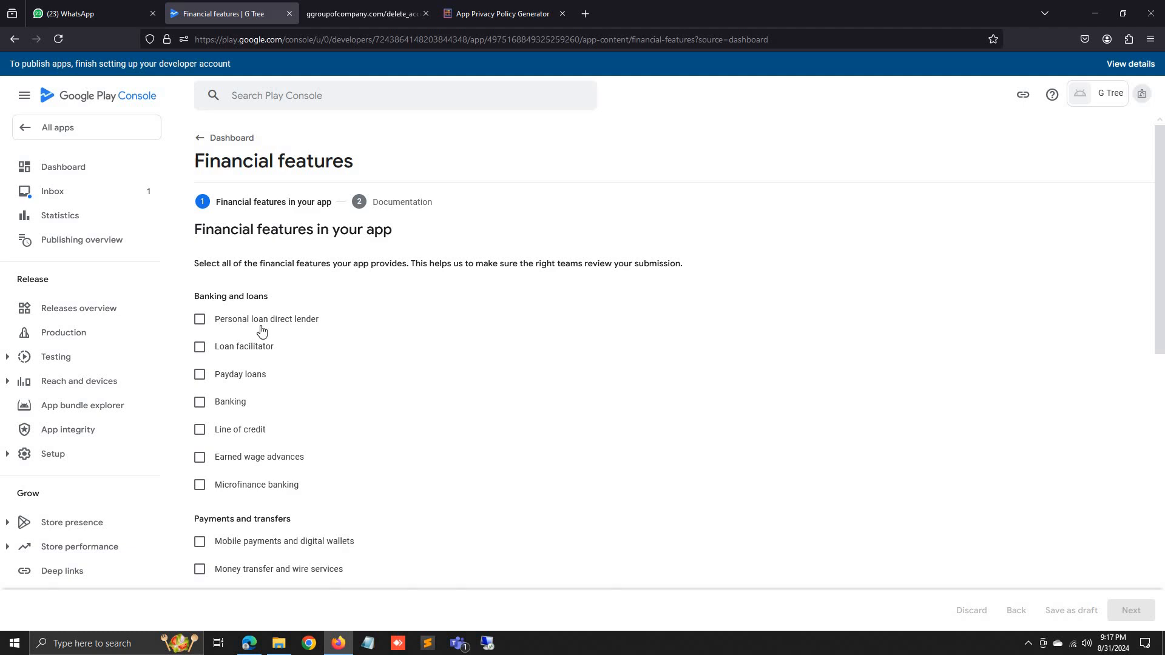
{"action": "scroll", "coordinate": [261, 331], "scroll_direction": "down", "scroll_amount": 9}
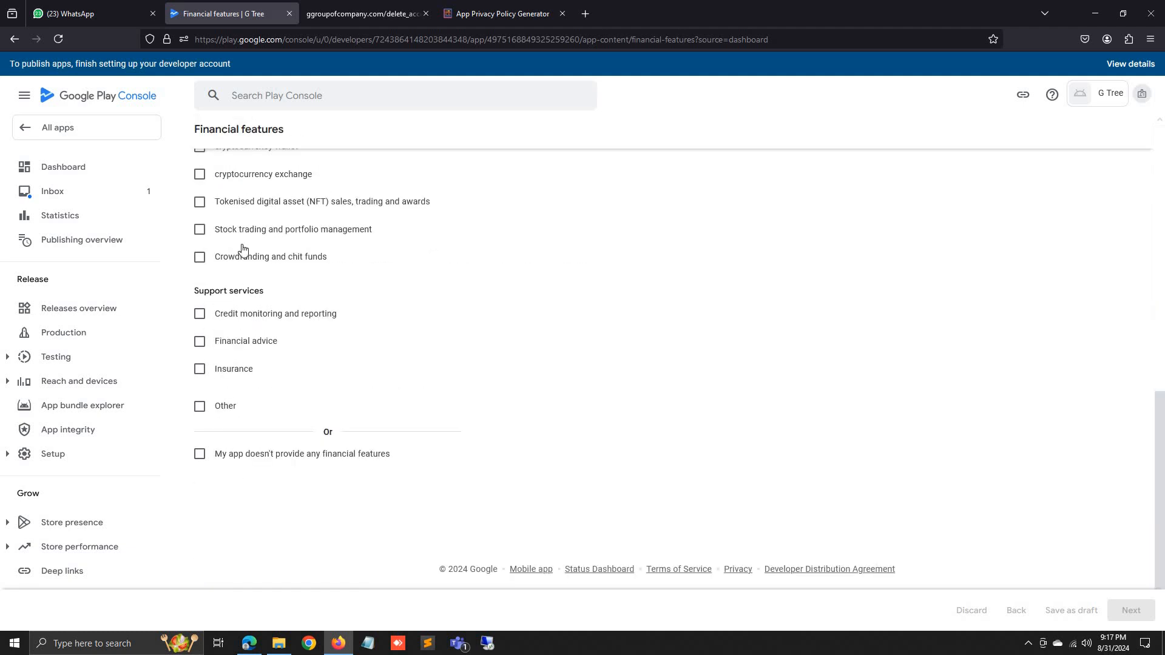
{"action": "left_click", "coordinate": [199, 454]}
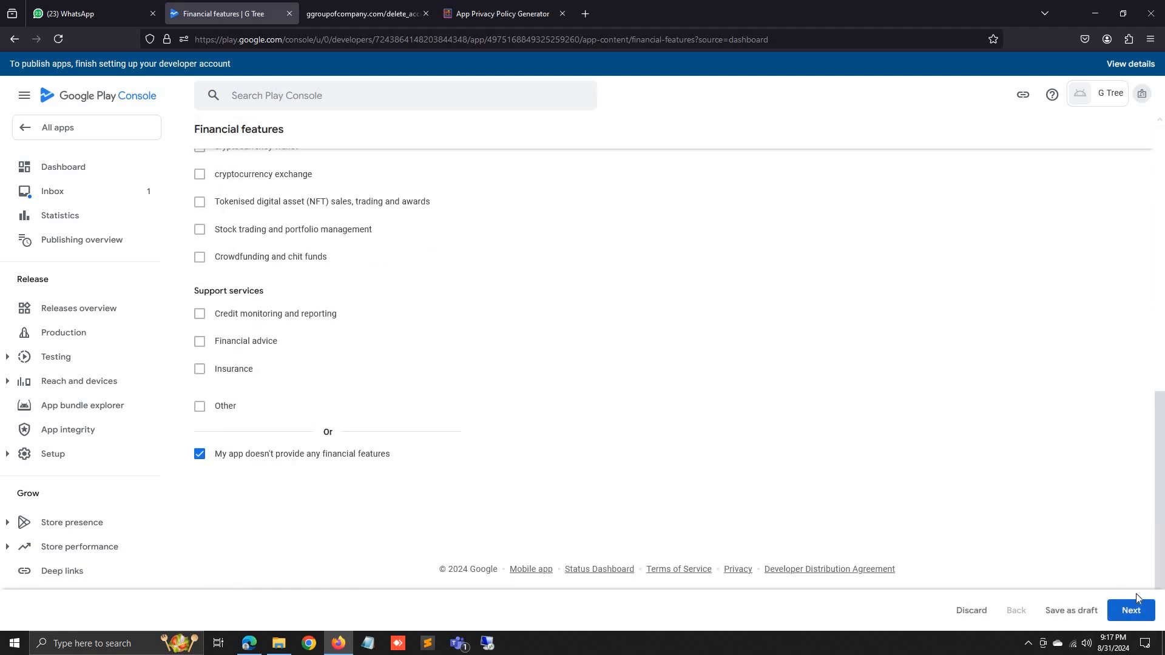
{"action": "left_click", "coordinate": [1131, 611]}
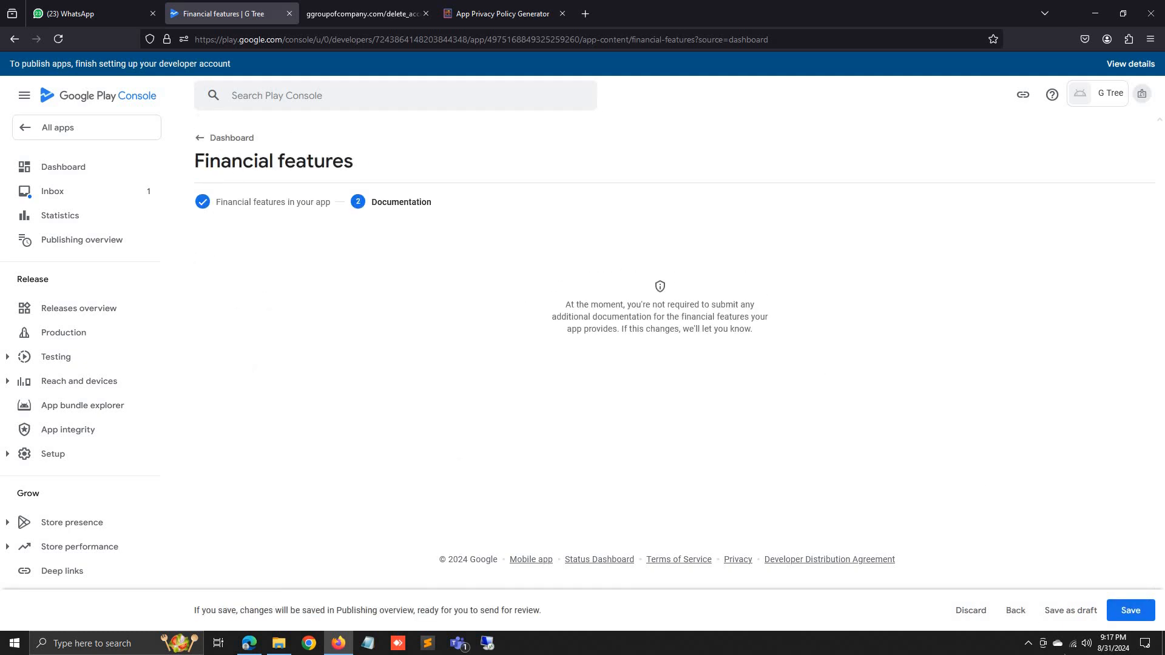
{"action": "left_click", "coordinate": [1131, 611]}
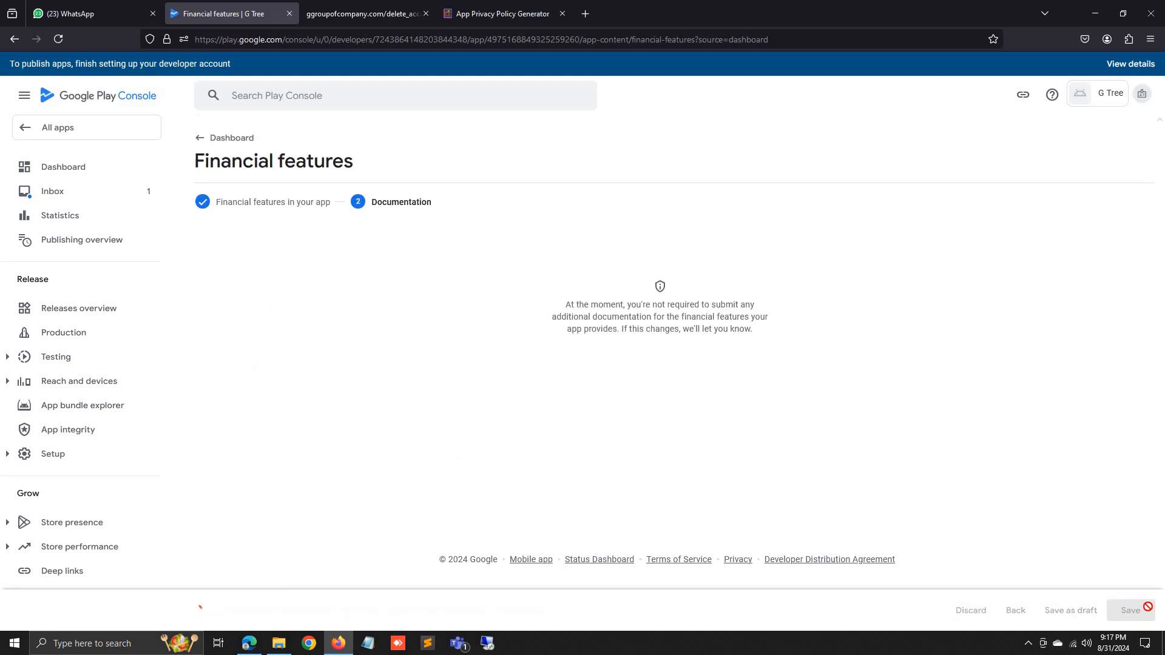
{"action": "left_click", "coordinate": [200, 147]}
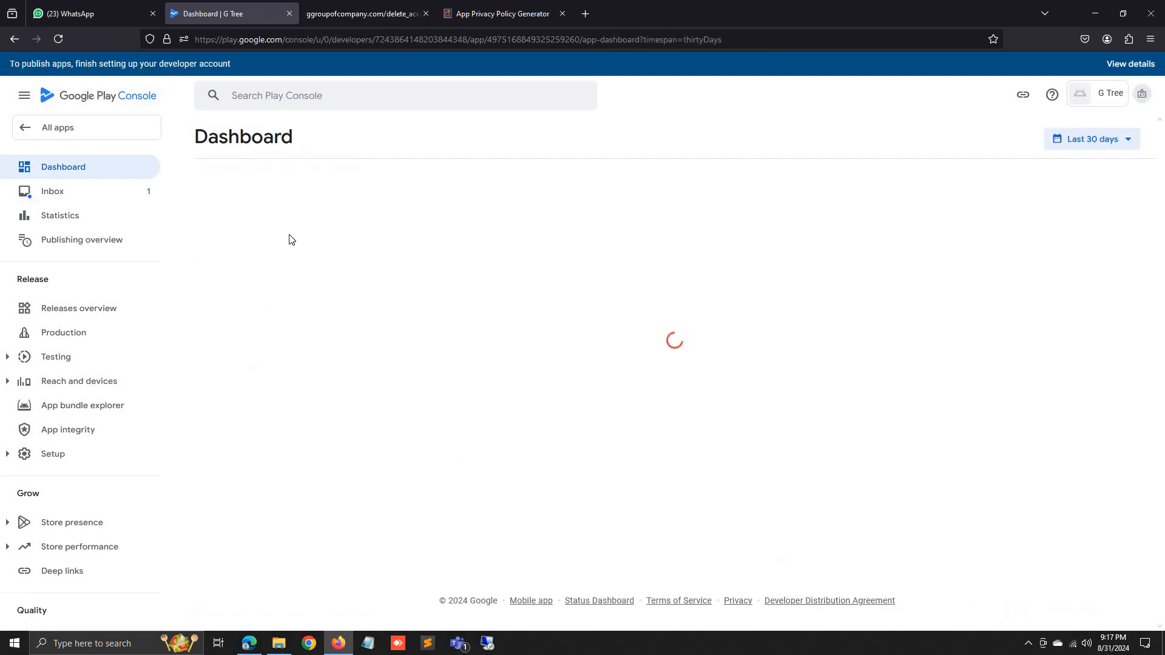
Declare that the app has no health features and save the Health apps declaration.
{"action": "scroll", "coordinate": [378, 355], "scroll_direction": "down", "scroll_amount": 3}
{"action": "scroll", "coordinate": [364, 340], "scroll_direction": "down", "scroll_amount": 4}
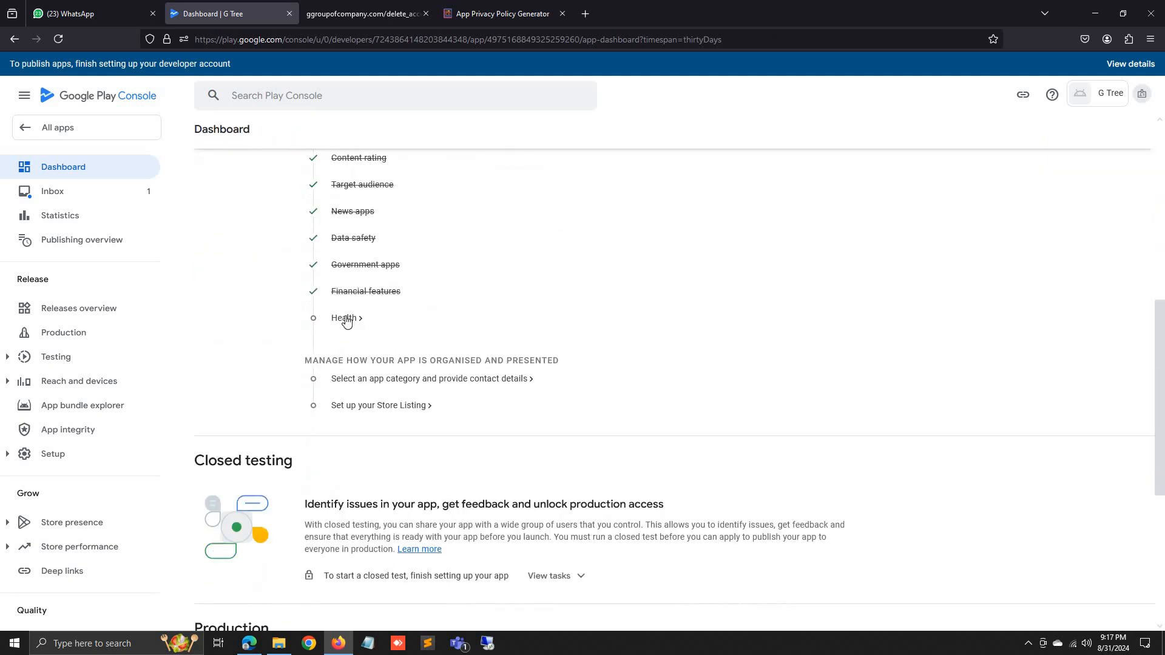
{"action": "left_click", "coordinate": [346, 319]}
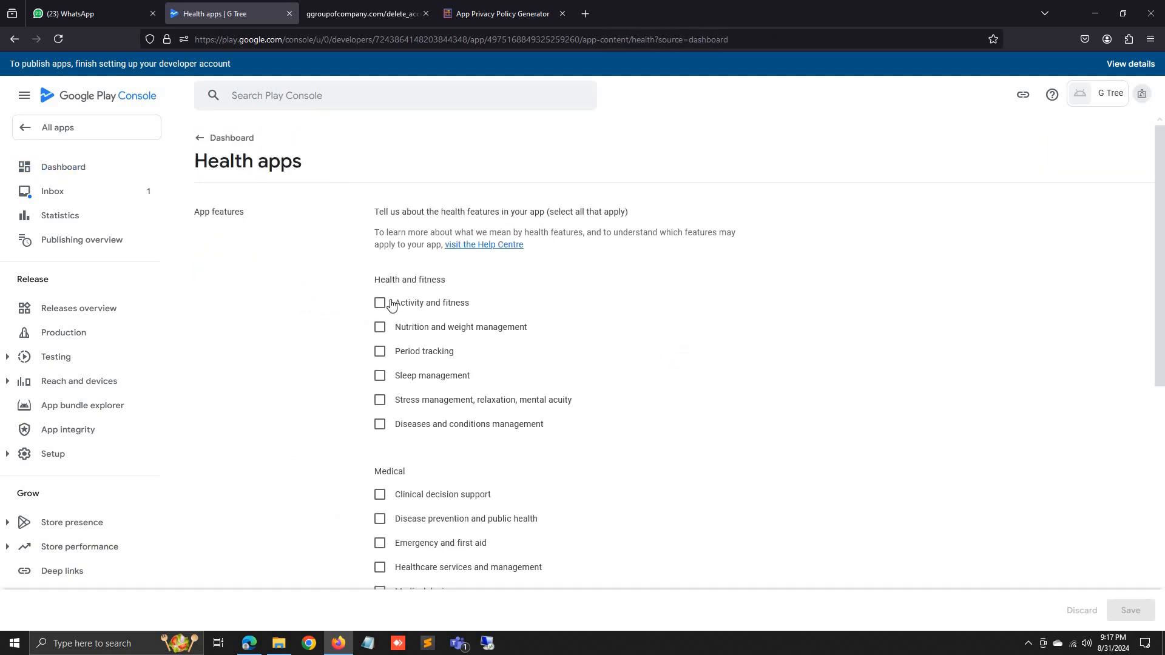
{"action": "scroll", "coordinate": [403, 443], "scroll_direction": "down", "scroll_amount": 7}
{"action": "left_click", "coordinate": [415, 484]}
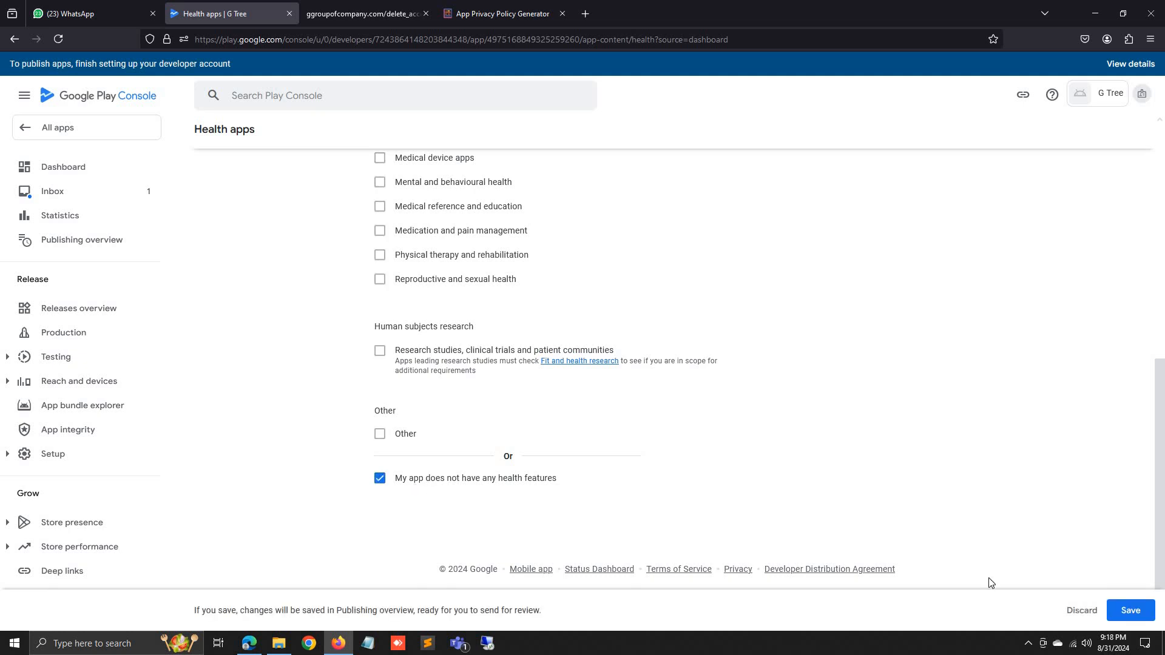
{"action": "left_click", "coordinate": [1131, 610]}
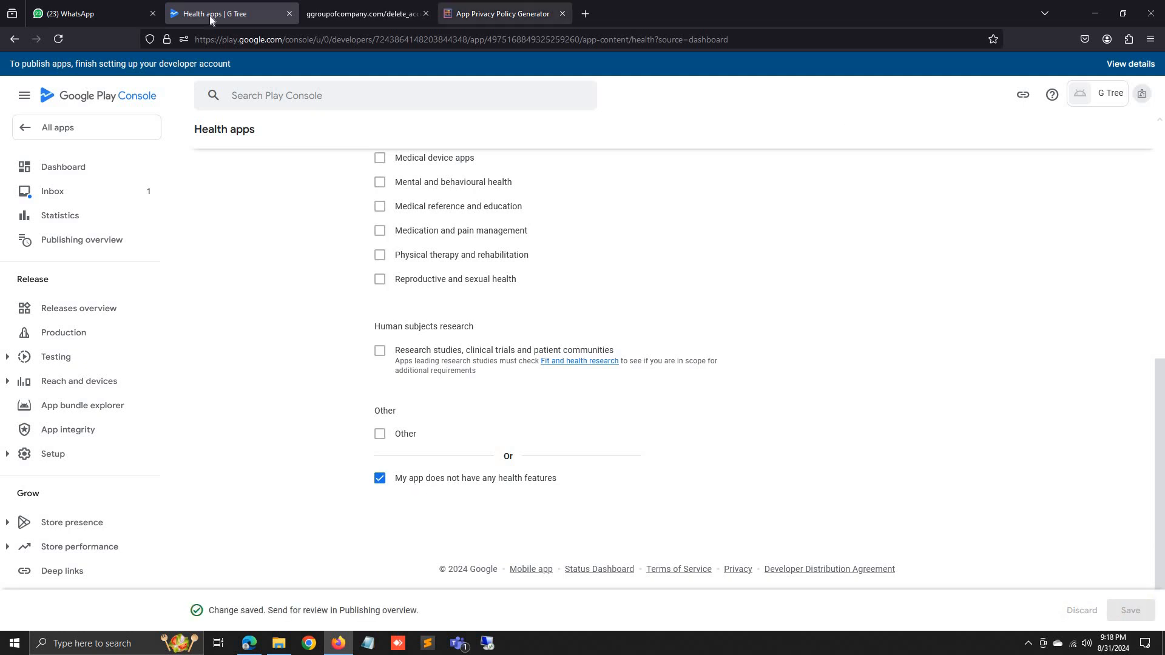
{"action": "scroll", "coordinate": [304, 244], "scroll_direction": "up", "scroll_amount": 7}
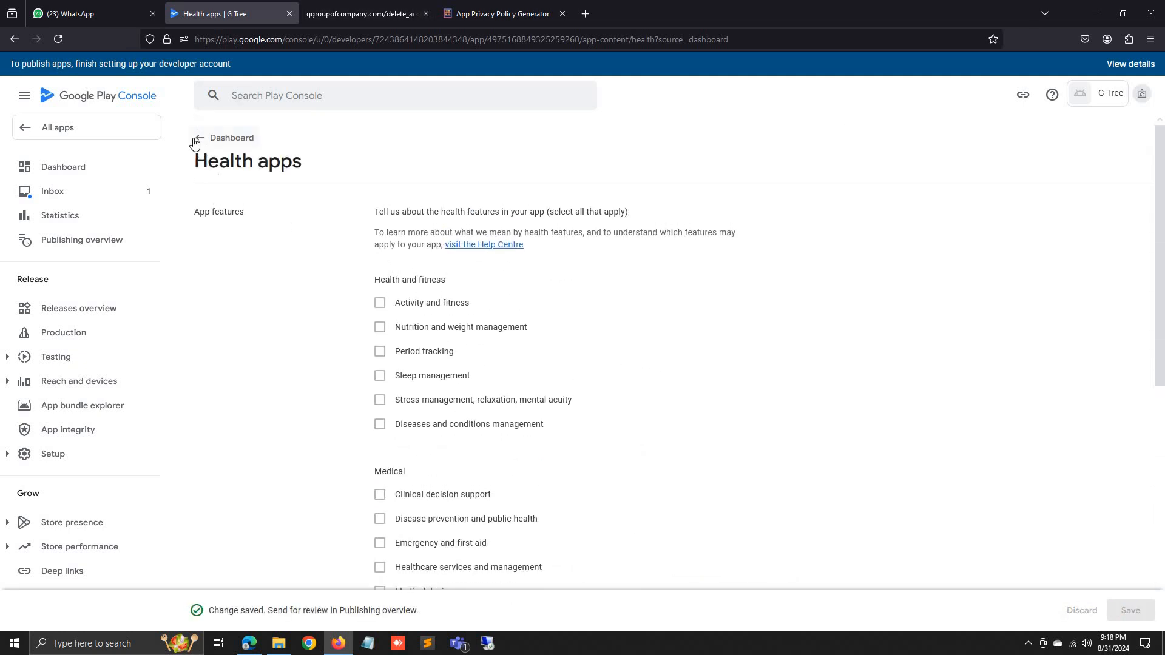
{"action": "left_click", "coordinate": [201, 142]}
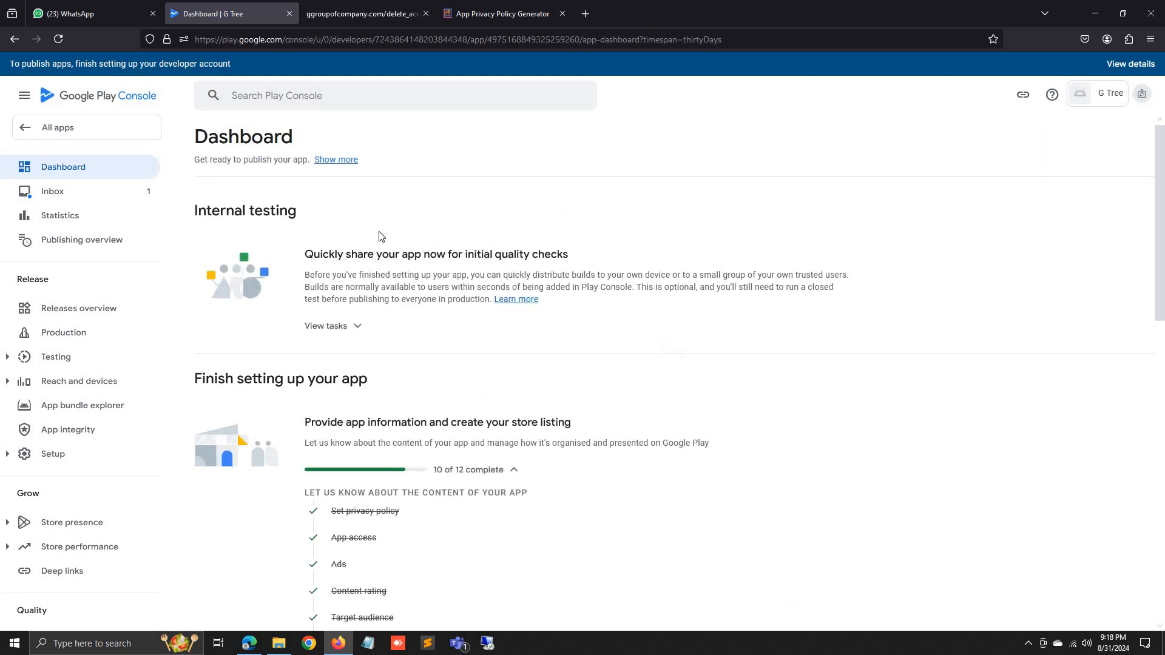
{"action": "scroll", "coordinate": [398, 291], "scroll_direction": "down", "scroll_amount": 7}
{"action": "left_click", "coordinate": [409, 260]}
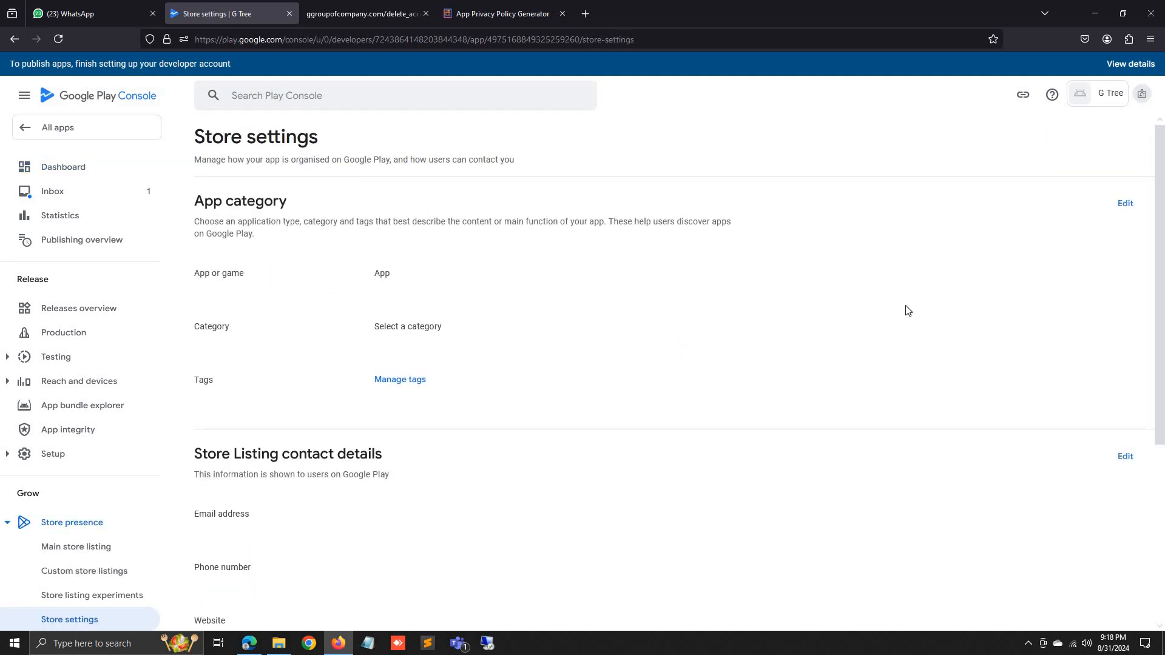
Choose Business from the App category dropdown and save it.
{"action": "left_click", "coordinate": [1125, 205]}
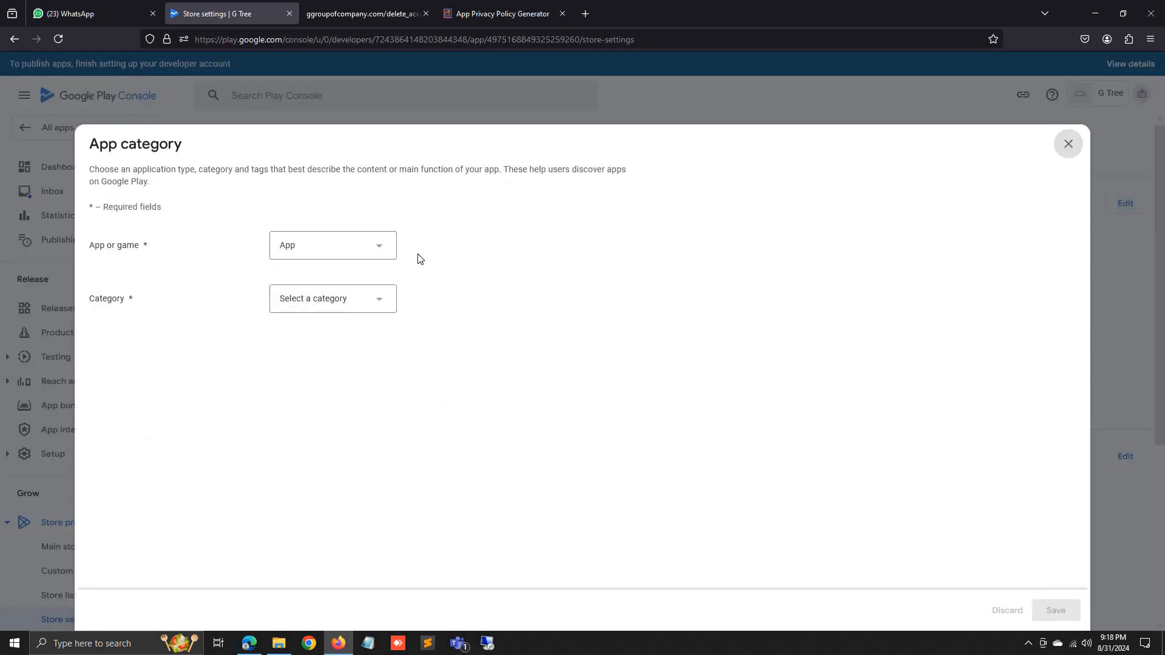
{"action": "left_click", "coordinate": [337, 308]}
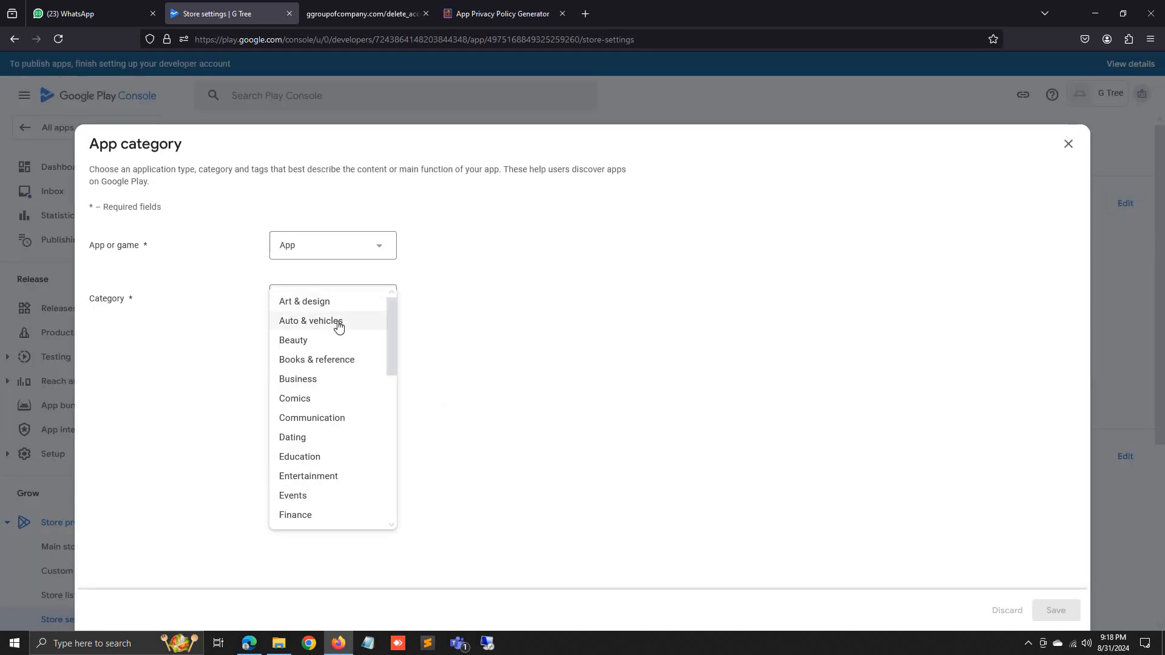
{"action": "scroll", "coordinate": [338, 329], "scroll_direction": "down", "scroll_amount": 5}
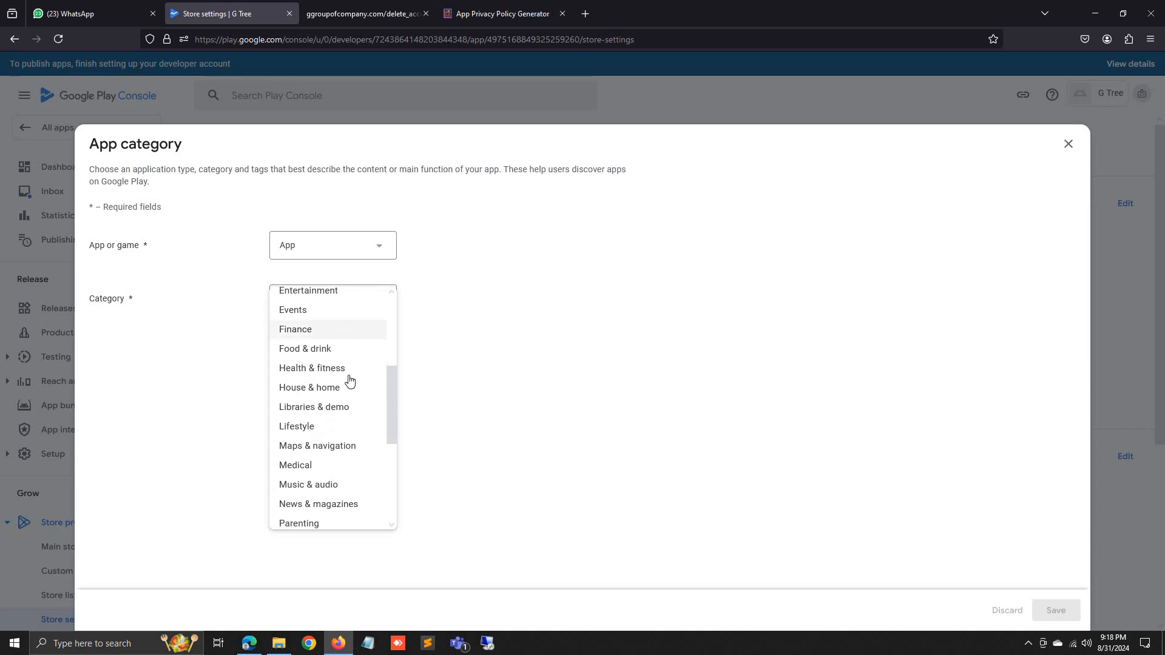
{"action": "scroll", "coordinate": [350, 407], "scroll_direction": "down", "scroll_amount": 6}
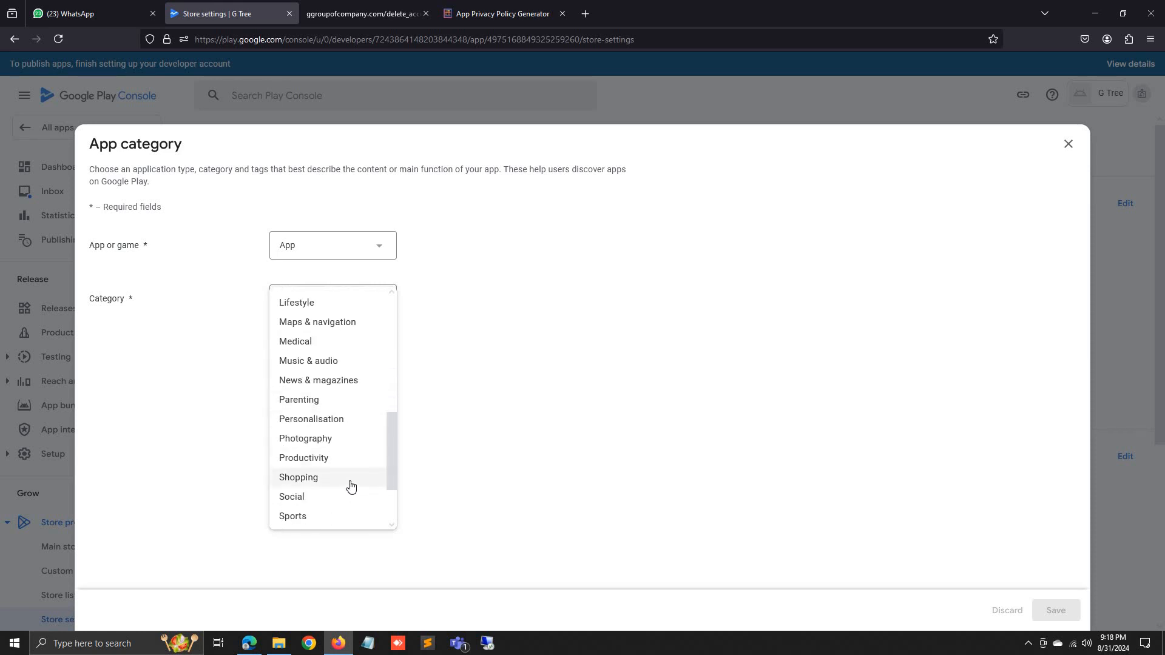
{"action": "scroll", "coordinate": [343, 489], "scroll_direction": "down", "scroll_amount": 1}
{"action": "scroll", "coordinate": [341, 475], "scroll_direction": "up", "scroll_amount": 10}
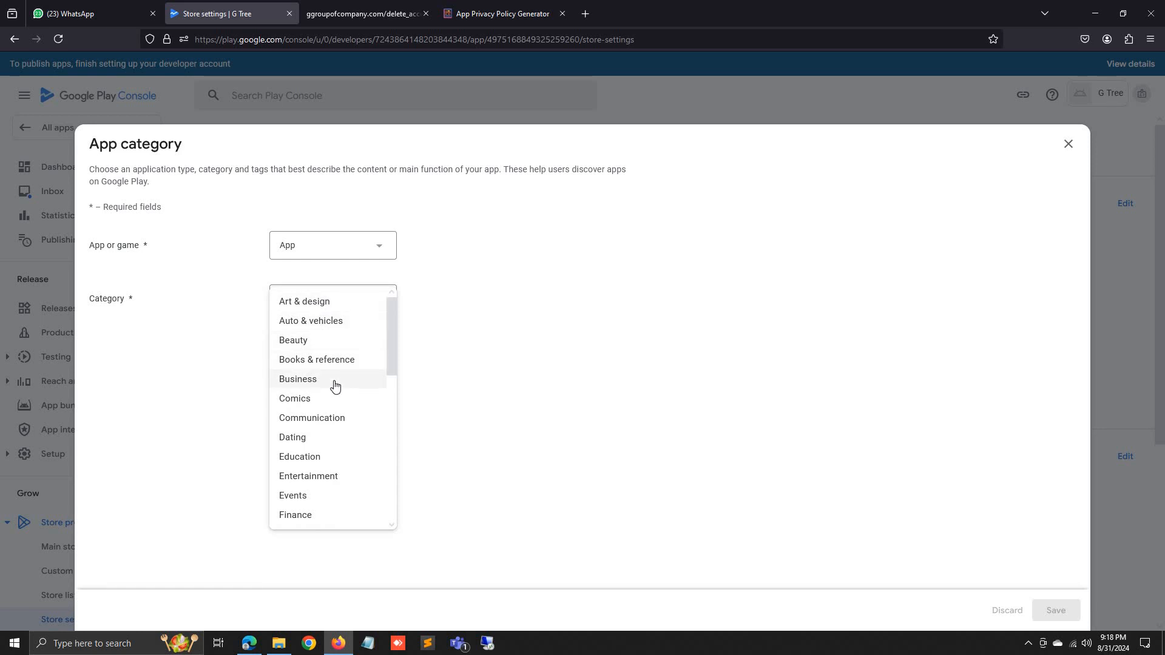
{"action": "left_click", "coordinate": [333, 380]}
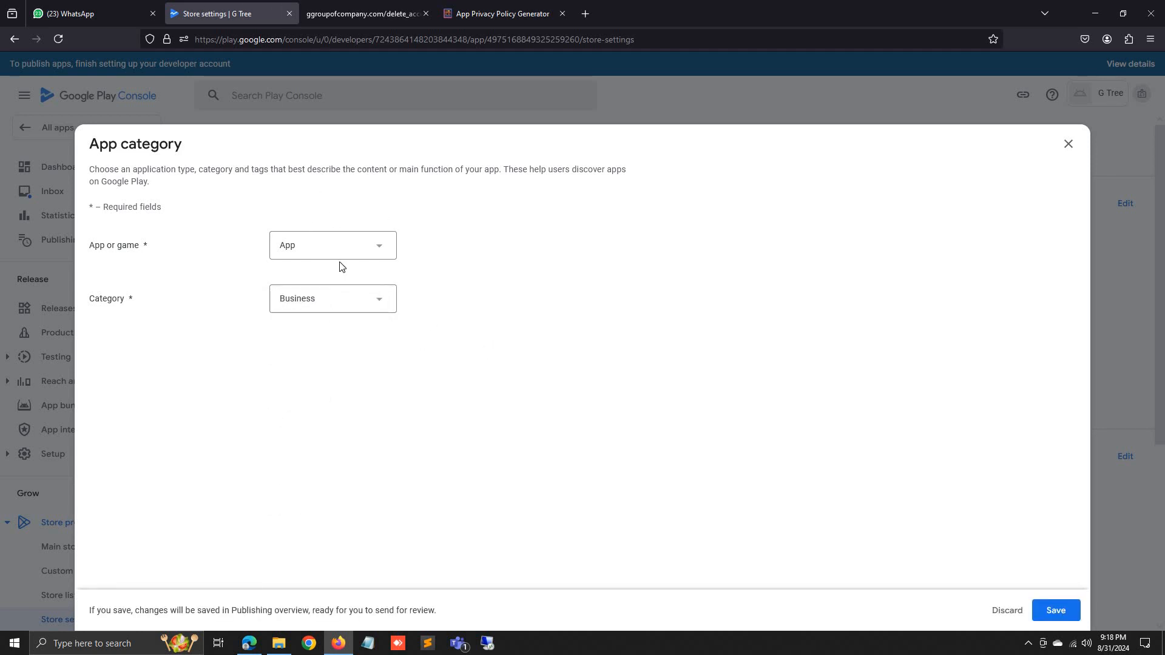
{"action": "left_click", "coordinate": [1062, 617]}
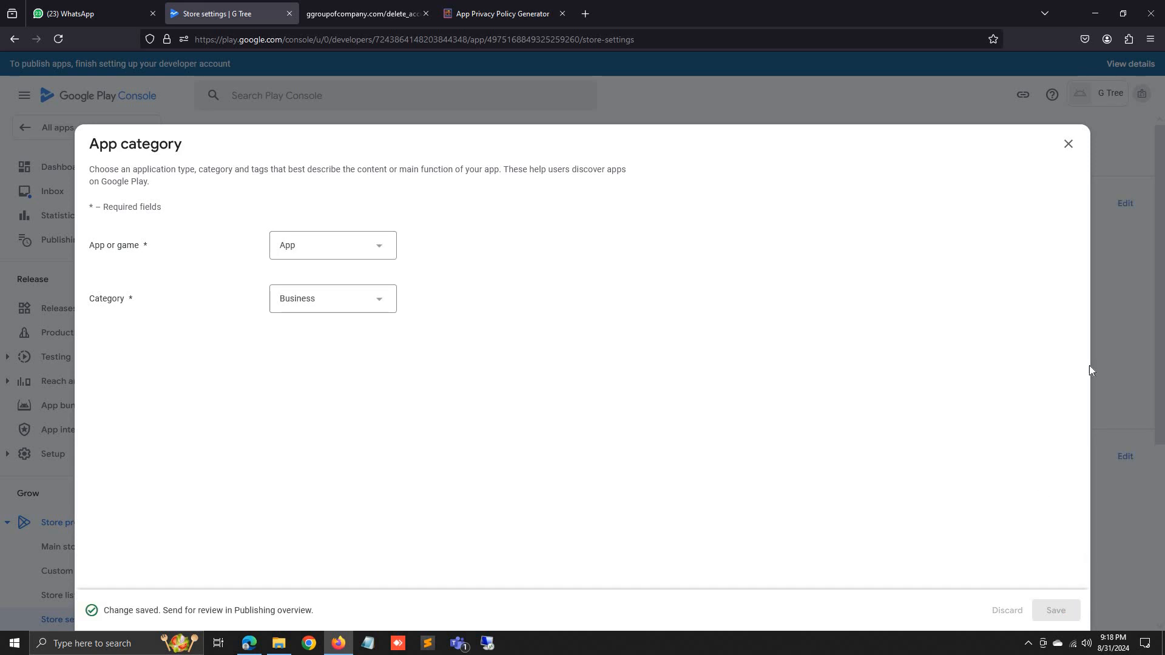
{"action": "left_click", "coordinate": [1068, 144]}
Enter the developer's contact e-mail in Store Listing contact details and save, leaving phone and website empty.
{"action": "scroll", "coordinate": [450, 440], "scroll_direction": "down", "scroll_amount": 2}
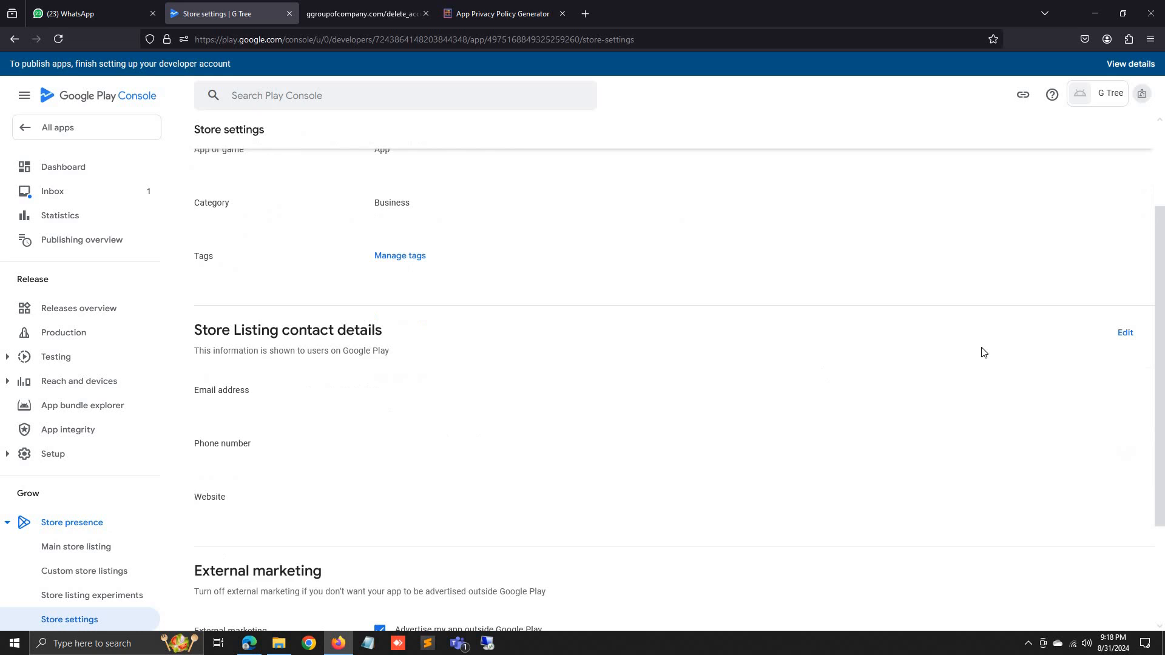
{"action": "left_click", "coordinate": [1123, 333]}
{"action": "left_click", "coordinate": [398, 239]}
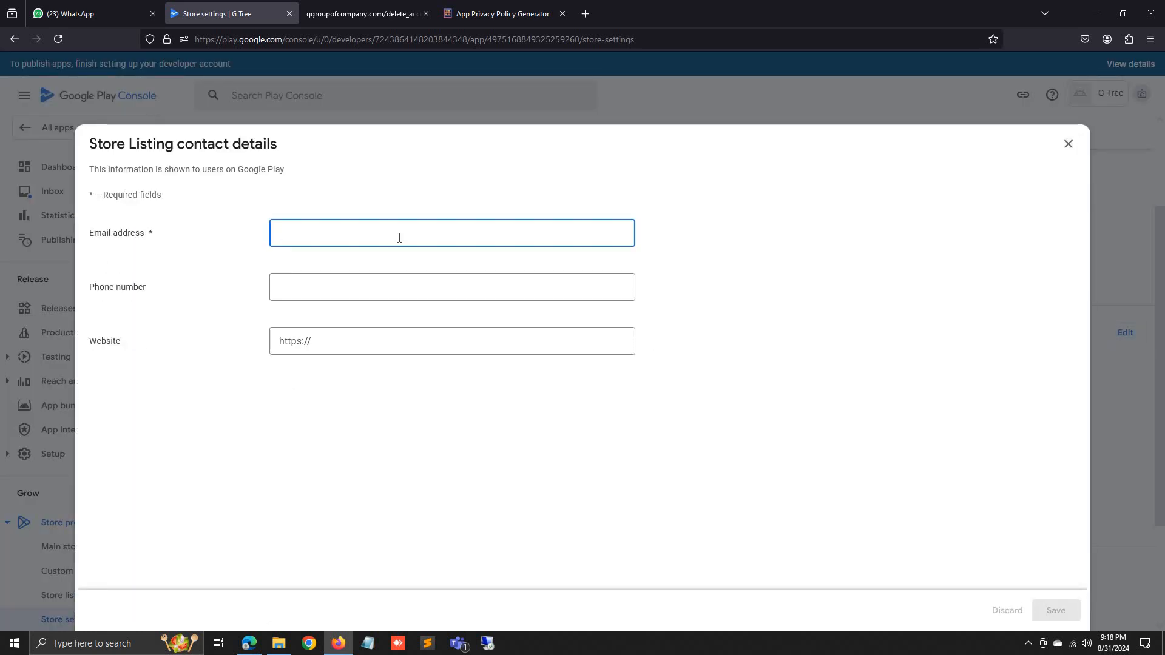
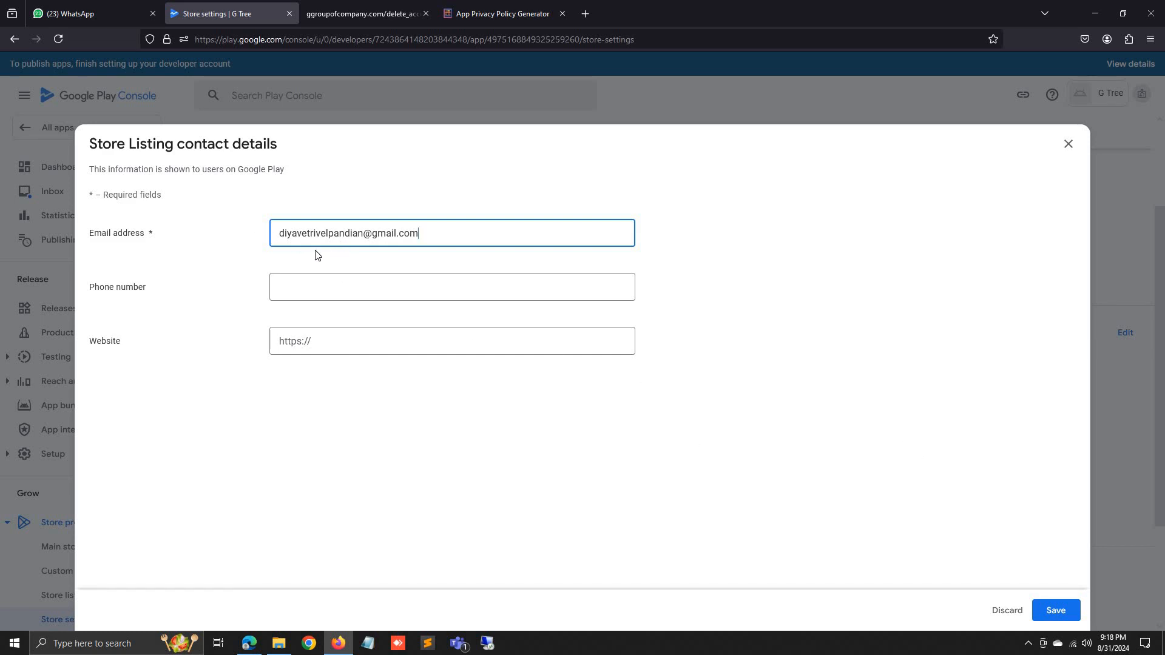
{"action": "left_click", "coordinate": [1055, 612]}
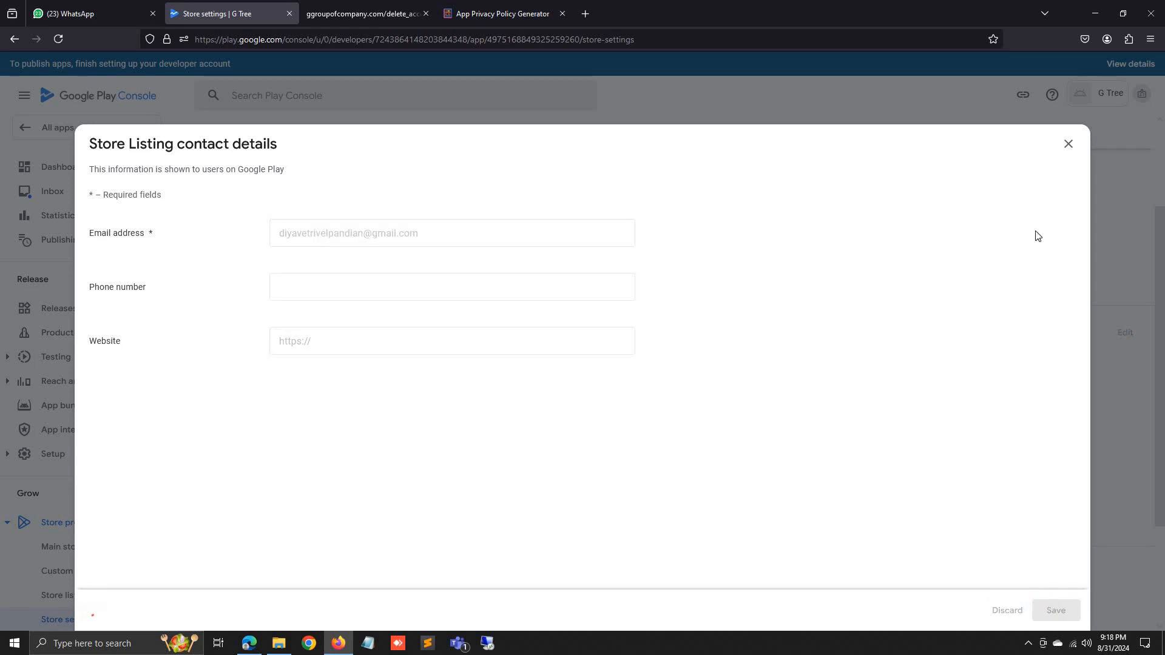
{"action": "left_click", "coordinate": [1068, 144]}
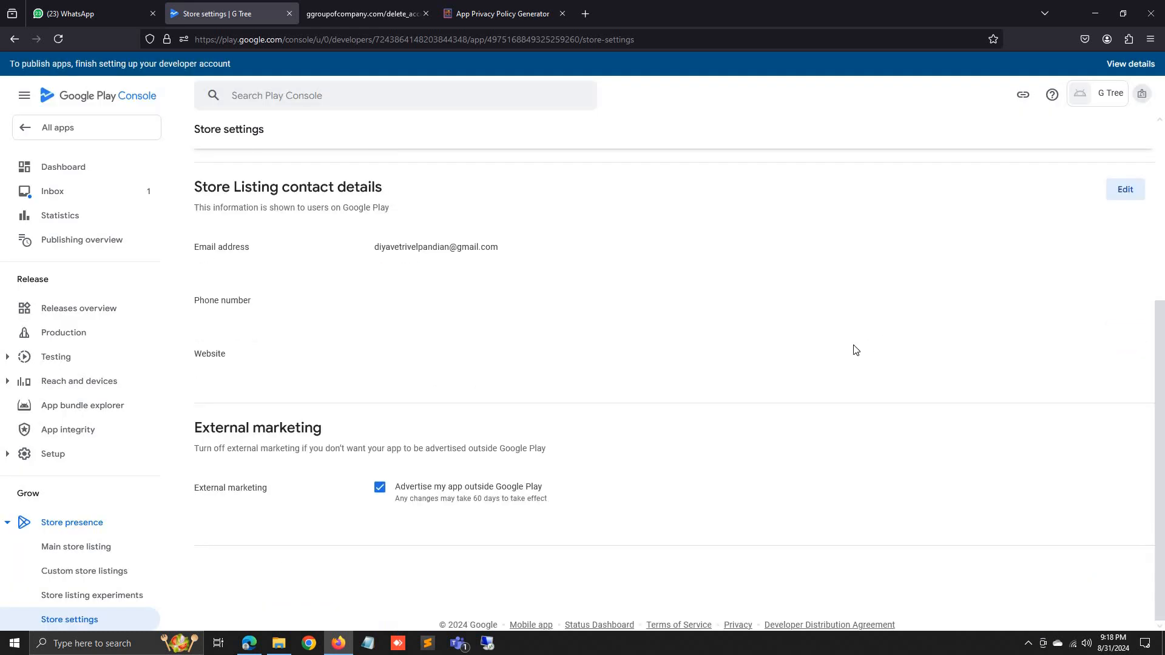
{"action": "scroll", "coordinate": [228, 152], "scroll_direction": "up", "scroll_amount": 5}
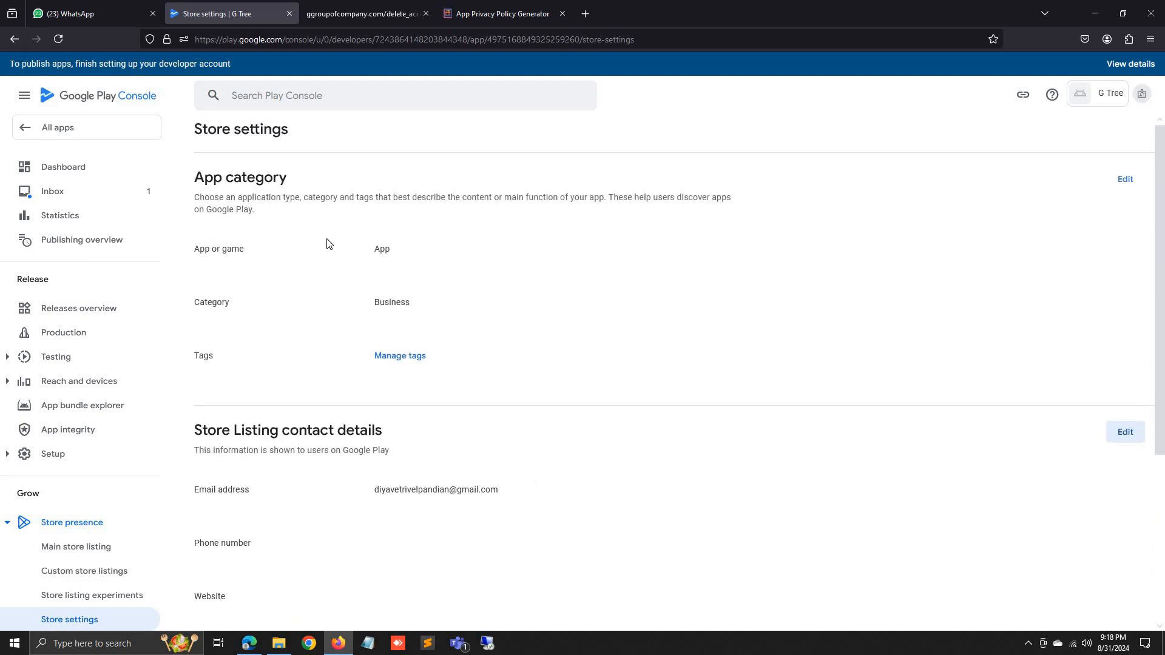
From the Dashboard, open 'Set up your Store Listing' and go to the Short description field.
{"action": "left_click", "coordinate": [11, 39]}
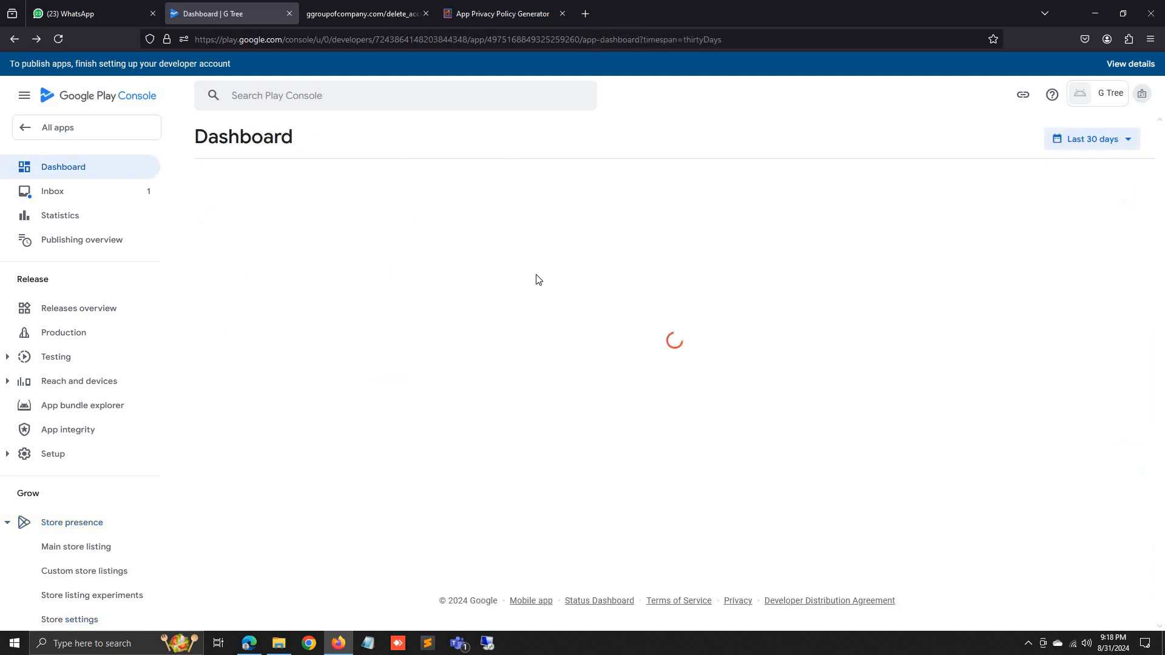
{"action": "scroll", "coordinate": [537, 279], "scroll_direction": "down", "scroll_amount": 5}
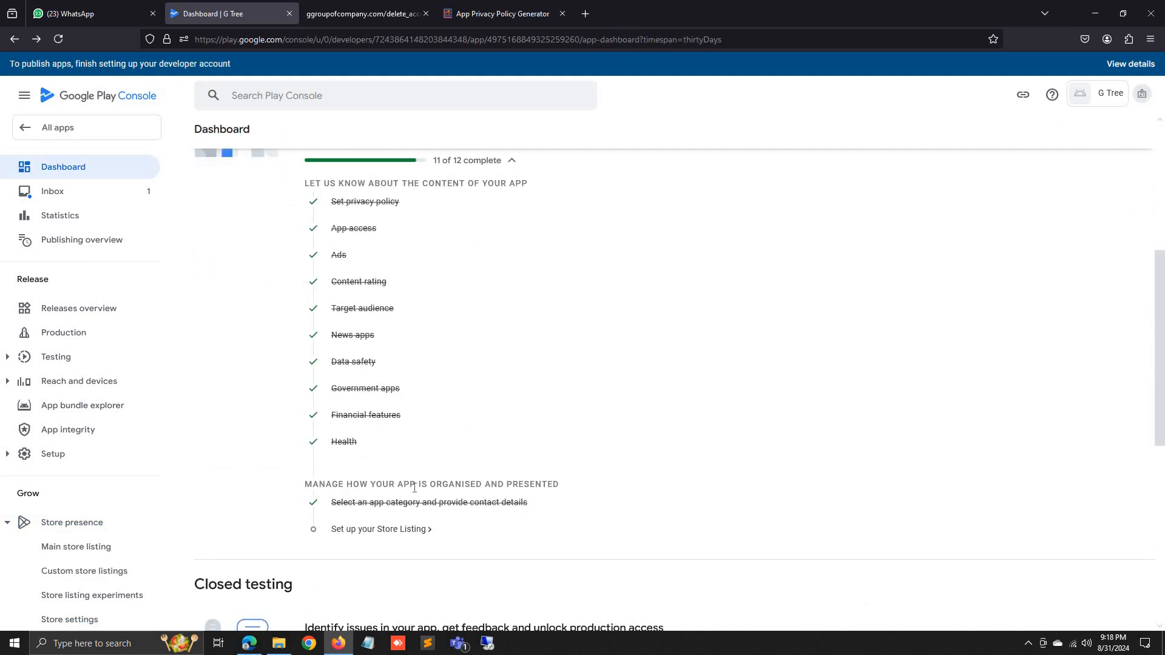
{"action": "left_click", "coordinate": [462, 529]}
{"action": "scroll", "coordinate": [463, 418], "scroll_direction": "down", "scroll_amount": 3}
{"action": "scroll", "coordinate": [434, 364], "scroll_direction": "down", "scroll_amount": 5}
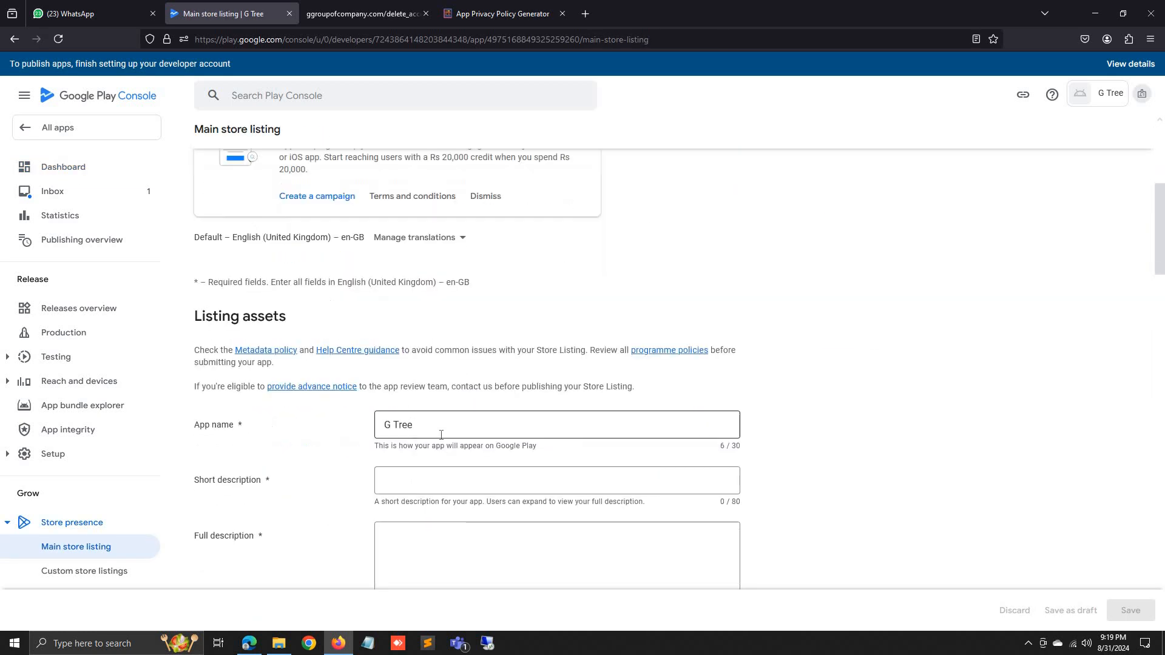
{"action": "left_click", "coordinate": [455, 287]}
{"action": "left_click", "coordinate": [781, 278]}
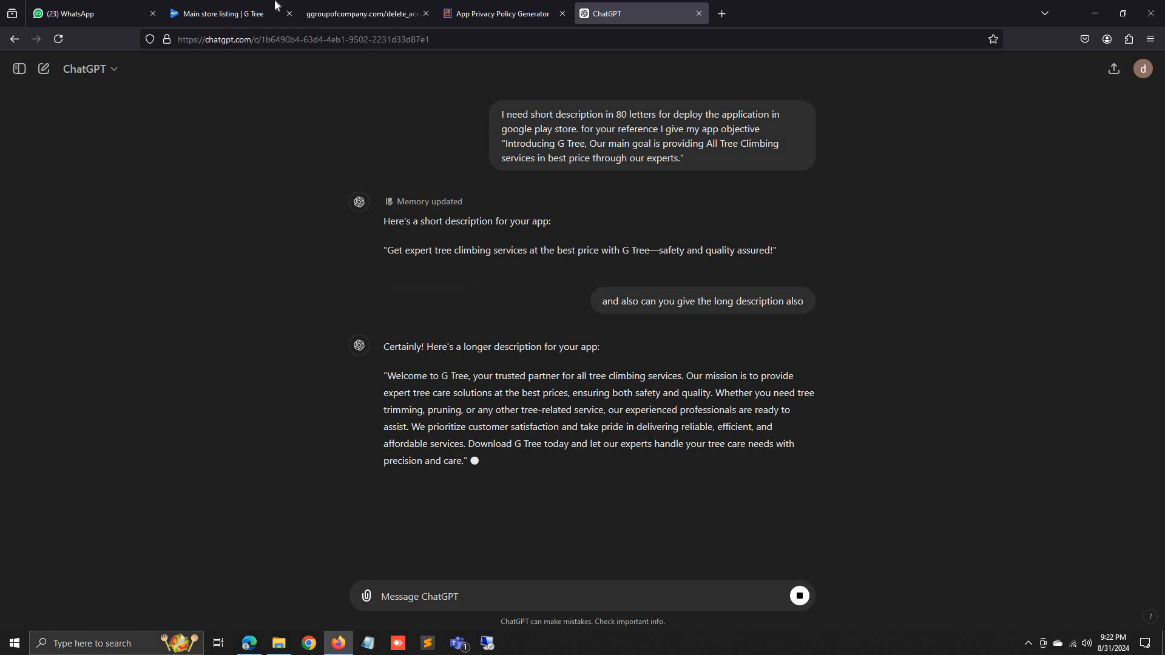
Copy ChatGPT's suggested short description and put the caret in the store listing's Short description field.
{"action": "left_click", "coordinate": [239, 8]}
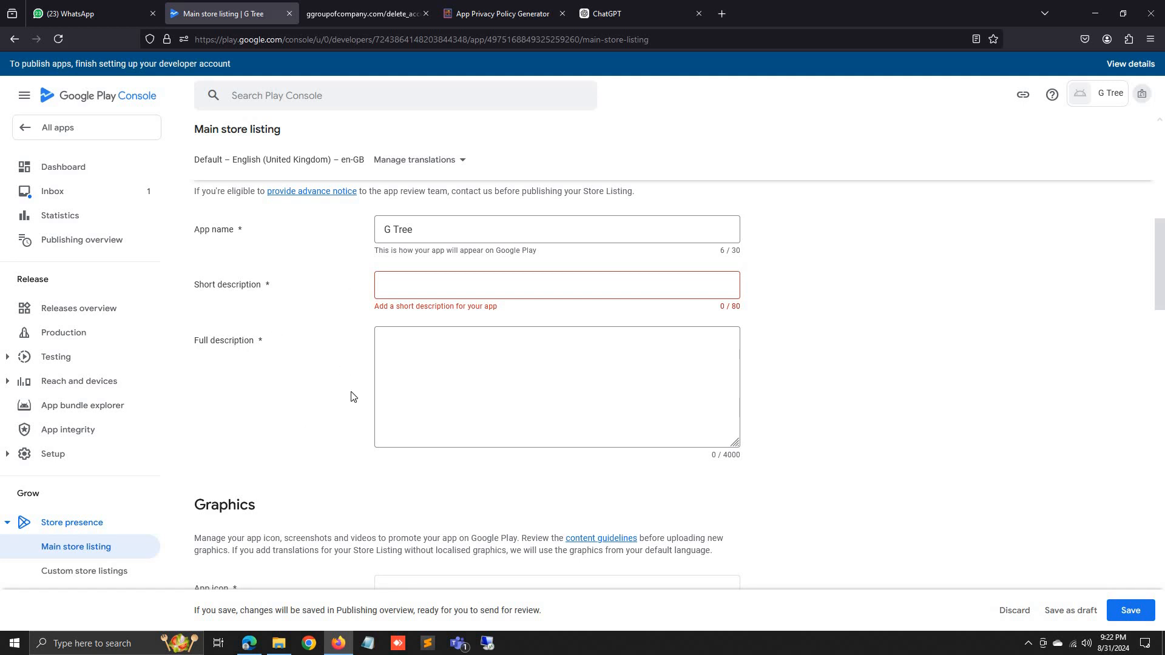
{"action": "left_click", "coordinate": [618, 7]}
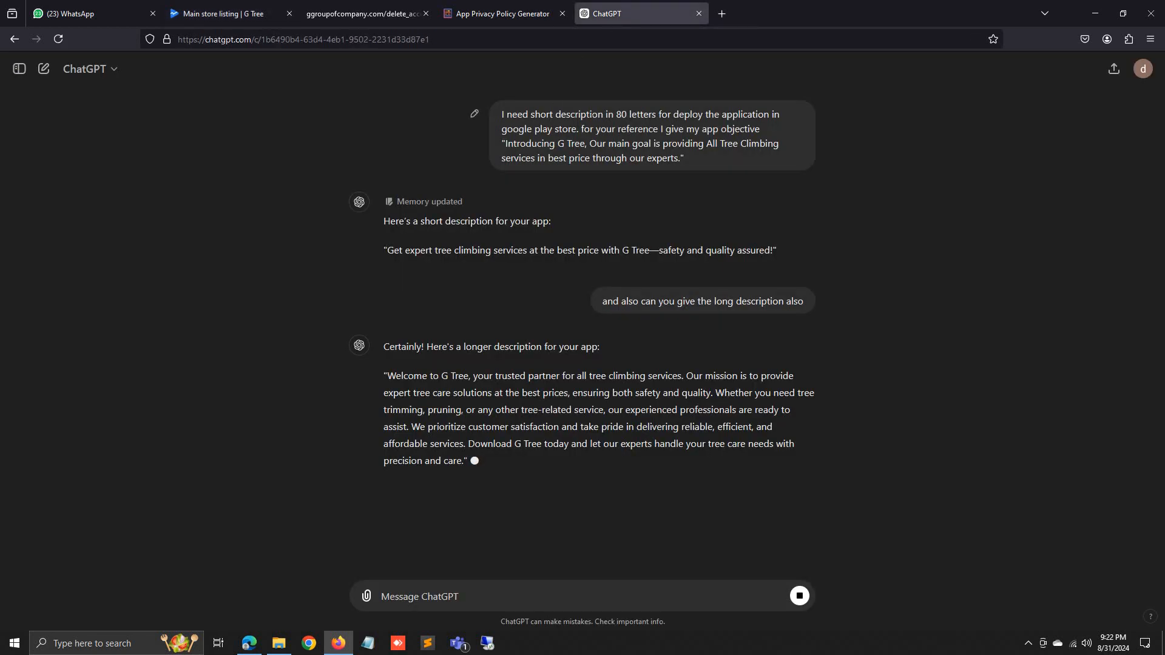
{"action": "double_click", "coordinate": [618, 114]}
{"action": "left_click", "coordinate": [605, 144]}
{"action": "left_click_drag", "start_coordinate": [506, 143], "coordinate": [656, 158]}
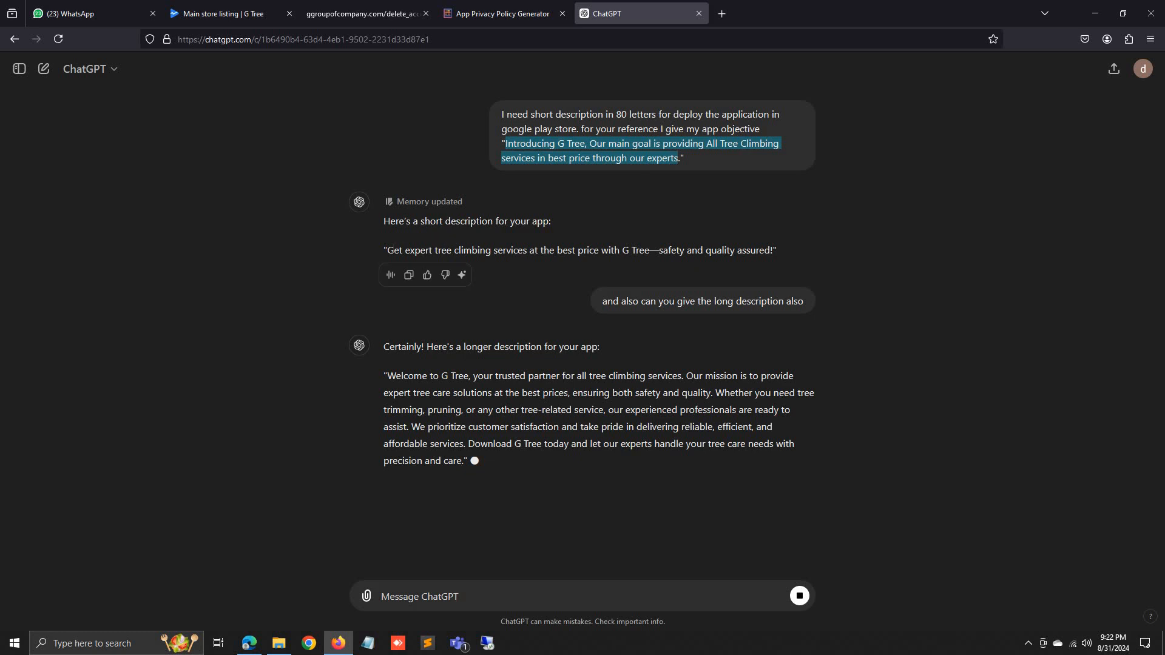
{"action": "left_click_drag", "start_coordinate": [384, 251], "coordinate": [462, 250]}
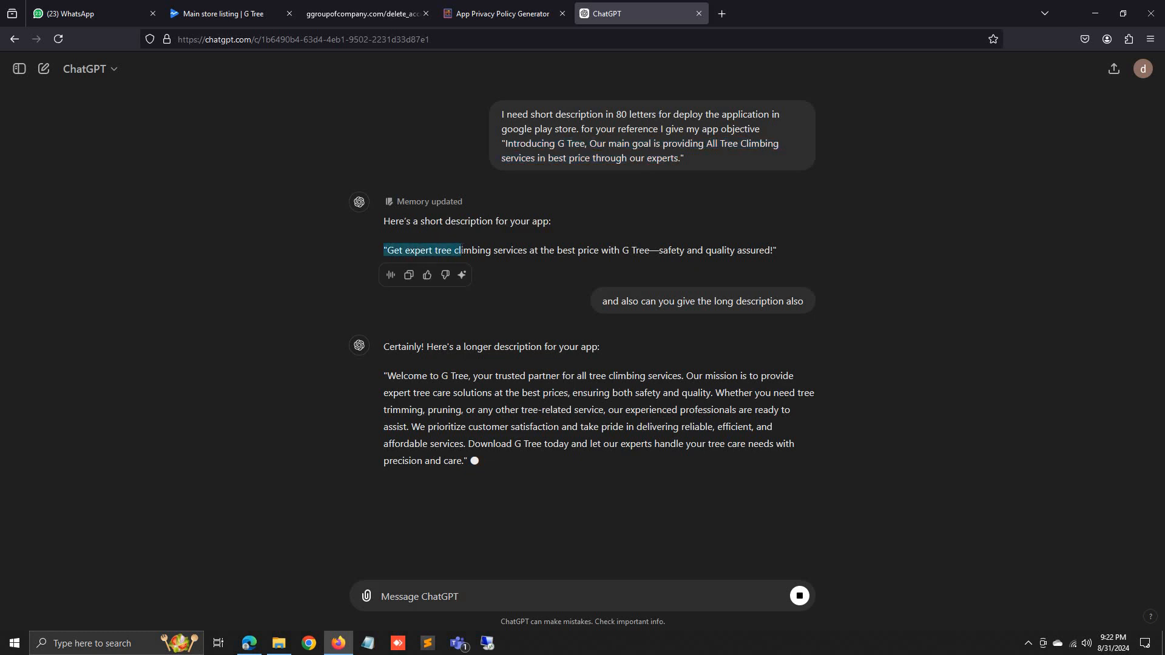
{"action": "left_click", "coordinate": [400, 230]}
{"action": "left_click_drag", "start_coordinate": [386, 251], "coordinate": [768, 258]}
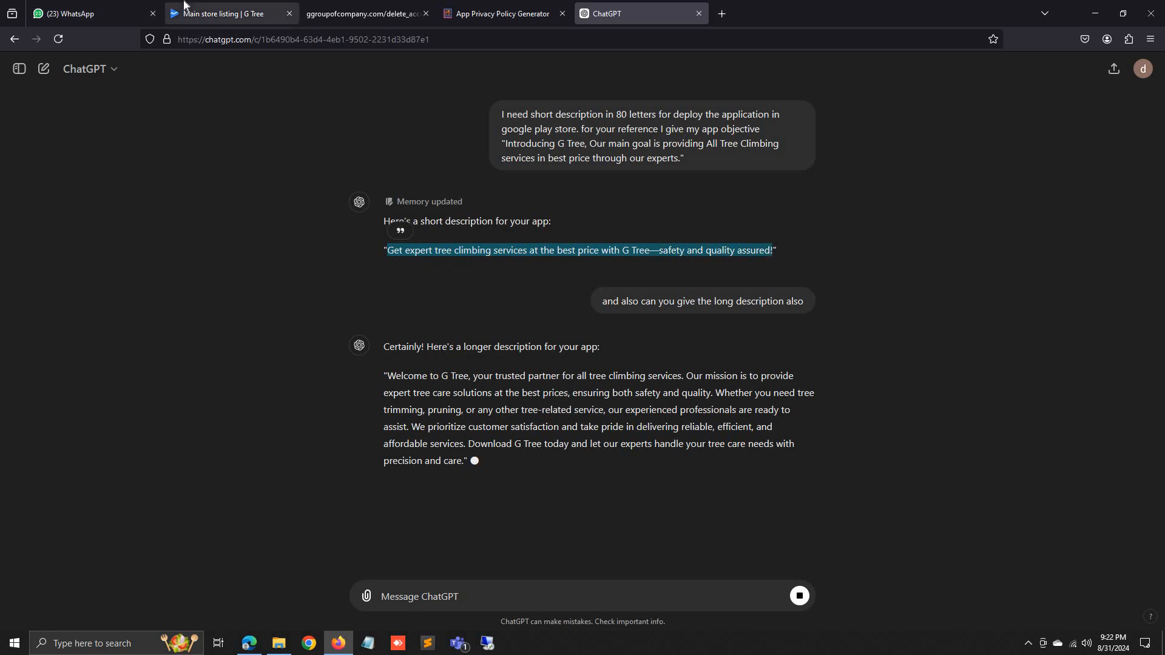
{"action": "left_click", "coordinate": [224, 13]}
{"action": "left_click", "coordinate": [556, 290]}
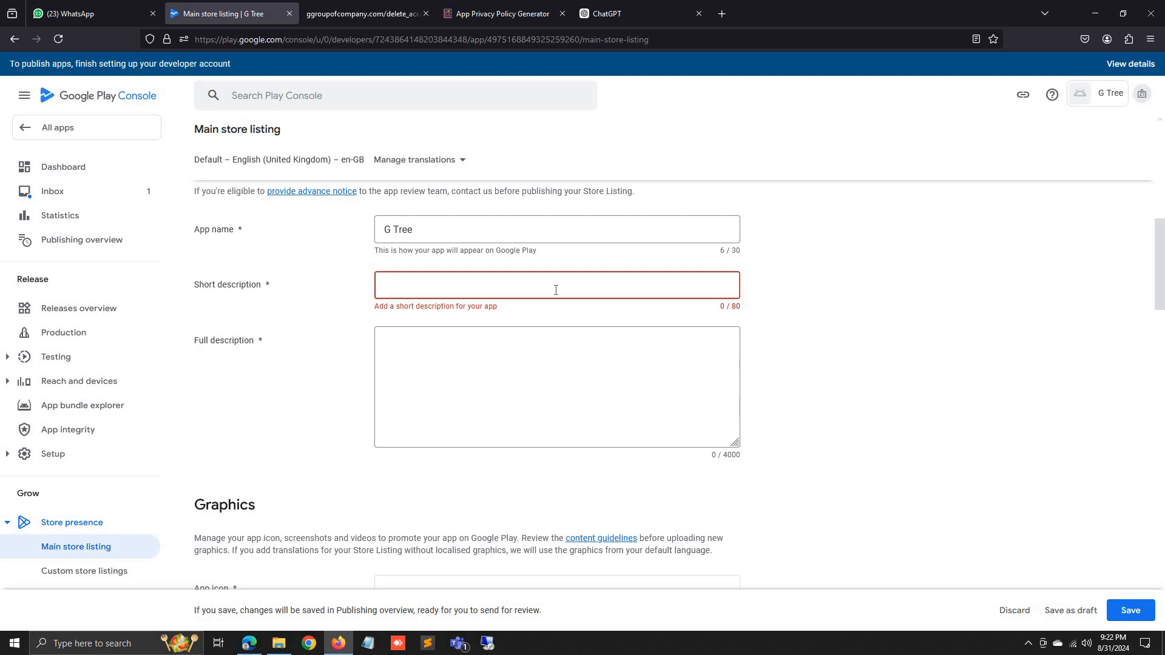
Paste the short description and trim its trailing phrase to fit 80 characters.
{"action": "type", "text": "Get expert tree climbing services at the best price with G Tree—safety and quality assured!"}
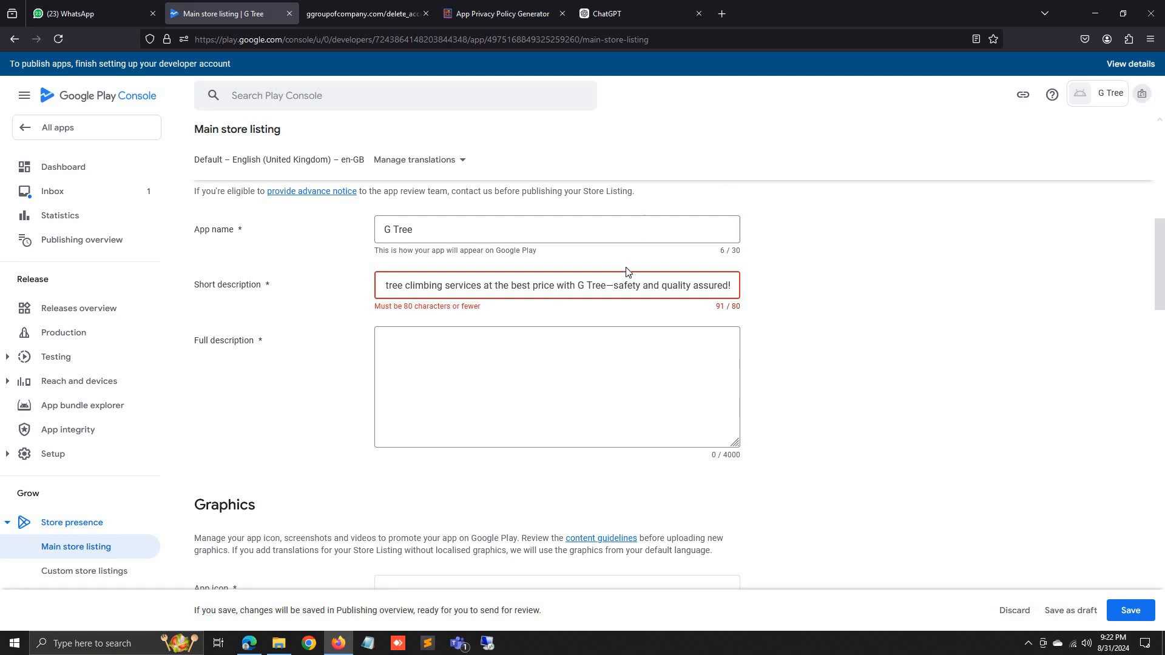
{"action": "left_click_drag", "start_coordinate": [769, 286], "coordinate": [771, 286]}
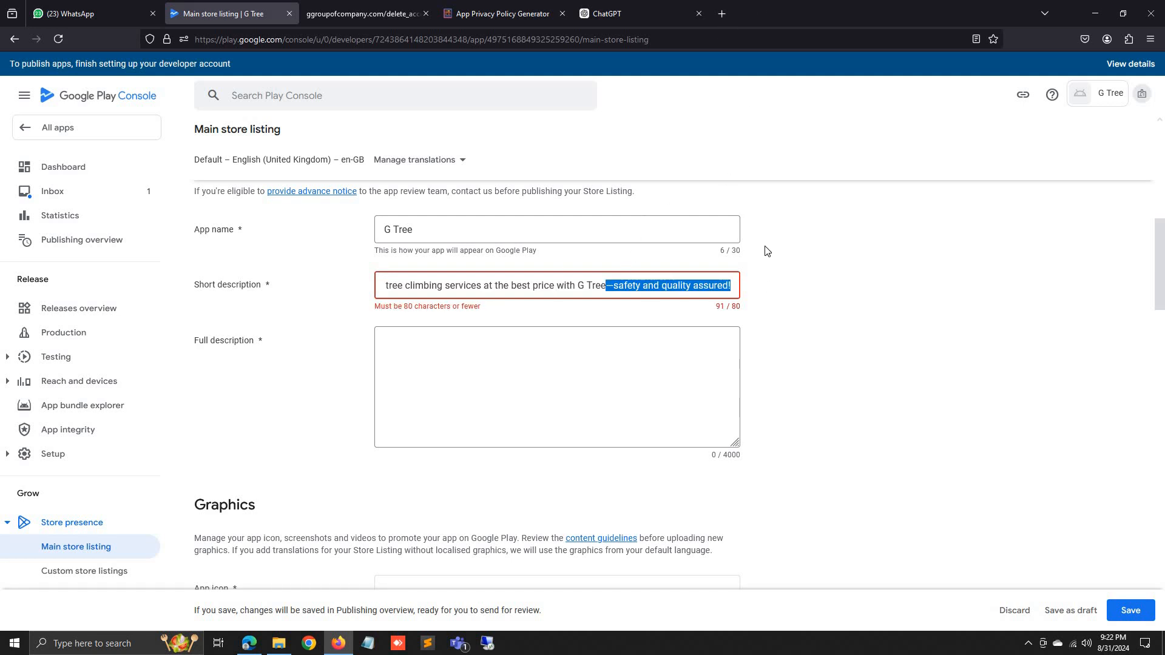
{"action": "key", "text": "BackSpace"}
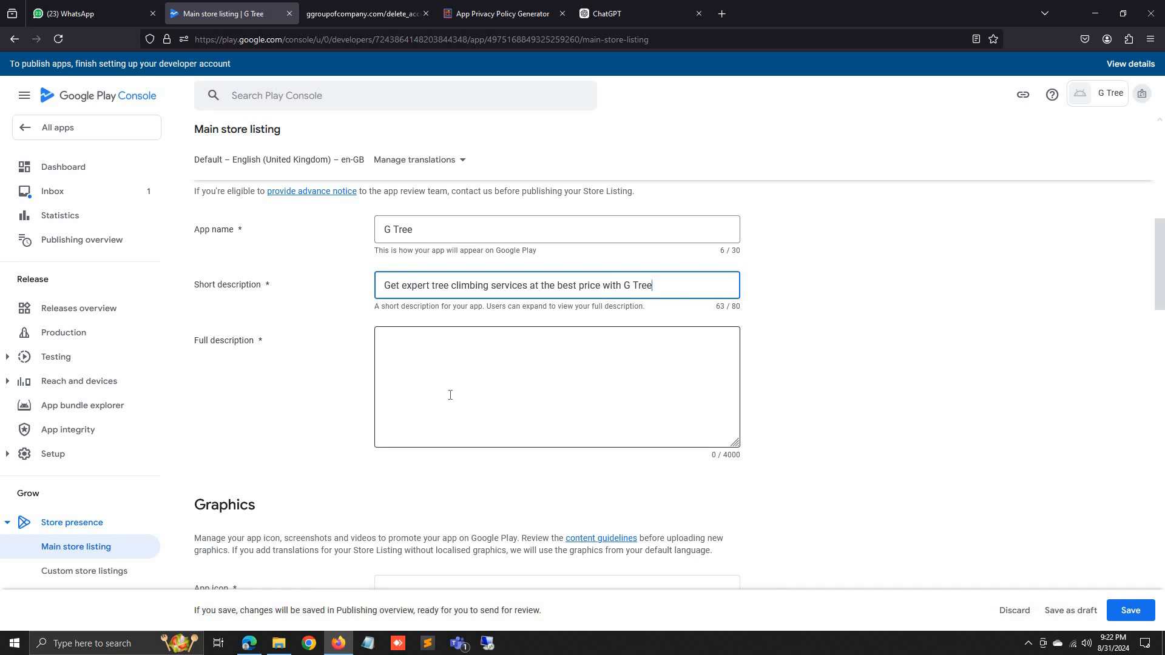
Copy the long description from ChatGPT and paste it into Full description.
{"action": "left_click", "coordinate": [447, 395]}
{"action": "left_click", "coordinate": [607, 13]}
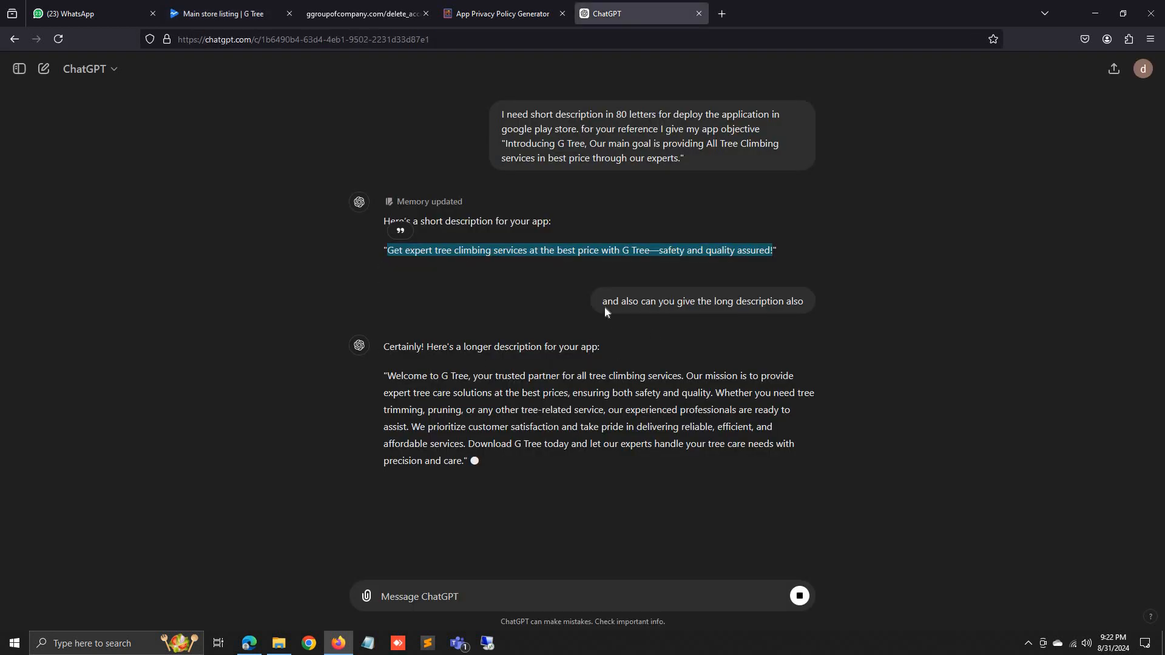
{"action": "left_click_drag", "start_coordinate": [613, 303], "coordinate": [815, 318]}
{"action": "left_click", "coordinate": [806, 348]}
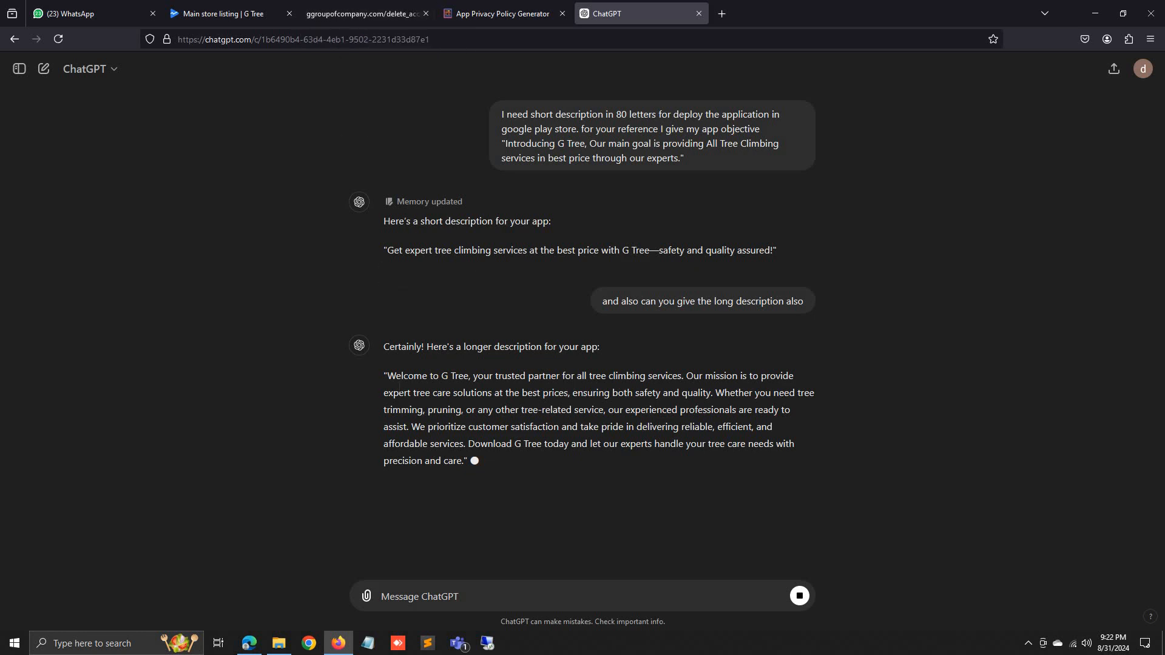
{"action": "left_click_drag", "start_coordinate": [387, 377], "coordinate": [514, 475]}
{"action": "key", "text": "ctrl+c"}
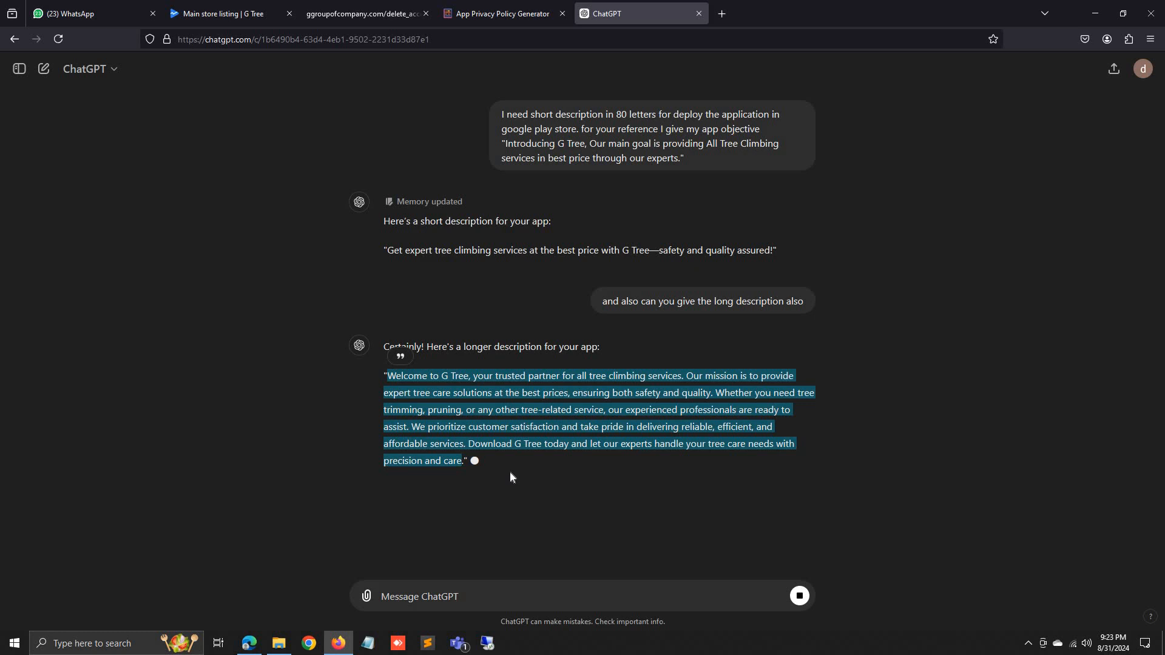
{"action": "left_click", "coordinate": [225, 14]}
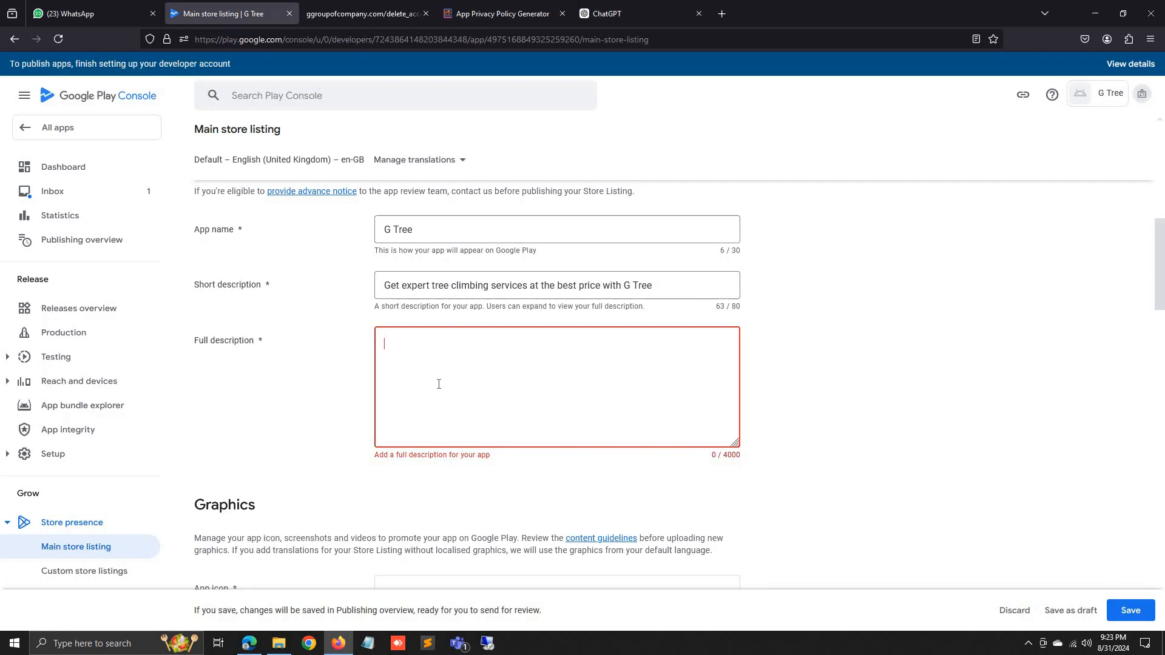
{"action": "key", "text": "ctrl+v"}
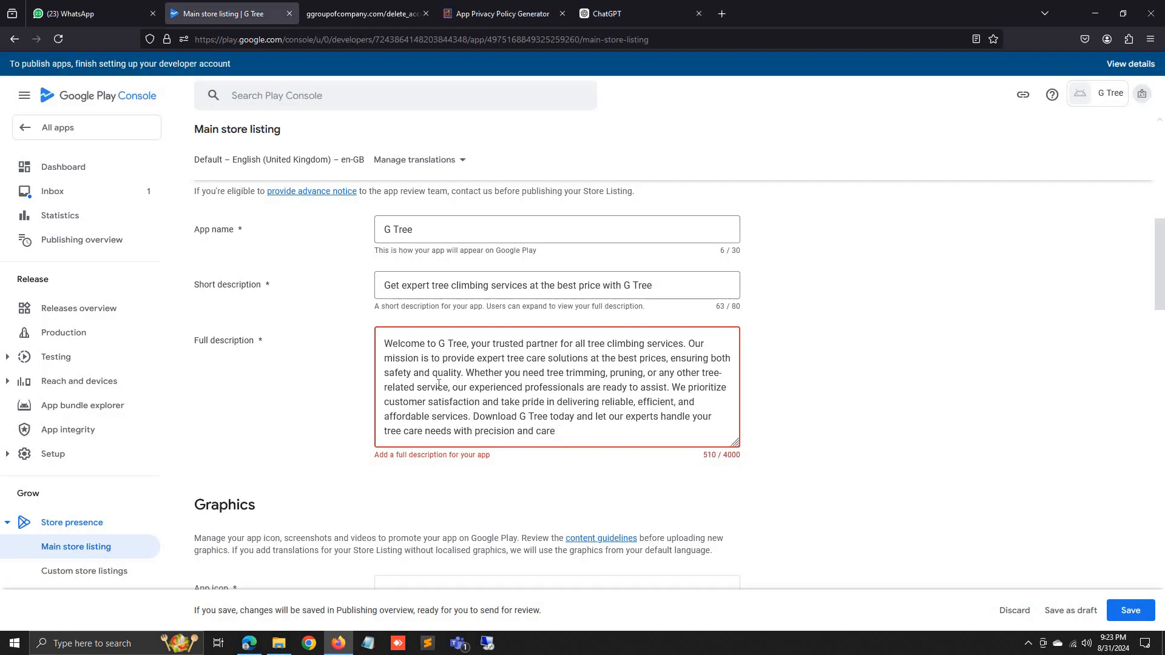
Add a full stop after "care" at the end of the Full description.
{"action": "left_click", "coordinate": [815, 354]}
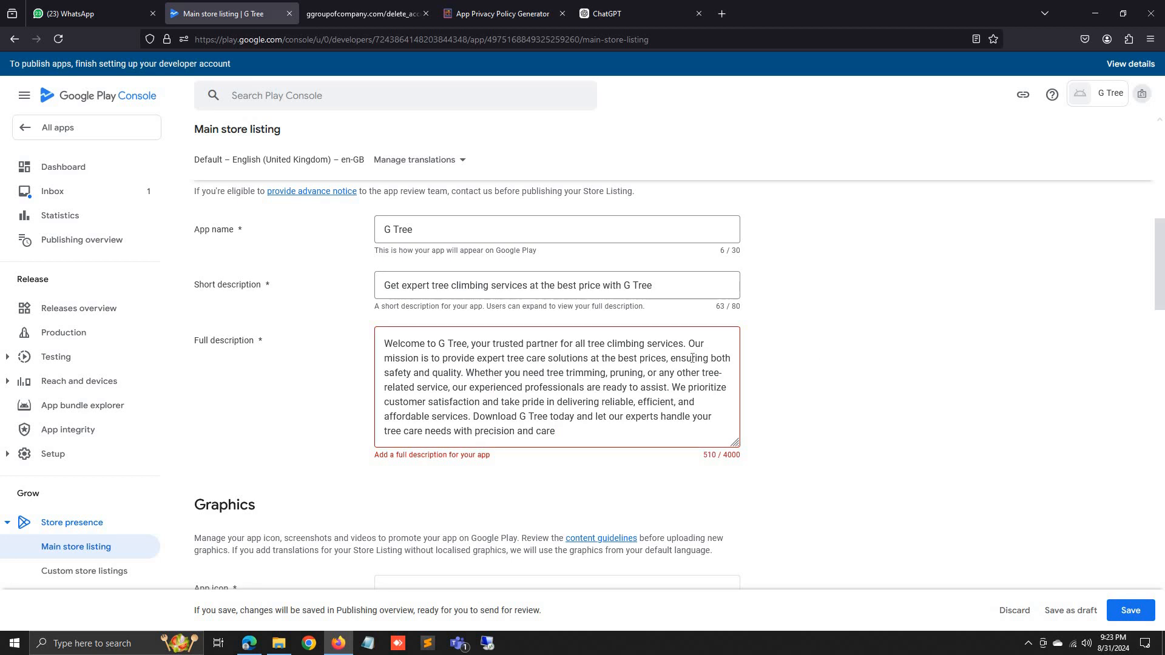
{"action": "left_click", "coordinate": [520, 416]}
{"action": "scroll", "coordinate": [490, 429], "scroll_direction": "up", "scroll_amount": 4}
{"action": "scroll", "coordinate": [491, 429], "scroll_direction": "down", "scroll_amount": 4}
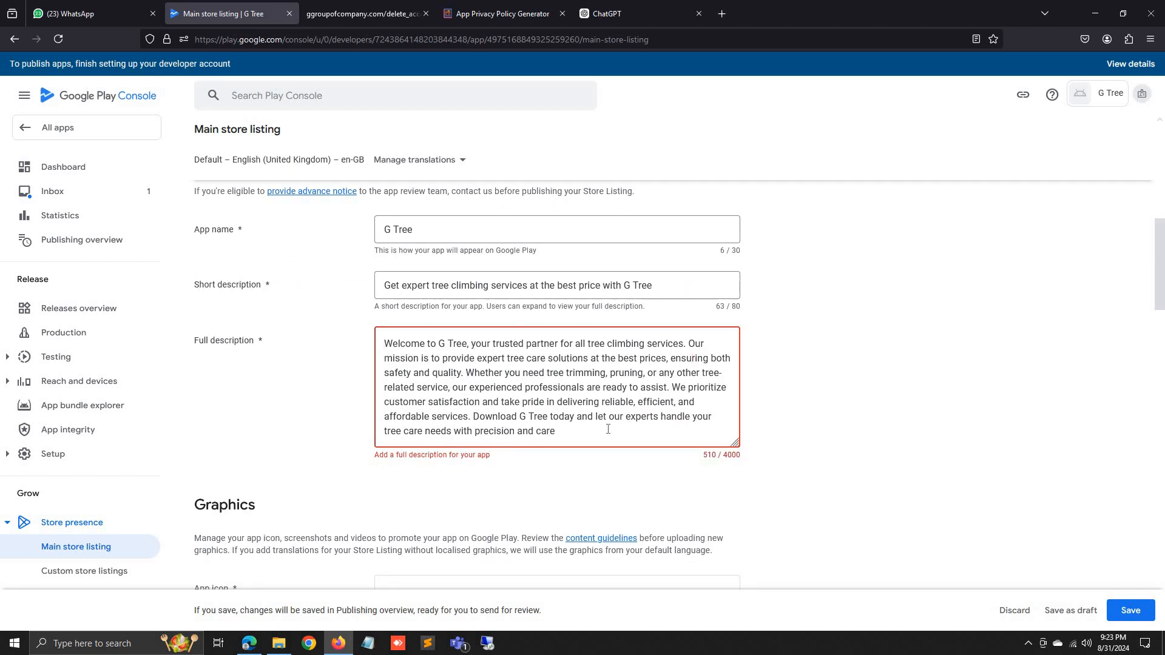
{"action": "type", "text": "."}
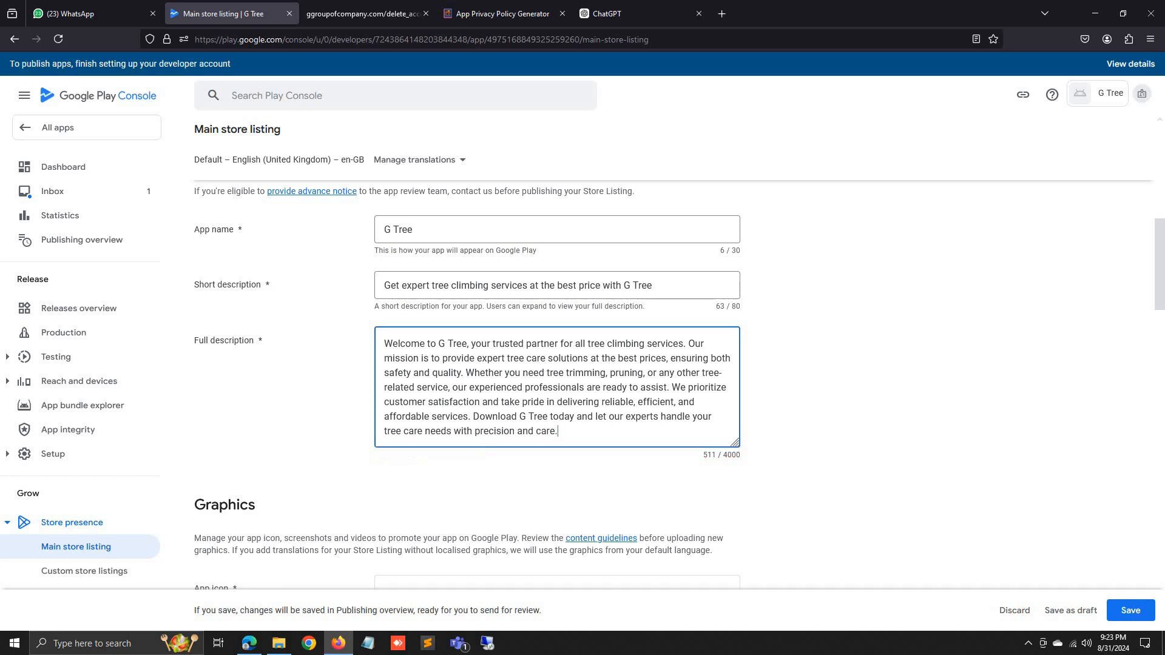
{"action": "left_click", "coordinate": [642, 484]}
{"action": "scroll", "coordinate": [642, 484], "scroll_direction": "down", "scroll_amount": 4}
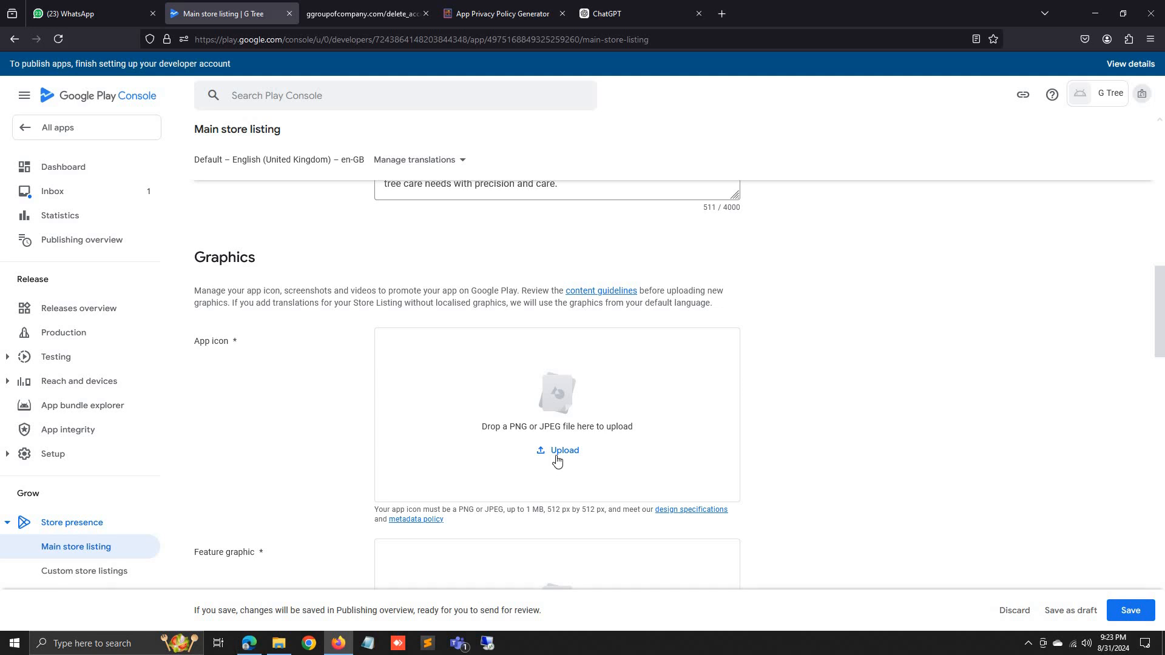
Upload the logo image from the gtree folder as the app icon.
{"action": "left_click", "coordinate": [552, 453]}
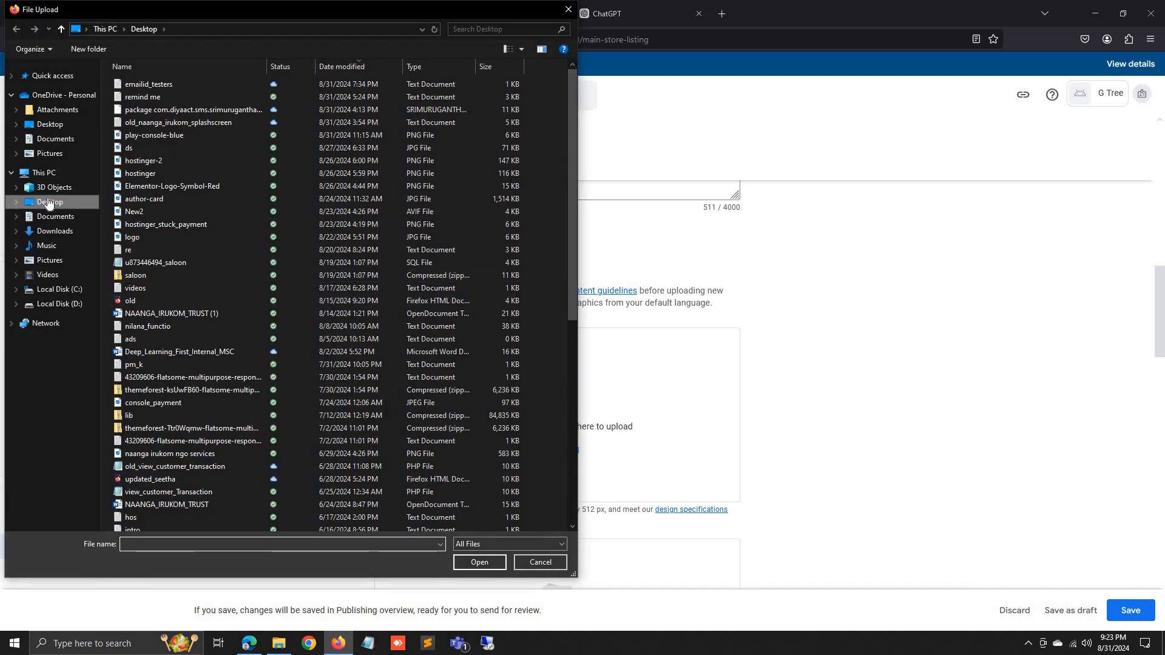
{"action": "left_click", "coordinate": [166, 288]}
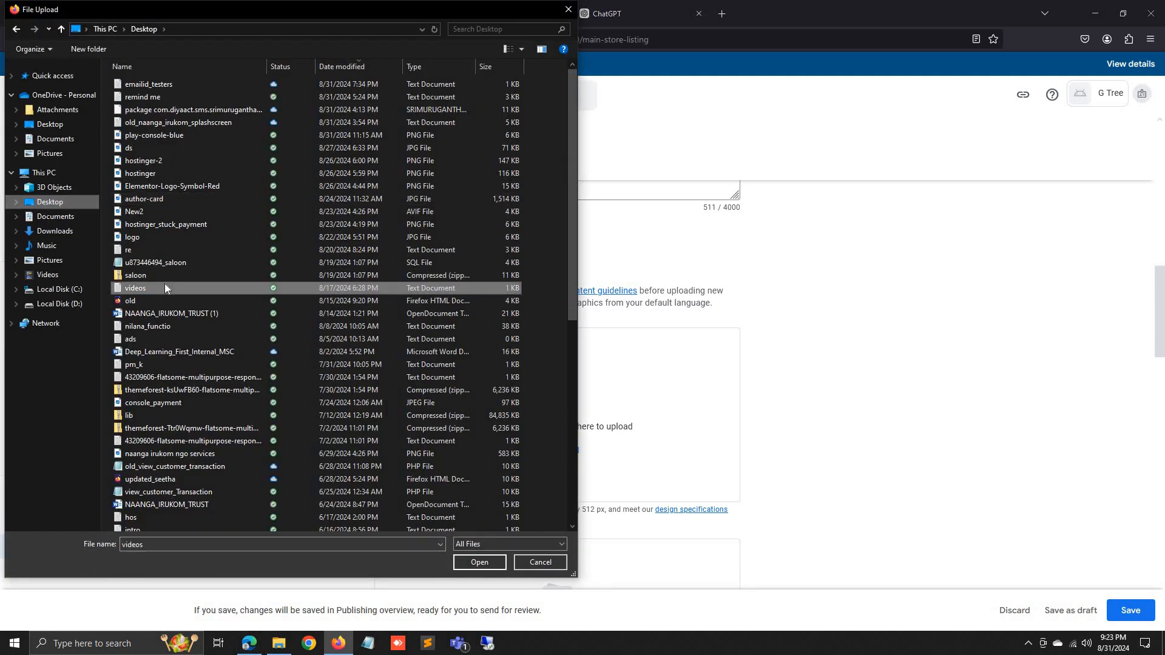
{"action": "scroll", "coordinate": [165, 282], "scroll_direction": "down", "scroll_amount": 10}
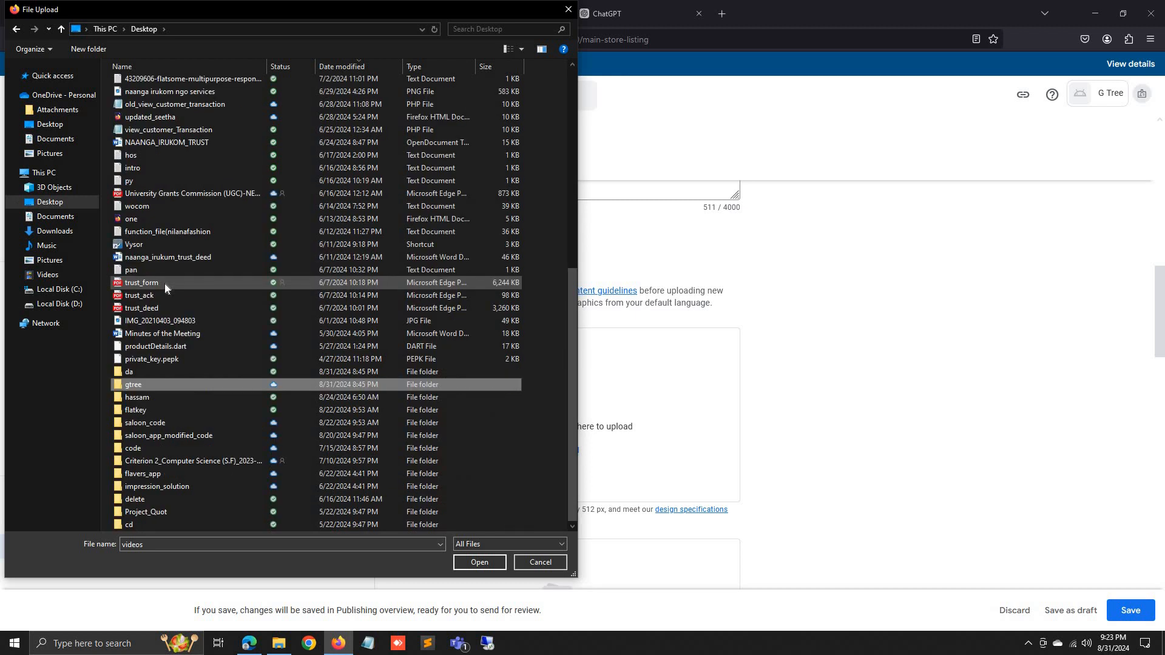
{"action": "key", "text": "Return"}
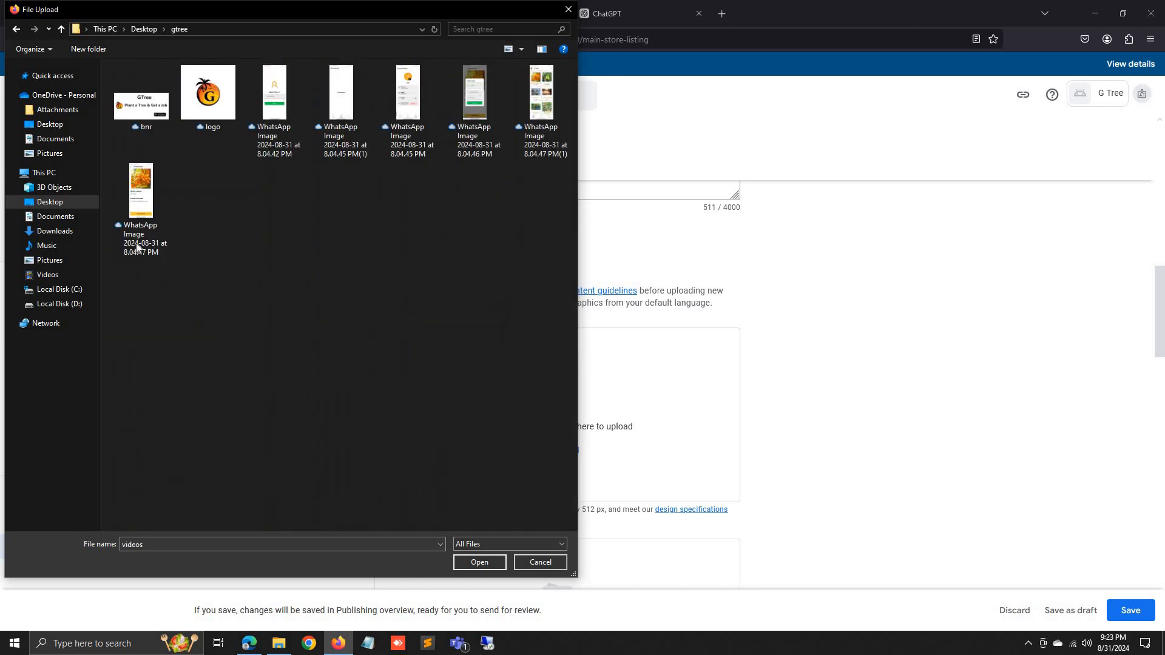
{"action": "left_click", "coordinate": [194, 85]}
{"action": "double_click", "coordinate": [193, 85]}
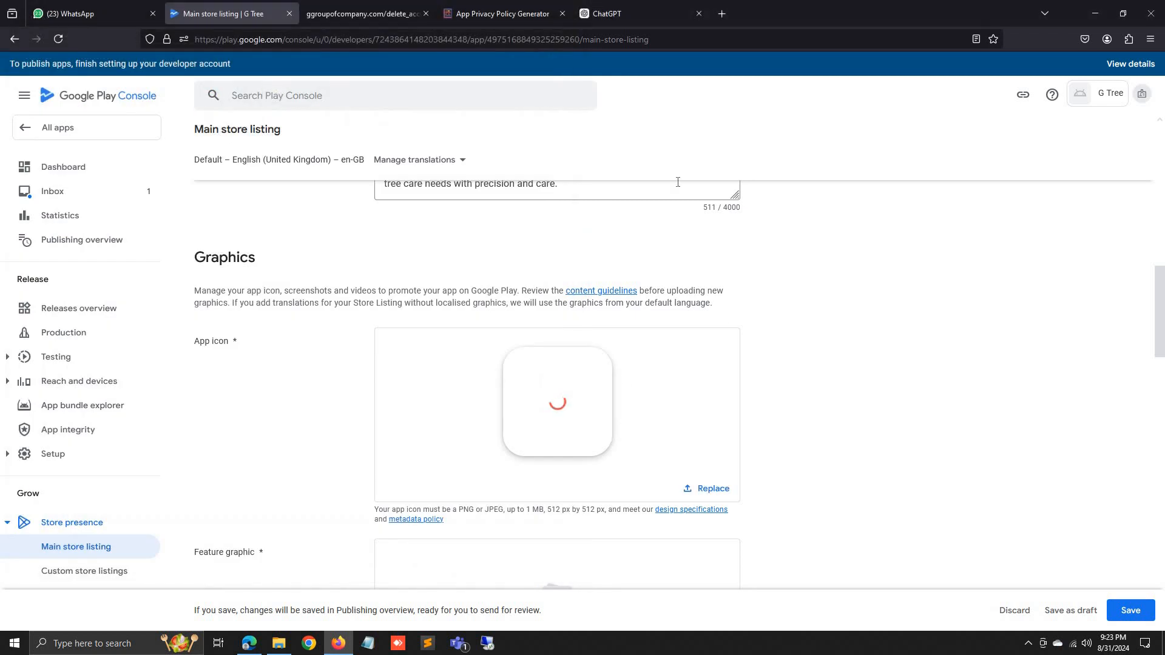
{"action": "scroll", "coordinate": [757, 406], "scroll_direction": "down", "scroll_amount": 5}
{"action": "scroll", "coordinate": [636, 377], "scroll_direction": "up", "scroll_amount": 2}
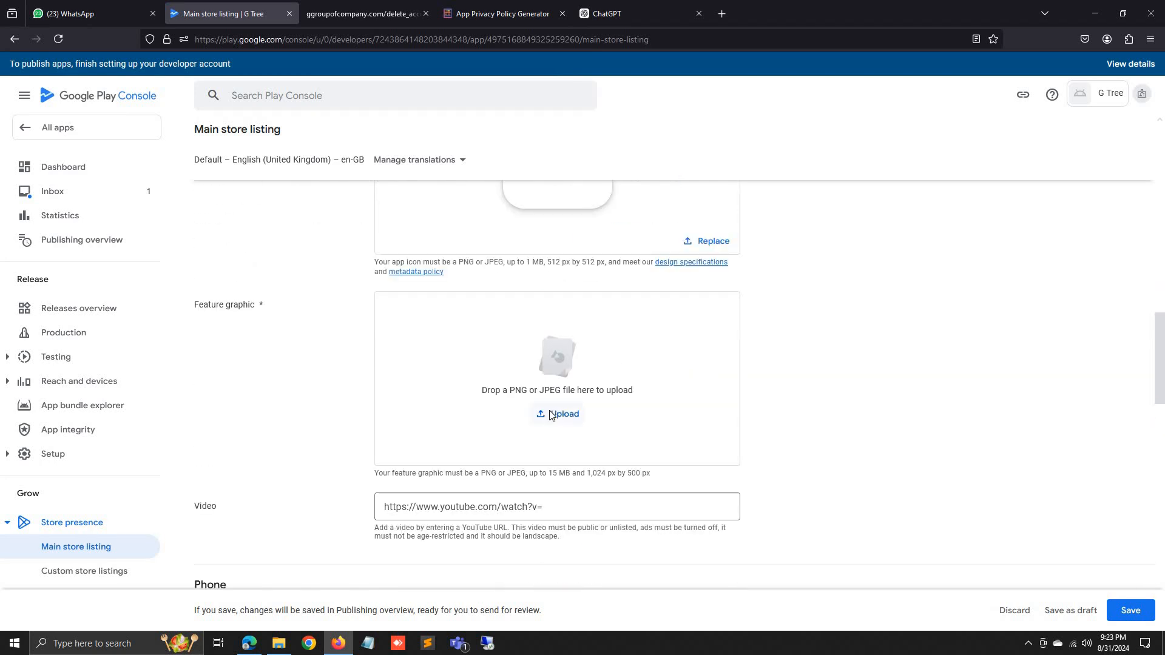
Upload the bnr banner as the feature graphic.
{"action": "left_click", "coordinate": [557, 410]}
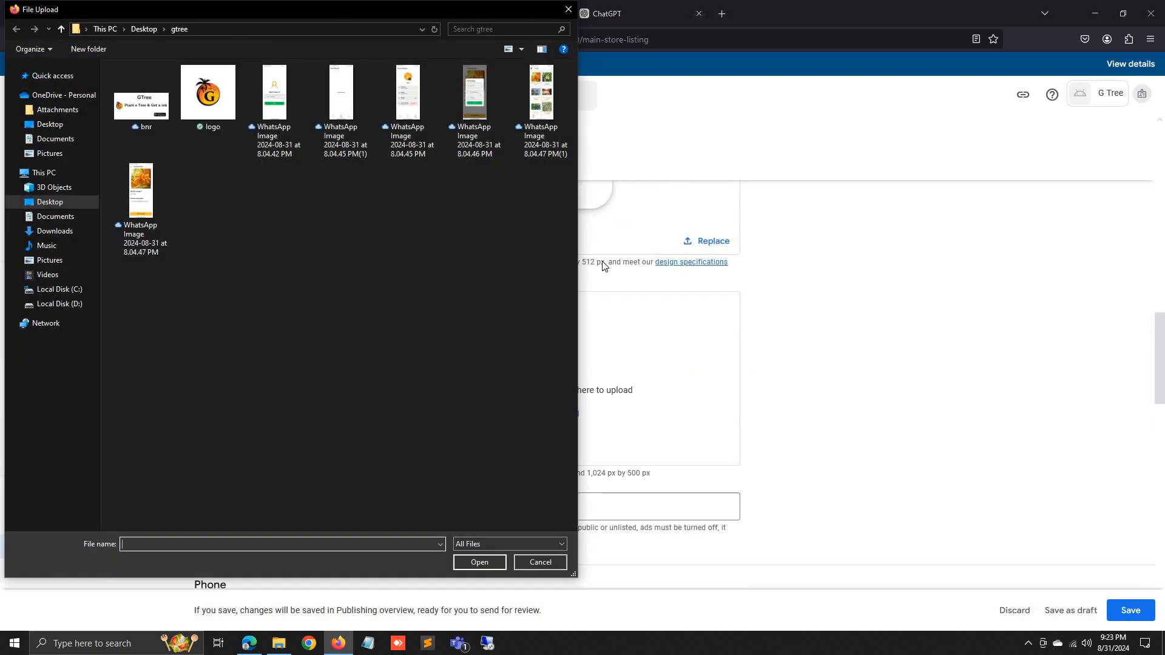
{"action": "double_click", "coordinate": [142, 104]}
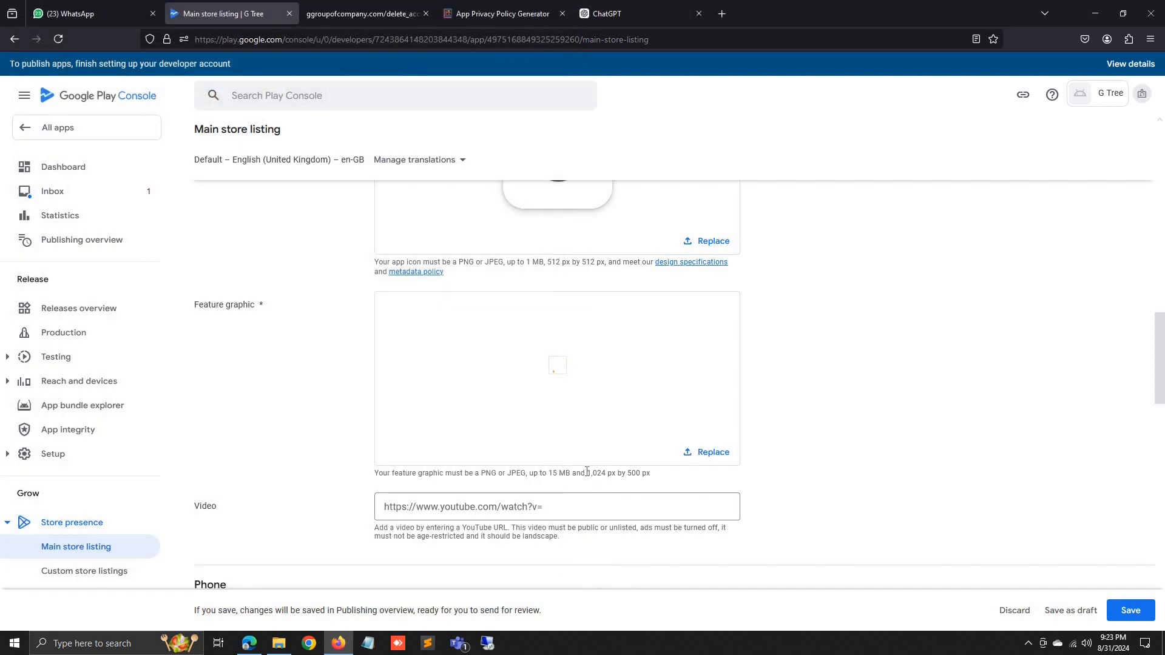
{"action": "scroll", "coordinate": [586, 477], "scroll_direction": "down", "scroll_amount": 4}
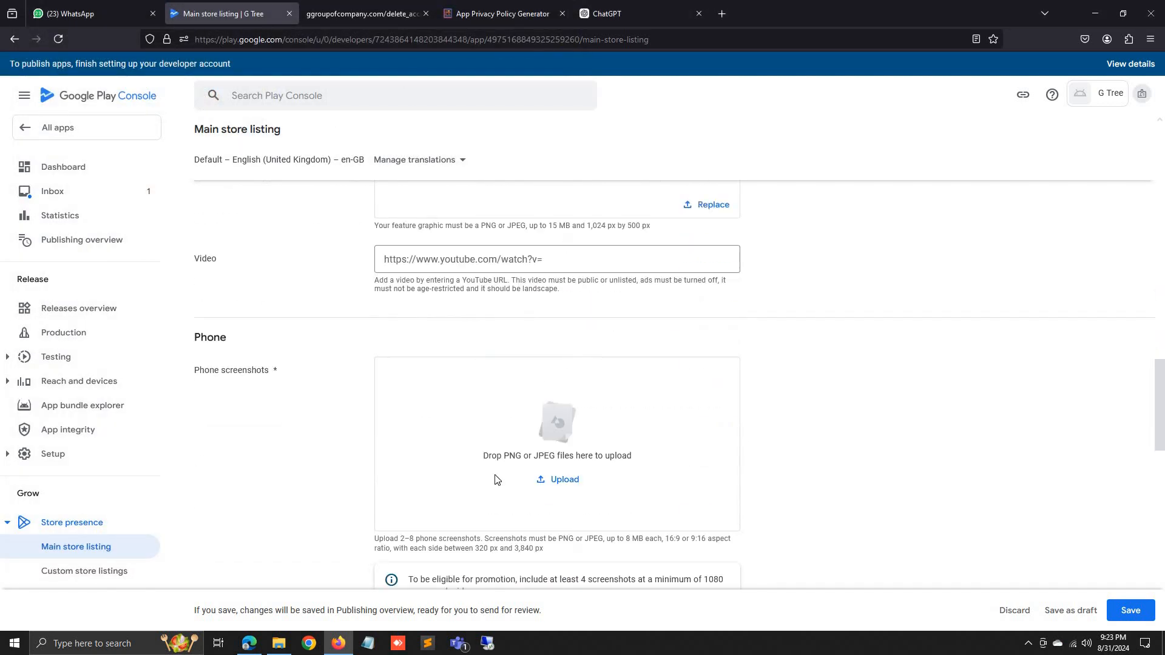
{"action": "left_click", "coordinate": [561, 489]}
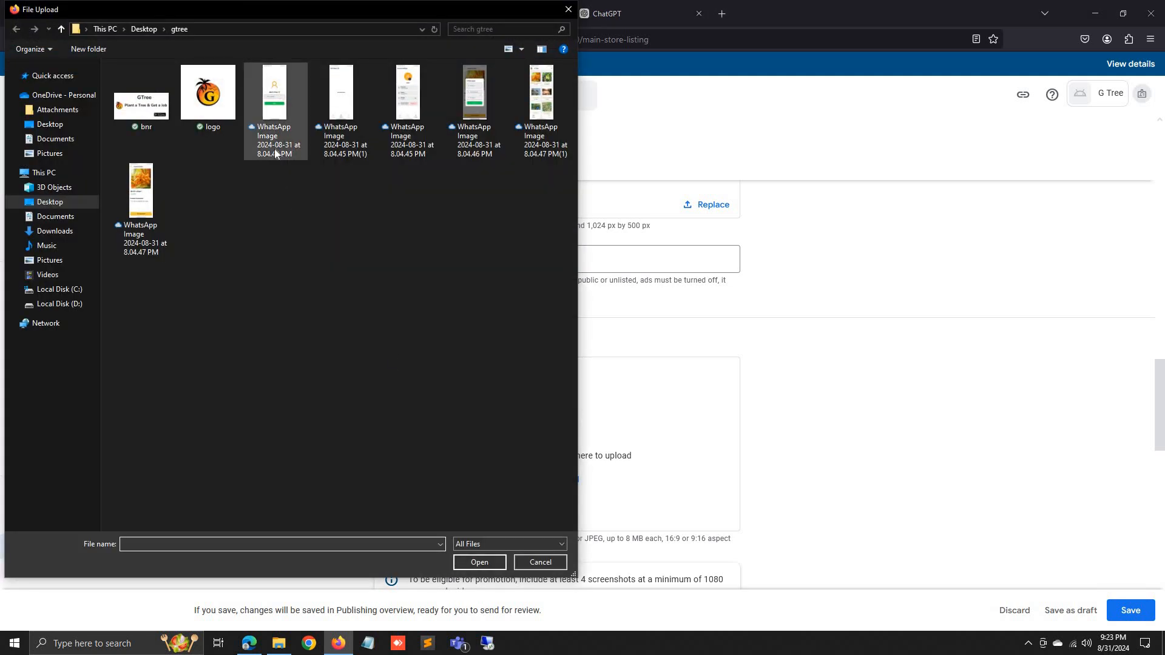
Upload the six WhatsApp Image files as phone screenshots.
{"action": "left_click", "coordinate": [275, 148]}
{"action": "left_click", "coordinate": [341, 135], "text": "ctrl"}
{"action": "left_click", "coordinate": [408, 135], "text": "ctrl"}
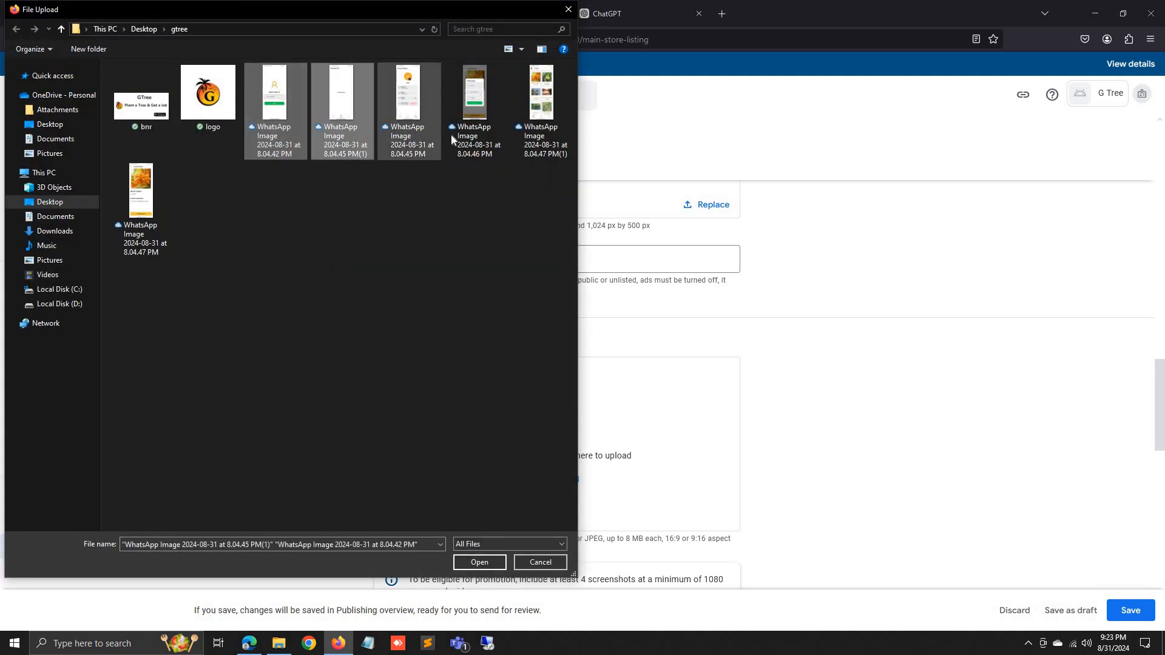
{"action": "left_click", "coordinate": [461, 135], "text": "ctrl"}
{"action": "left_click", "coordinate": [546, 121], "text": "ctrl"}
{"action": "left_click", "coordinate": [141, 195], "text": "ctrl"}
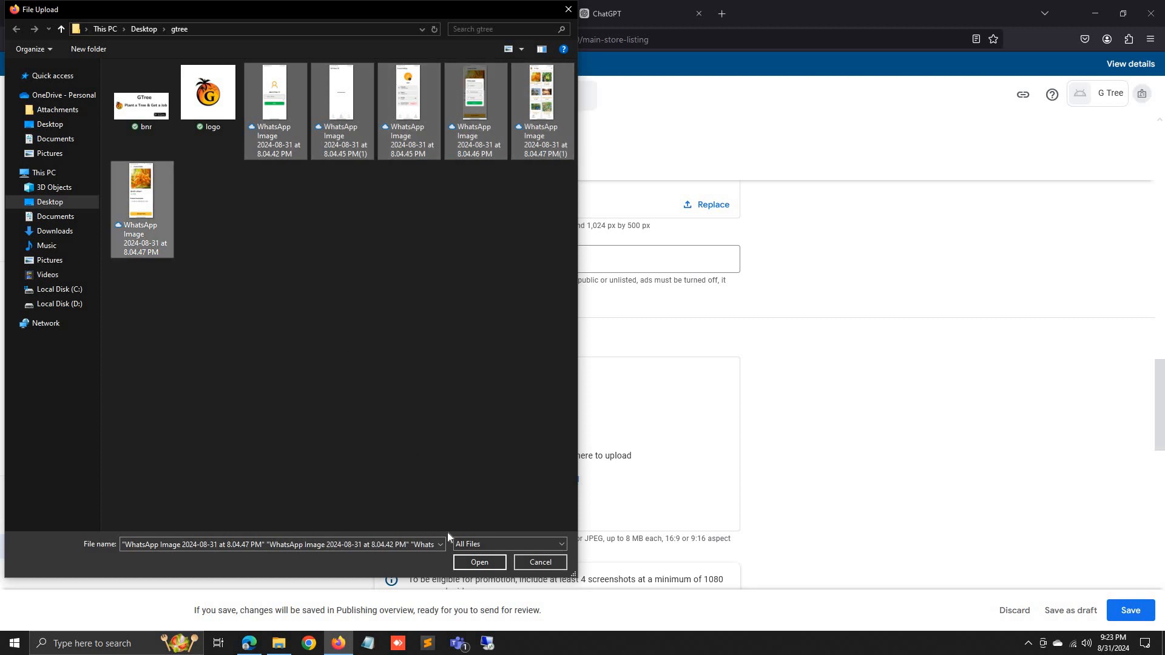
{"action": "left_click", "coordinate": [473, 564]}
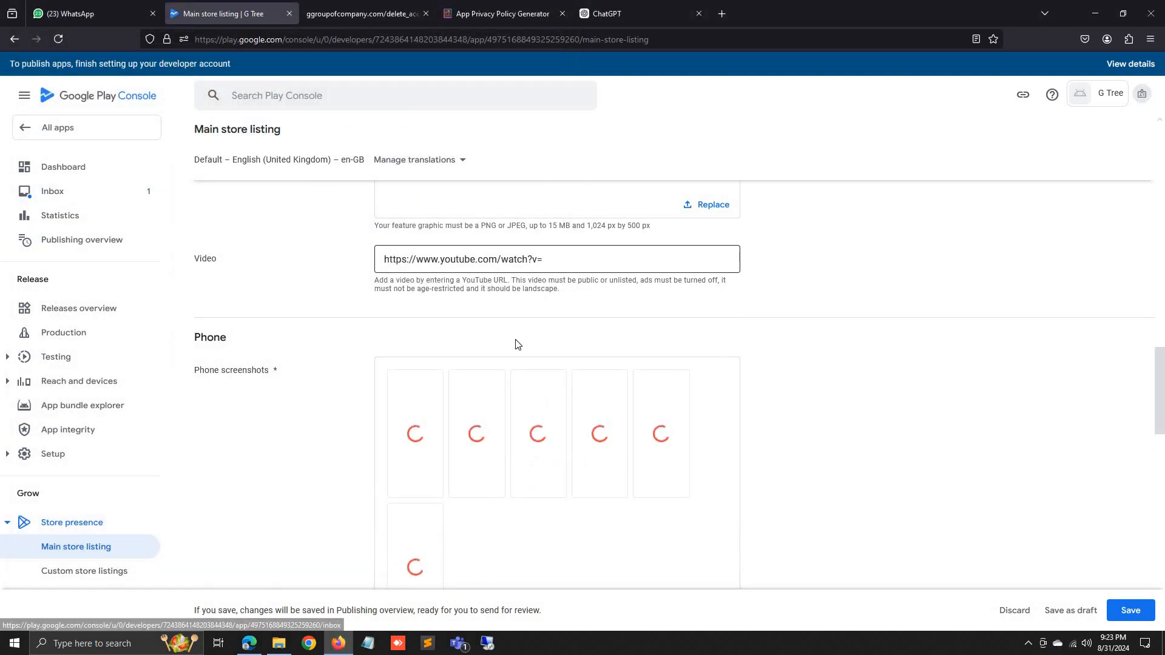
Reorder the screenshots (product grid second, product details third, fill-details fourth) and save the listing.
{"action": "scroll", "coordinate": [495, 352], "scroll_direction": "up", "scroll_amount": 3}
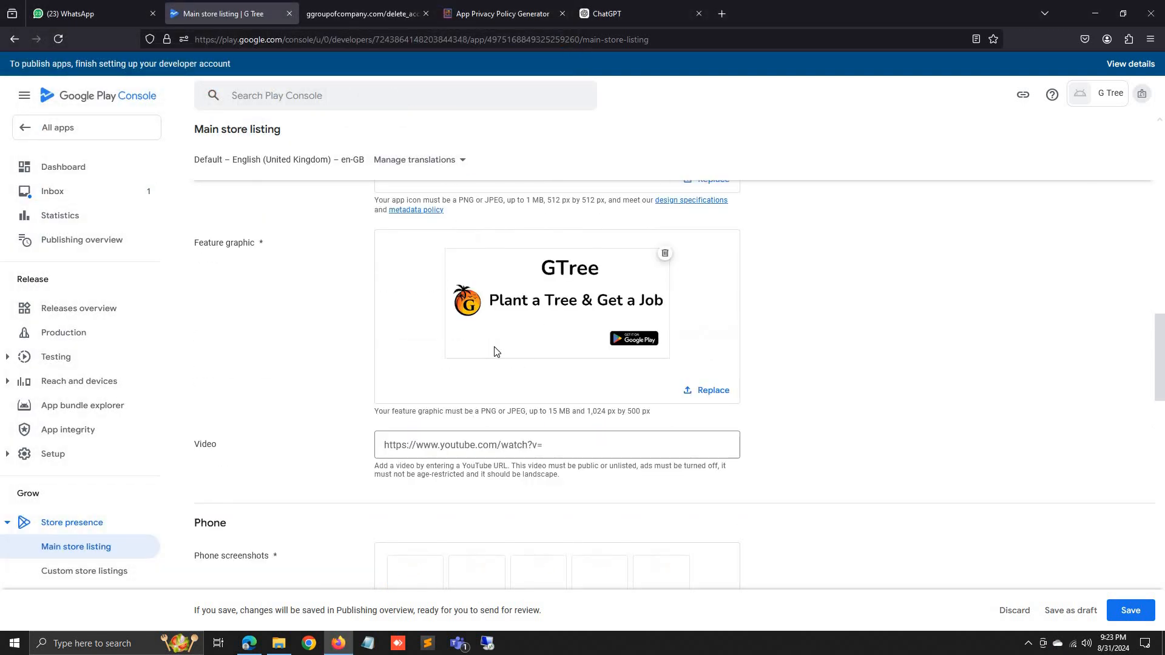
{"action": "scroll", "coordinate": [917, 495], "scroll_direction": "down", "scroll_amount": 3}
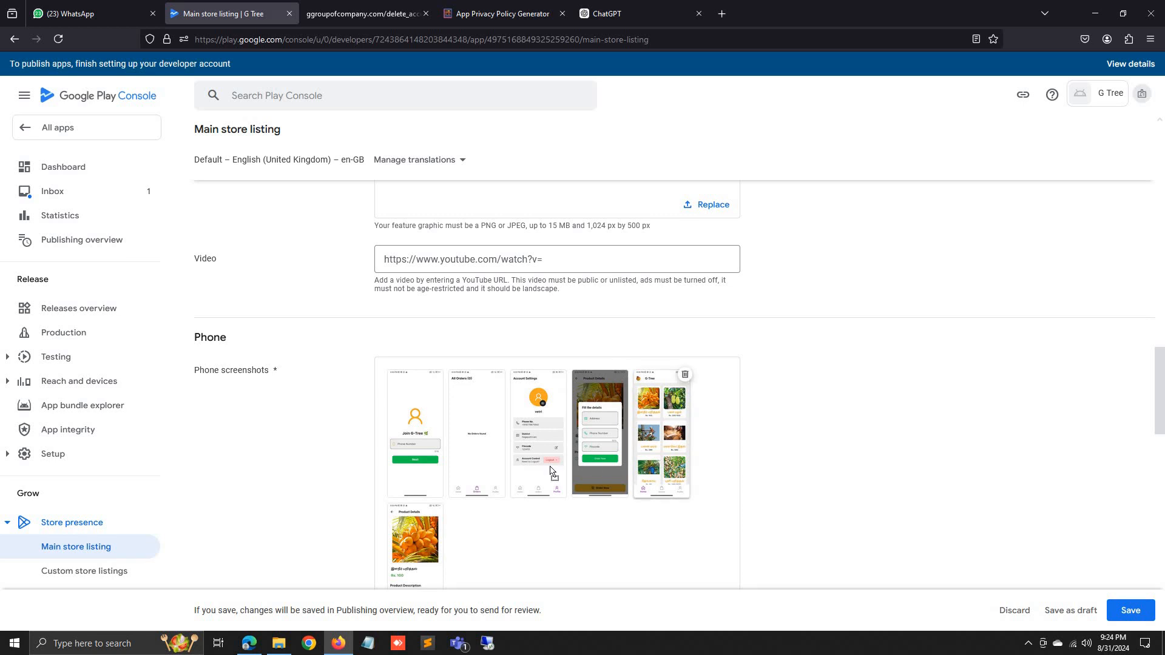
{"action": "left_click_drag", "start_coordinate": [551, 467], "coordinate": [452, 426]}
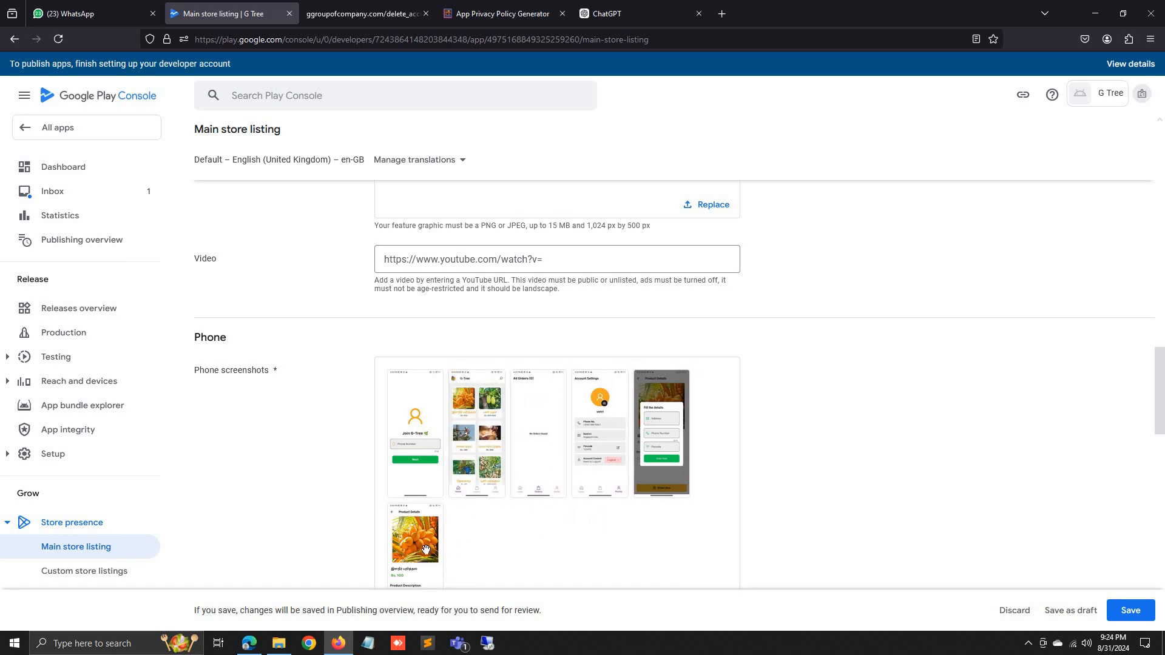
{"action": "left_click_drag", "start_coordinate": [425, 549], "coordinate": [515, 446]}
{"action": "left_click_drag", "start_coordinate": [428, 534], "coordinate": [581, 445]}
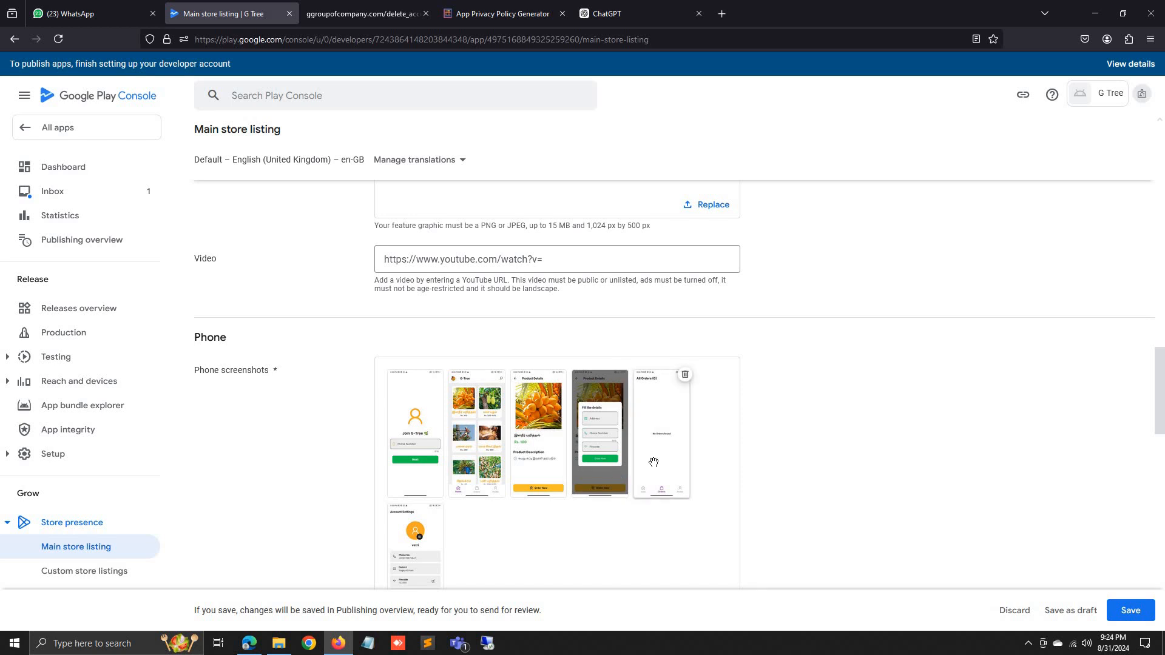
{"action": "left_click_drag", "start_coordinate": [650, 463], "coordinate": [650, 463]}
{"action": "scroll", "coordinate": [452, 538], "scroll_direction": "down", "scroll_amount": 3}
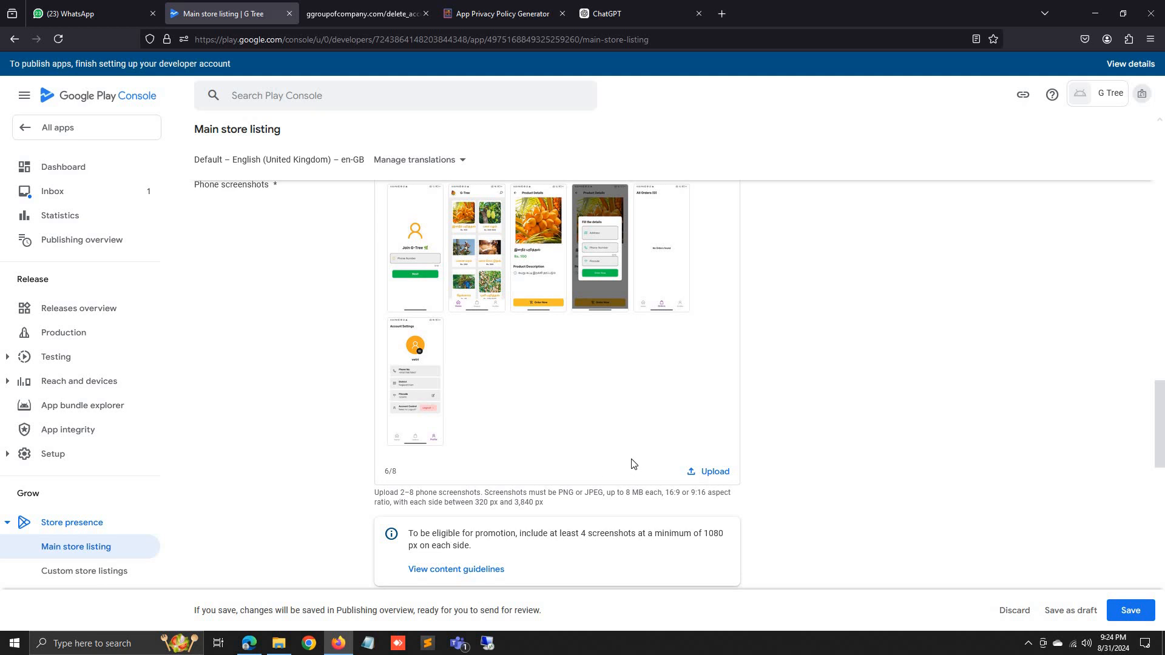
{"action": "scroll", "coordinate": [633, 464], "scroll_direction": "down", "scroll_amount": 10}
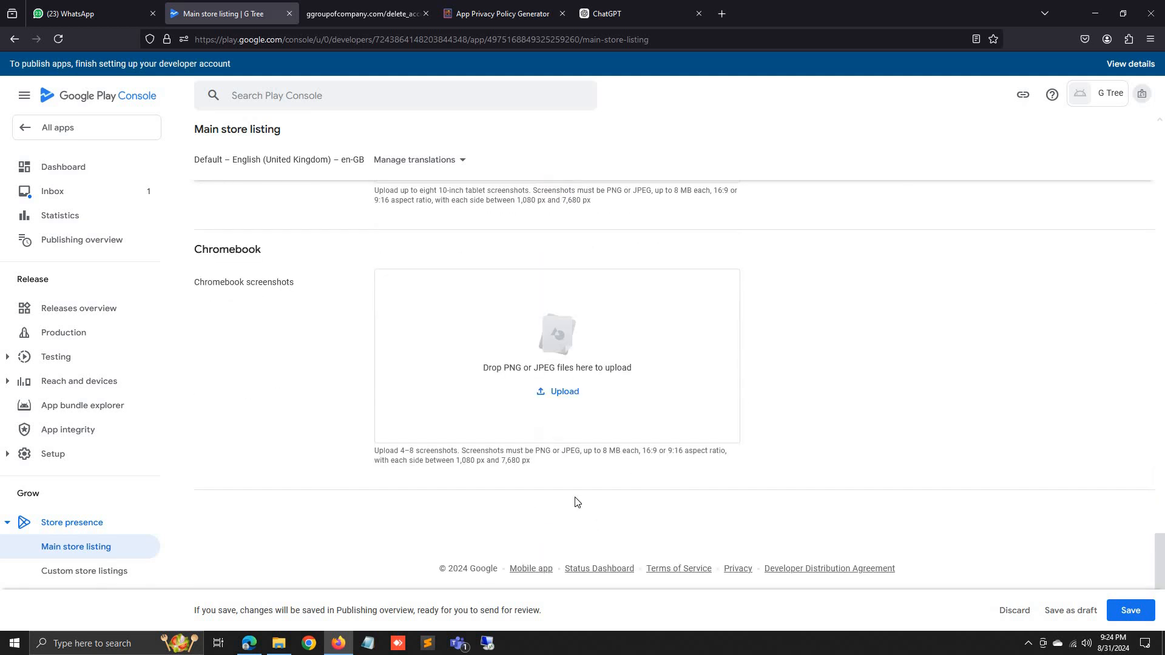
{"action": "left_click", "coordinate": [1127, 610]}
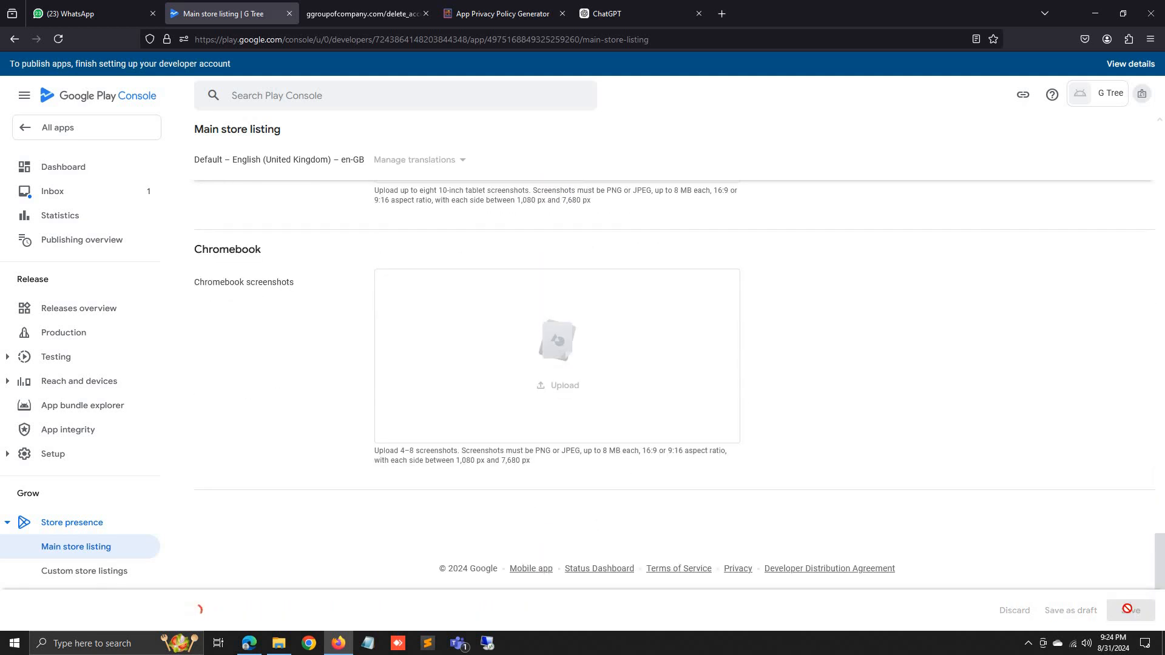
Return from the store listing to the G Tree app dashboard.
{"action": "scroll", "coordinate": [1056, 544], "scroll_direction": "down", "scroll_amount": 2}
{"action": "scroll", "coordinate": [261, 272], "scroll_direction": "up", "scroll_amount": 6}
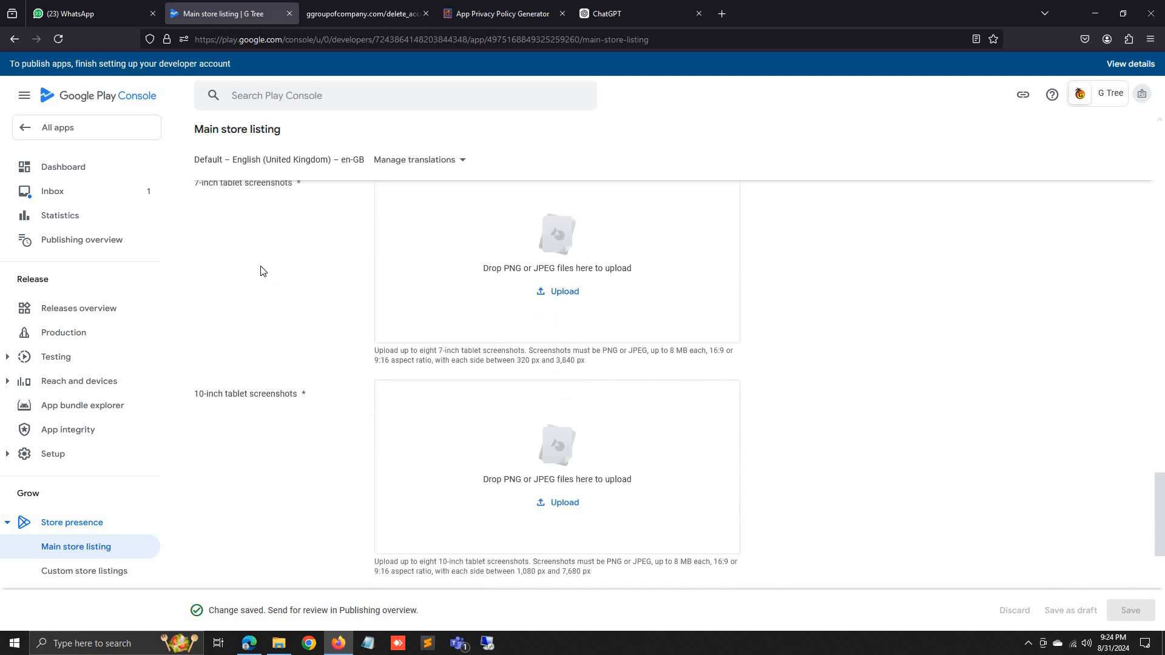
{"action": "scroll", "coordinate": [261, 272], "scroll_direction": "up", "scroll_amount": 3}
{"action": "left_click", "coordinate": [13, 40]}
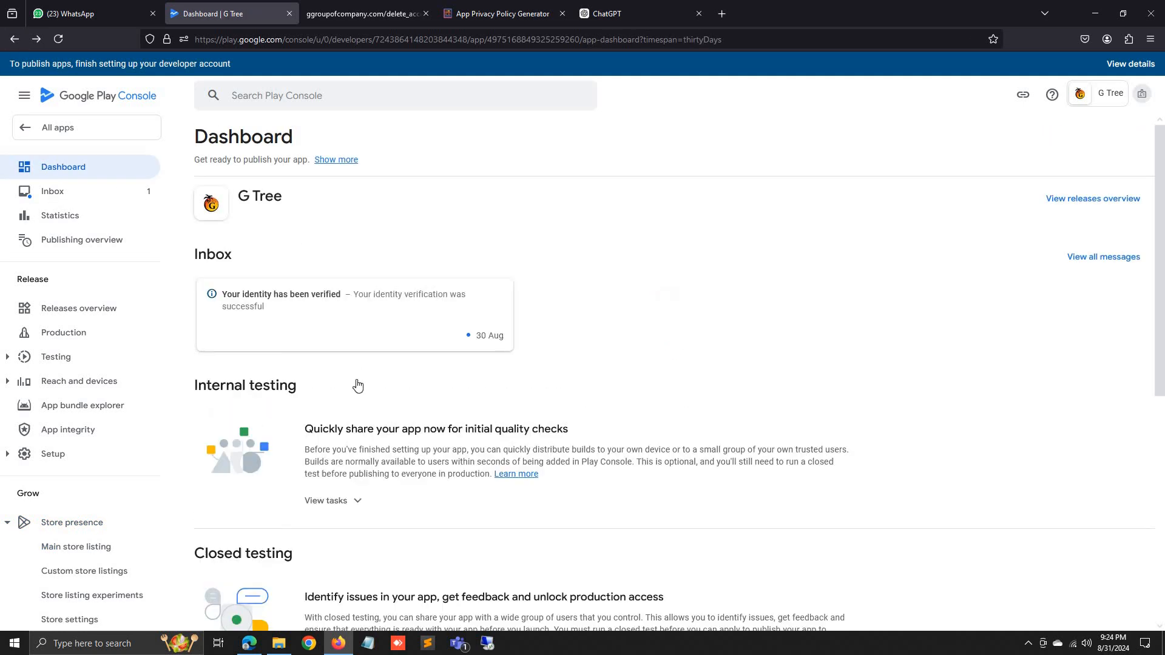
Expand the Closed testing tasks and open its countries and regions selection.
{"action": "scroll", "coordinate": [358, 386], "scroll_direction": "down", "scroll_amount": 4}
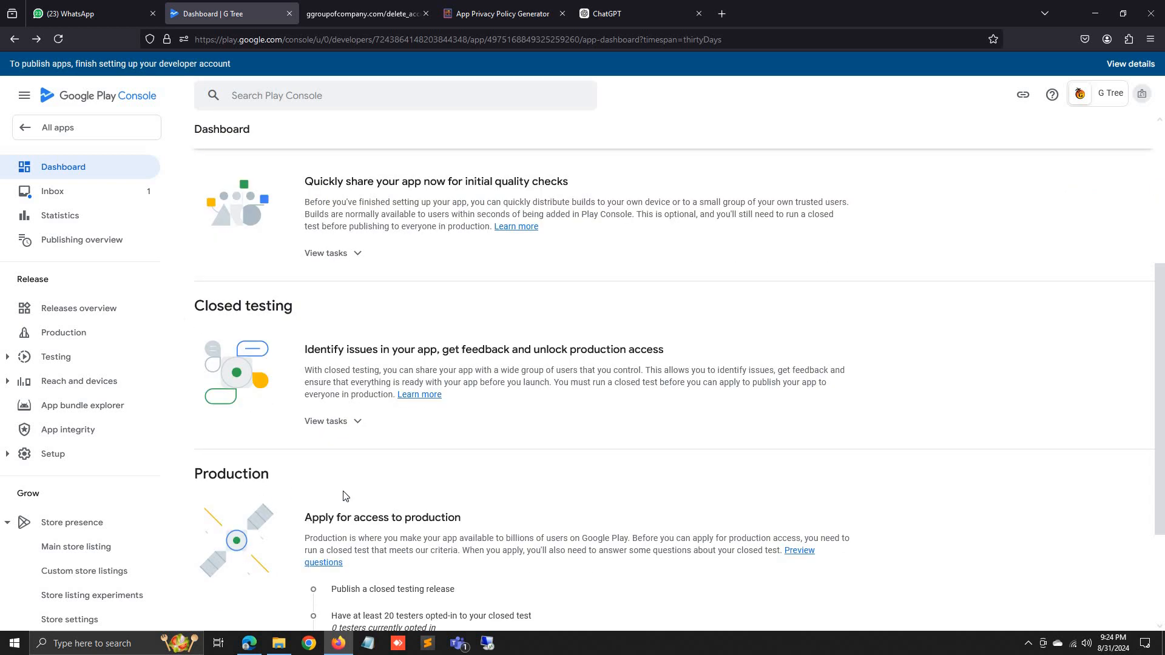
{"action": "scroll", "coordinate": [342, 496], "scroll_direction": "down", "scroll_amount": 2}
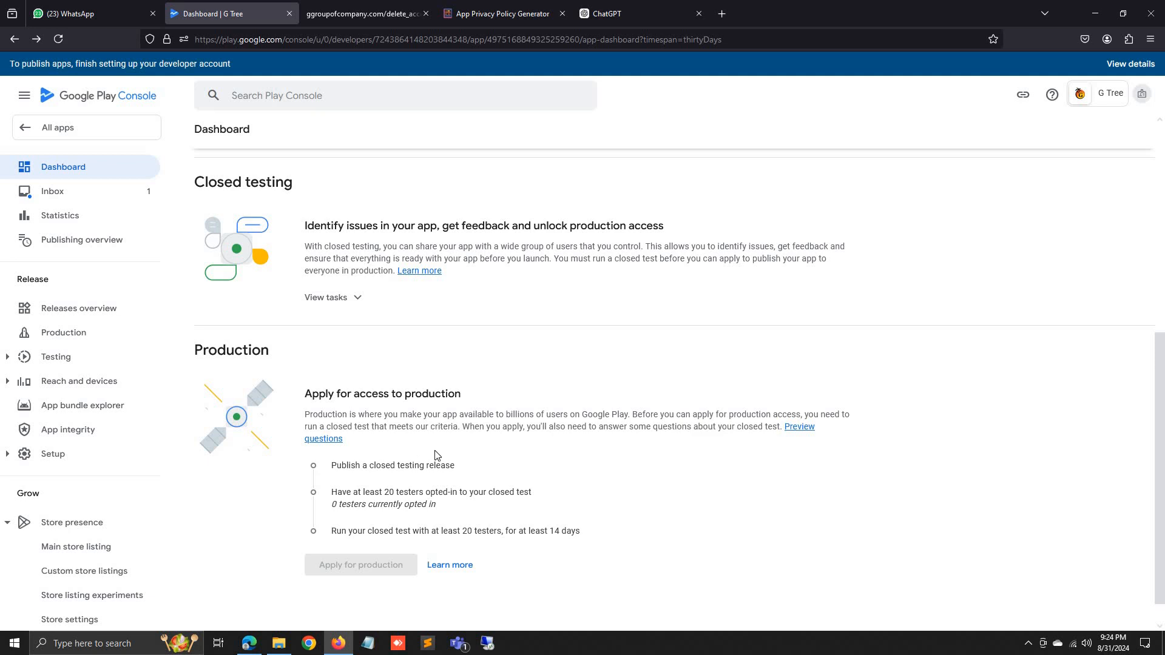
{"action": "left_click_drag", "start_coordinate": [370, 466], "coordinate": [453, 467]}
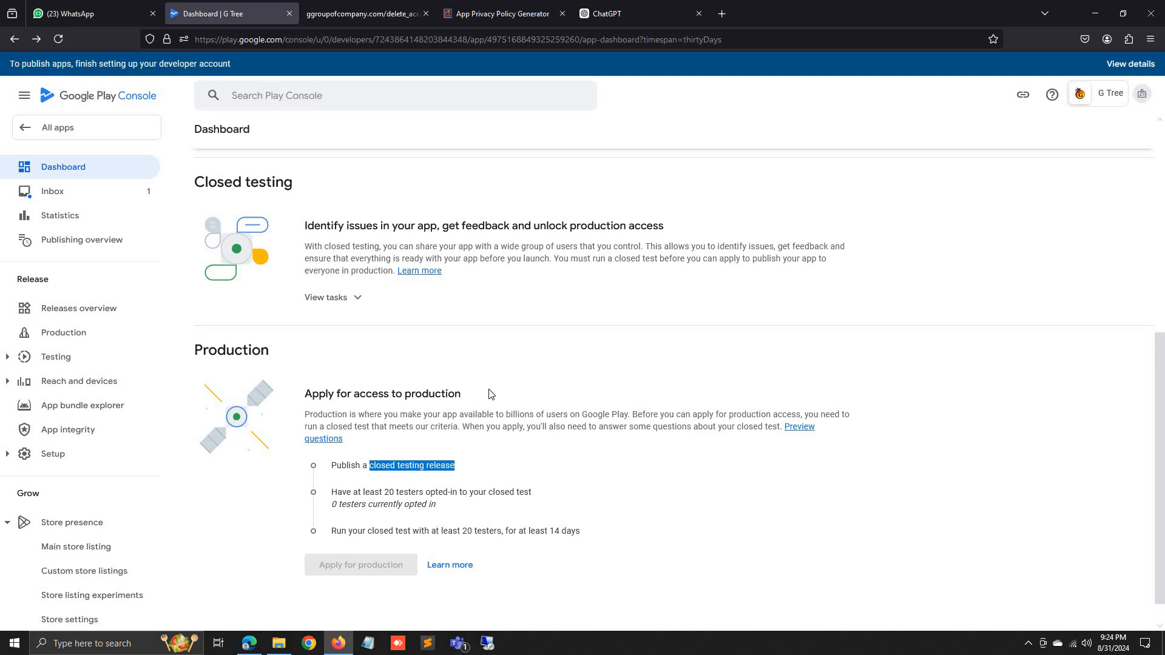
{"action": "left_click", "coordinate": [495, 358]}
{"action": "left_click", "coordinate": [340, 297]}
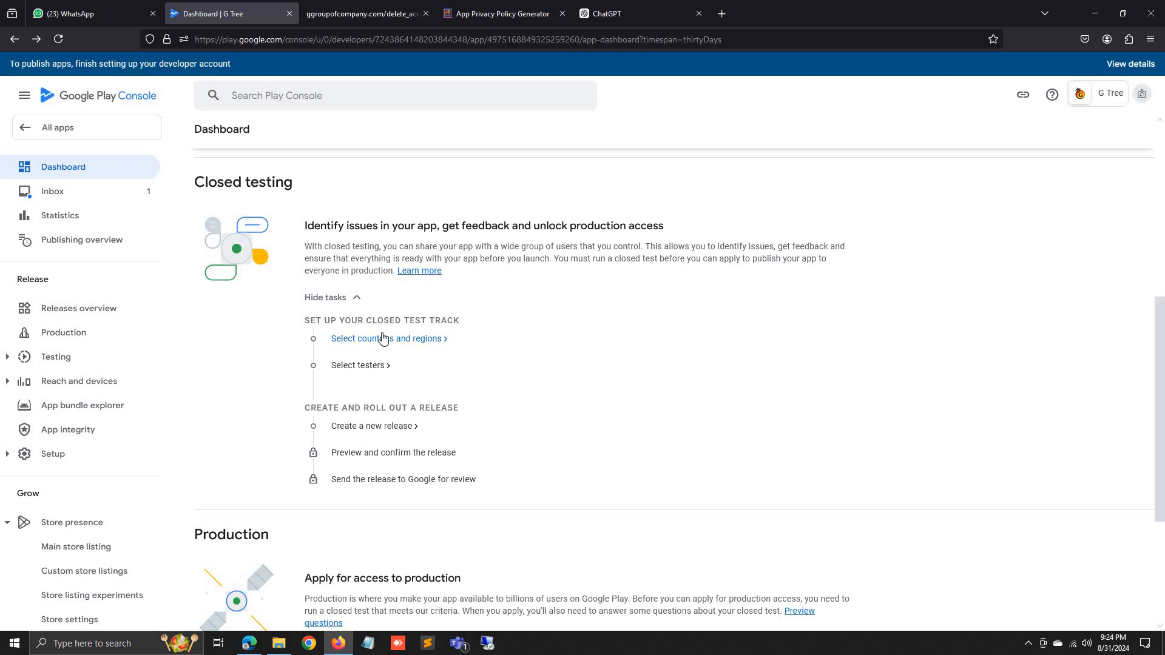
{"action": "left_click", "coordinate": [383, 339]}
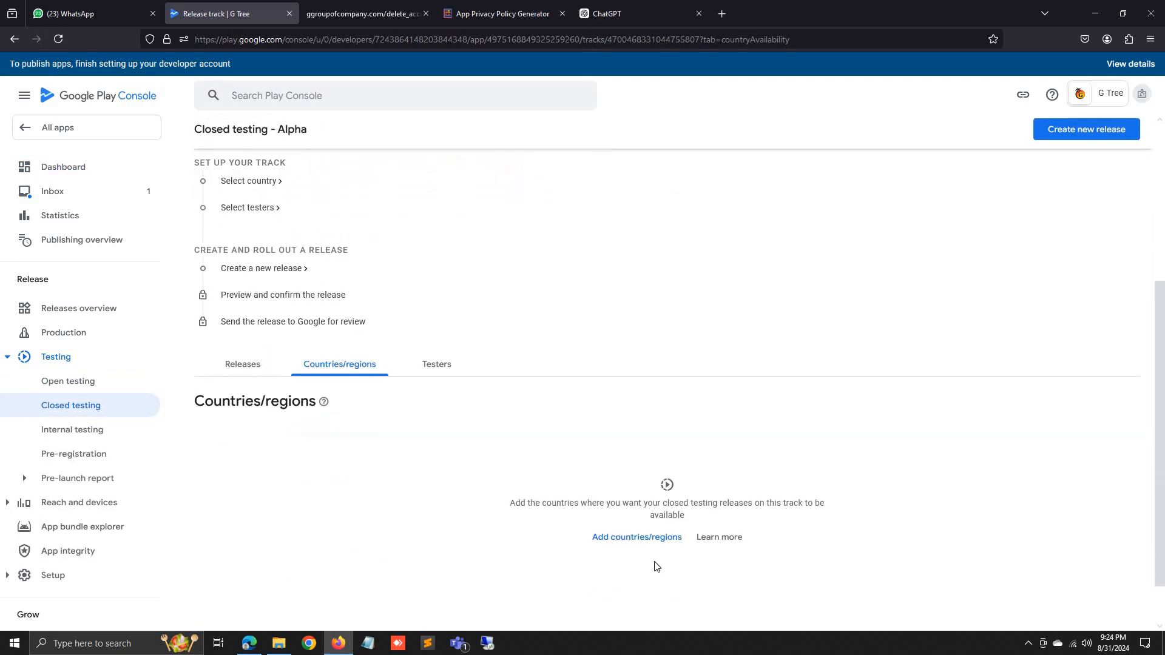
Search 'indi' and save India as the track's targeted country.
{"action": "left_click", "coordinate": [646, 539]}
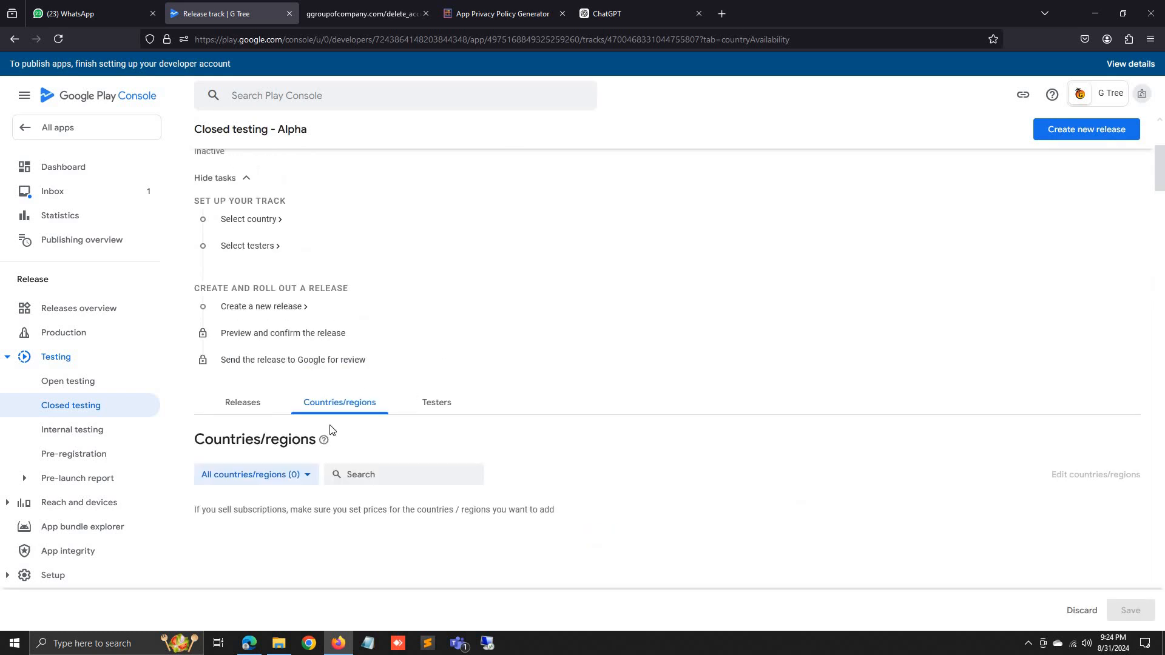
{"action": "left_click", "coordinate": [468, 472]}
{"action": "type", "text": "indi"}
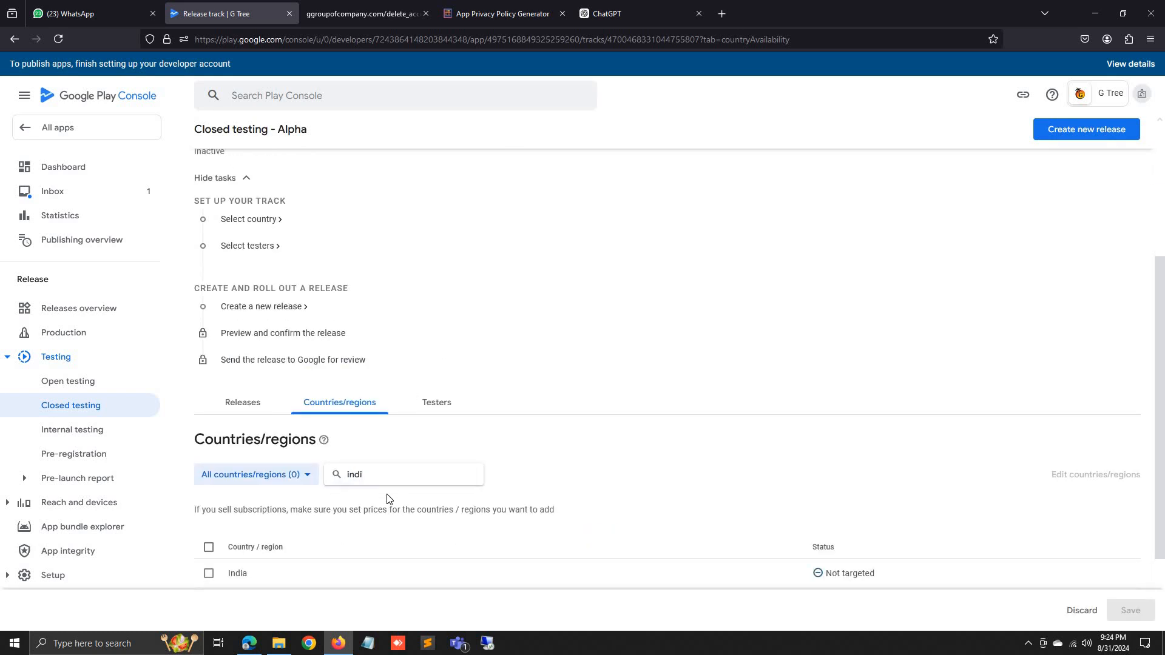
{"action": "scroll", "coordinate": [392, 521], "scroll_direction": "down", "scroll_amount": 1}
{"action": "scroll", "coordinate": [392, 522], "scroll_direction": "down", "scroll_amount": 1}
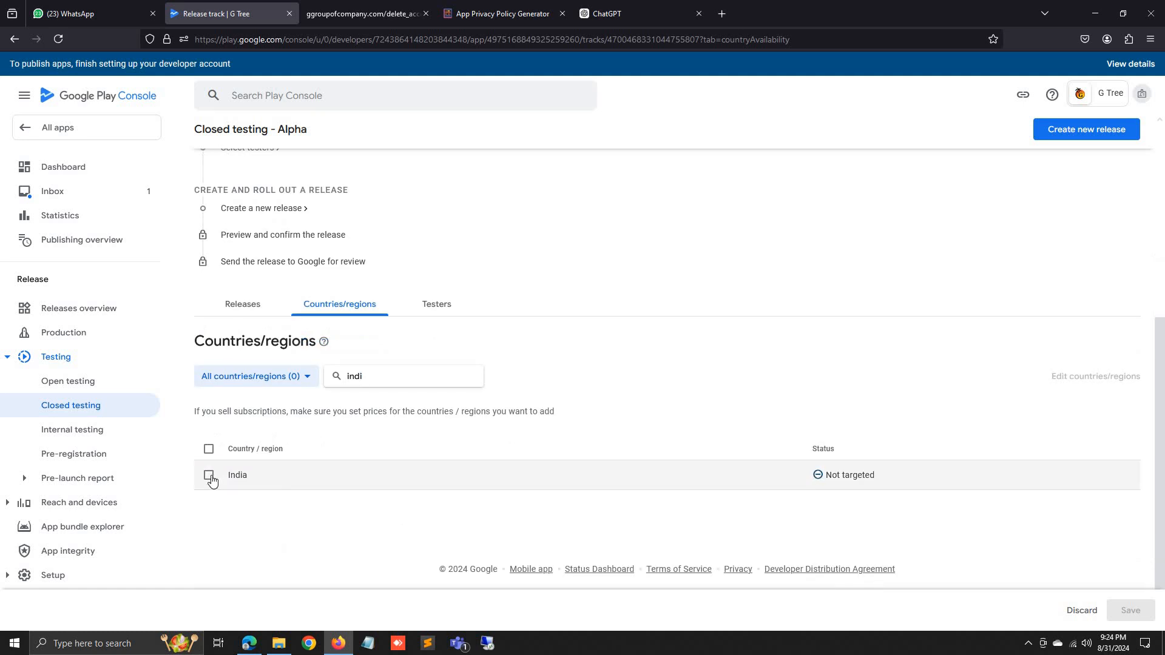
{"action": "left_click", "coordinate": [208, 475]}
{"action": "left_click", "coordinate": [1131, 611]}
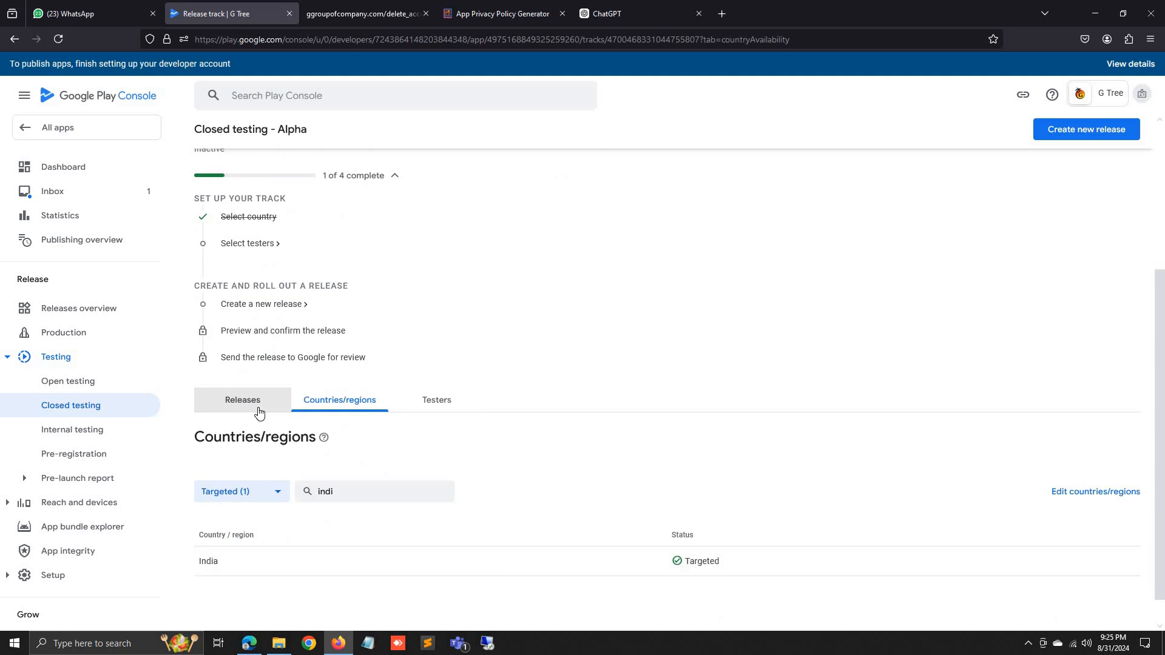
Switch to the Closed testing - Alpha track's Releases list.
{"action": "left_click", "coordinate": [260, 412]}
{"action": "scroll", "coordinate": [331, 450], "scroll_direction": "down", "scroll_amount": 2}
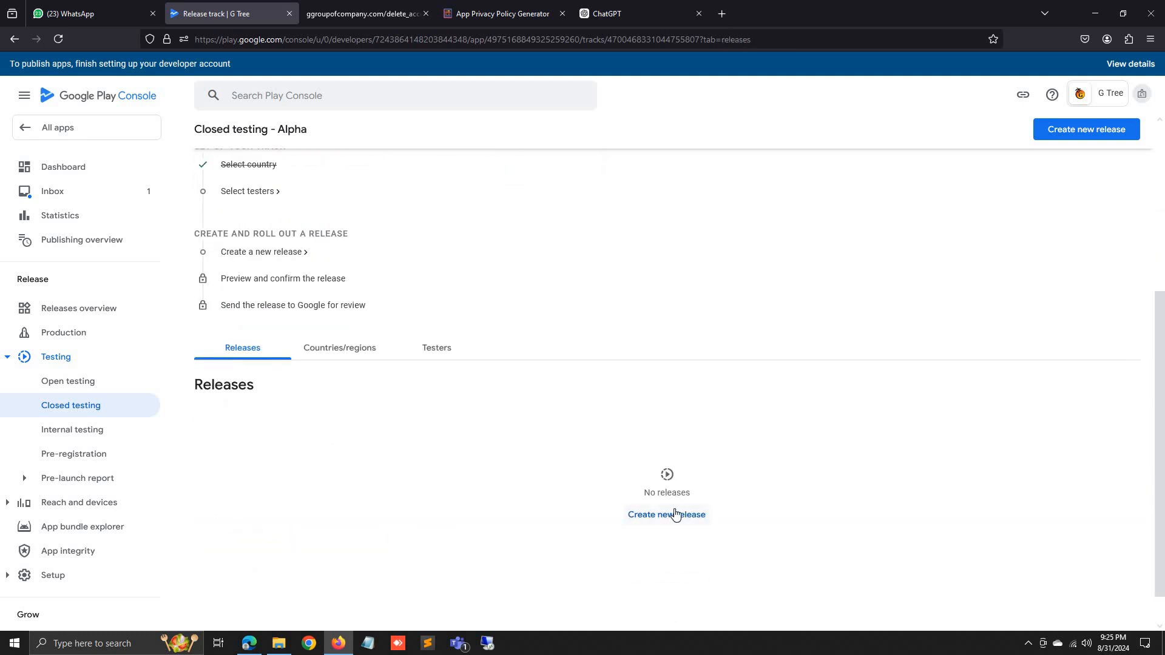
{"action": "scroll", "coordinate": [675, 514], "scroll_direction": "up", "scroll_amount": 5}
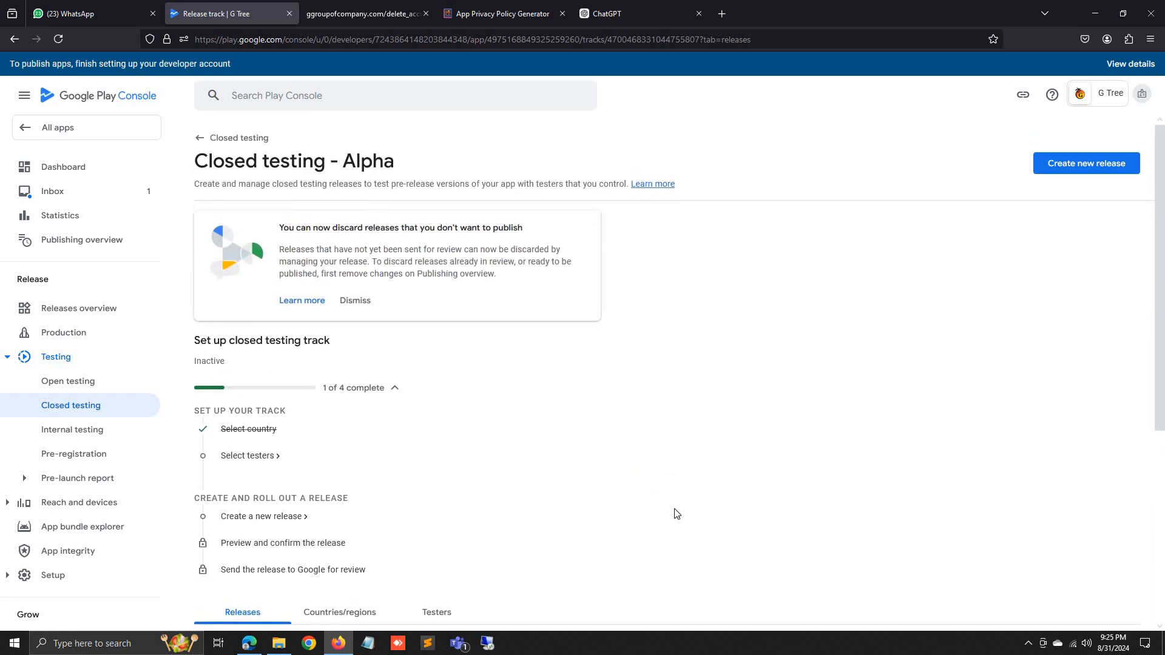
{"action": "scroll", "coordinate": [677, 514], "scroll_direction": "down", "scroll_amount": 3}
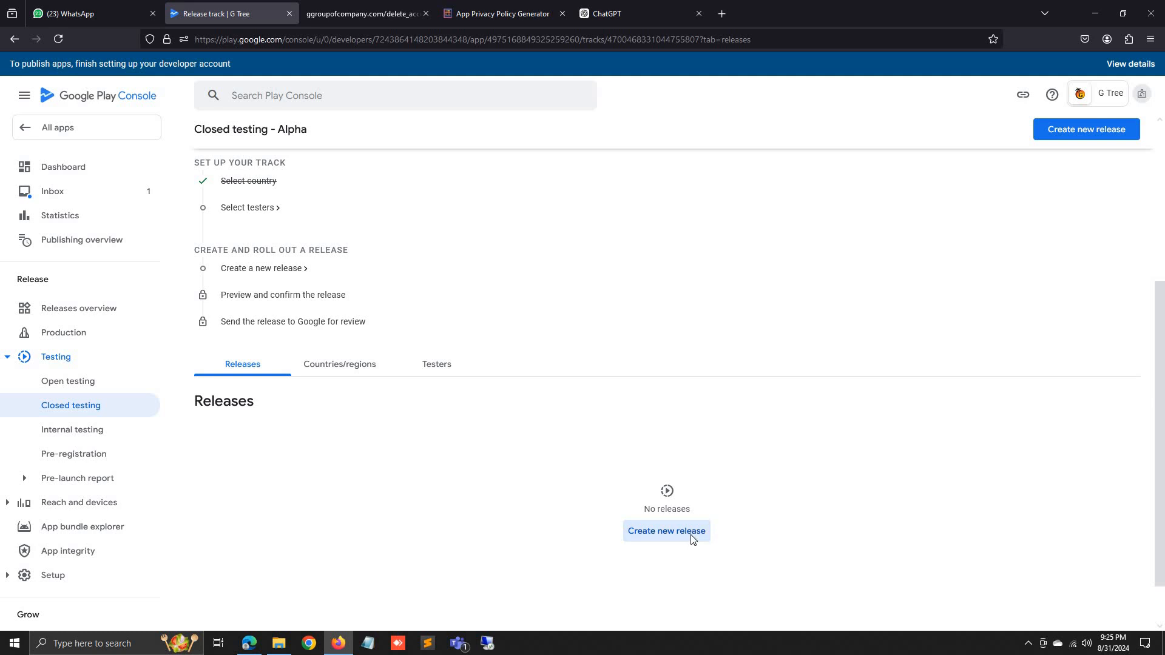
Create a new closed testing release signed with a Google-generated app signing key.
{"action": "left_click", "coordinate": [692, 531]}
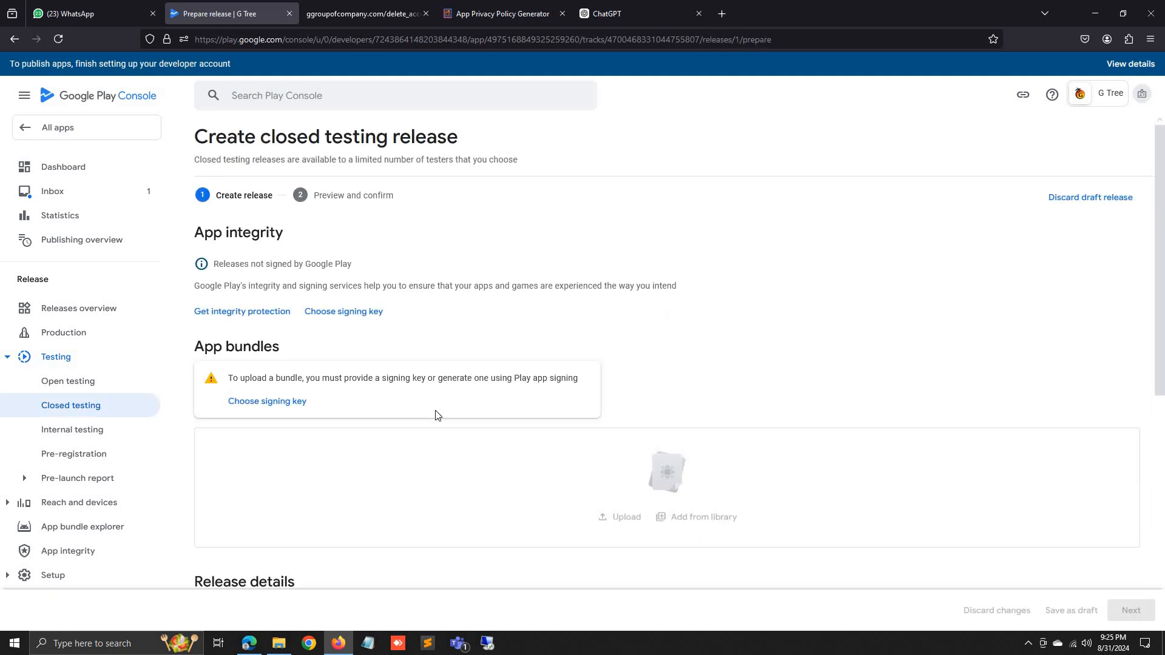
{"action": "left_click", "coordinate": [276, 401]}
{"action": "left_click", "coordinate": [687, 430]}
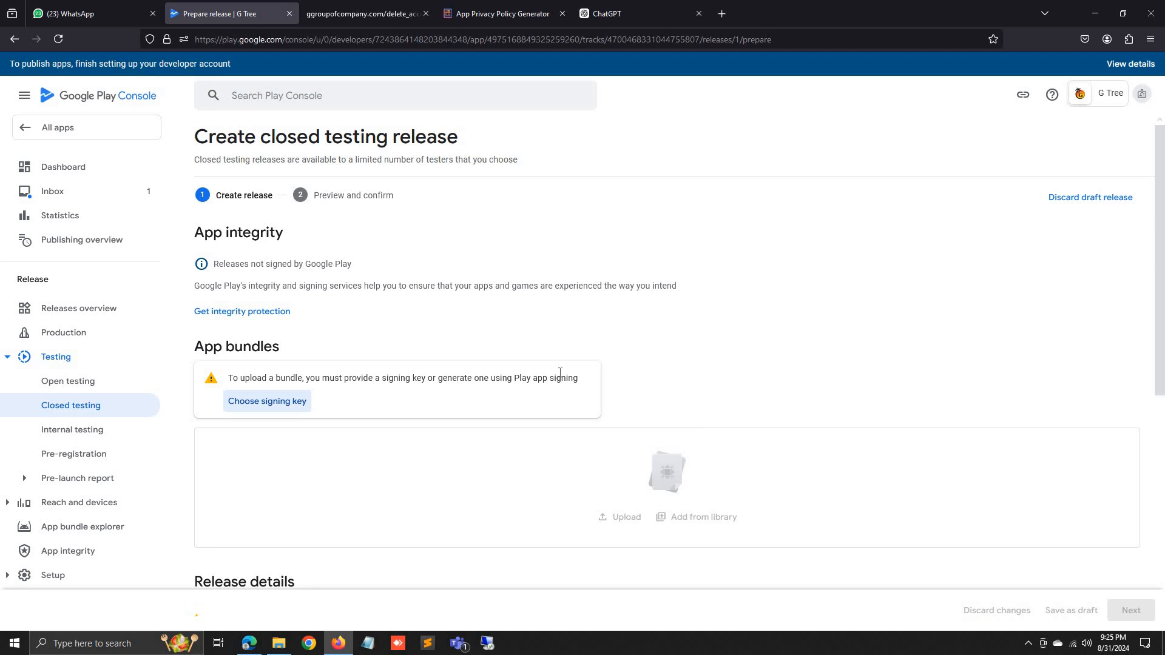
{"action": "scroll", "coordinate": [559, 377], "scroll_direction": "down", "scroll_amount": 5}
{"action": "scroll", "coordinate": [560, 376], "scroll_direction": "up", "scroll_amount": 3}
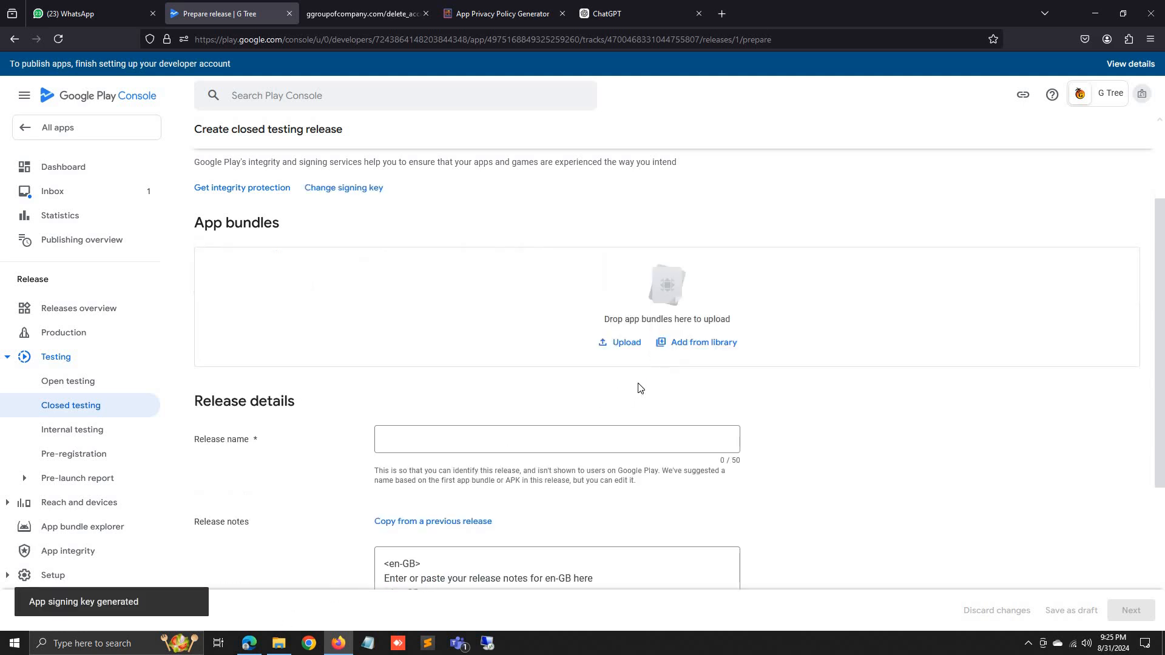
{"action": "scroll", "coordinate": [637, 384], "scroll_direction": "down", "scroll_amount": 4}
{"action": "scroll", "coordinate": [639, 385], "scroll_direction": "up", "scroll_amount": 3}
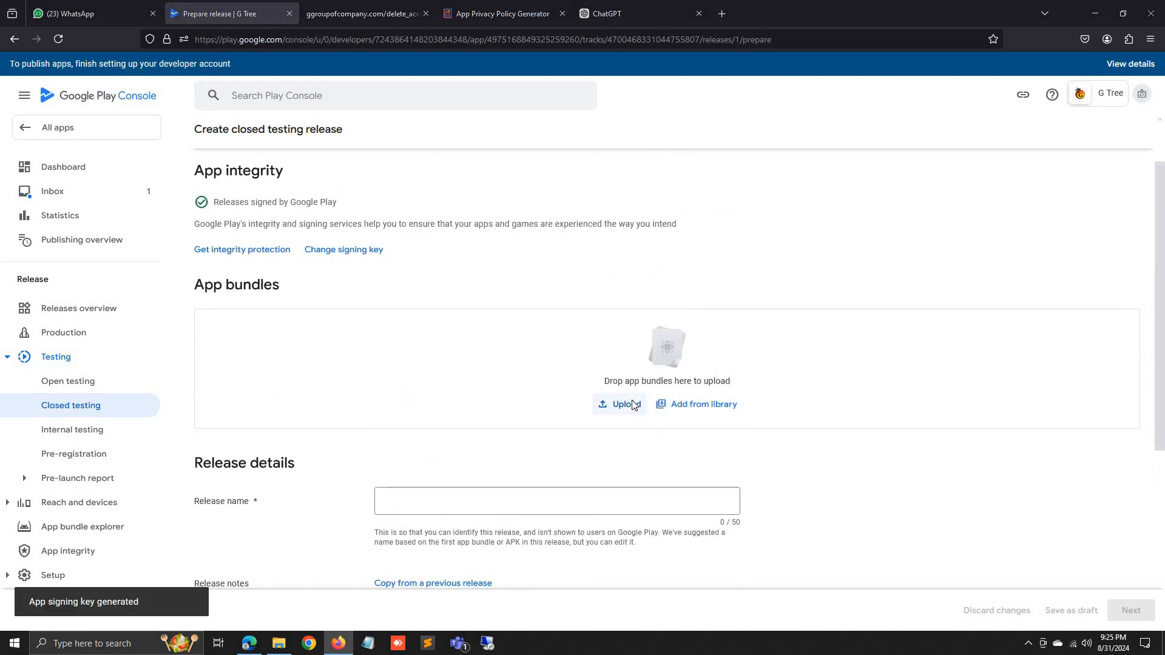
Upload the app-release.aab bundle, version 1 (1.0.0), and proceed to Preview and confirm.
{"action": "left_click", "coordinate": [628, 404]}
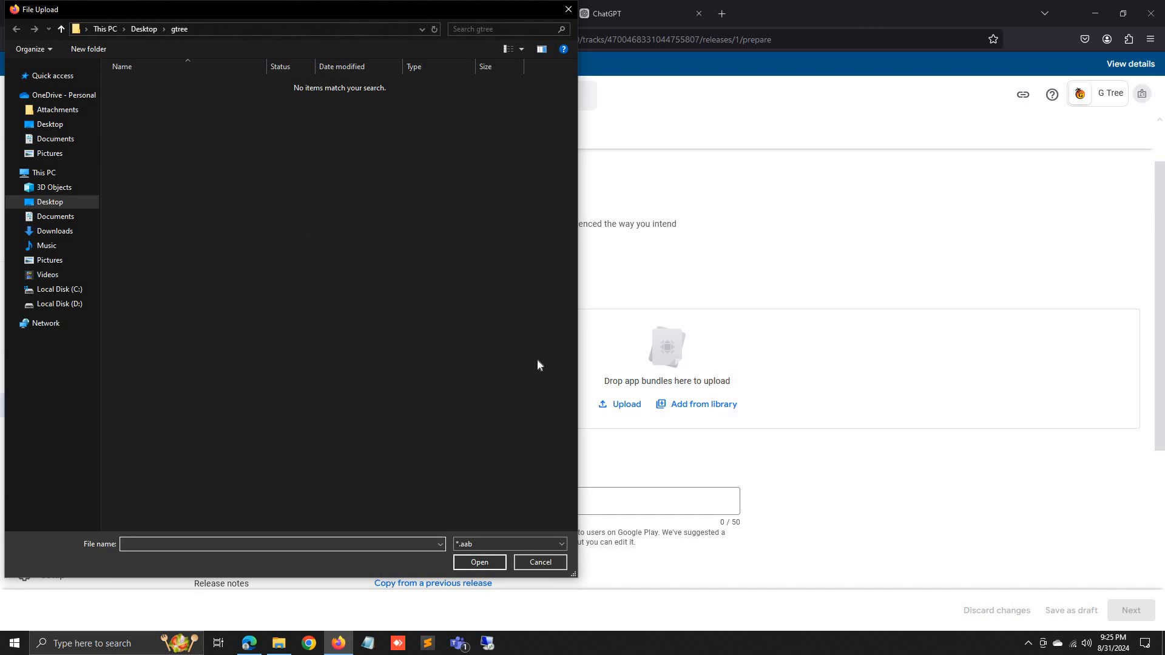
{"action": "left_click", "coordinate": [502, 543]}
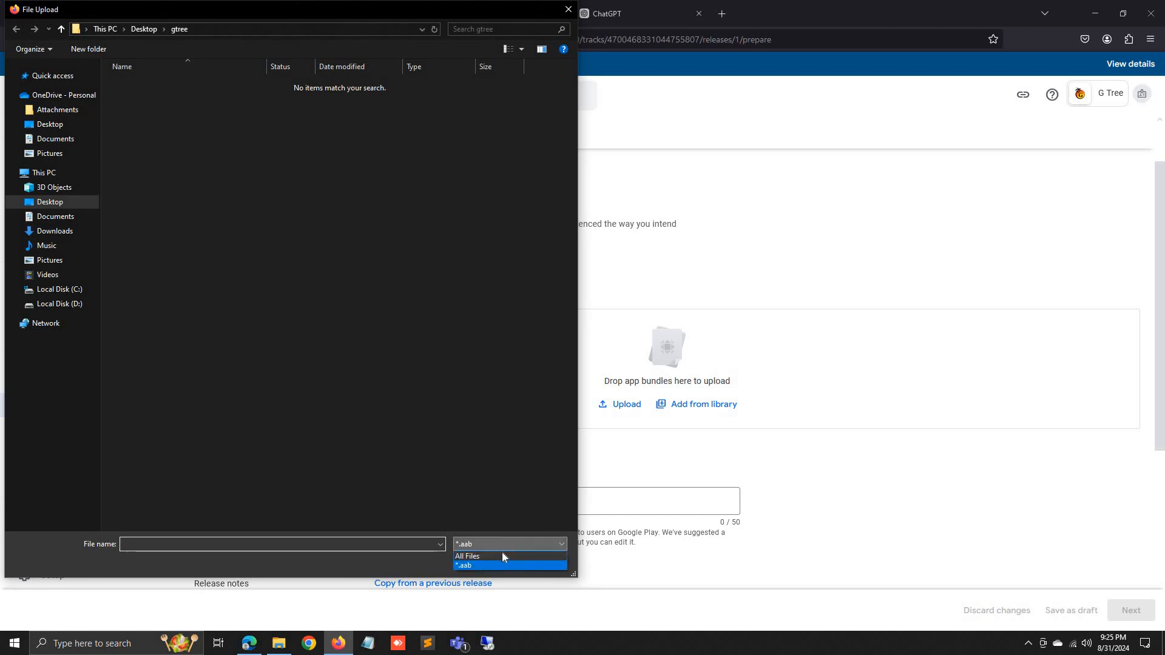
{"action": "left_click", "coordinate": [501, 556]}
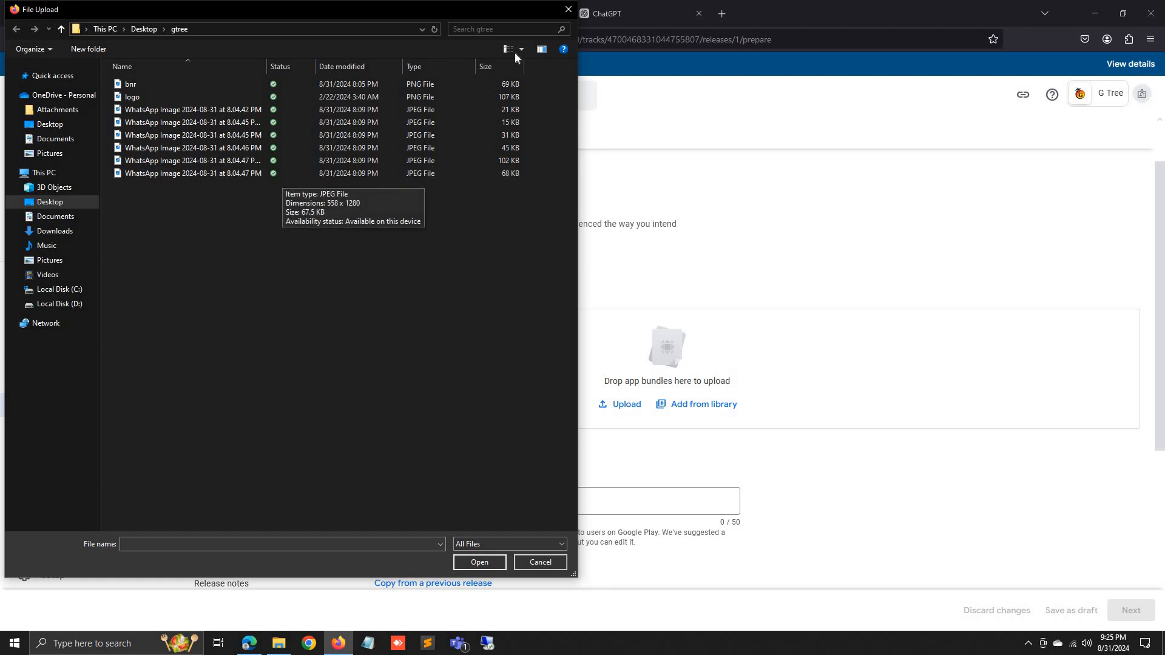
{"action": "left_click", "coordinate": [569, 10]}
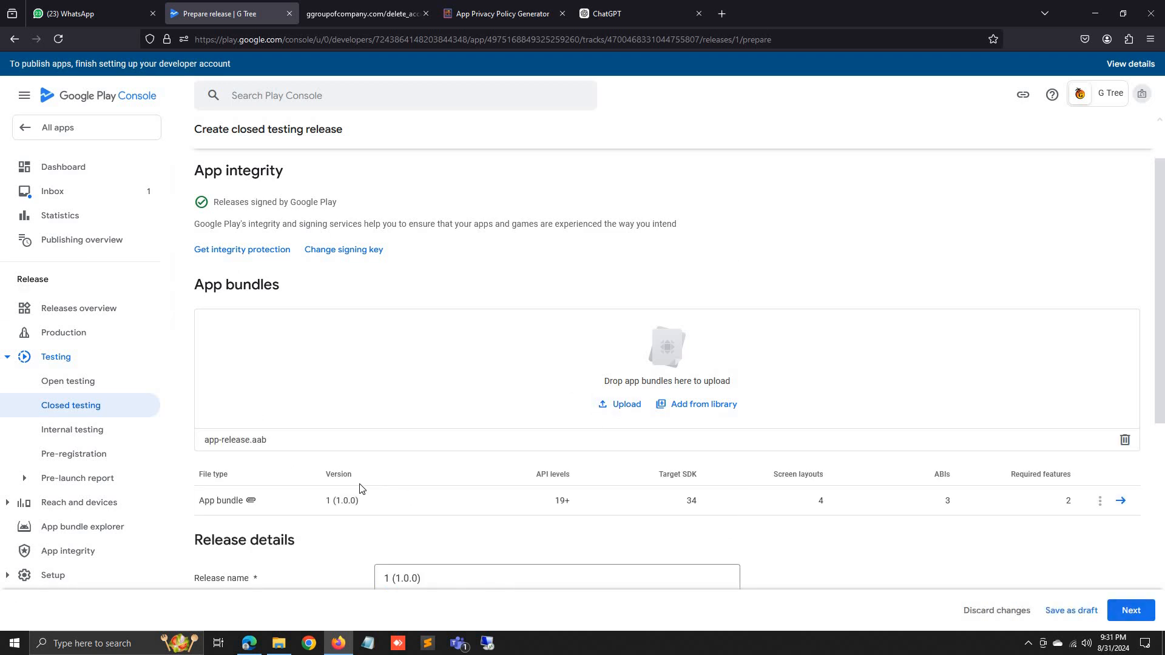
{"action": "scroll", "coordinate": [433, 518], "scroll_direction": "down", "scroll_amount": 2}
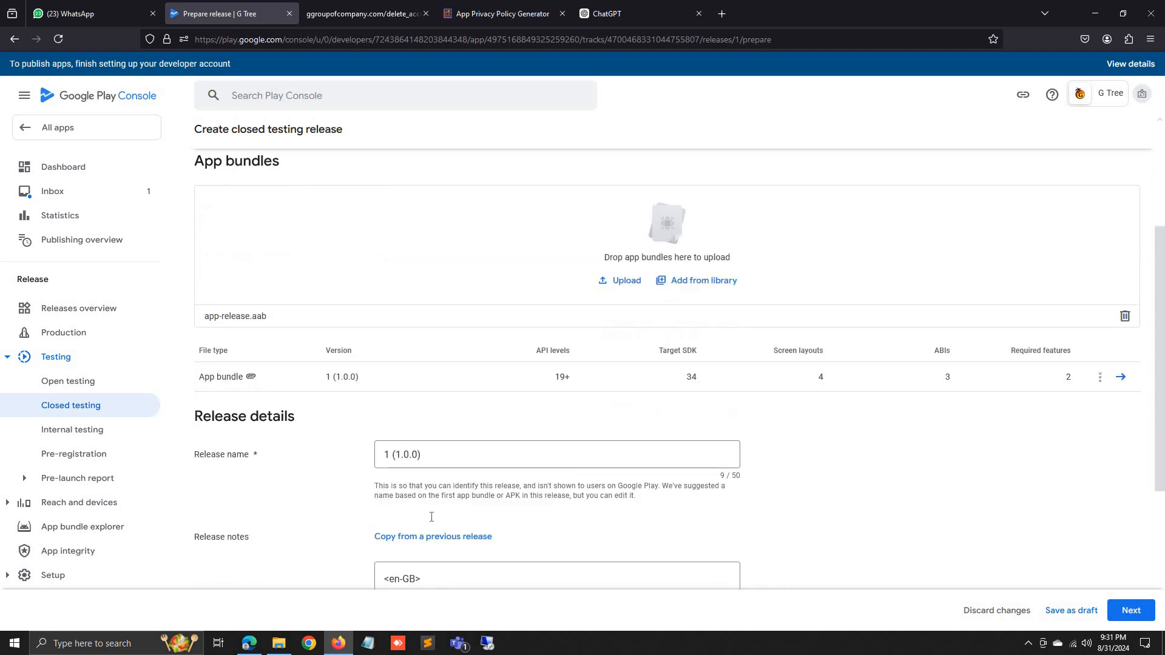
{"action": "scroll", "coordinate": [432, 517], "scroll_direction": "down", "scroll_amount": 1}
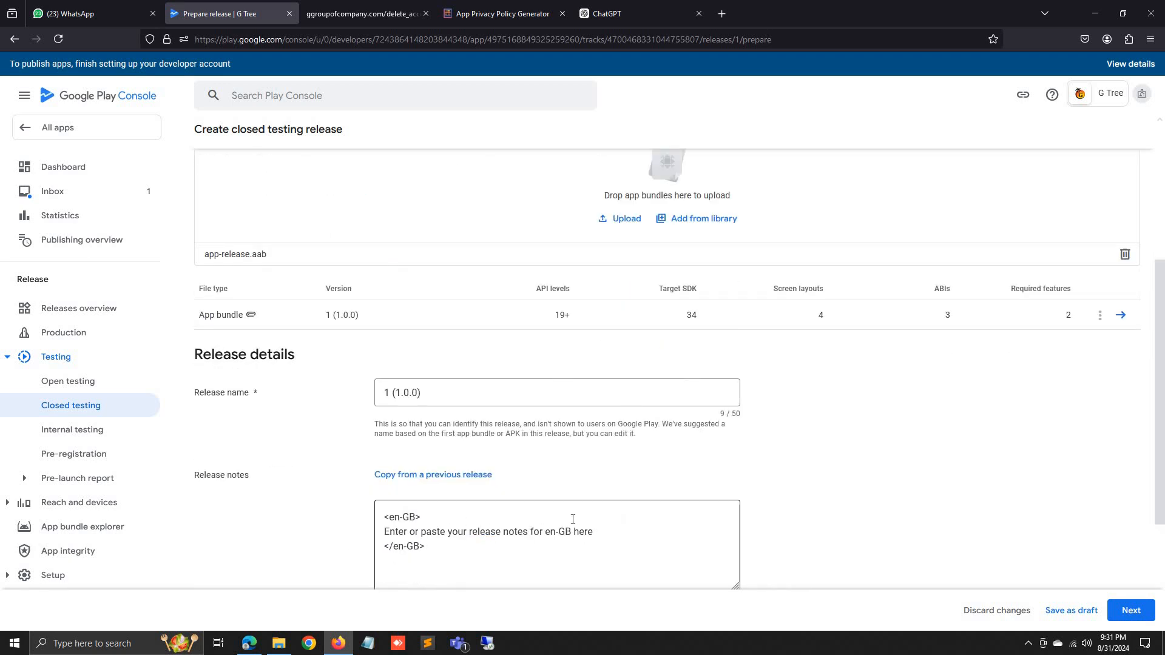
{"action": "left_click", "coordinate": [1129, 612]}
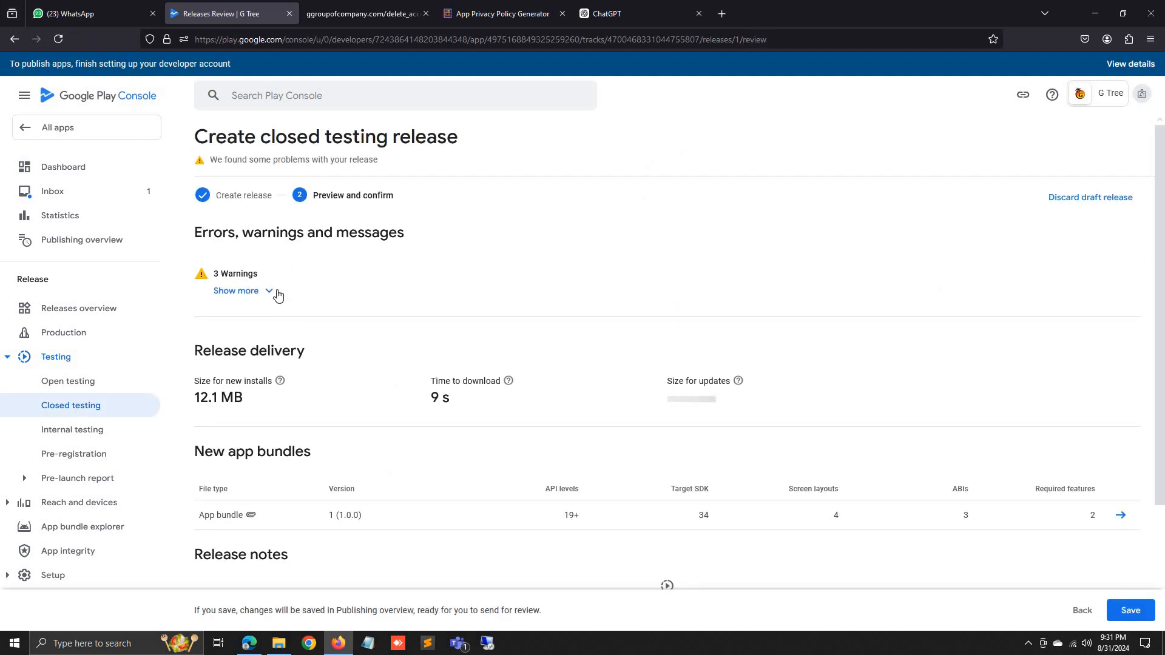
Review the three warnings, save release 1 (1.0.0), and decline the Publishing overview.
{"action": "left_click", "coordinate": [277, 293]}
{"action": "left_click", "coordinate": [269, 295]}
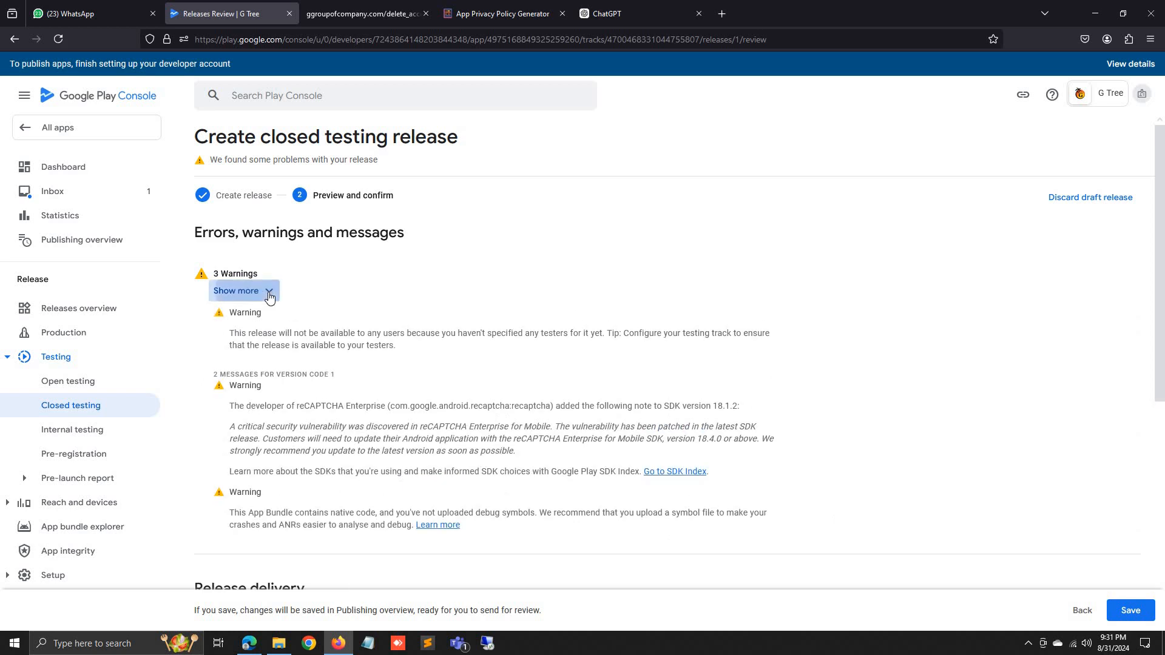
{"action": "left_click", "coordinate": [1130, 615]}
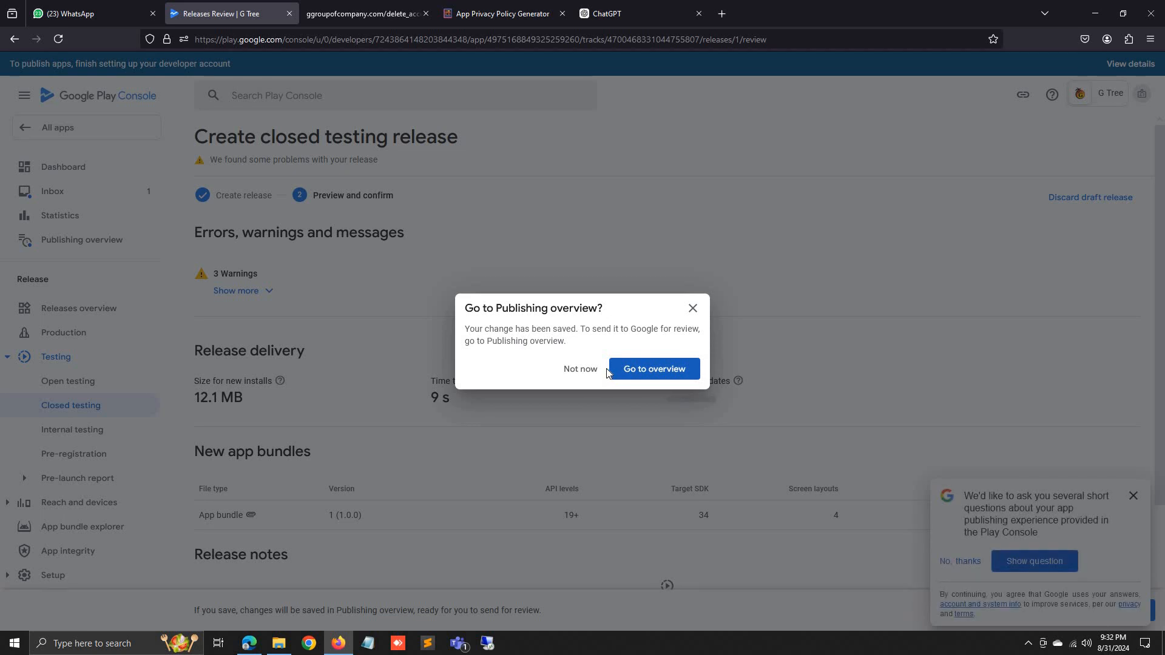
{"action": "left_click", "coordinate": [581, 370]}
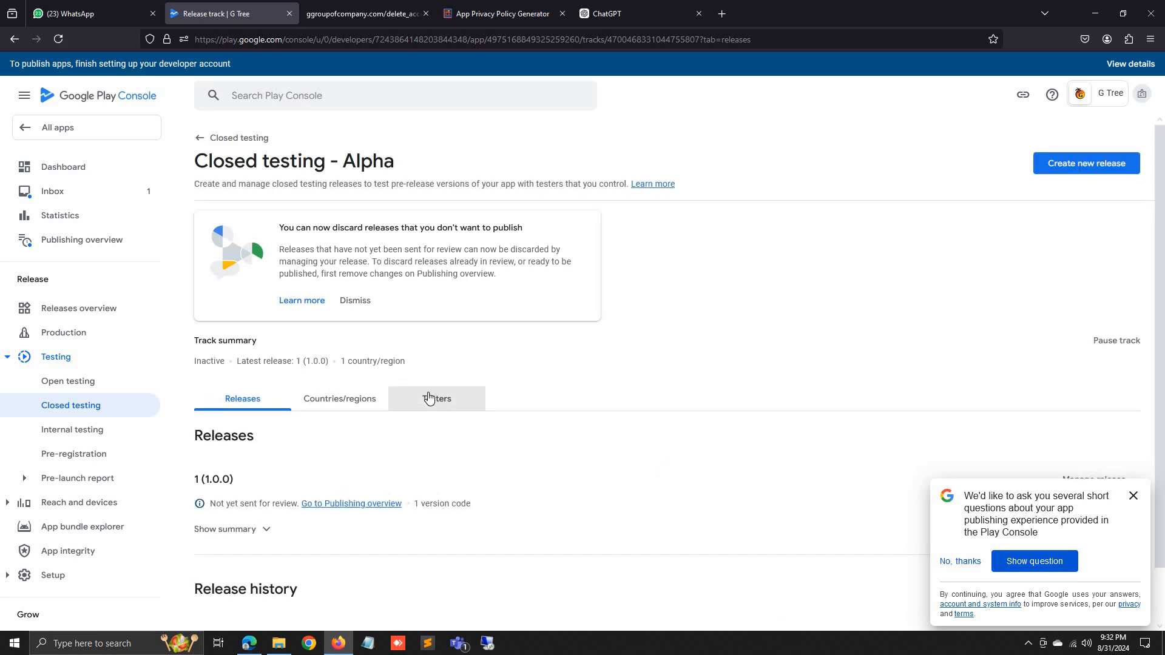
In the Testers tab, create an email list named 'Testers' and start adding addresses.
{"action": "left_click", "coordinate": [431, 400]}
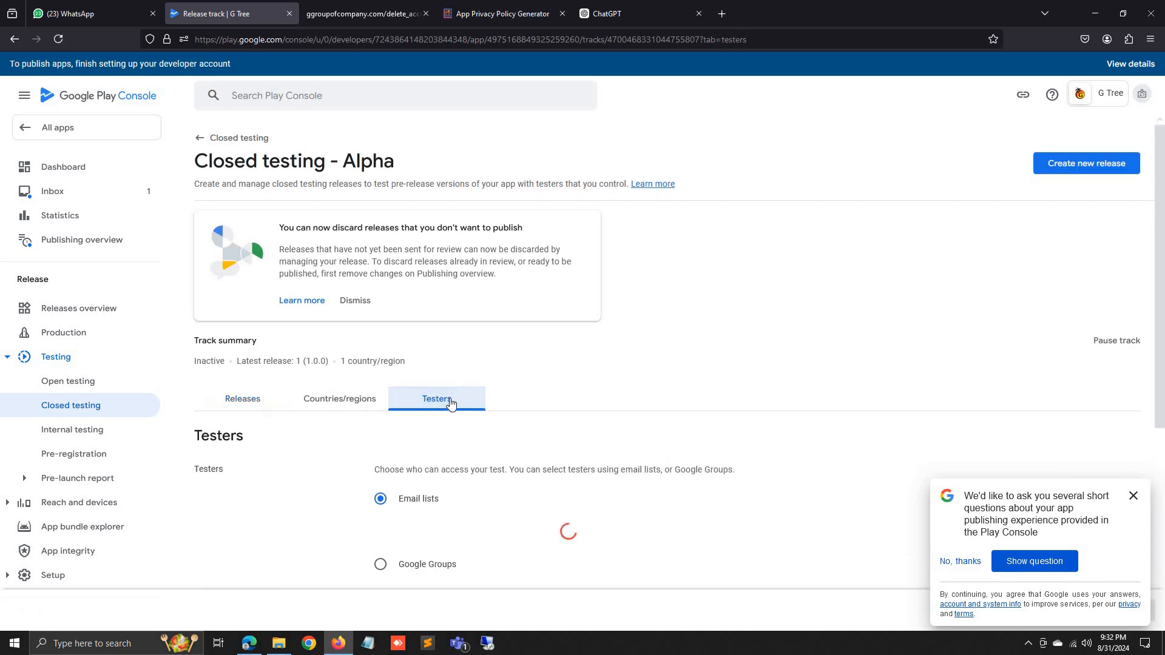
{"action": "scroll", "coordinate": [546, 394], "scroll_direction": "down", "scroll_amount": 3}
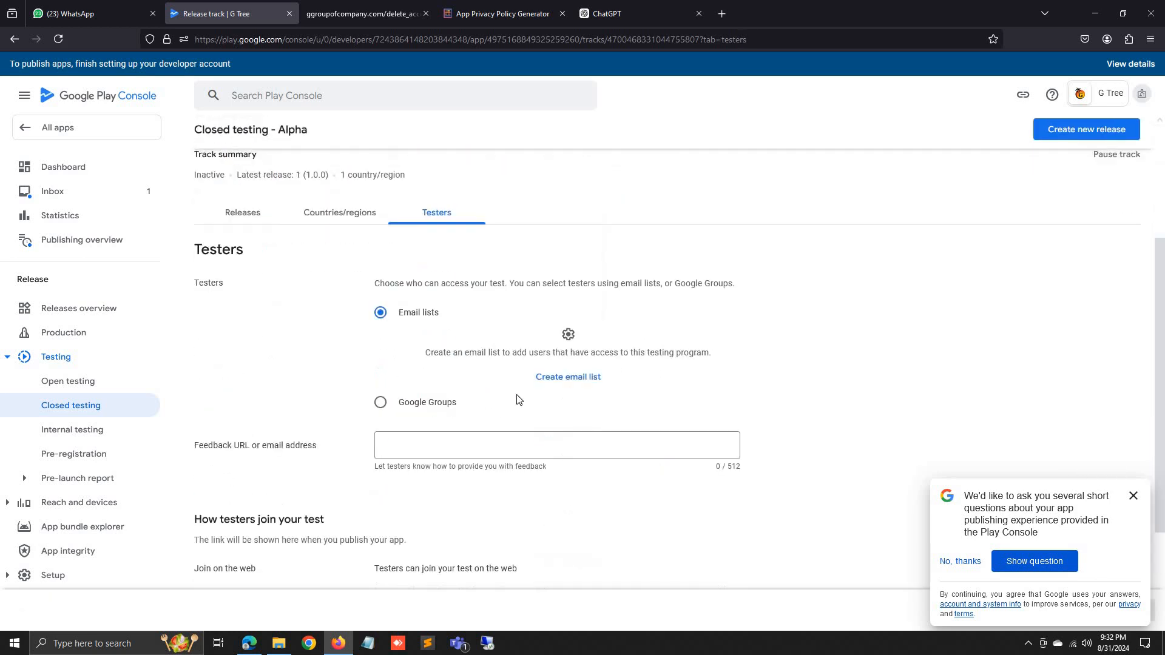
{"action": "left_click", "coordinate": [582, 385]}
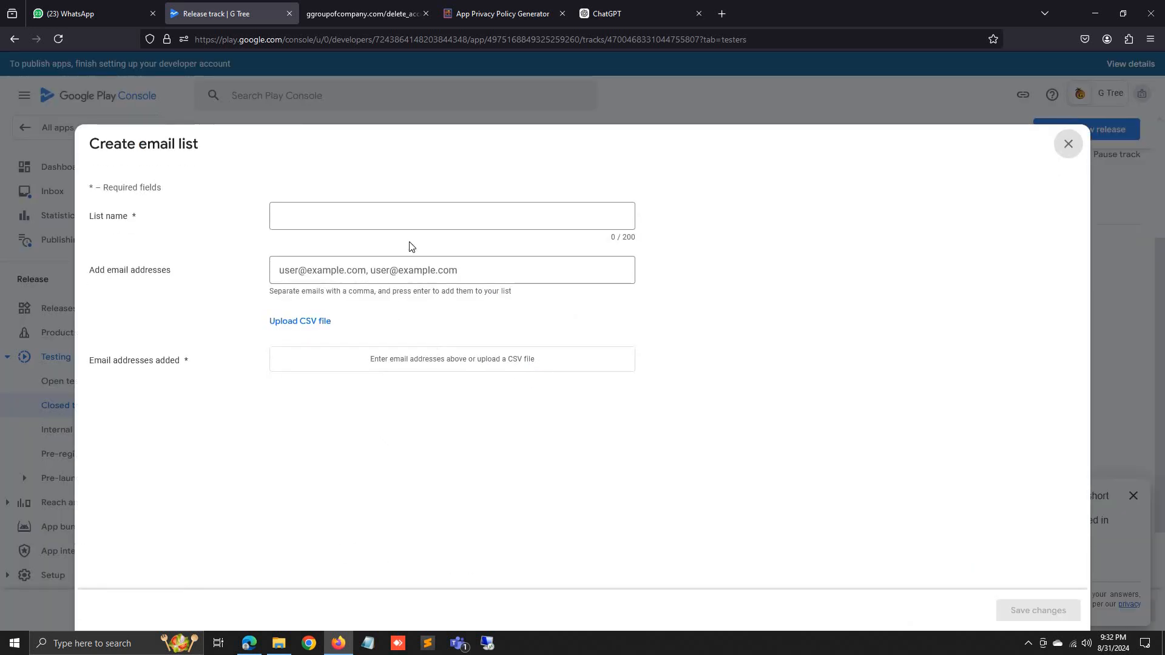
{"action": "left_click", "coordinate": [416, 215]}
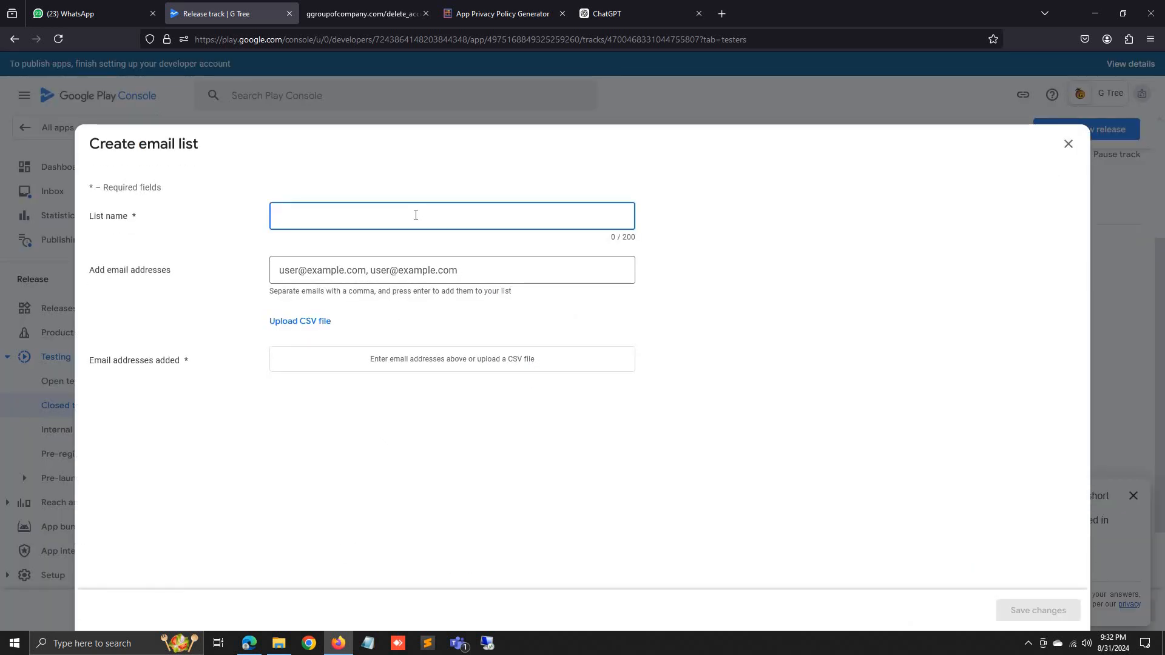
{"action": "type", "text": "Testers"}
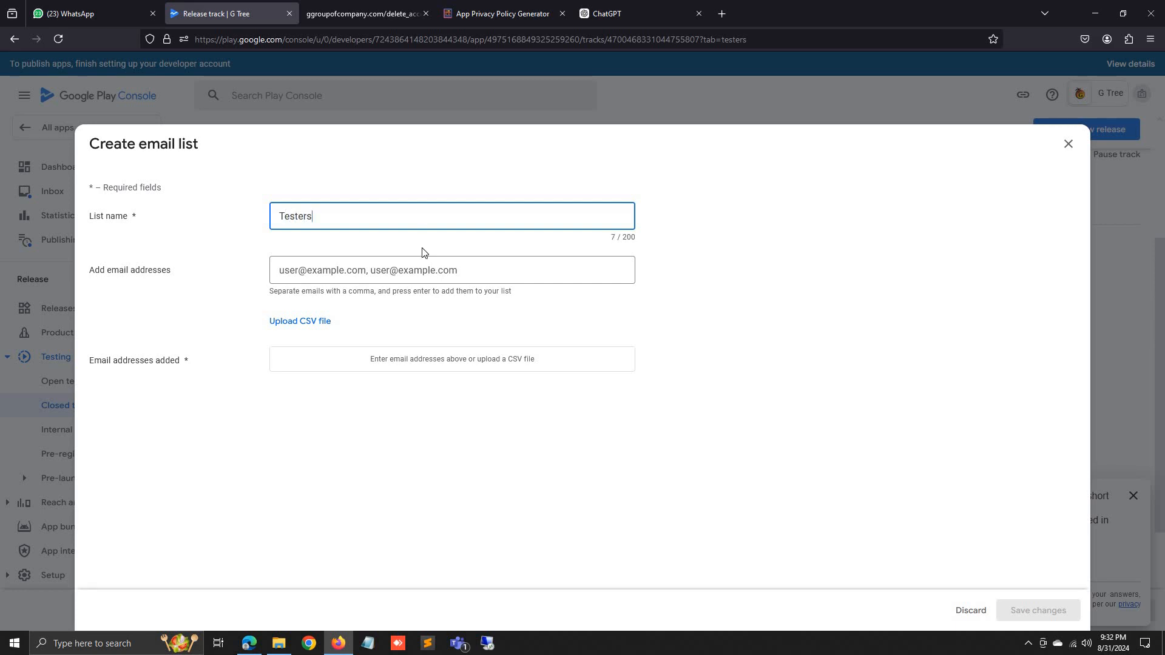
{"action": "left_click", "coordinate": [425, 268]}
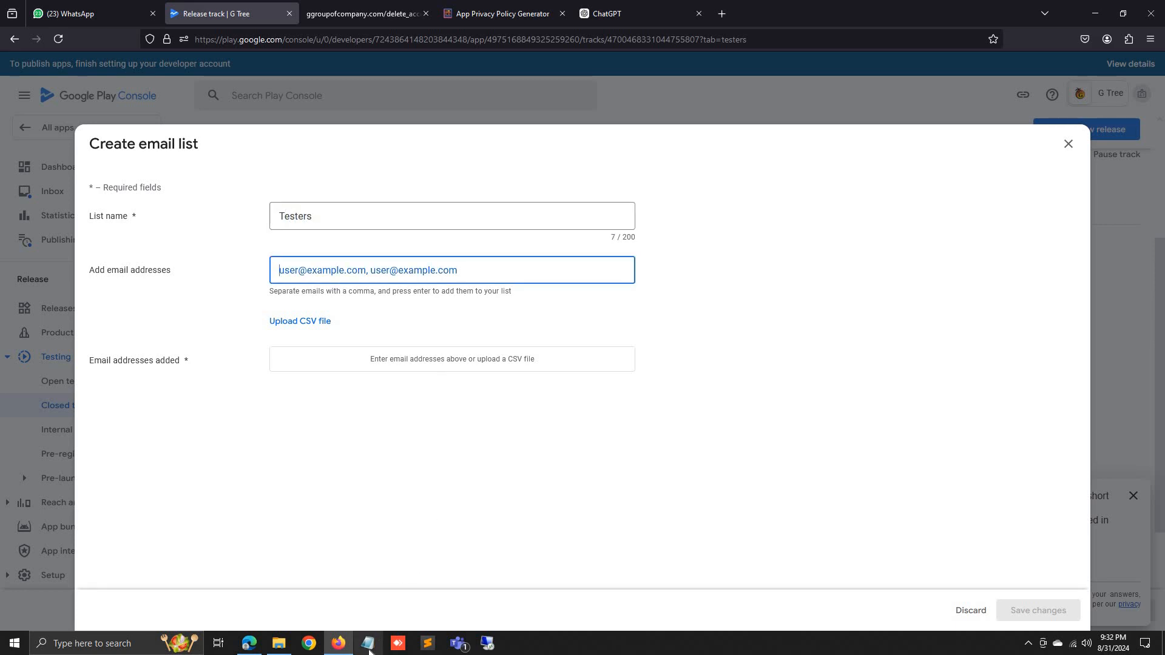
{"action": "left_click", "coordinate": [674, 294]}
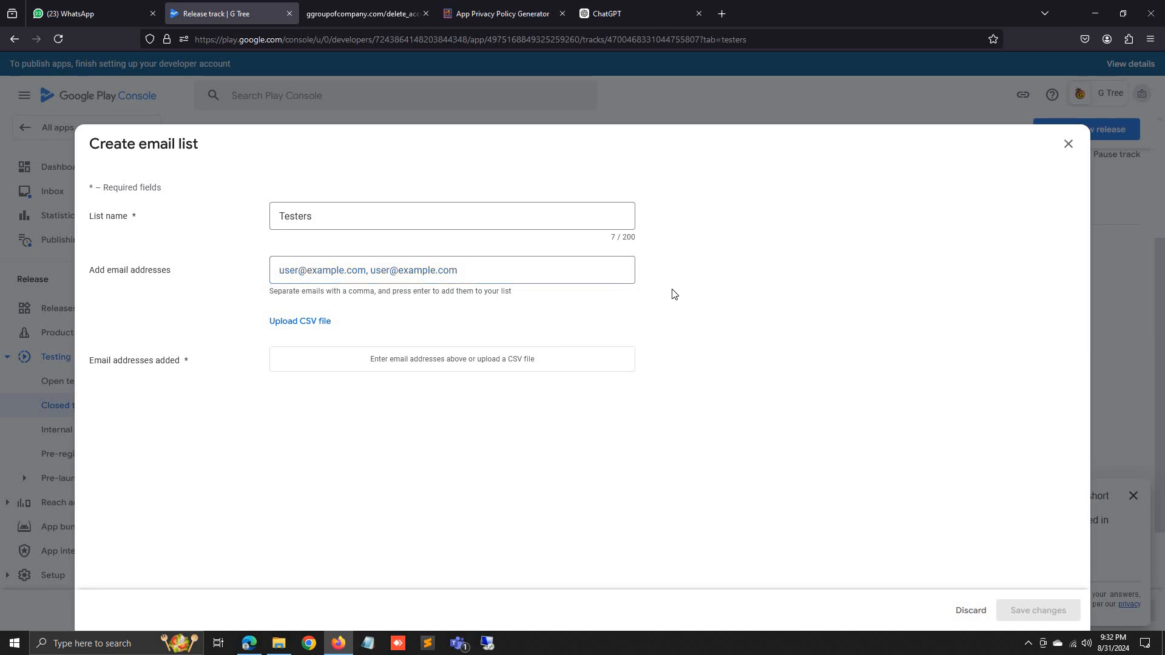
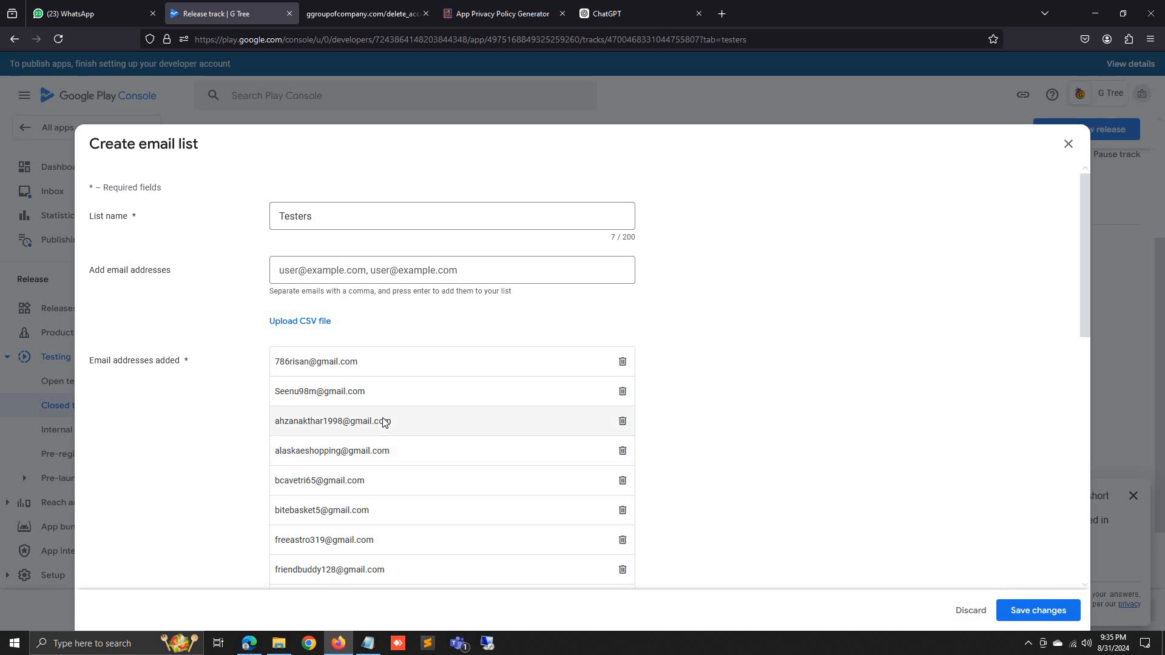
Delete the one address that failed validation and save the Testers list with 26 users.
{"action": "left_click", "coordinate": [1023, 605]}
{"action": "left_click", "coordinate": [661, 364]}
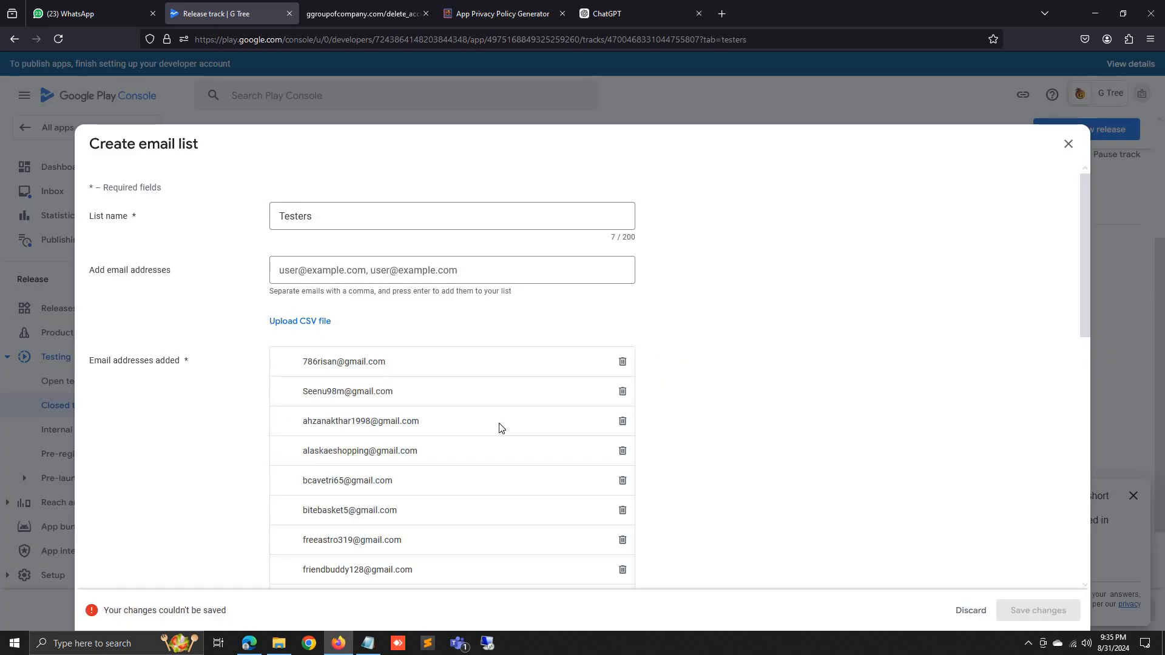
{"action": "scroll", "coordinate": [466, 438], "scroll_direction": "down", "scroll_amount": 6}
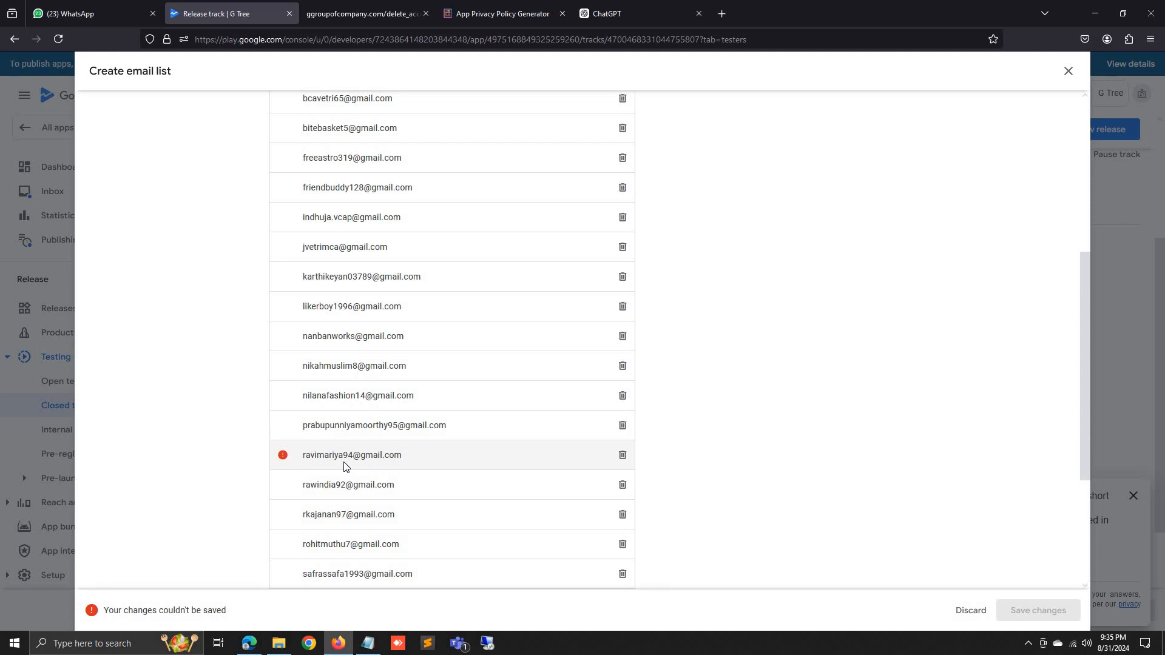
{"action": "scroll", "coordinate": [343, 466], "scroll_direction": "down", "scroll_amount": 3}
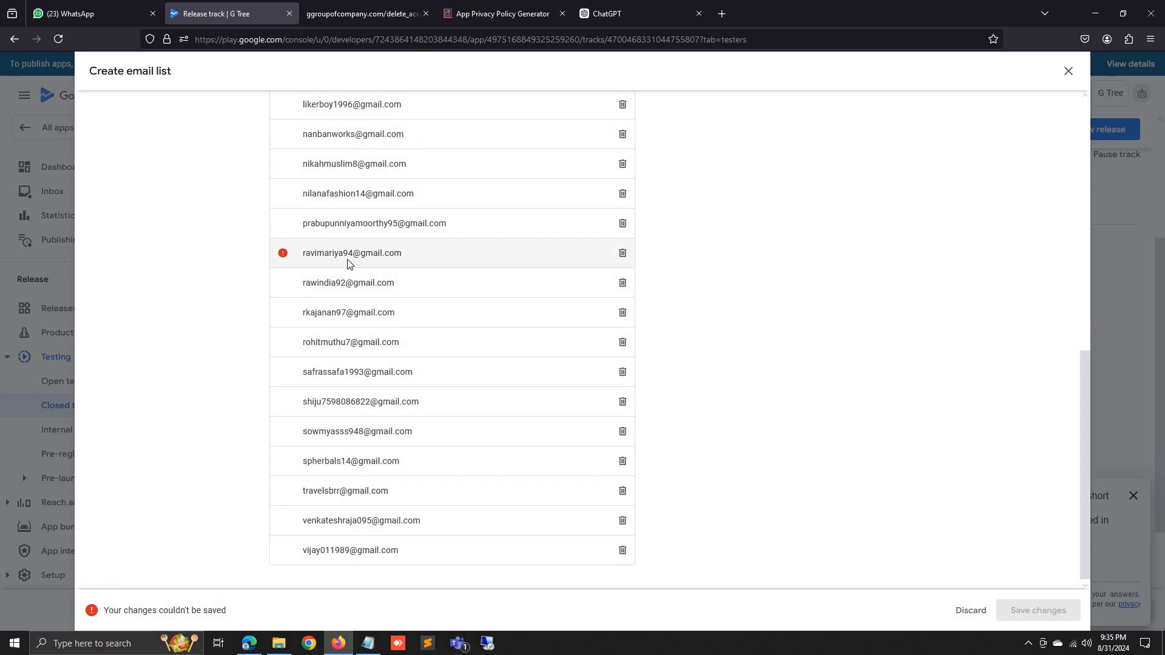
{"action": "left_click", "coordinate": [622, 252]}
{"action": "left_click", "coordinate": [1049, 609]}
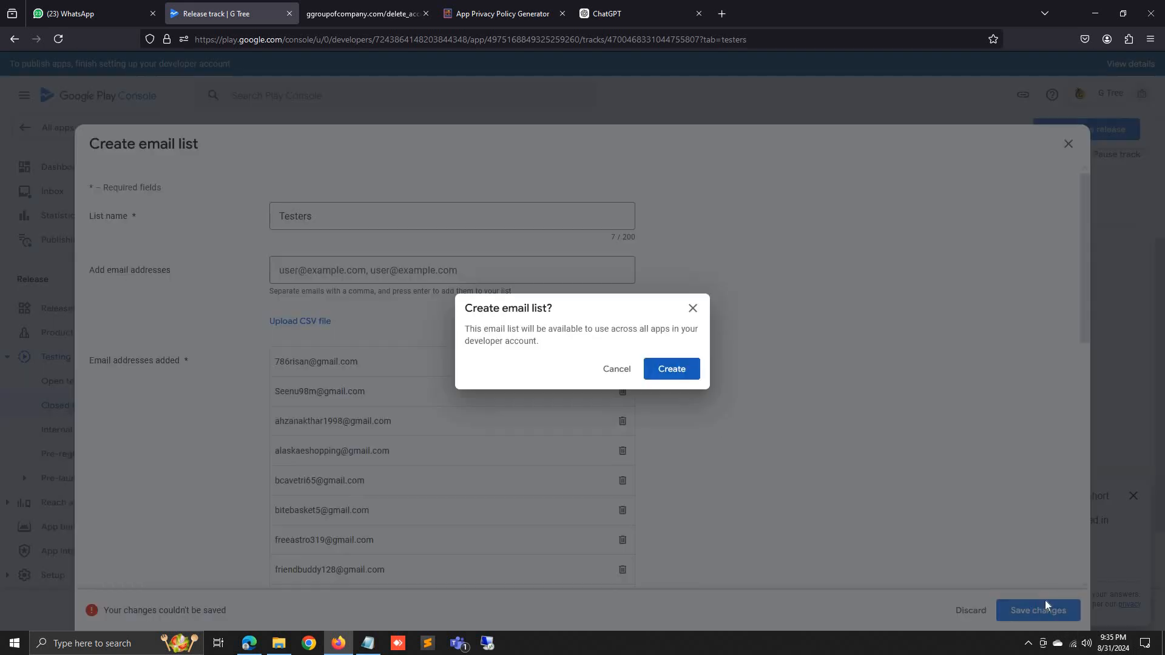
{"action": "left_click", "coordinate": [684, 369]}
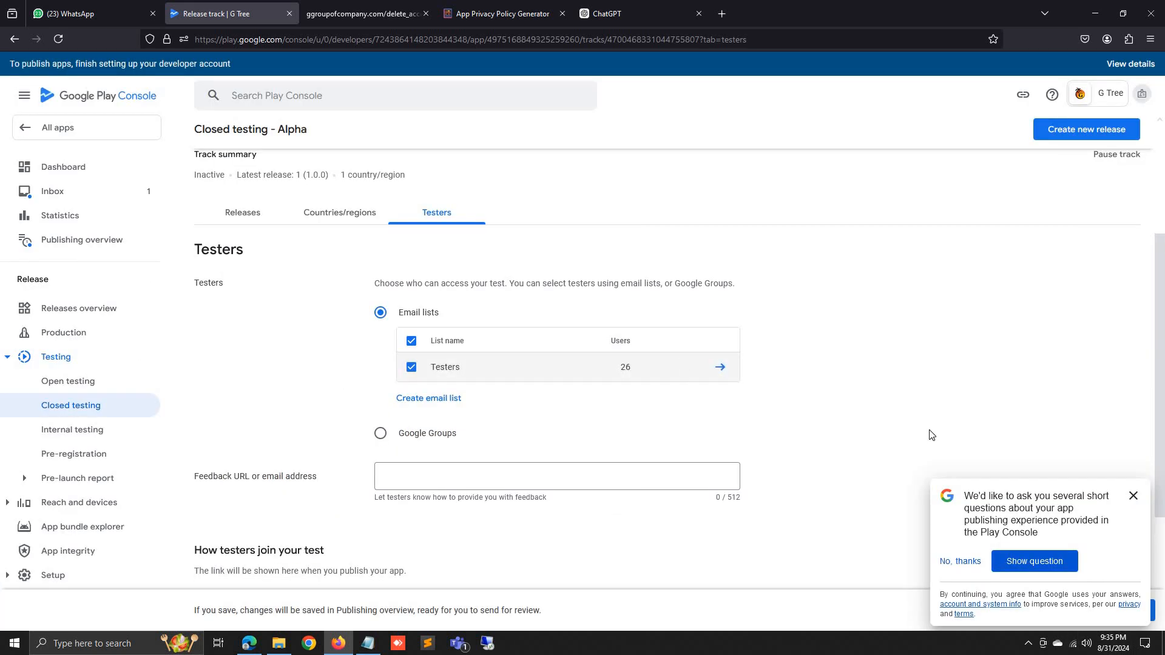
Dismiss the feedback survey prompt and review the Testers settings.
{"action": "left_click", "coordinate": [1133, 496]}
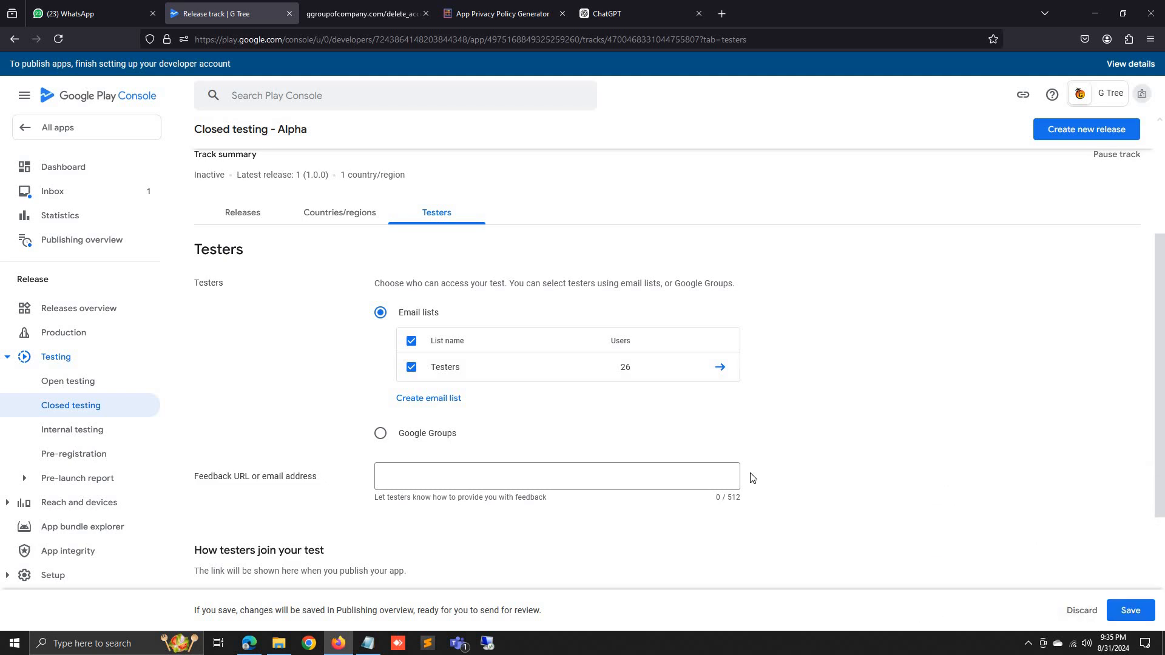
{"action": "scroll", "coordinate": [751, 483], "scroll_direction": "down", "scroll_amount": 2}
{"action": "scroll", "coordinate": [751, 484], "scroll_direction": "down", "scroll_amount": 1}
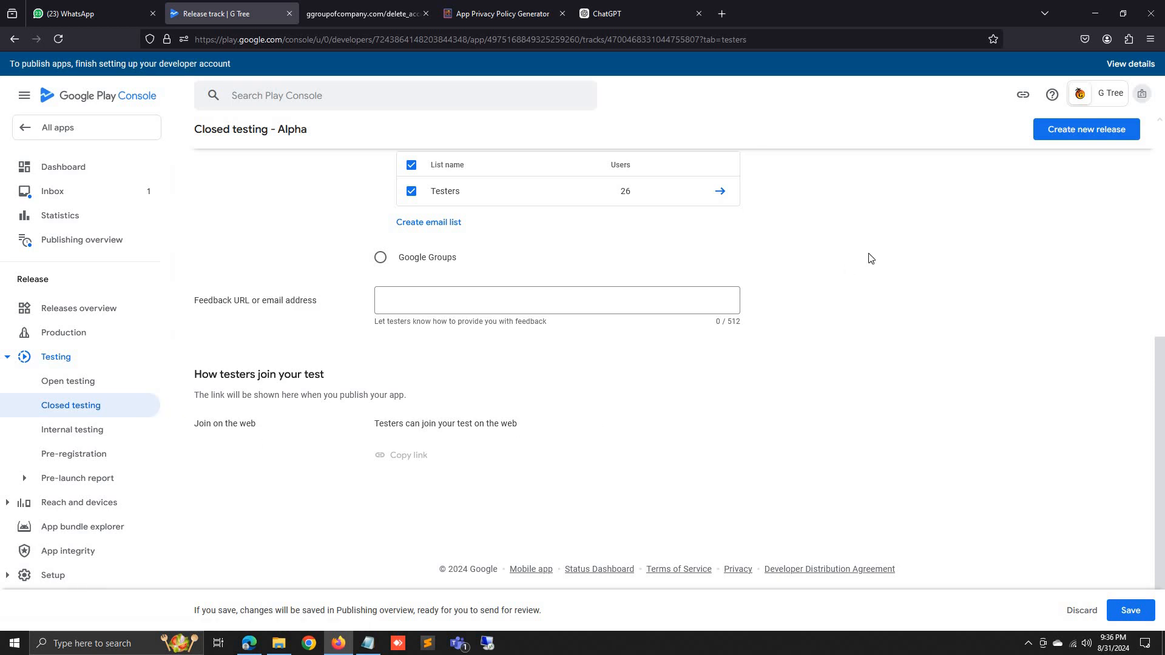
{"action": "scroll", "coordinate": [832, 330], "scroll_direction": "up", "scroll_amount": 4}
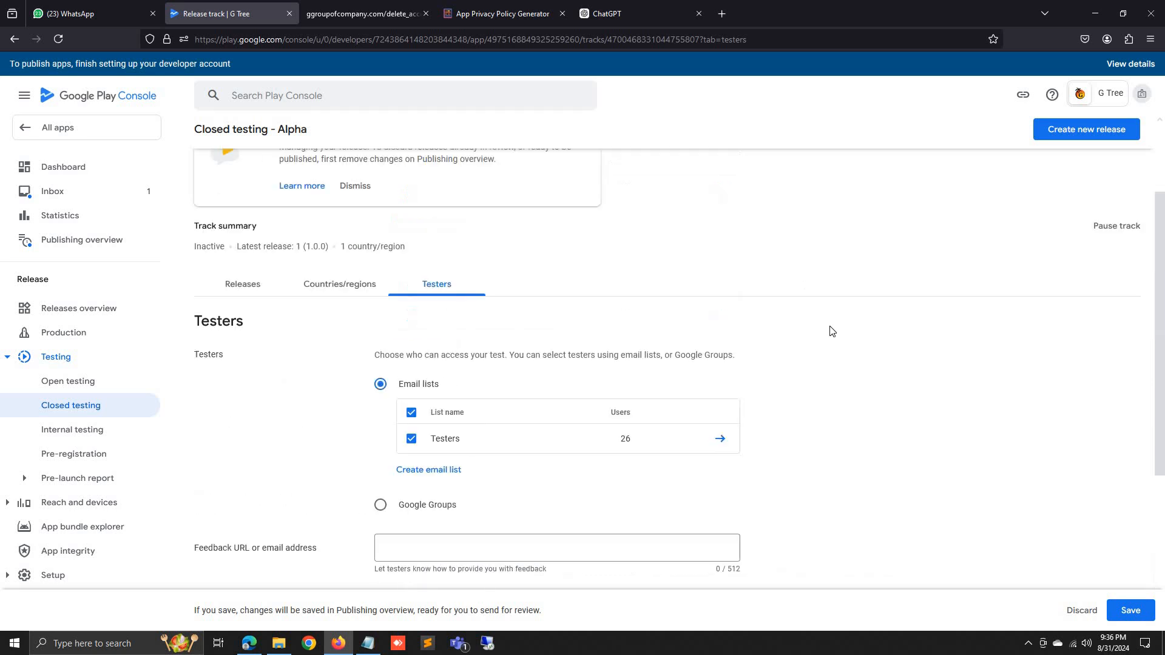
Cancel leaving for the Releases tab to keep the unsaved Testers settings.
{"action": "left_click", "coordinate": [264, 287]}
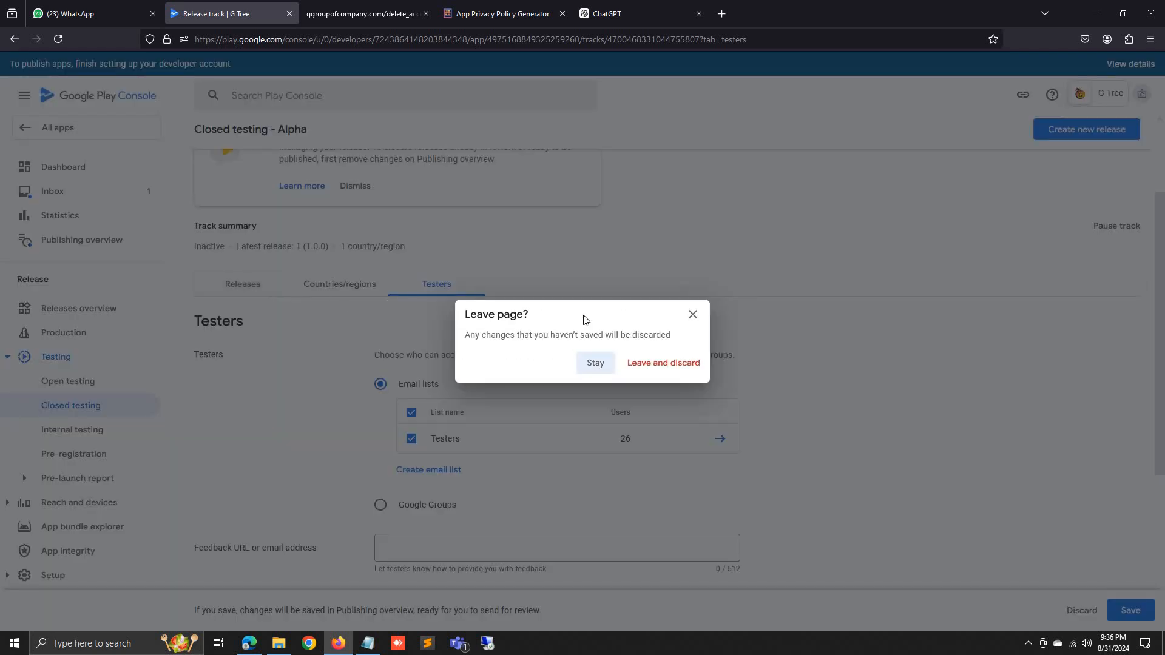
{"action": "left_click", "coordinate": [691, 314]}
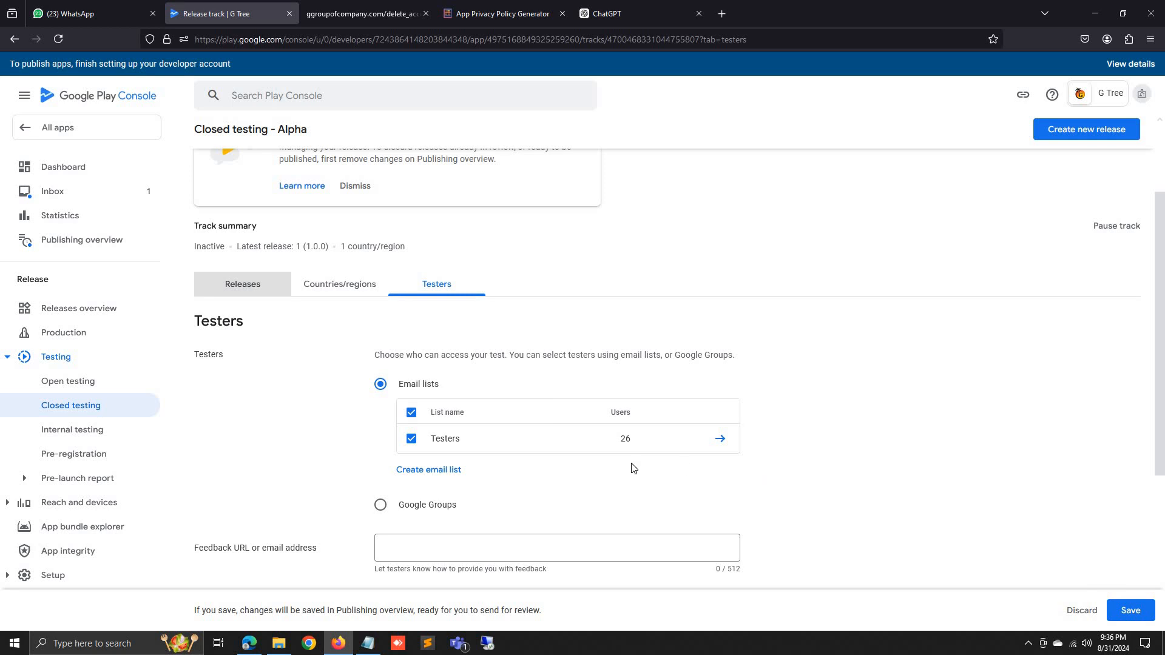
{"action": "scroll", "coordinate": [625, 339], "scroll_direction": "down", "scroll_amount": 2}
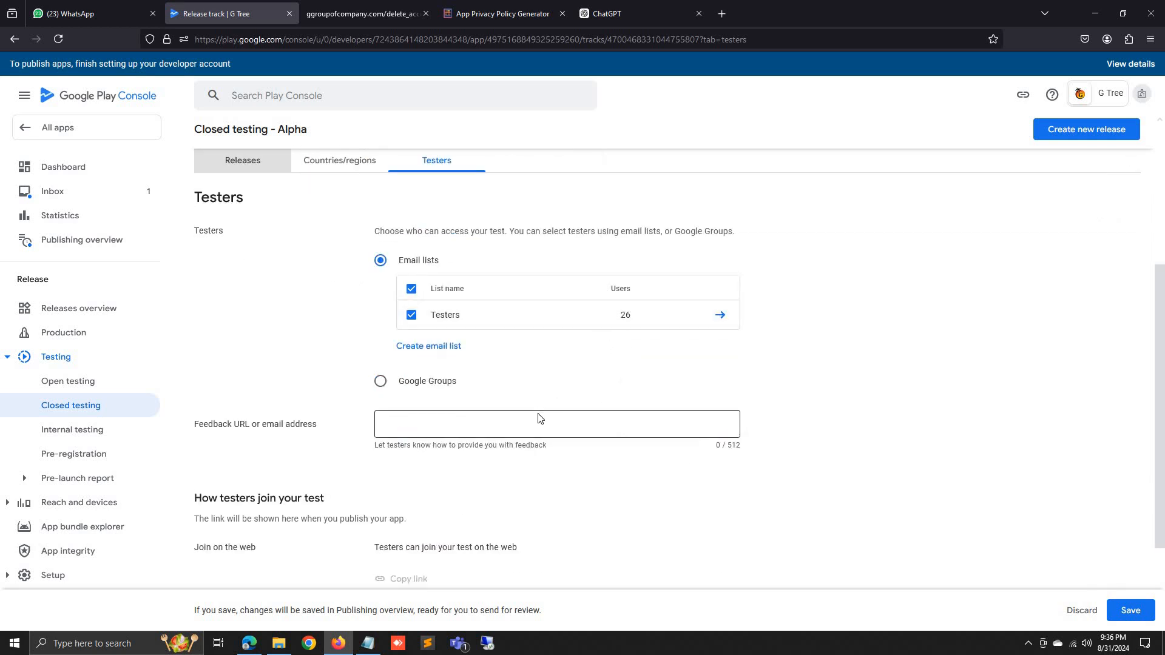
{"action": "scroll", "coordinate": [539, 416], "scroll_direction": "down", "scroll_amount": 1}
{"action": "scroll", "coordinate": [492, 440], "scroll_direction": "down", "scroll_amount": 1}
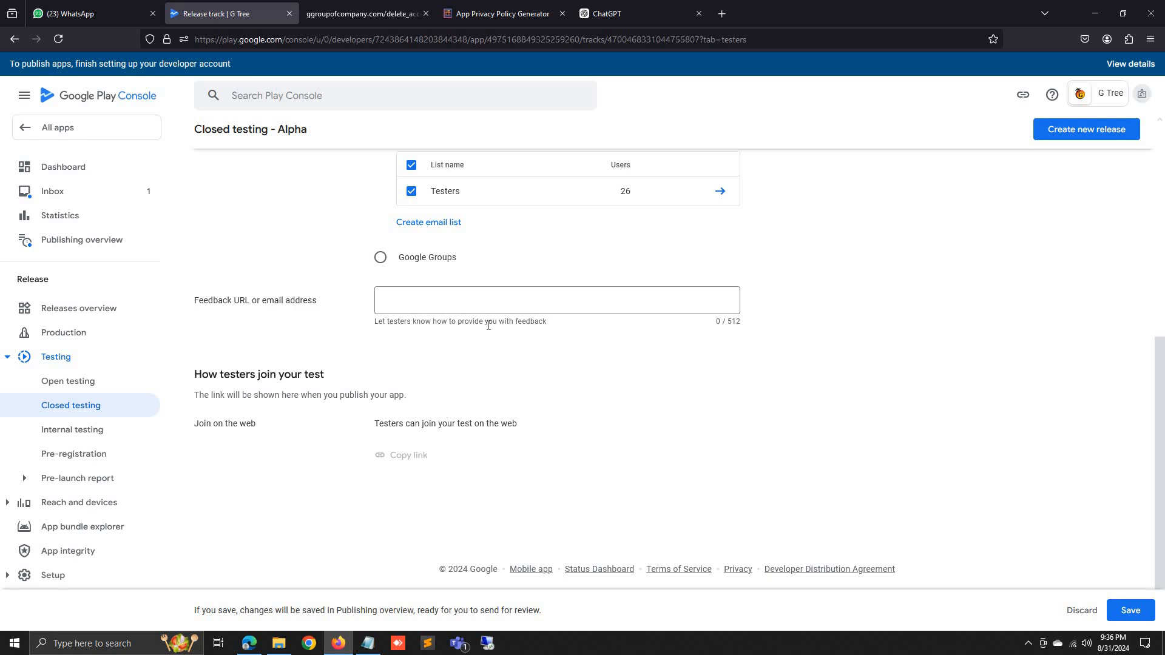
{"action": "scroll", "coordinate": [608, 260], "scroll_direction": "up", "scroll_amount": 1}
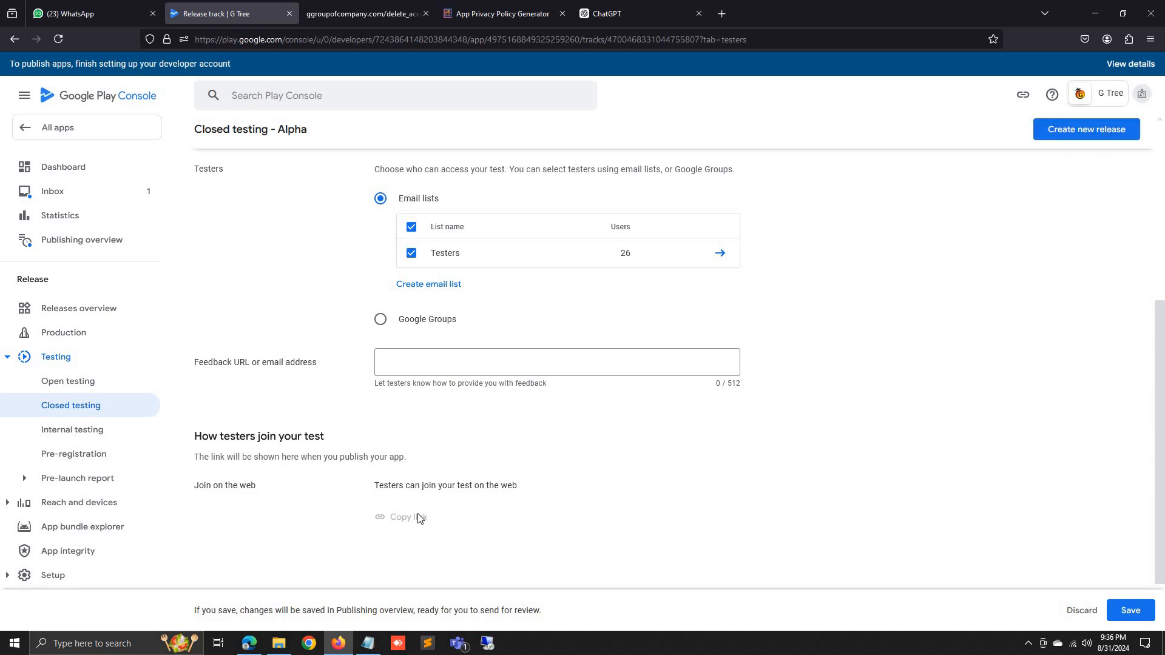
Save the closed-testing tester settings and go to the Publishing overview.
{"action": "left_click", "coordinate": [1128, 611]}
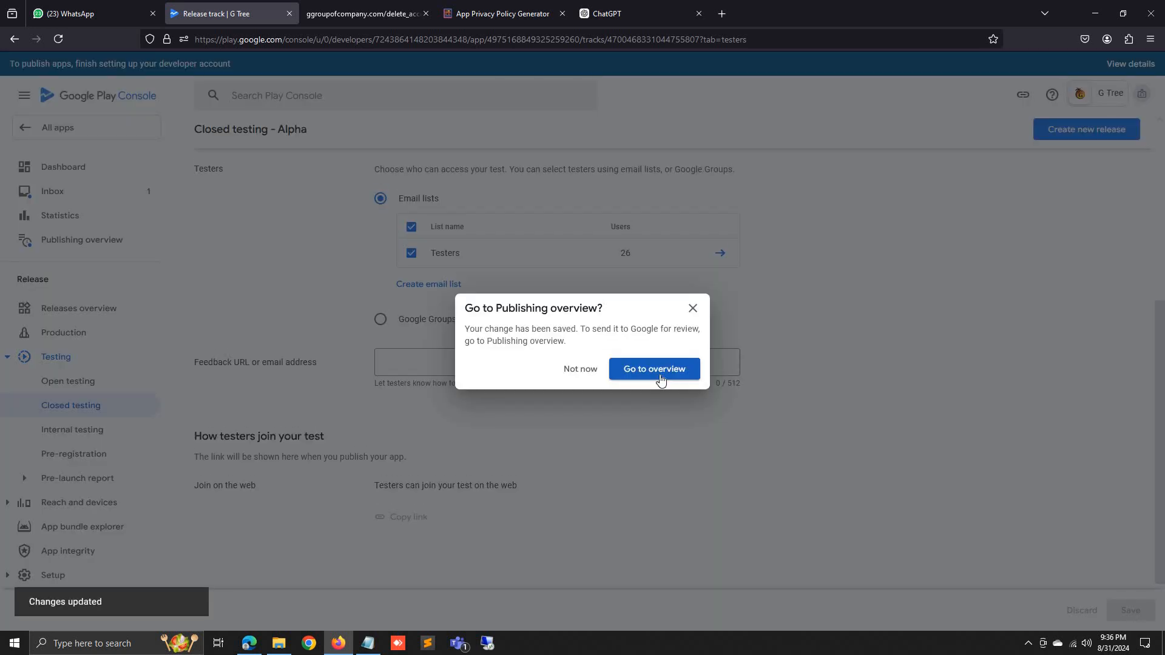
{"action": "left_click", "coordinate": [659, 373]}
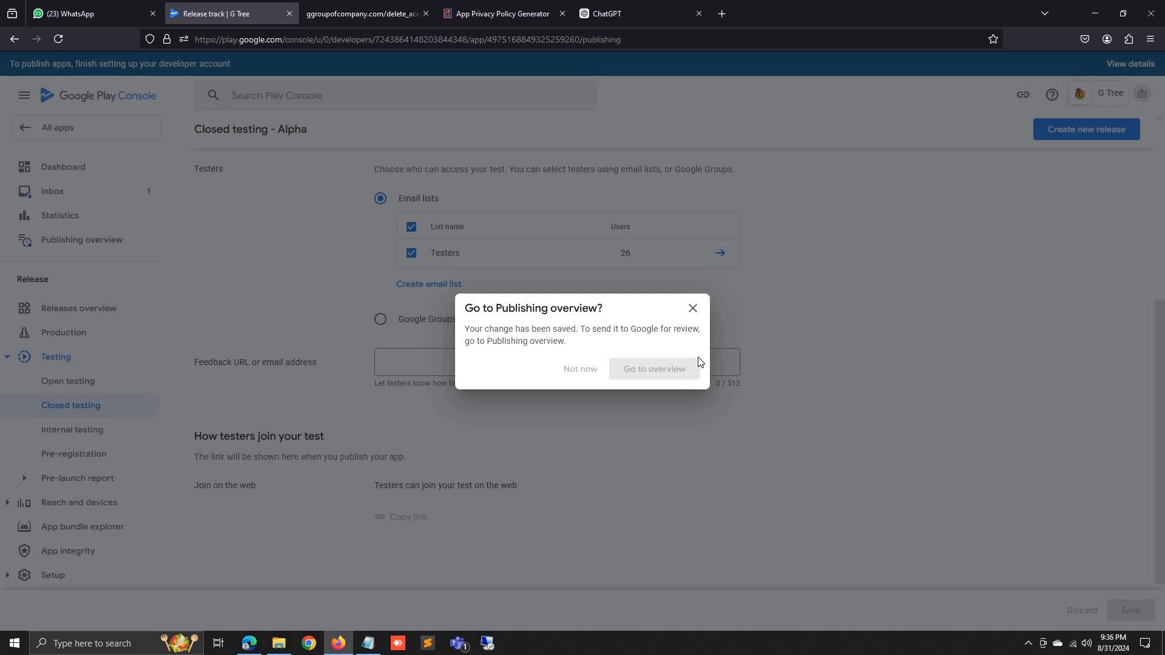
{"action": "scroll", "coordinate": [562, 395], "scroll_direction": "down", "scroll_amount": 1}
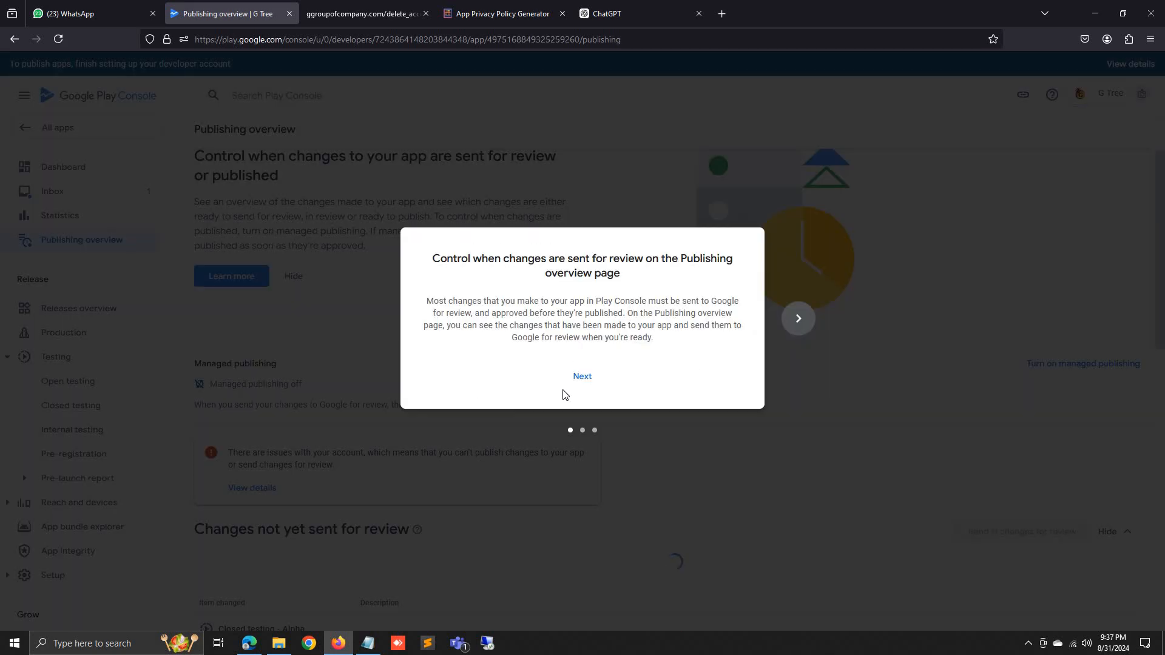
Step through and close the Publishing overview introduction showing 11 changes and 1 issue.
{"action": "left_click", "coordinate": [594, 376]}
{"action": "left_click", "coordinate": [597, 377]}
{"action": "left_click", "coordinate": [598, 377]}
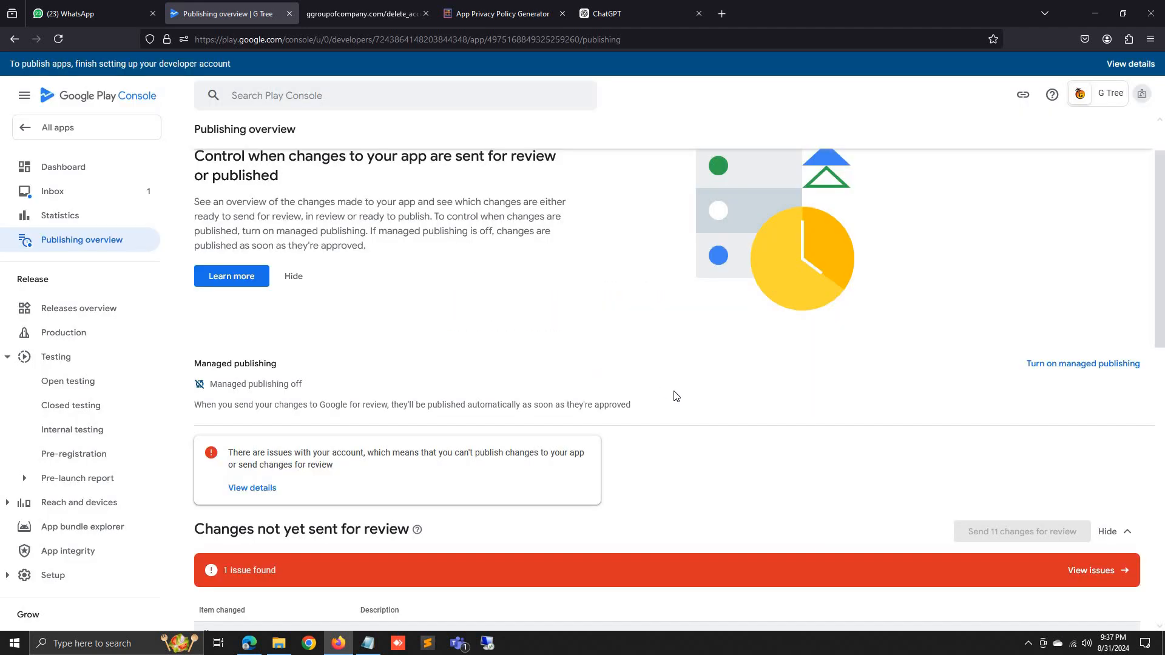
{"action": "scroll", "coordinate": [673, 395], "scroll_direction": "down", "scroll_amount": 2}
Answer 'No' to the advertising ID declaration, save it, and return to the overview.
{"action": "left_click", "coordinate": [1116, 453]}
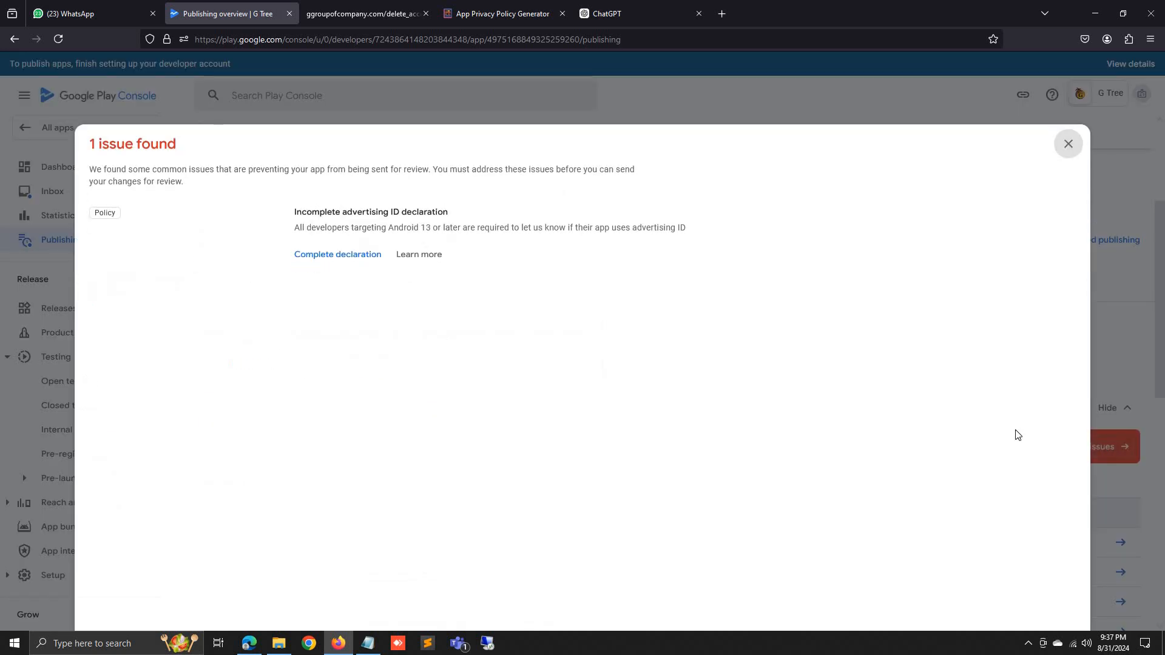
{"action": "left_click", "coordinate": [352, 257]}
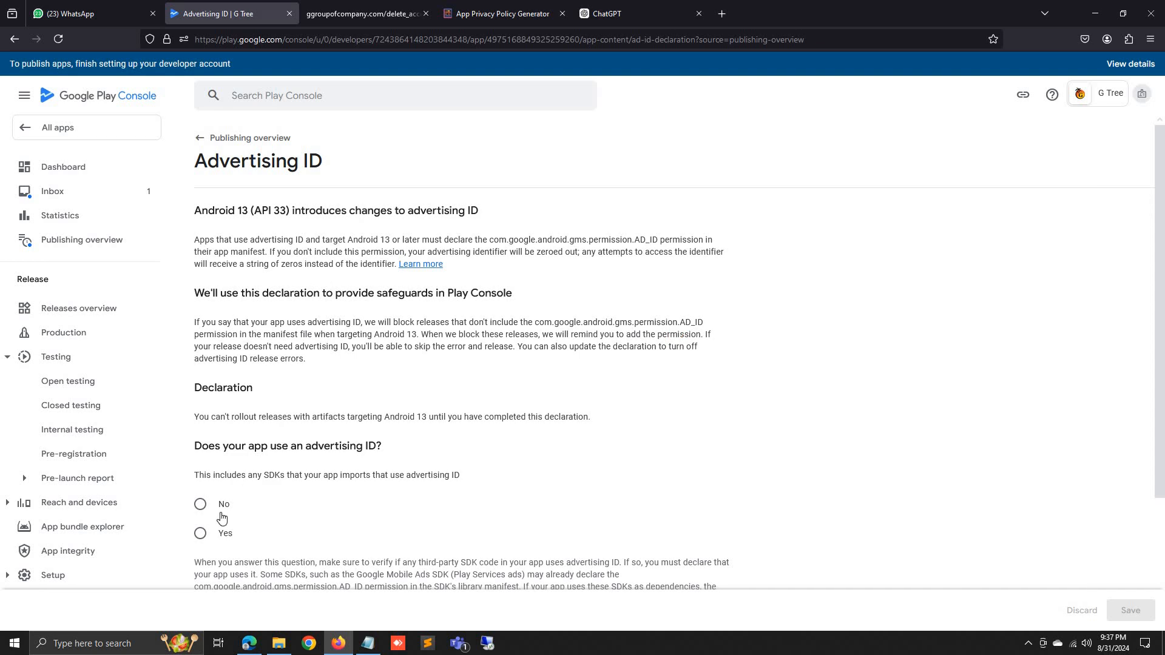
{"action": "left_click", "coordinate": [222, 508]}
{"action": "left_click", "coordinate": [1112, 609]}
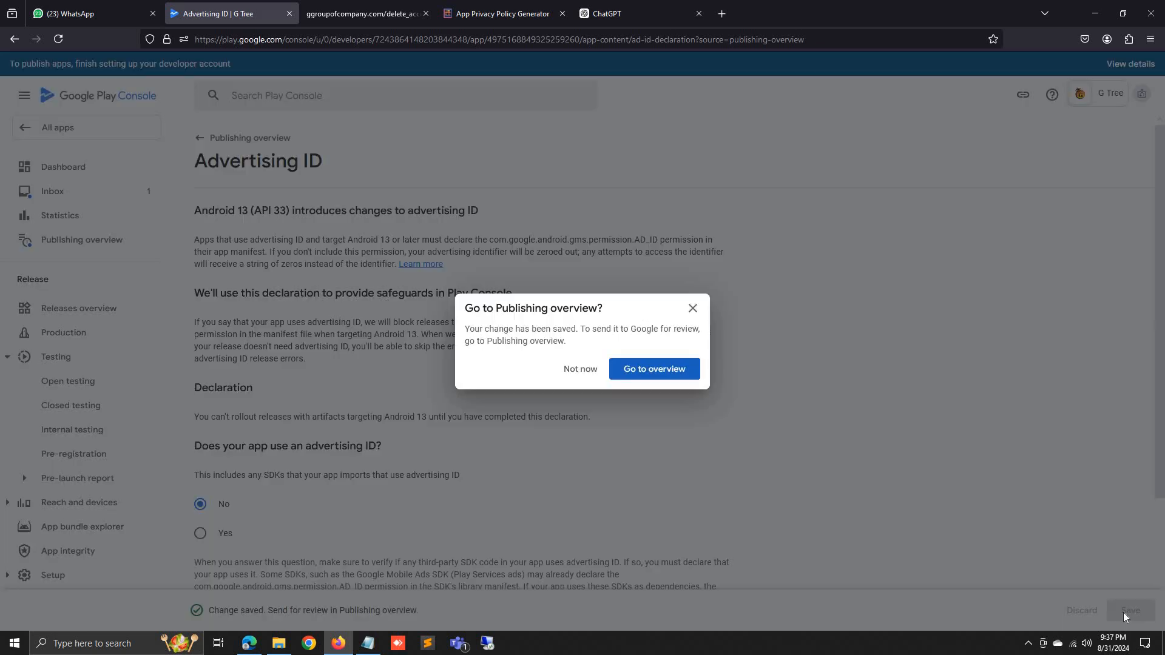
{"action": "left_click", "coordinate": [665, 380]}
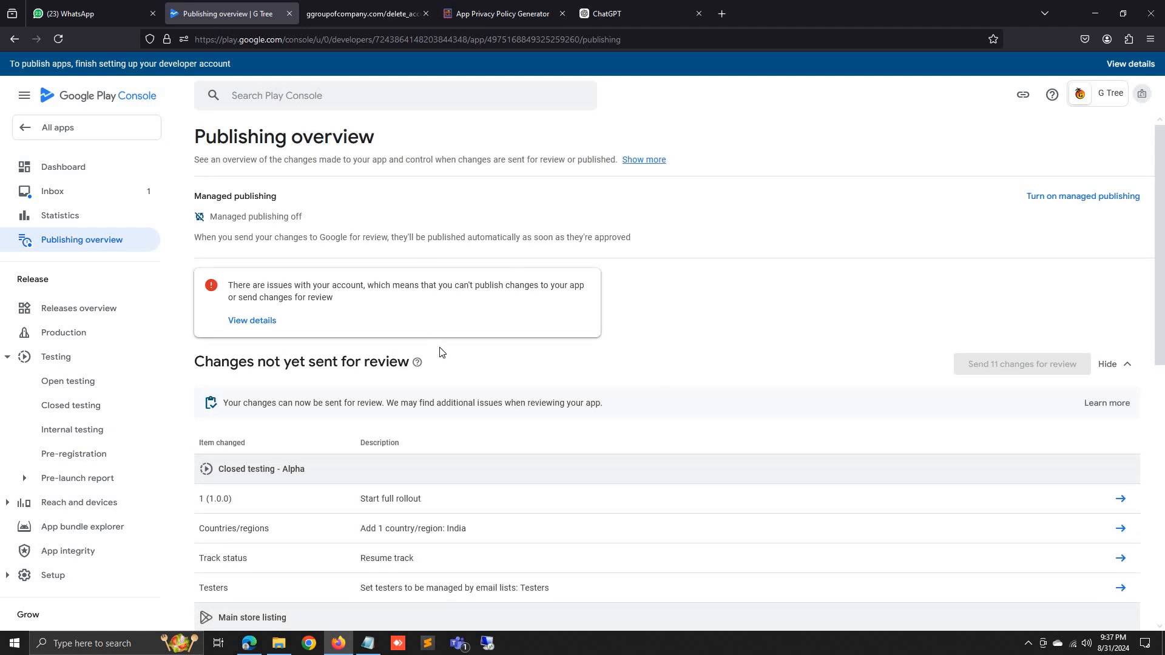
Check the account-issues details, moving between the G Tree dashboard and publishing overview.
{"action": "scroll", "coordinate": [983, 397], "scroll_direction": "down", "scroll_amount": 5}
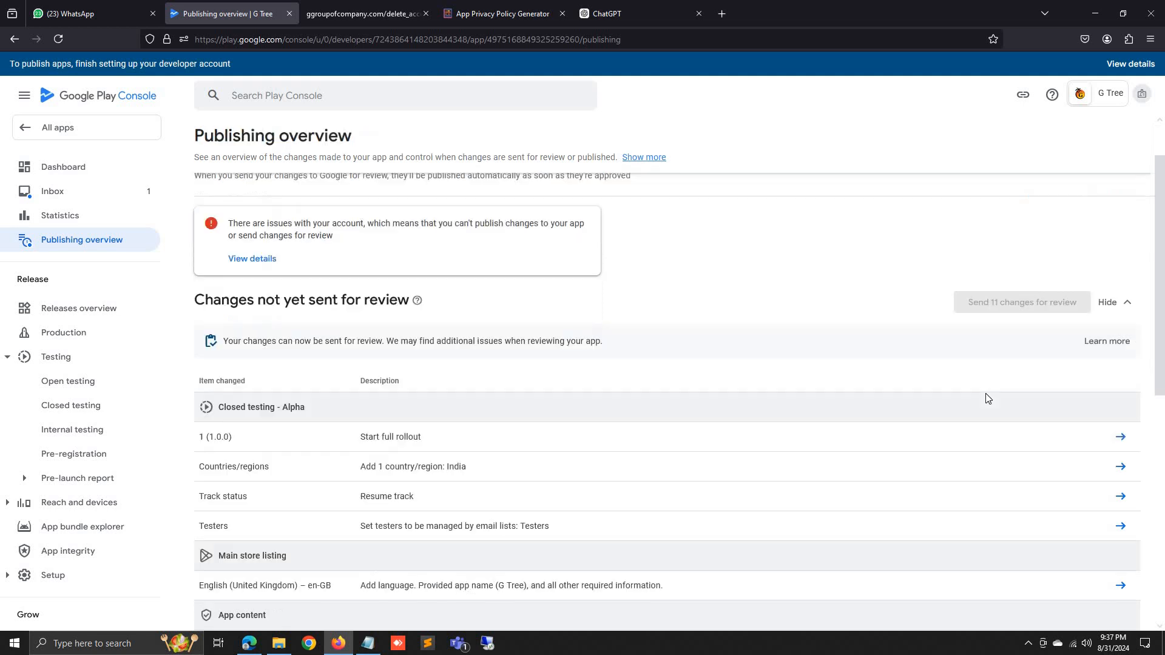
{"action": "scroll", "coordinate": [979, 397], "scroll_direction": "up", "scroll_amount": 4}
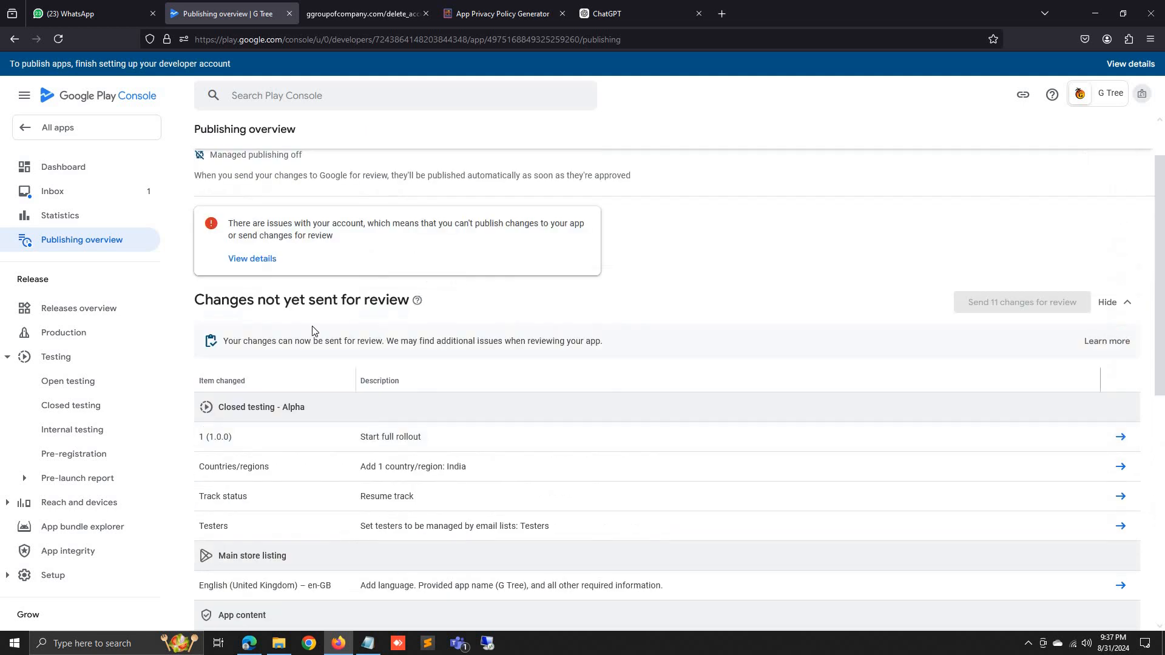
{"action": "left_click", "coordinate": [241, 257]}
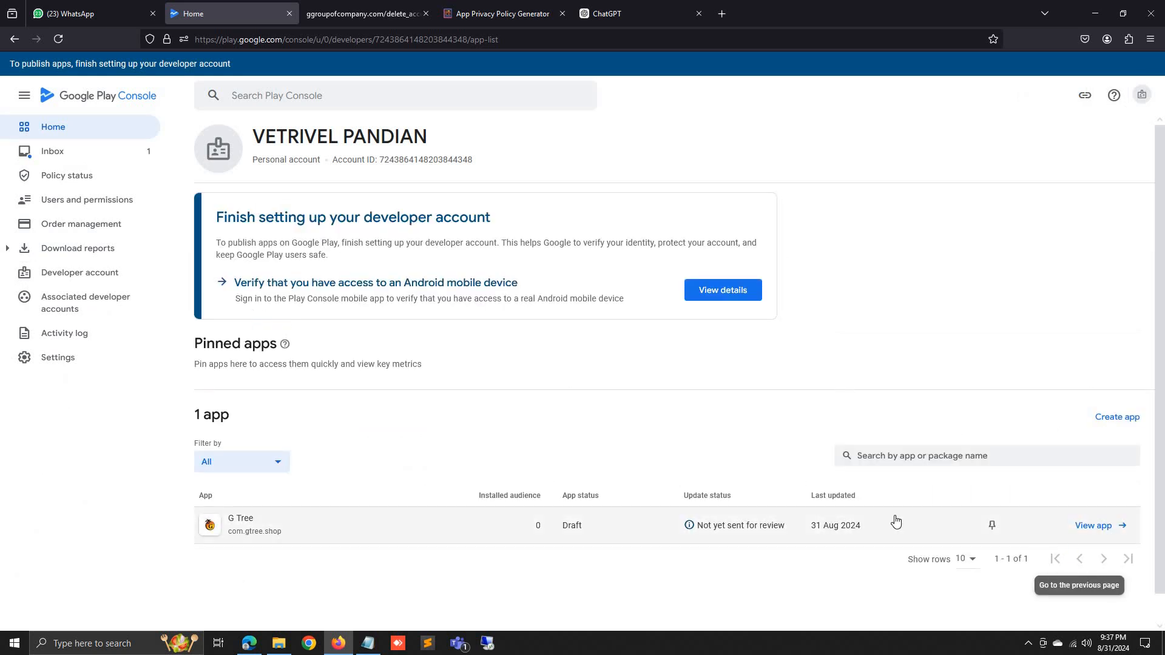
{"action": "left_click", "coordinate": [1091, 527]}
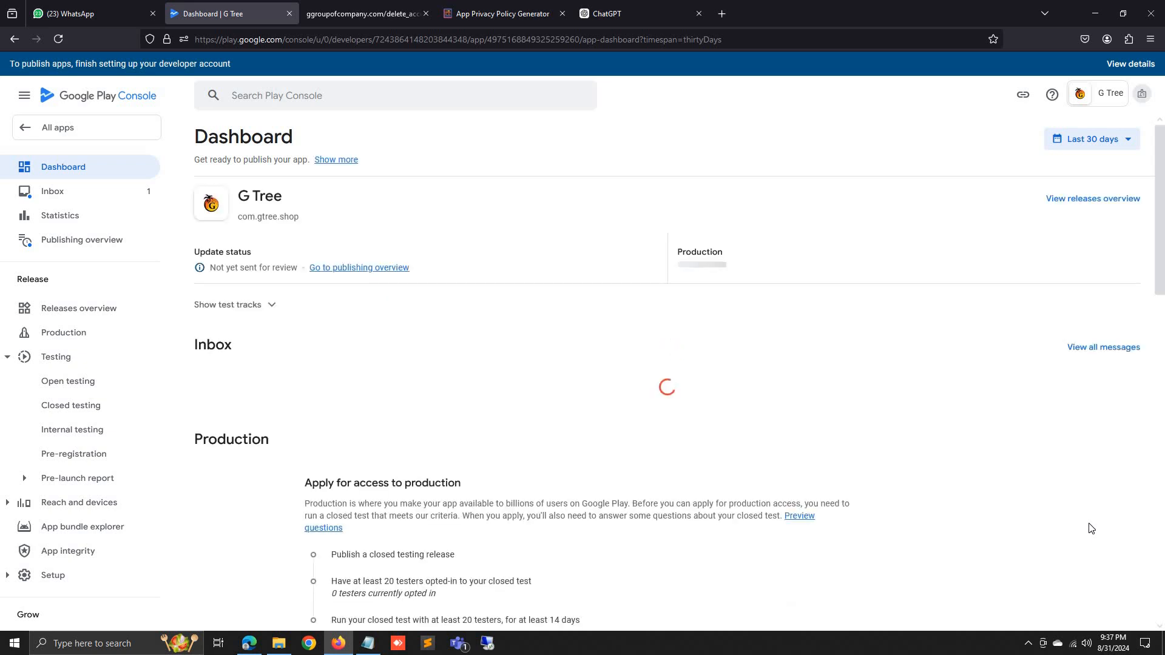
{"action": "left_click", "coordinate": [382, 272]}
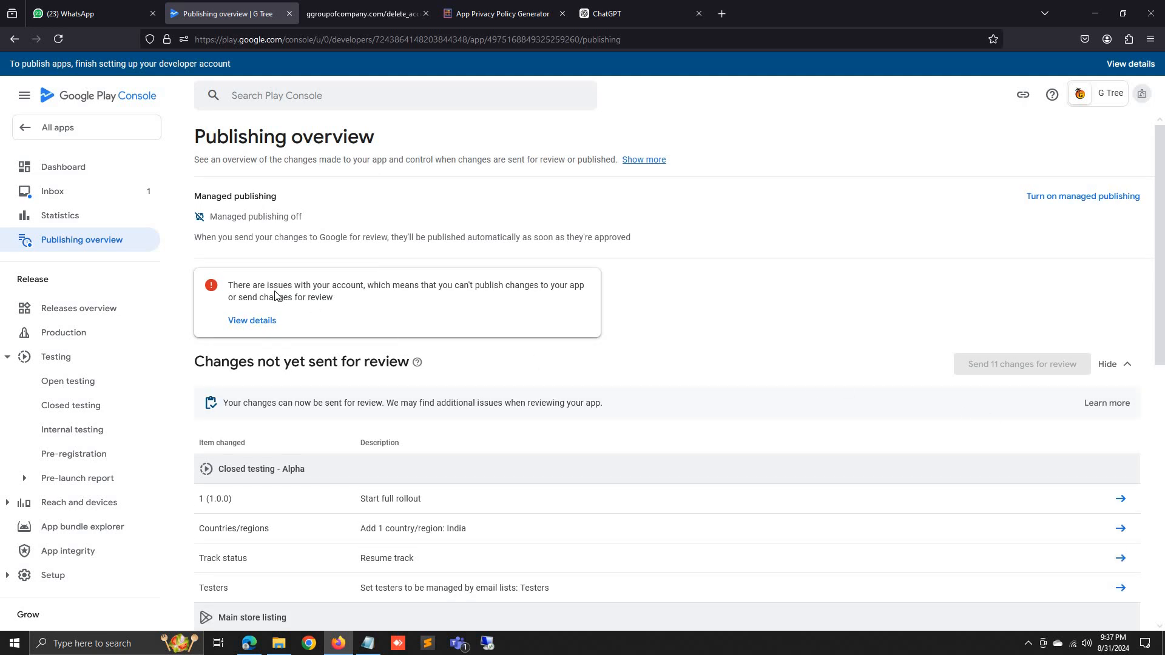
{"action": "left_click", "coordinate": [266, 323]}
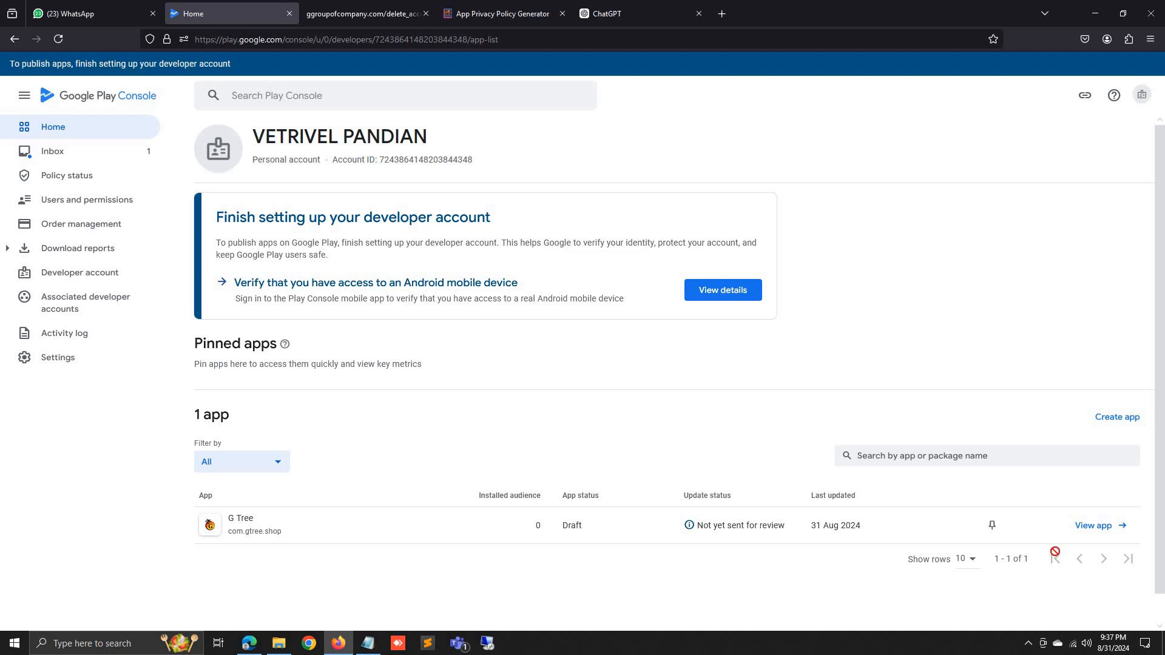
{"action": "left_click", "coordinate": [1090, 526]}
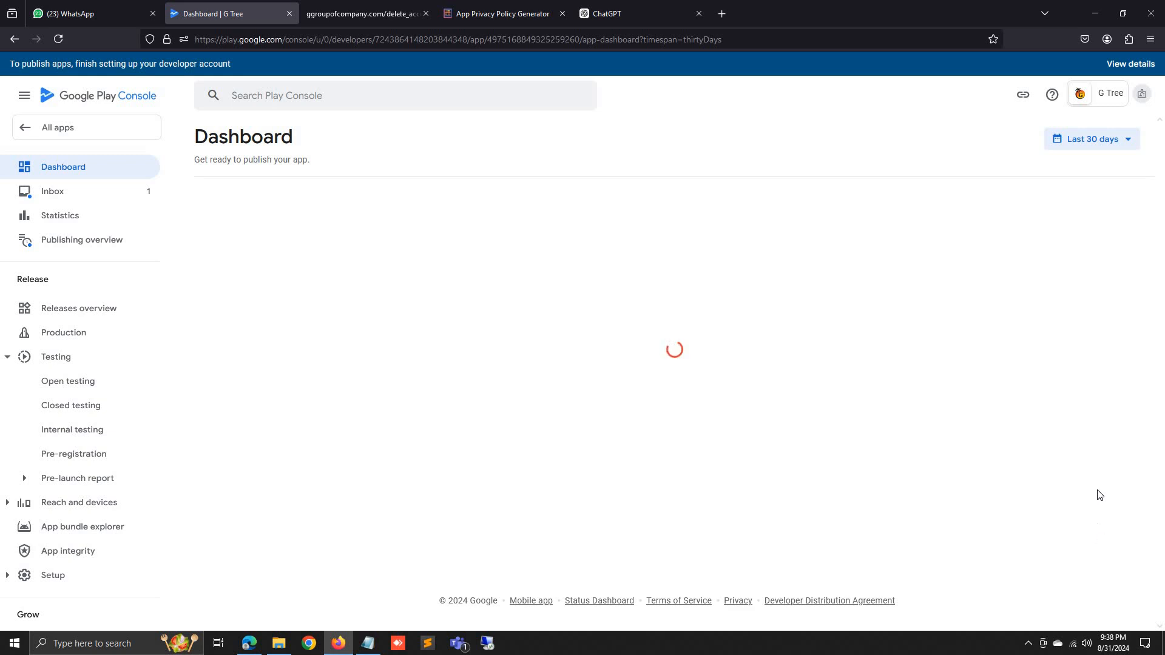
Reopen the publishing overview, review the 11 unsent changes, and open the account-issues details.
{"action": "scroll", "coordinate": [364, 307], "scroll_direction": "down", "scroll_amount": 2}
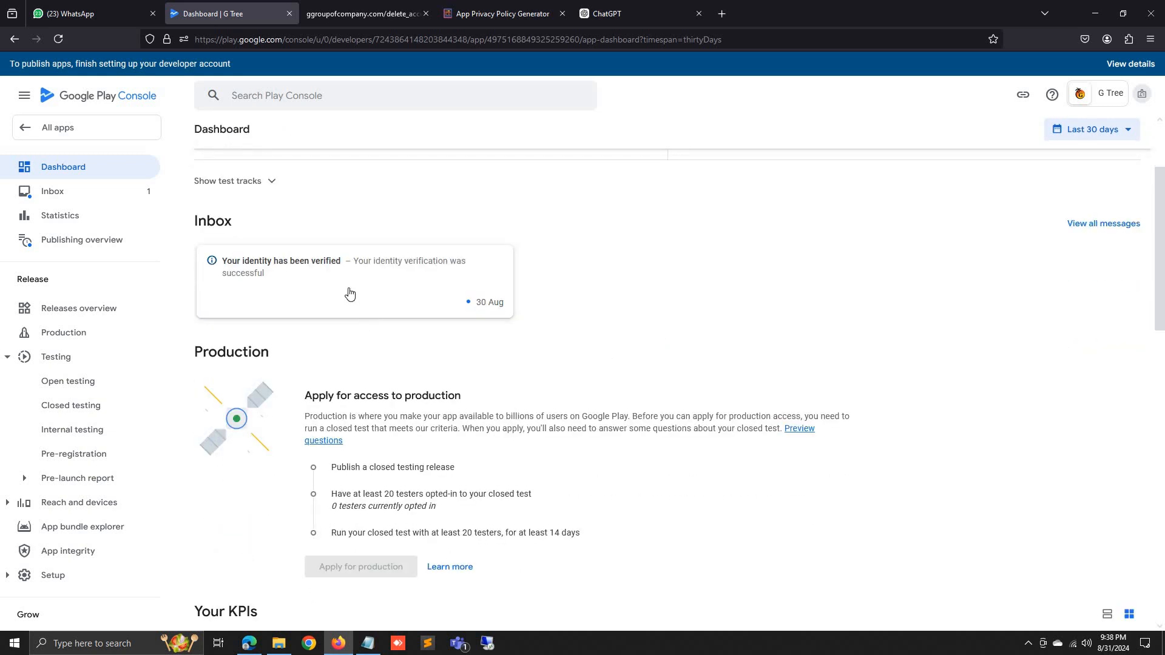
{"action": "scroll", "coordinate": [389, 333], "scroll_direction": "down", "scroll_amount": 3}
{"action": "scroll", "coordinate": [367, 401], "scroll_direction": "up", "scroll_amount": 1}
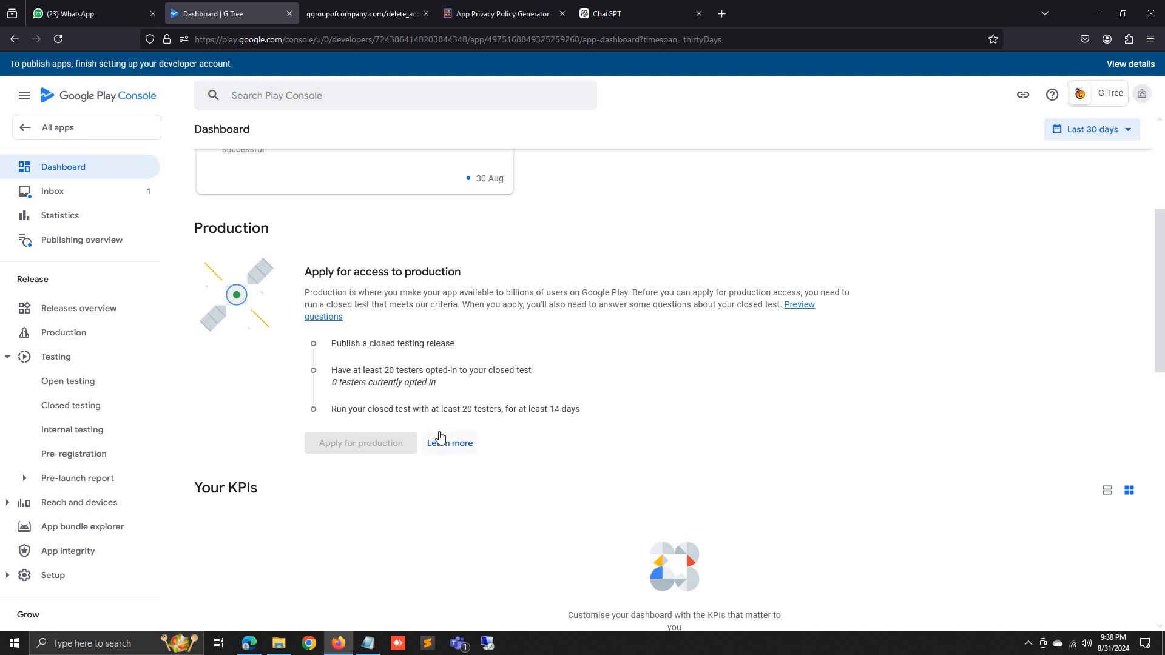
{"action": "scroll", "coordinate": [388, 334], "scroll_direction": "up", "scroll_amount": 4}
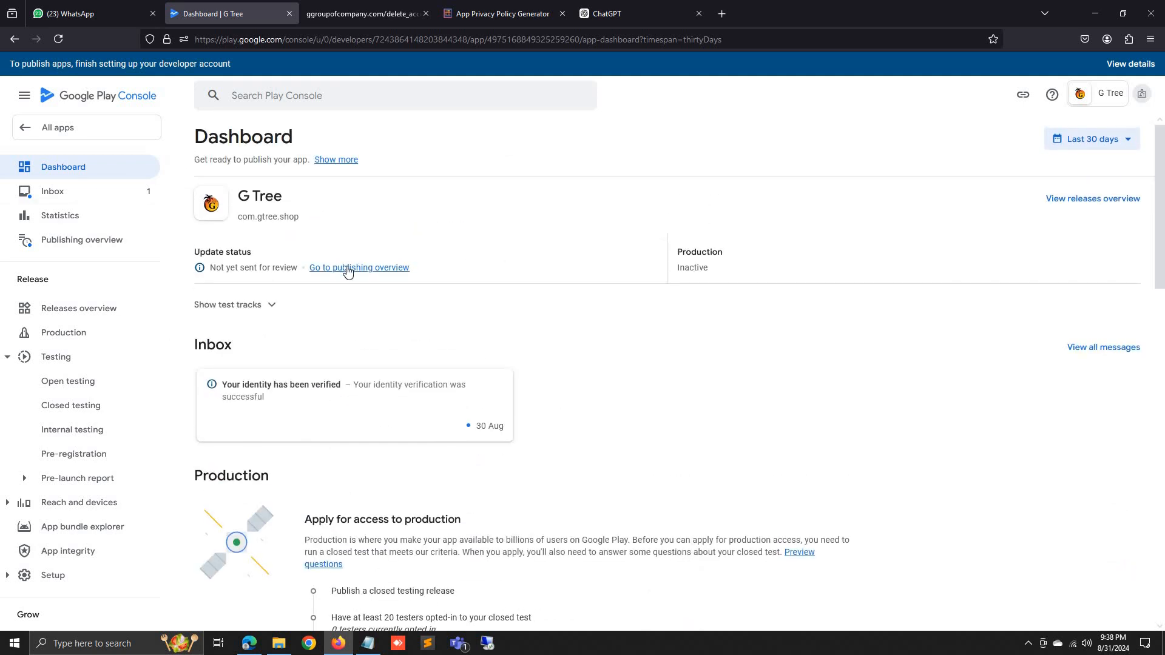
{"action": "left_click", "coordinate": [348, 270]}
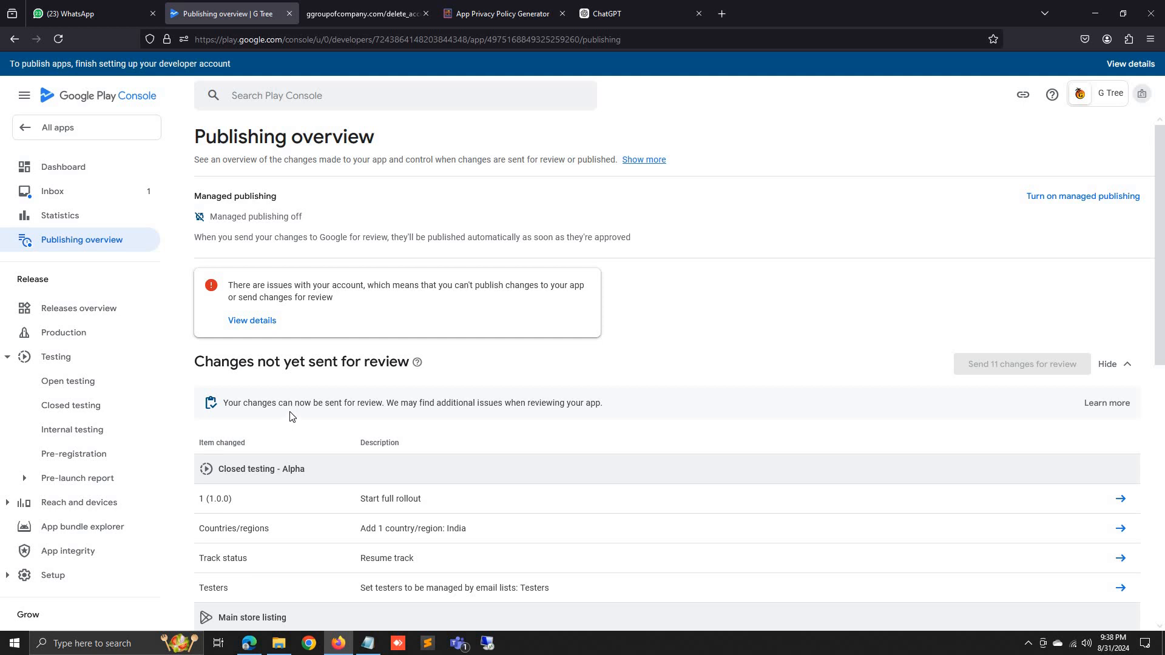
{"action": "scroll", "coordinate": [291, 414], "scroll_direction": "down", "scroll_amount": 1}
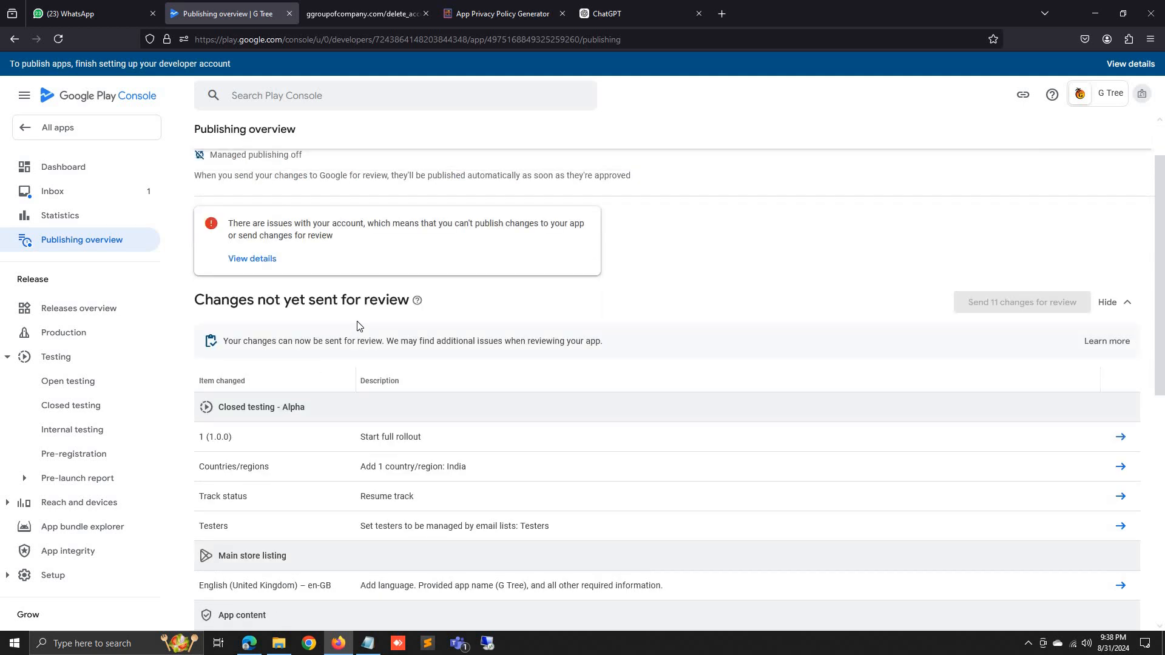
{"action": "scroll", "coordinate": [359, 328], "scroll_direction": "down", "scroll_amount": 2}
{"action": "scroll", "coordinate": [358, 328], "scroll_direction": "down", "scroll_amount": 5}
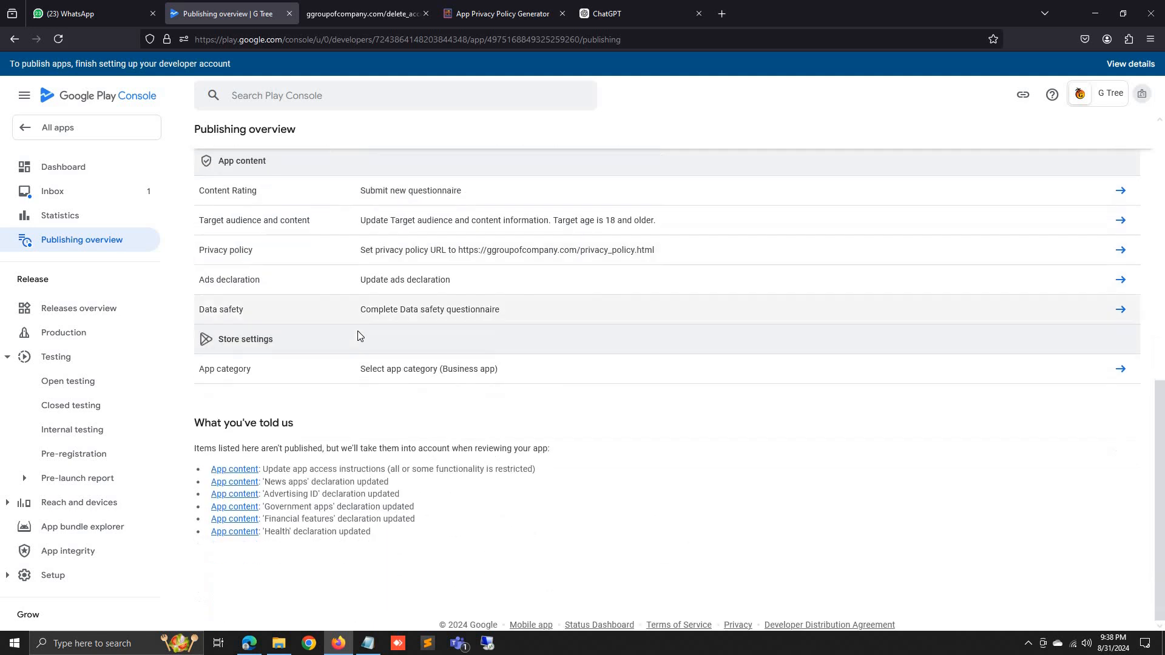
{"action": "scroll", "coordinate": [358, 334], "scroll_direction": "up", "scroll_amount": 8}
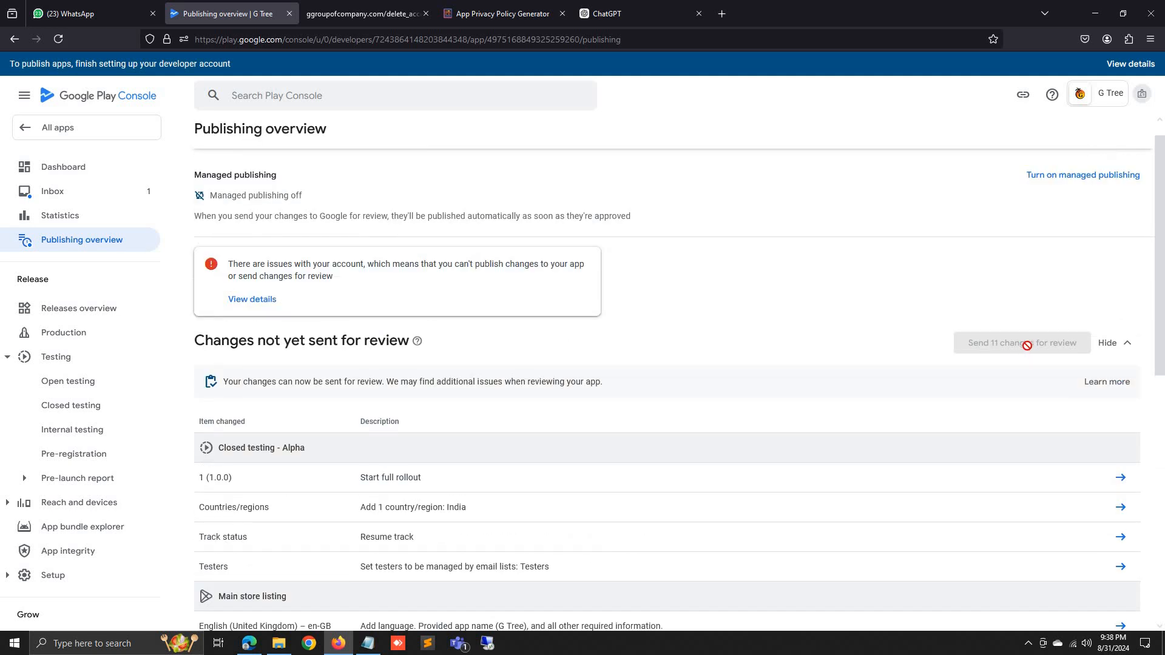
{"action": "left_click", "coordinate": [262, 300]}
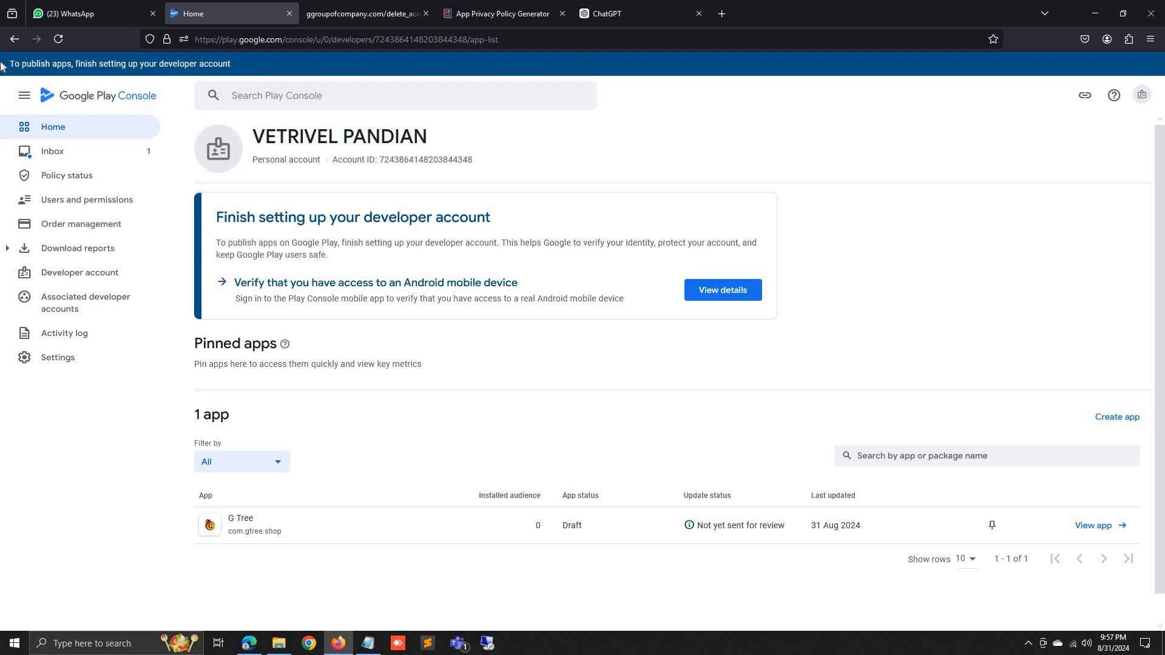
Reload the account Home page and open the G Tree app dashboard.
{"action": "left_click", "coordinate": [64, 39]}
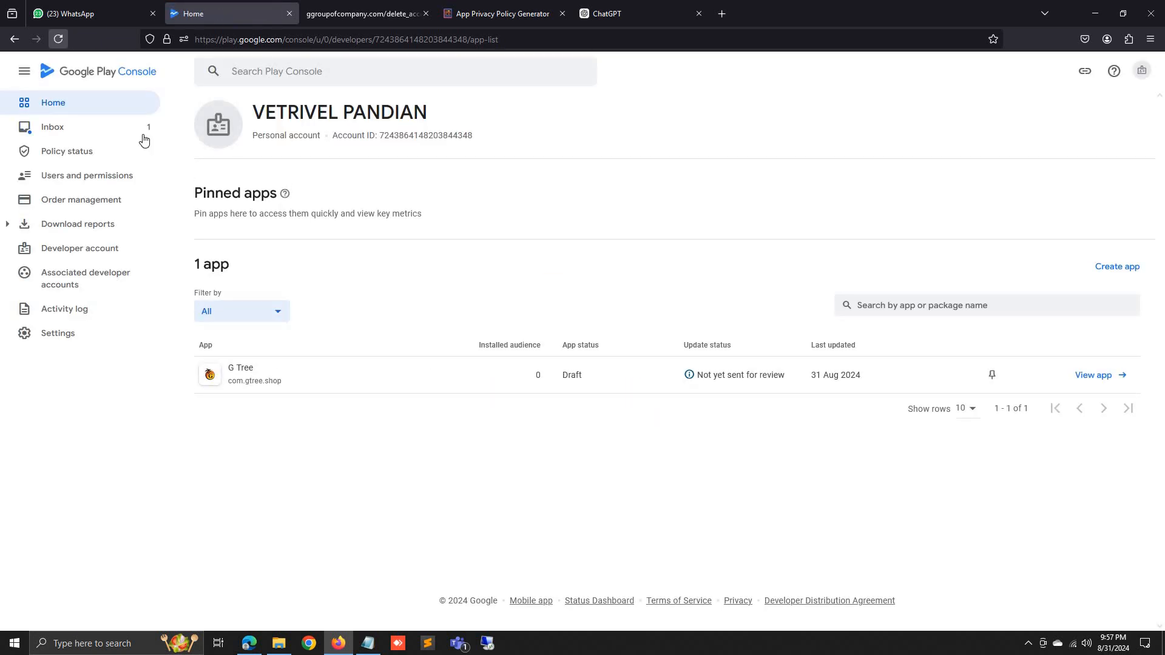
{"action": "left_click", "coordinate": [1102, 379]}
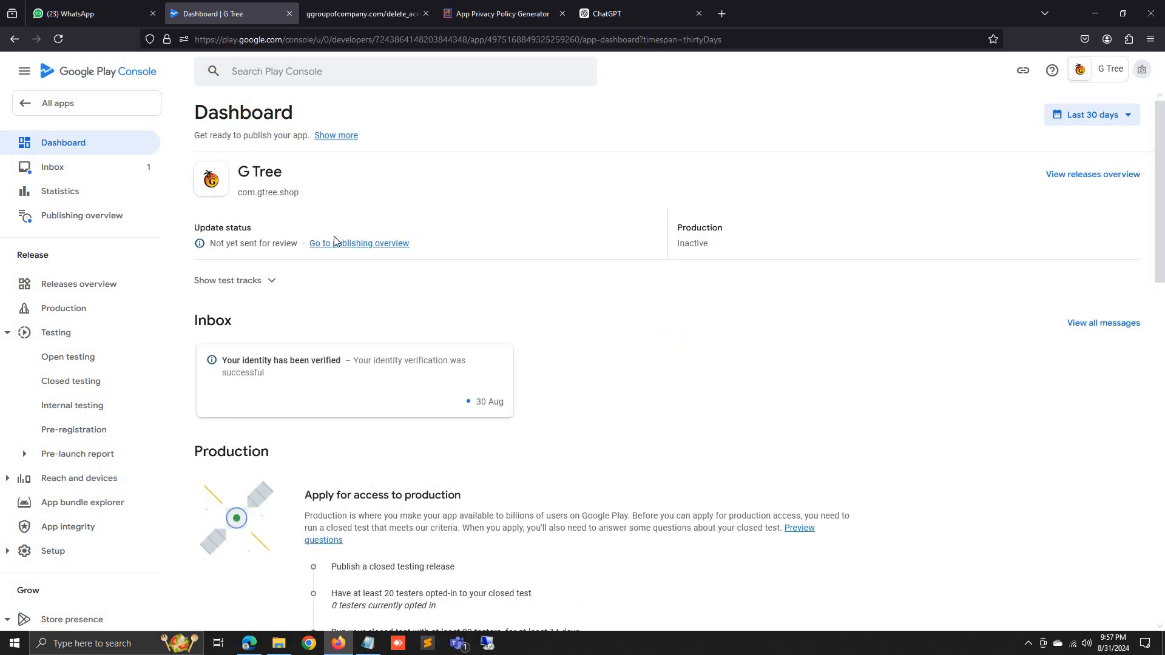
Start sending the 11 changes but cancel, then open the Closed testing page.
{"action": "left_click", "coordinate": [356, 245]}
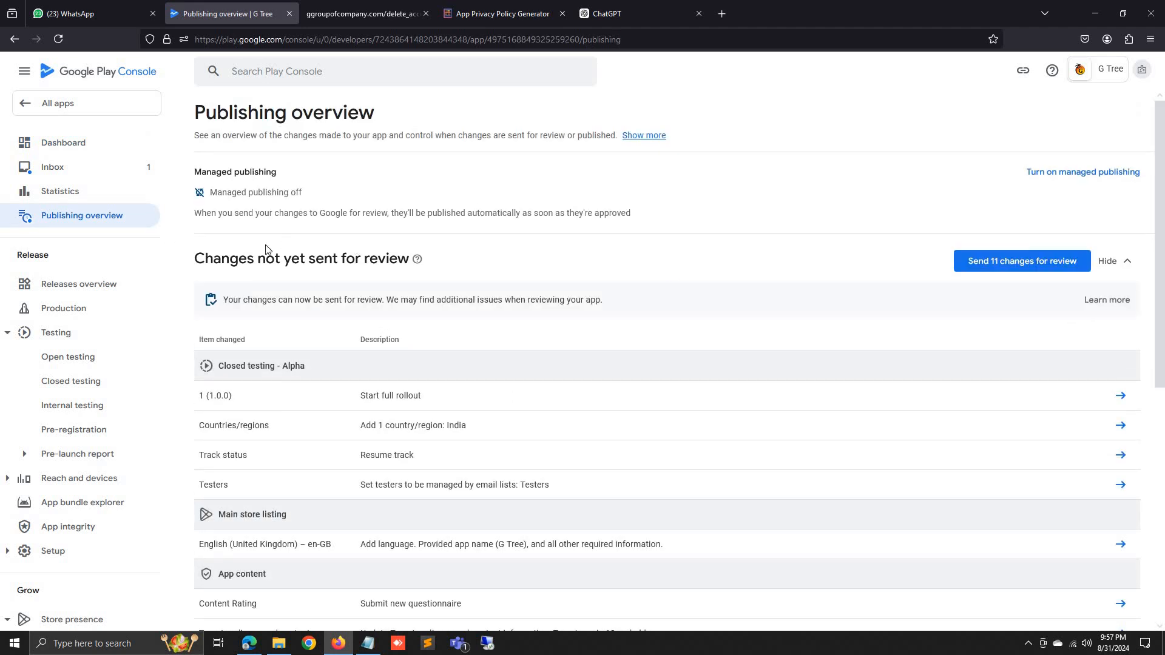
{"action": "left_click", "coordinate": [984, 259]}
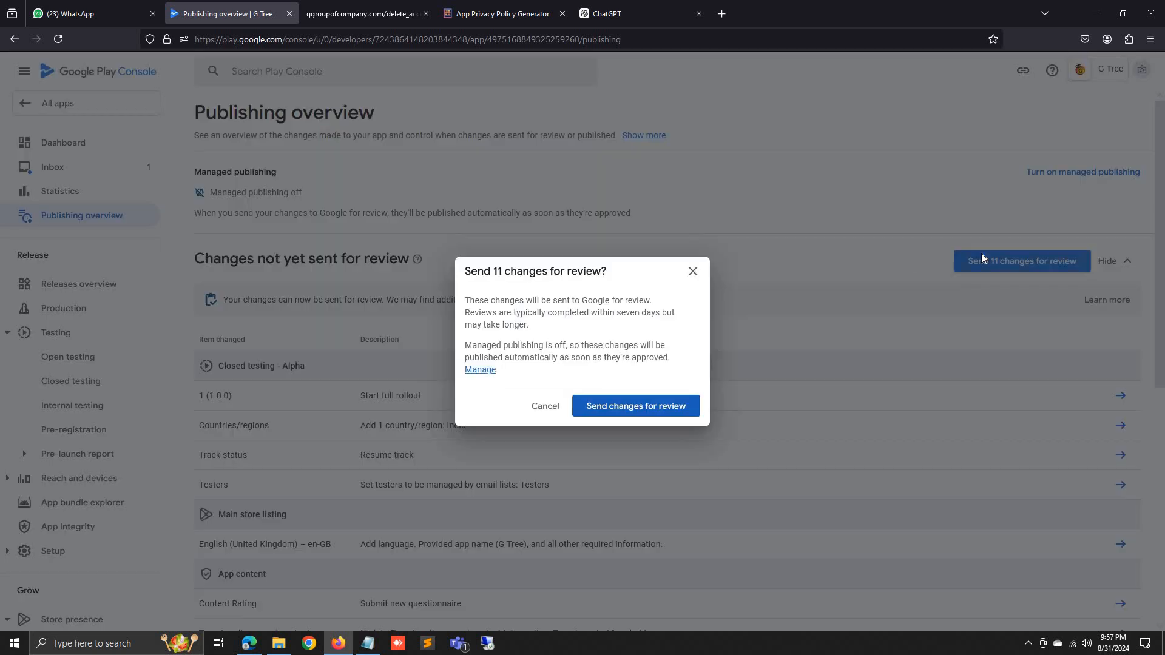
{"action": "left_click", "coordinate": [694, 274]}
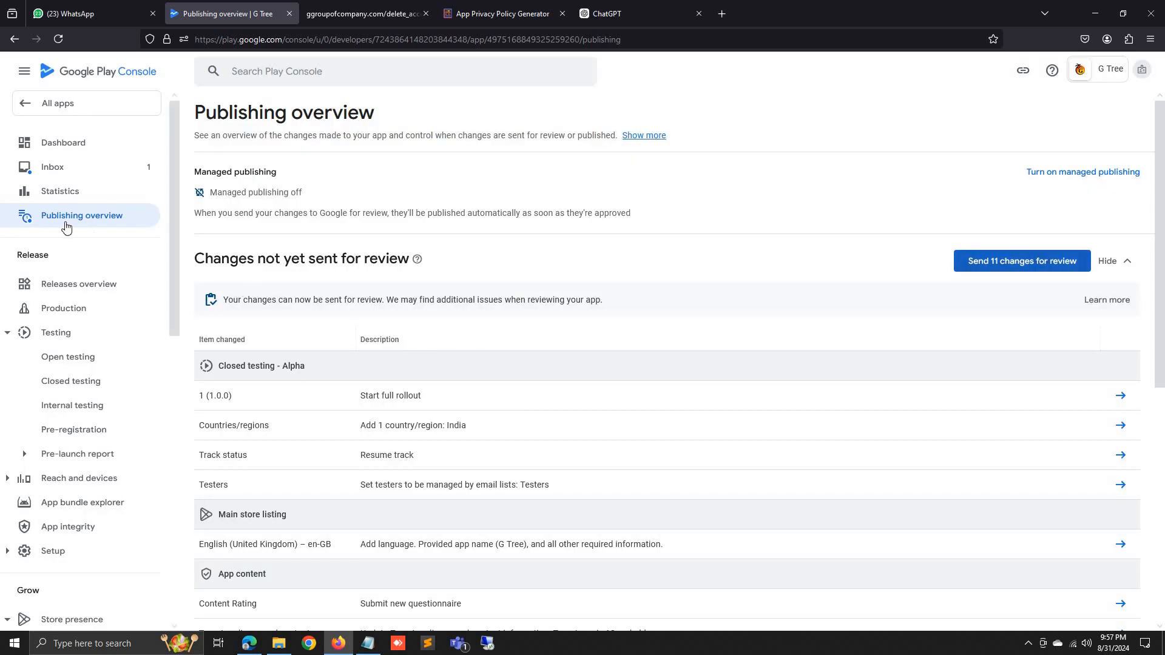
{"action": "left_click", "coordinate": [81, 381]}
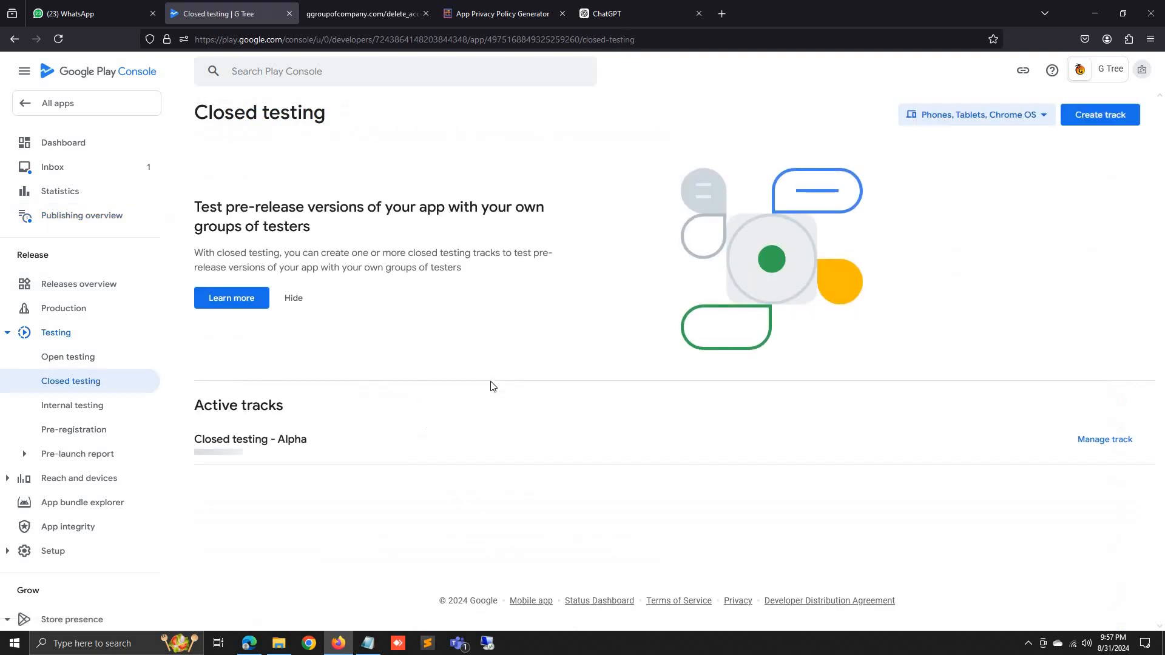
Add one more tester address to the Alpha track's Testers list and save it at 27 users.
{"action": "left_click", "coordinate": [1098, 446]}
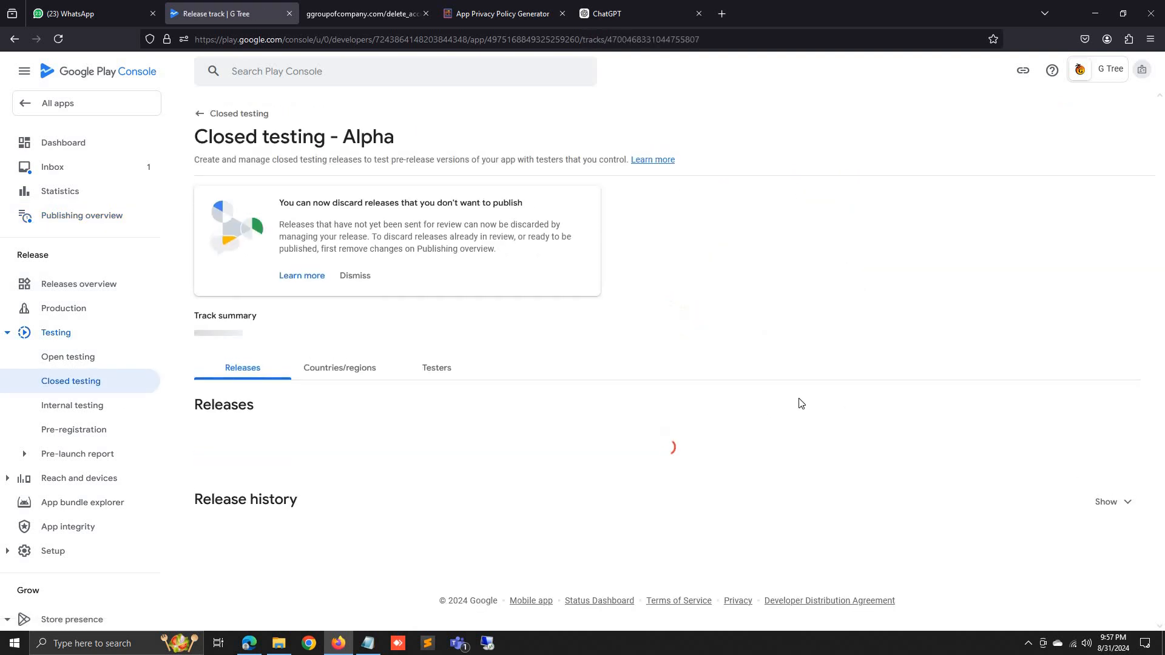
{"action": "left_click", "coordinate": [443, 369]}
{"action": "scroll", "coordinate": [438, 394], "scroll_direction": "down", "scroll_amount": 3}
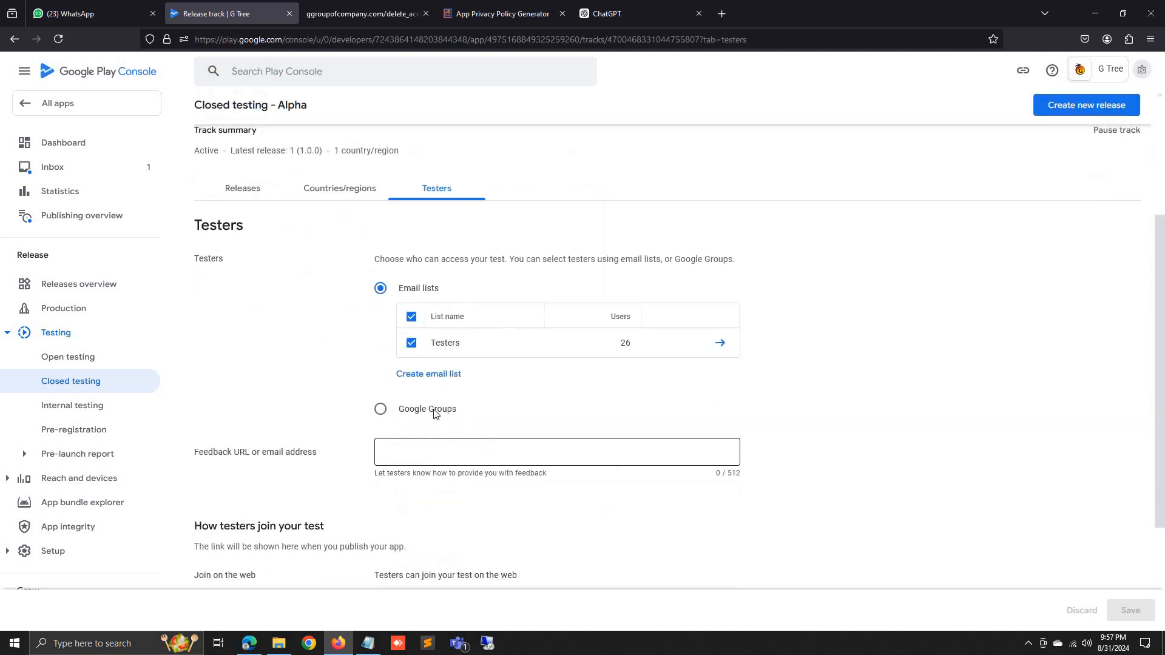
{"action": "left_click", "coordinate": [720, 343]}
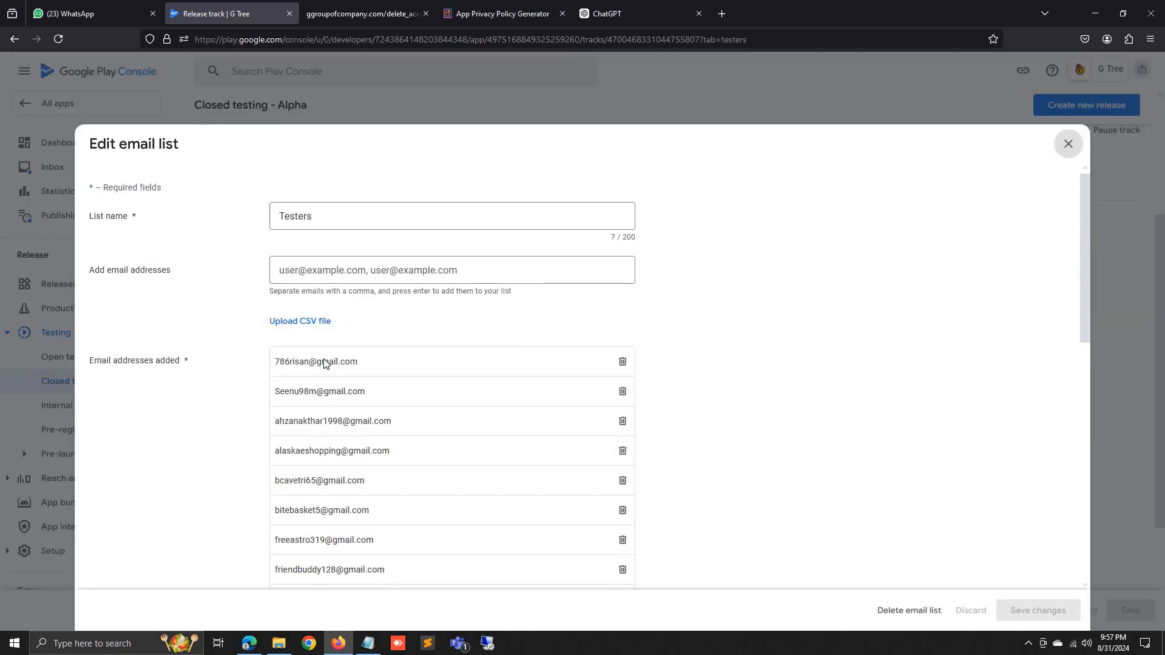
{"action": "left_click", "coordinate": [324, 270]}
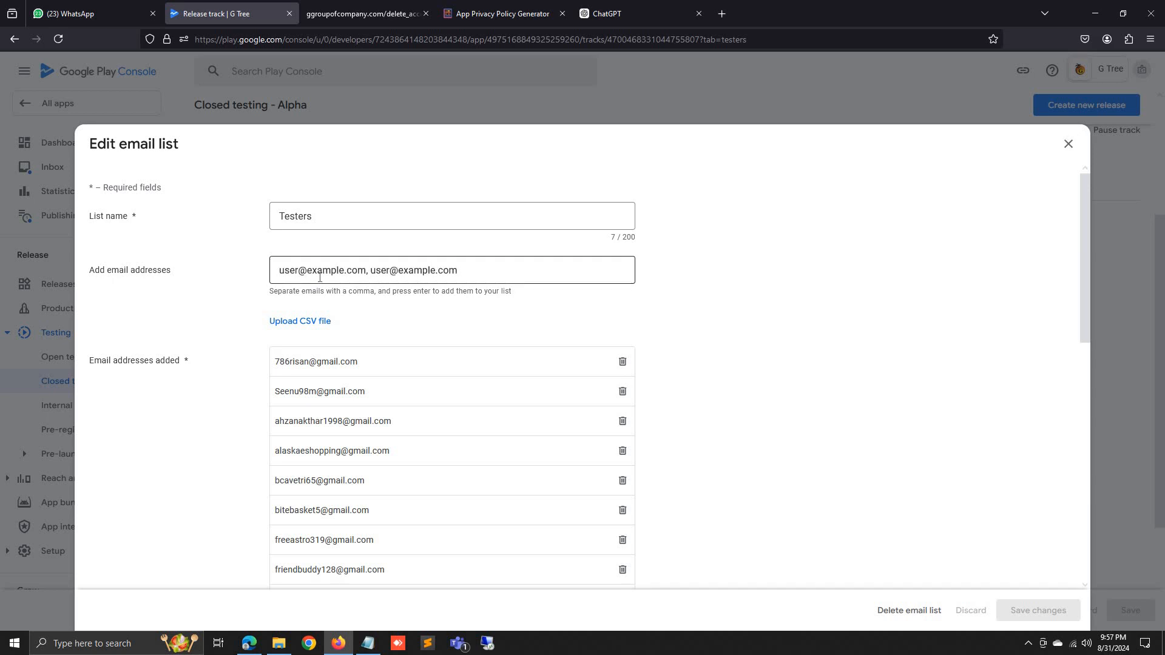
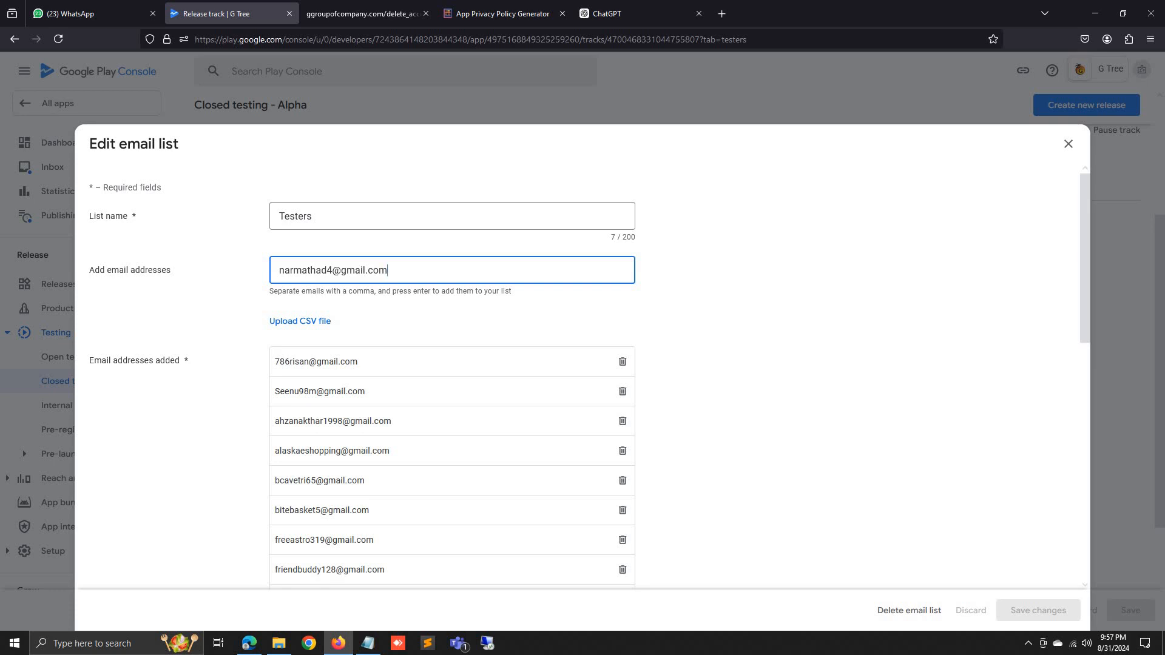
{"action": "key", "text": "Return"}
{"action": "left_click", "coordinate": [1028, 610]}
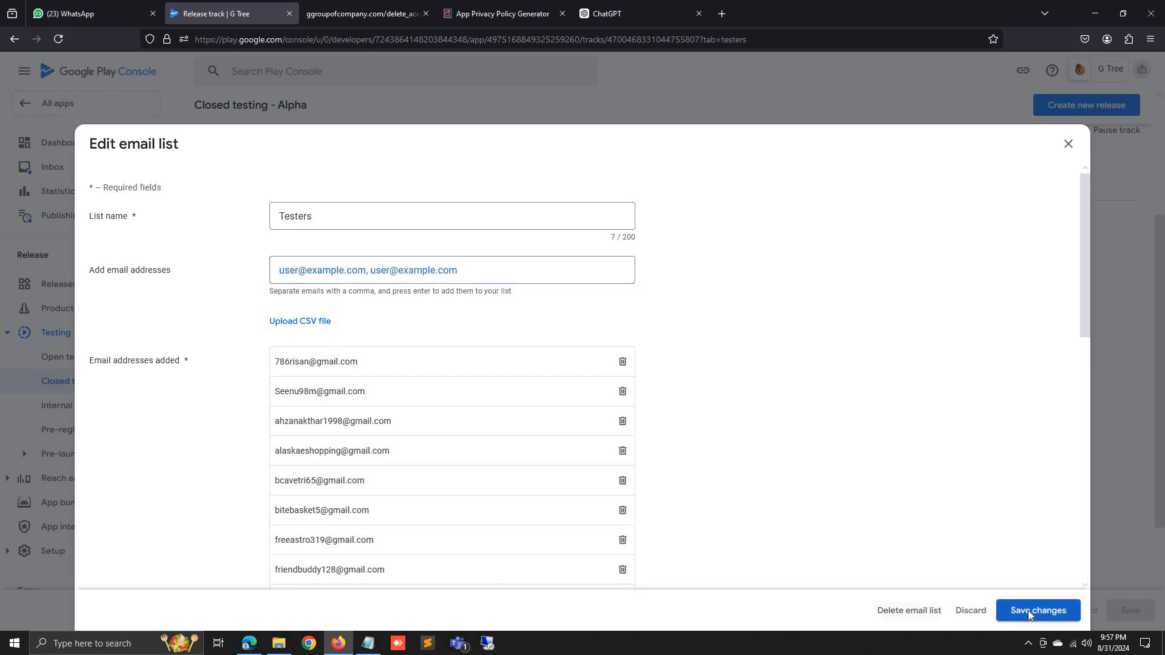
{"action": "left_click", "coordinate": [673, 368]}
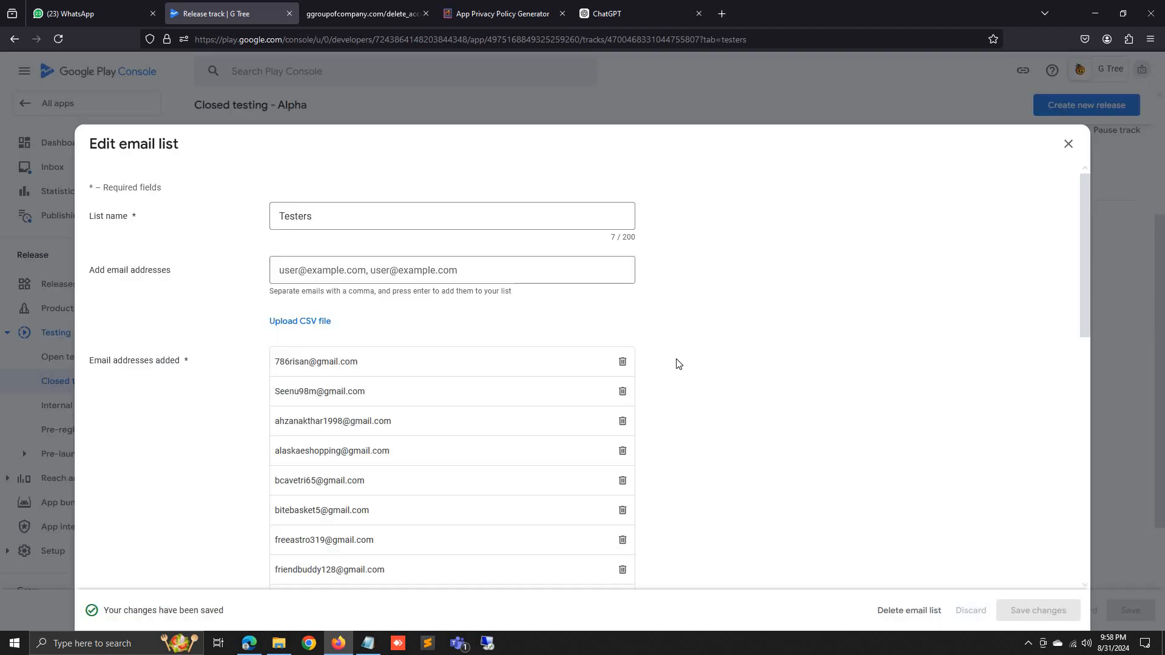
{"action": "scroll", "coordinate": [909, 291], "scroll_direction": "up", "scroll_amount": 3}
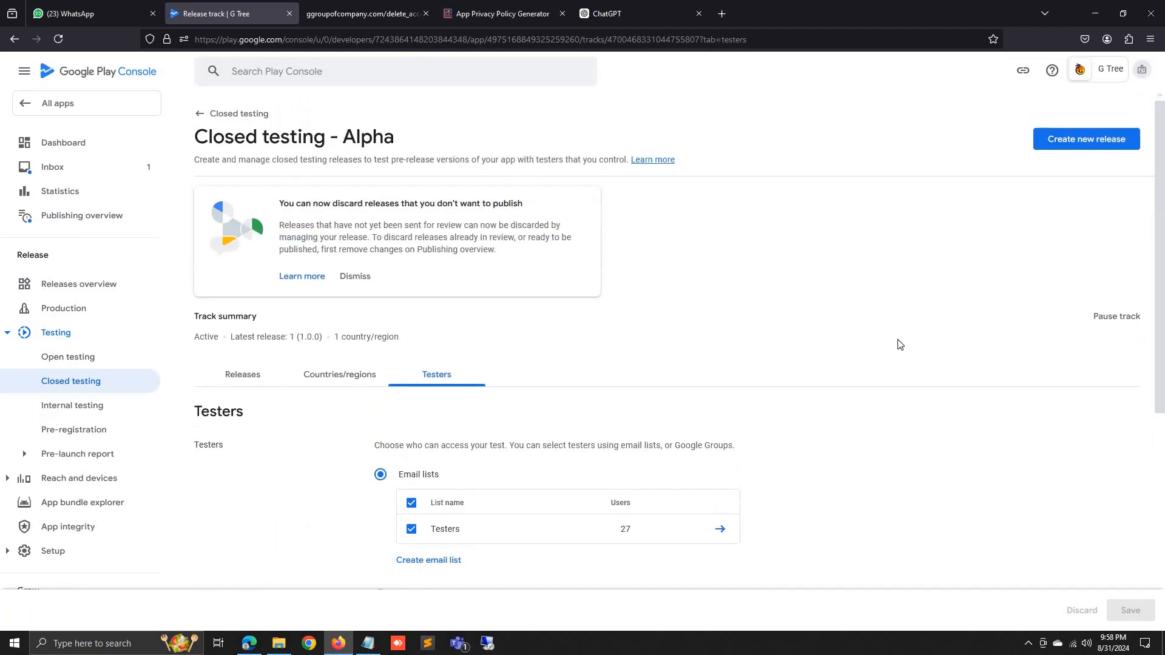
From the G Tree publishing overview, send all 11 changes for review and confirm.
{"action": "left_click", "coordinate": [100, 145]}
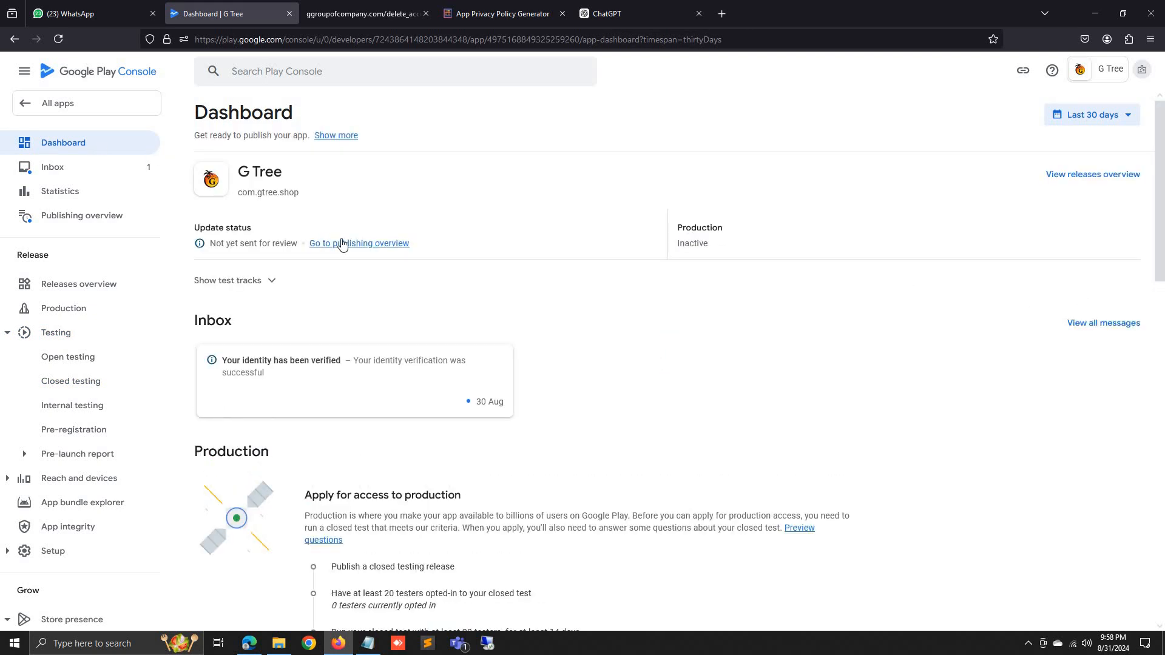
{"action": "left_click", "coordinate": [341, 243]}
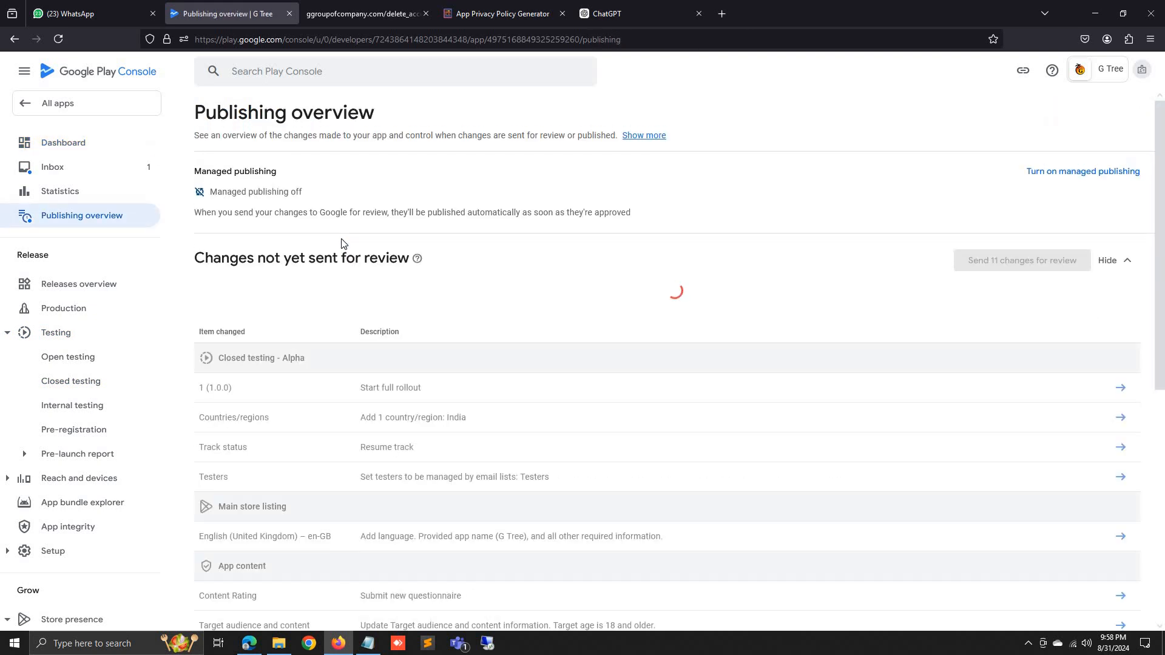
{"action": "left_click", "coordinate": [1016, 261]}
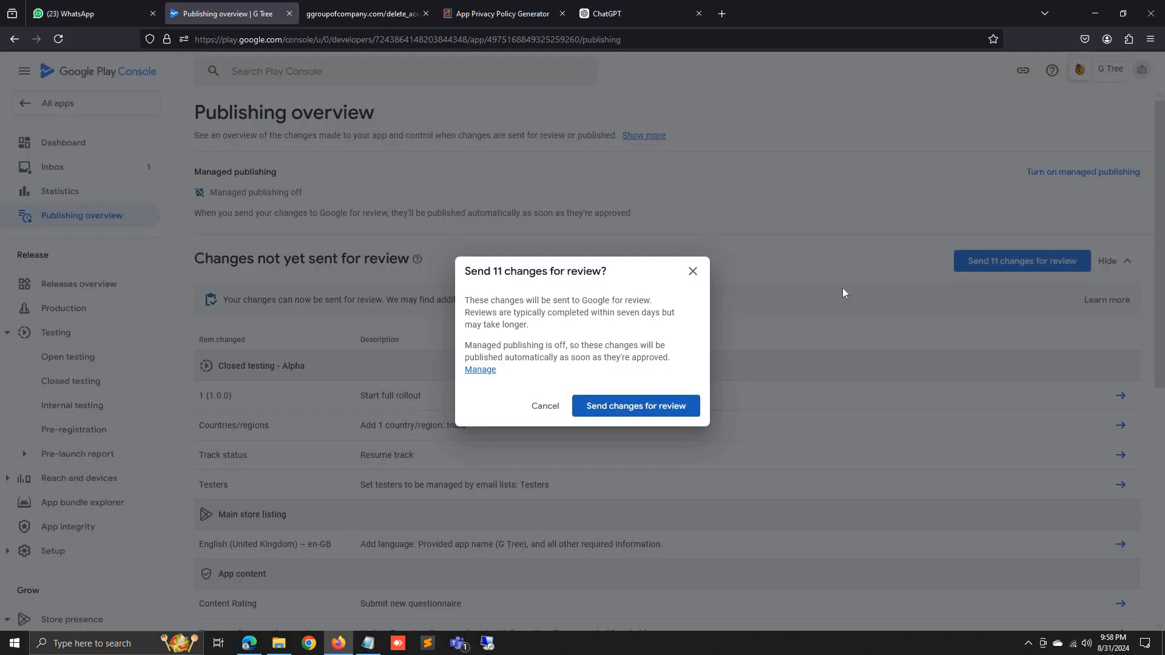
{"action": "left_click", "coordinate": [662, 406]}
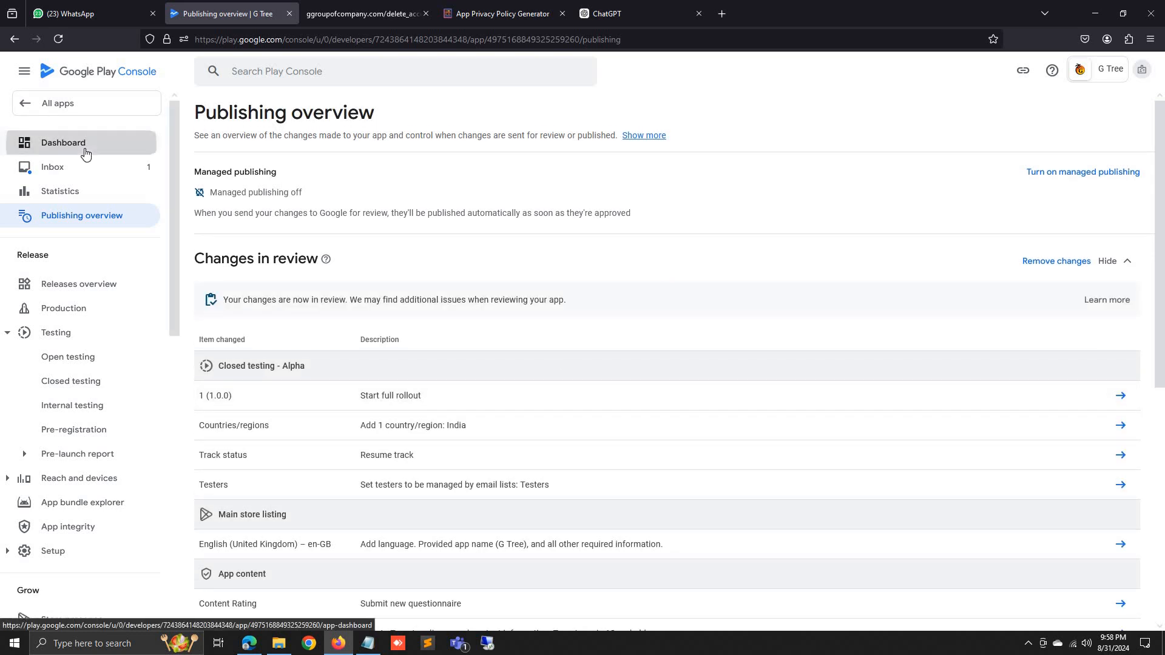
{"action": "left_click", "coordinate": [85, 151]}
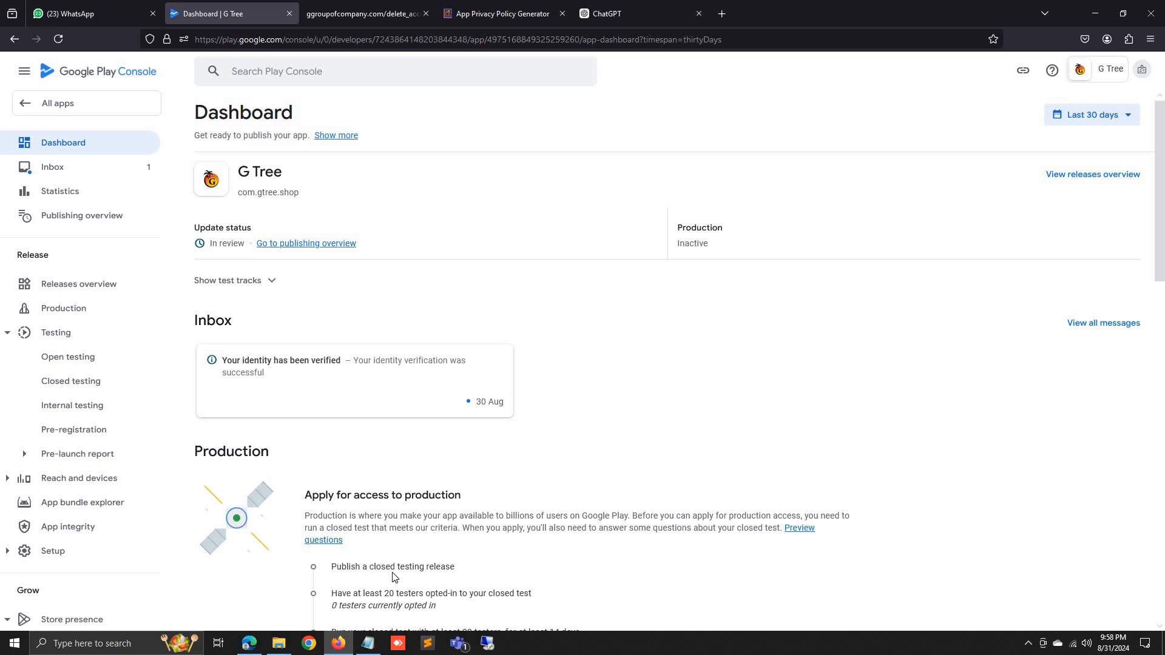
Check the In review status on the G Tree dashboard, then go to All apps.
{"action": "scroll", "coordinate": [393, 576], "scroll_direction": "down", "scroll_amount": 2}
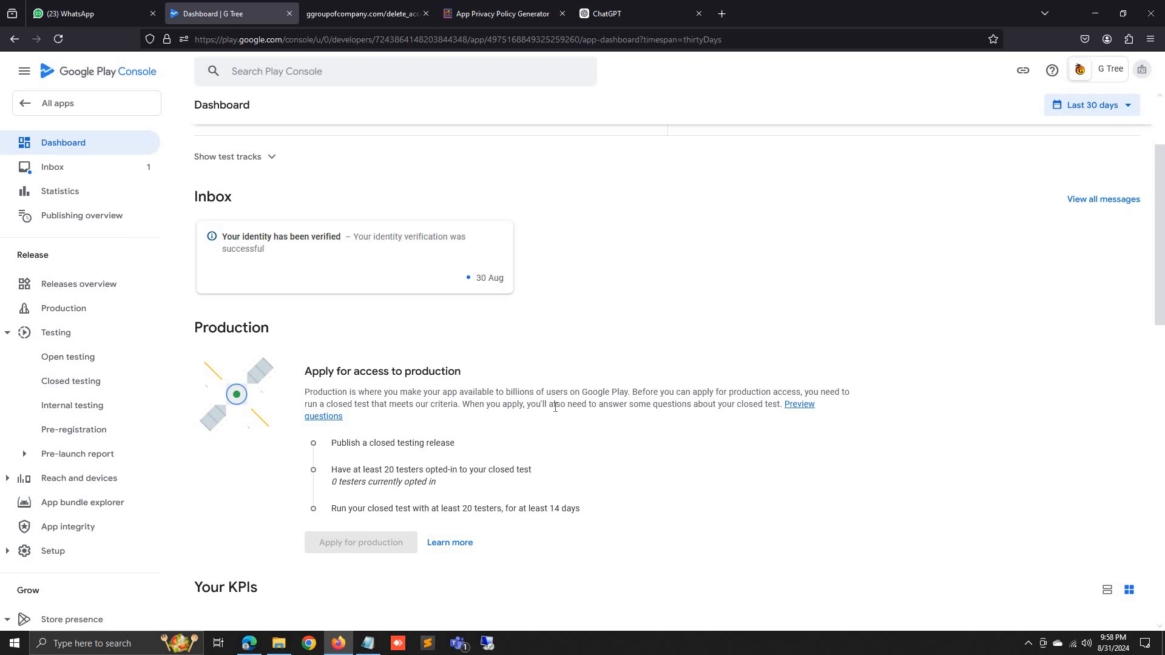
{"action": "scroll", "coordinate": [463, 525], "scroll_direction": "down", "scroll_amount": 1}
{"action": "scroll", "coordinate": [201, 334], "scroll_direction": "up", "scroll_amount": 3}
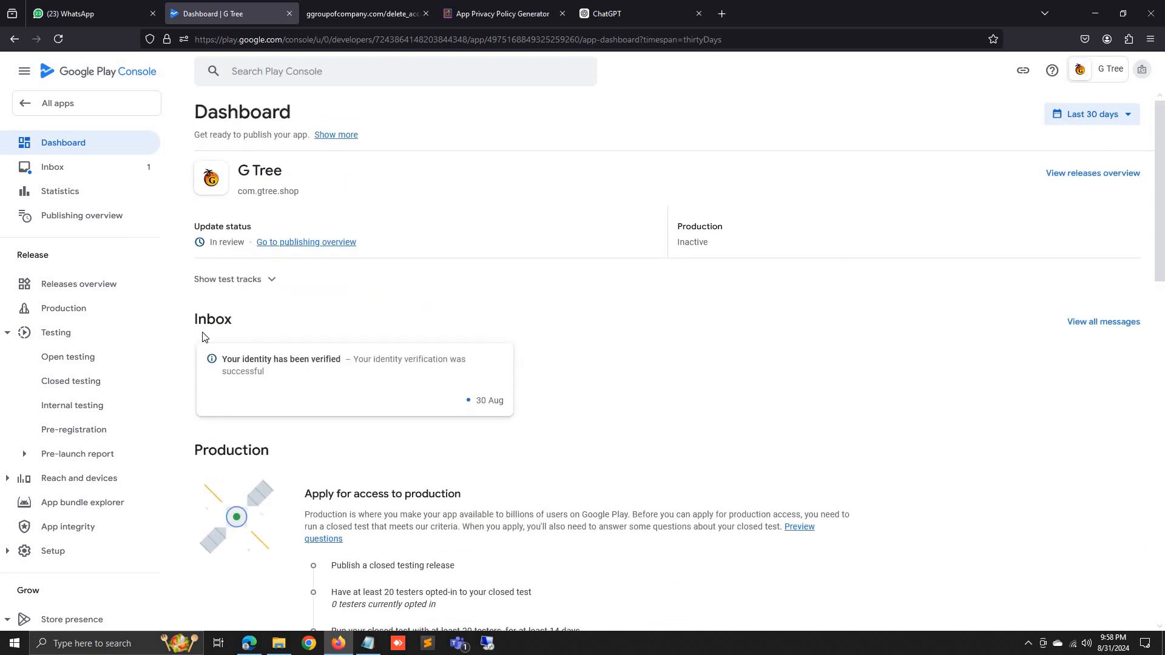
{"action": "left_click", "coordinate": [52, 104]}
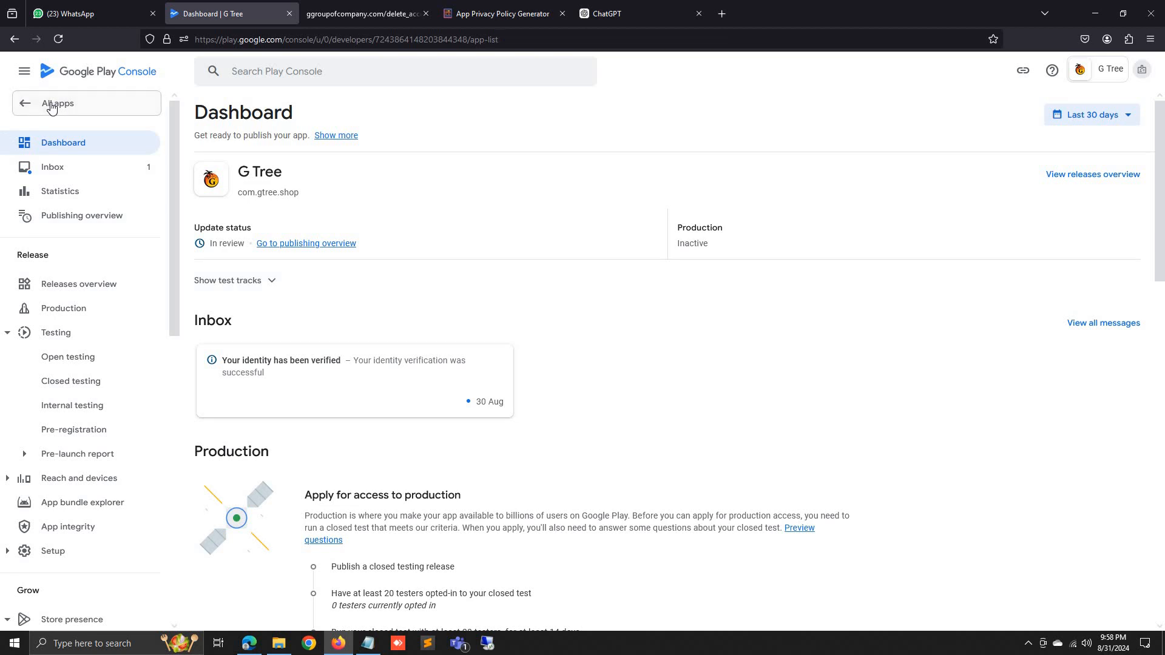